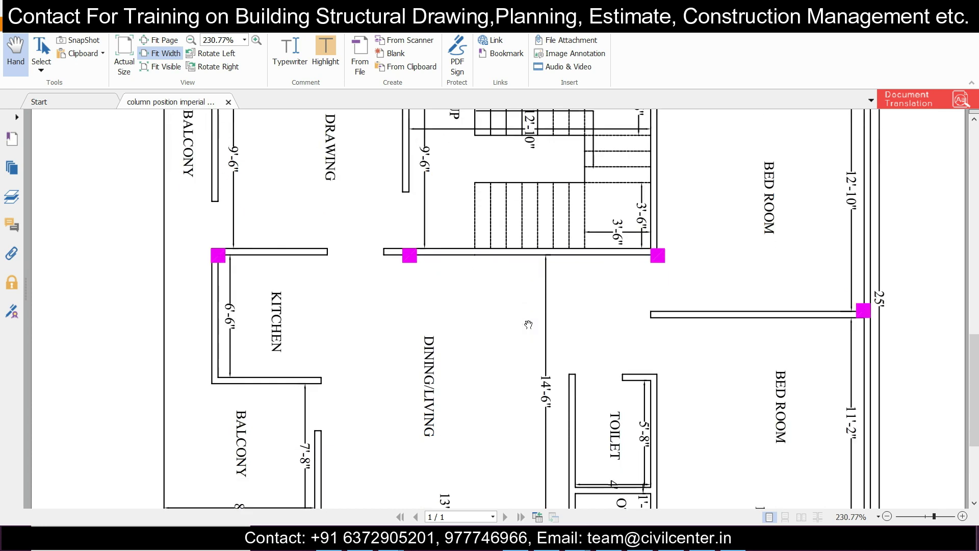
Review the PDF's magenta column marks and glance at the notes with the earlier video link.
scroll(529, 324, up, 3)
scroll(529, 324, up, 3)
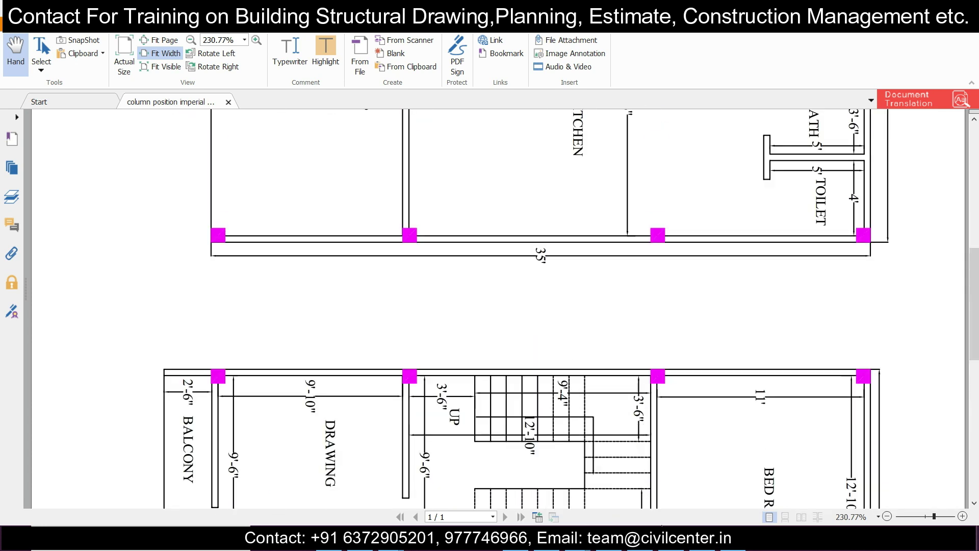
key(alt+Tab)
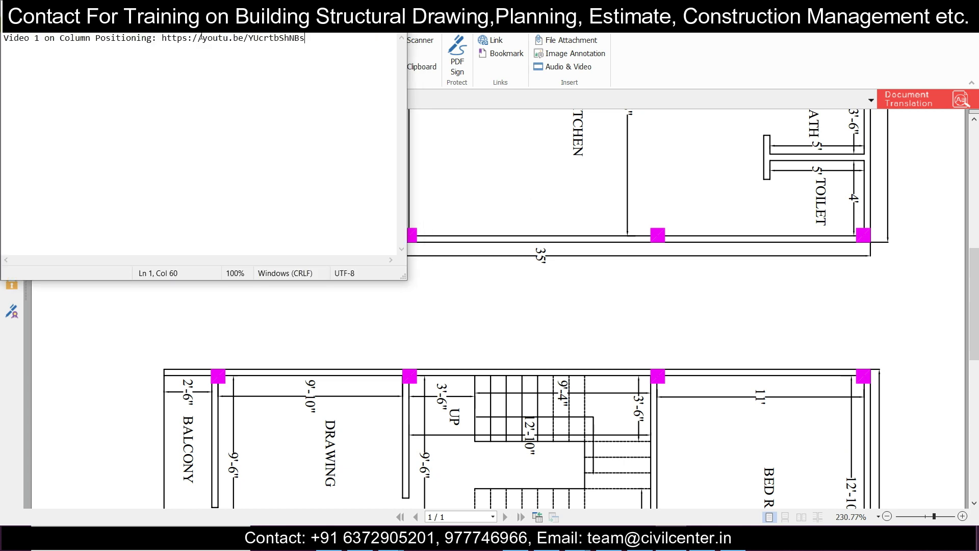
key(alt+Tab)
Scroll through both floor plans' column marks, then close Foxit for the project folder.
scroll(442, 231, up, 2)
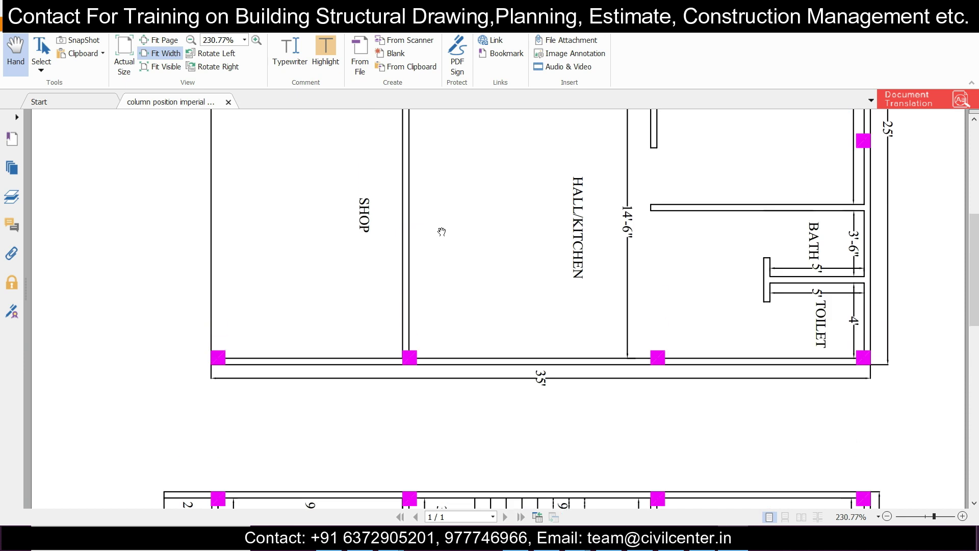
scroll(441, 232, up, 4)
scroll(452, 221, down, 4)
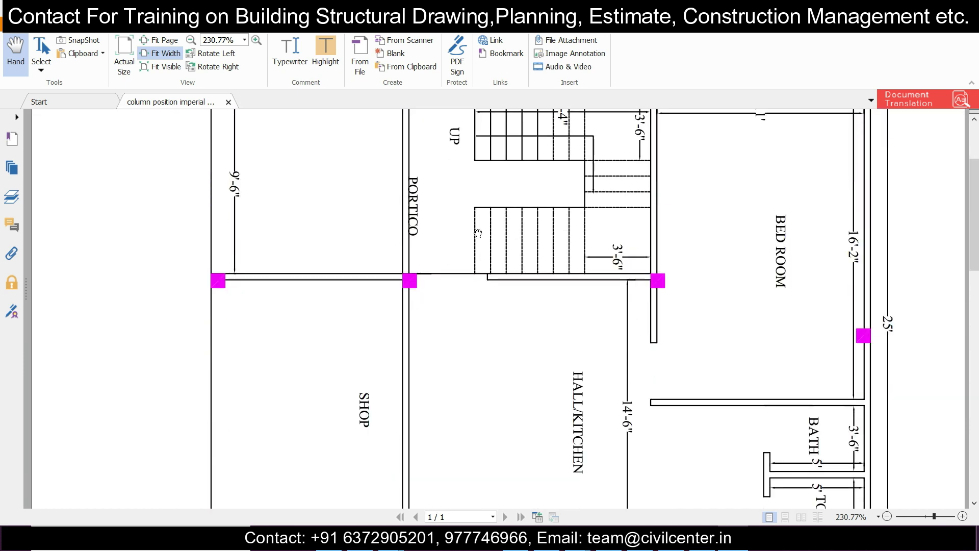
scroll(482, 226, down, 10)
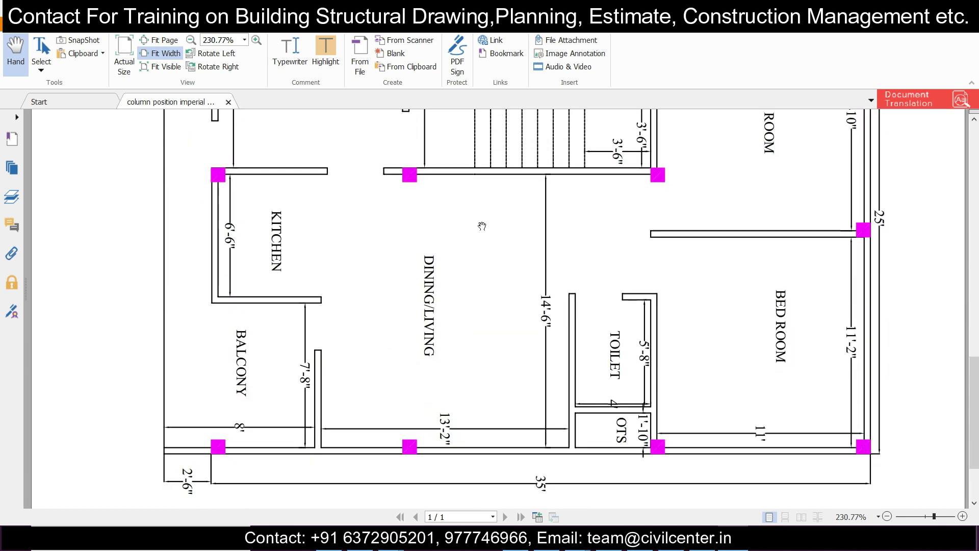
scroll(482, 226, up, 3)
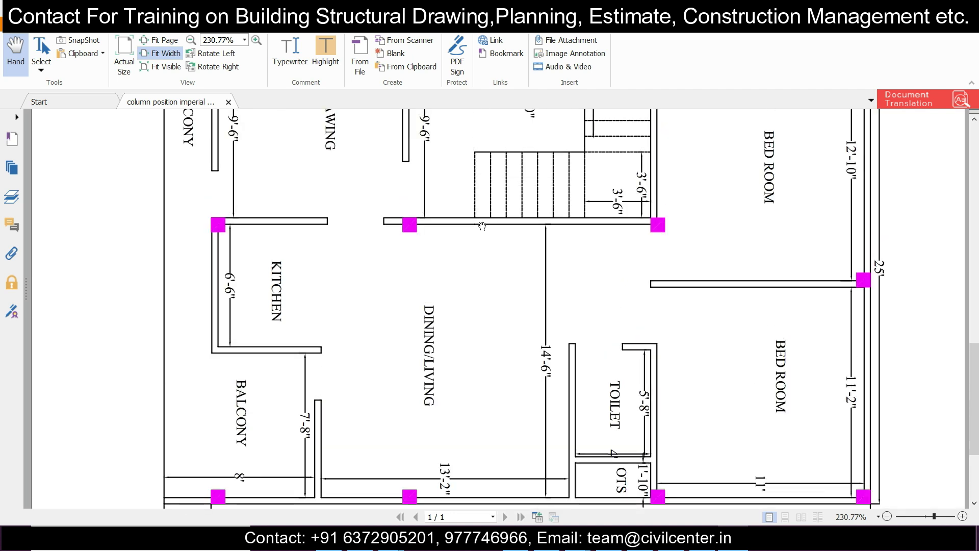
scroll(482, 225, up, 3)
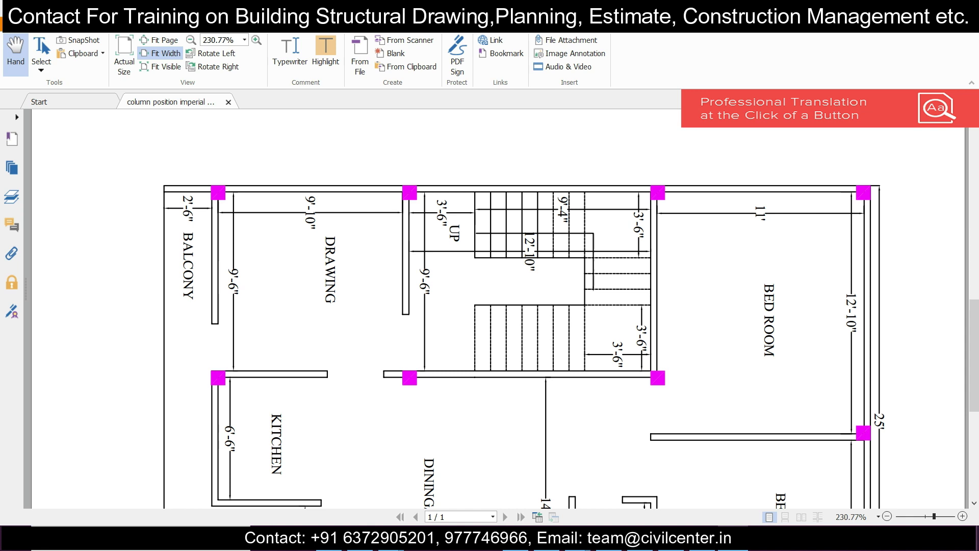
key(alt+F4)
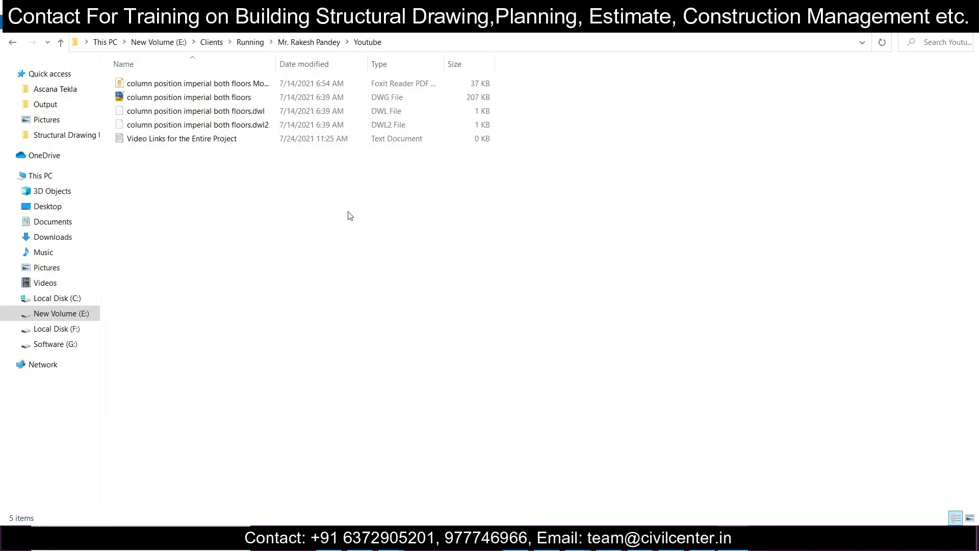
Open the 'column position imperial both floors' DWG in AutoCAD and frame both floor plans.
double_click(301, 97)
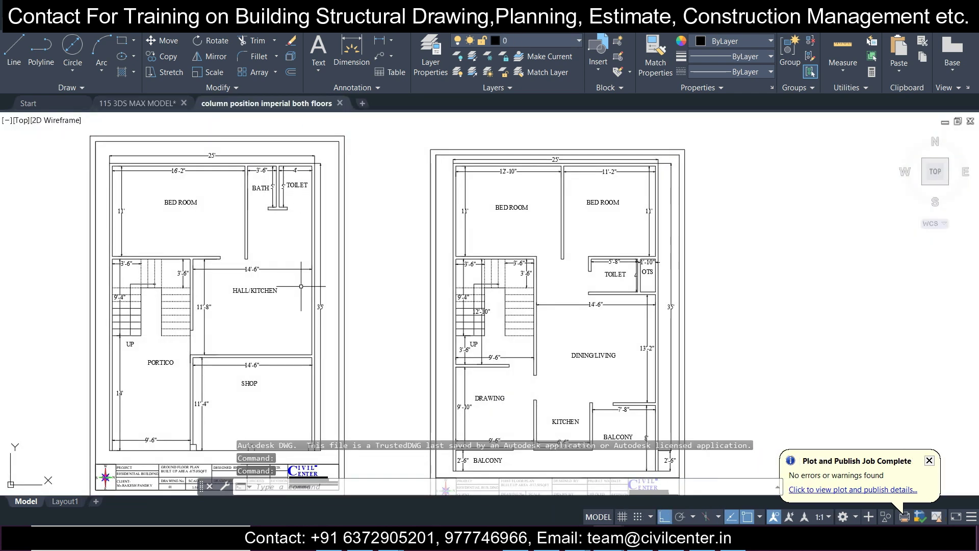
scroll(338, 220, down, 2)
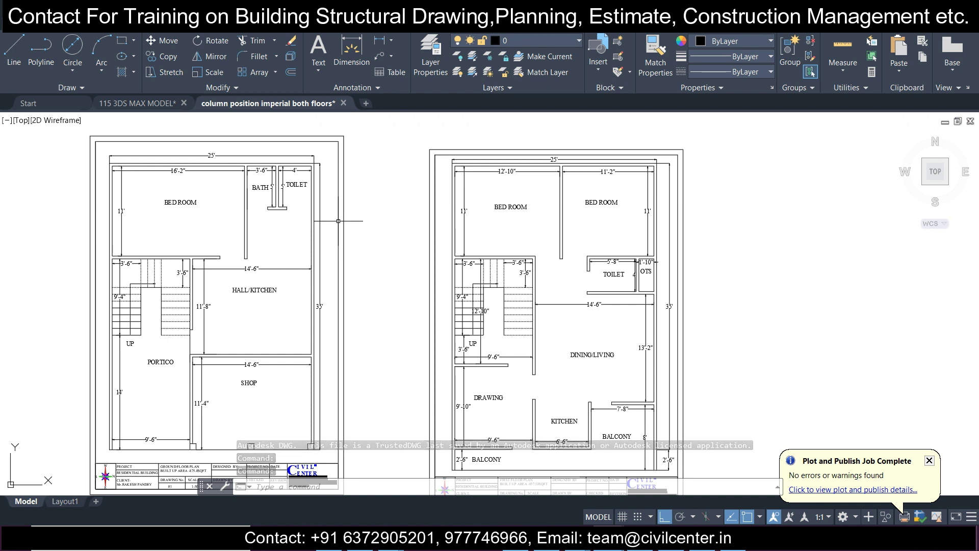
mouse_move(382, 303)
middle_down()
mouse_move(375, 276)
mouse_move(372, 296)
middle_up()
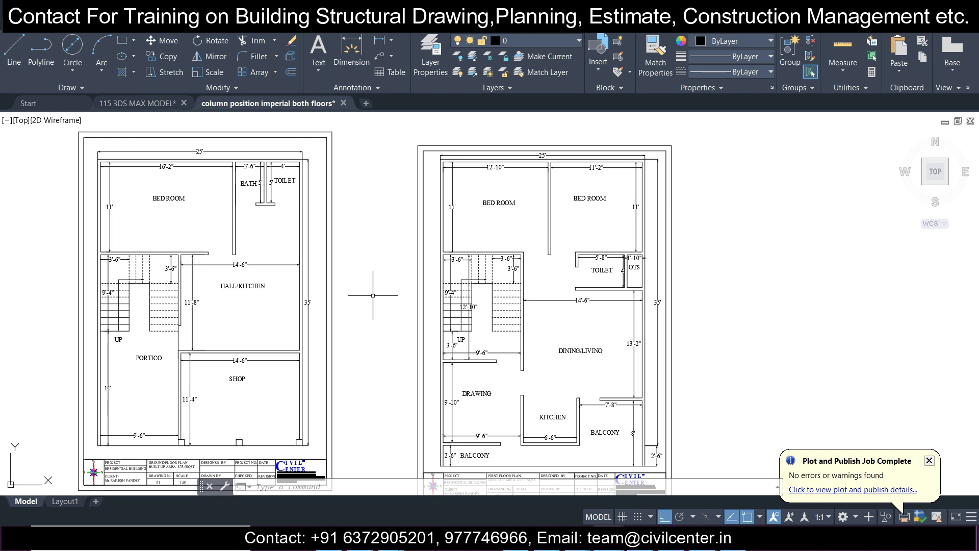
middle_drag(372, 296, 359, 303)
scroll(359, 303, down, 2)
scroll(358, 303, up, 2)
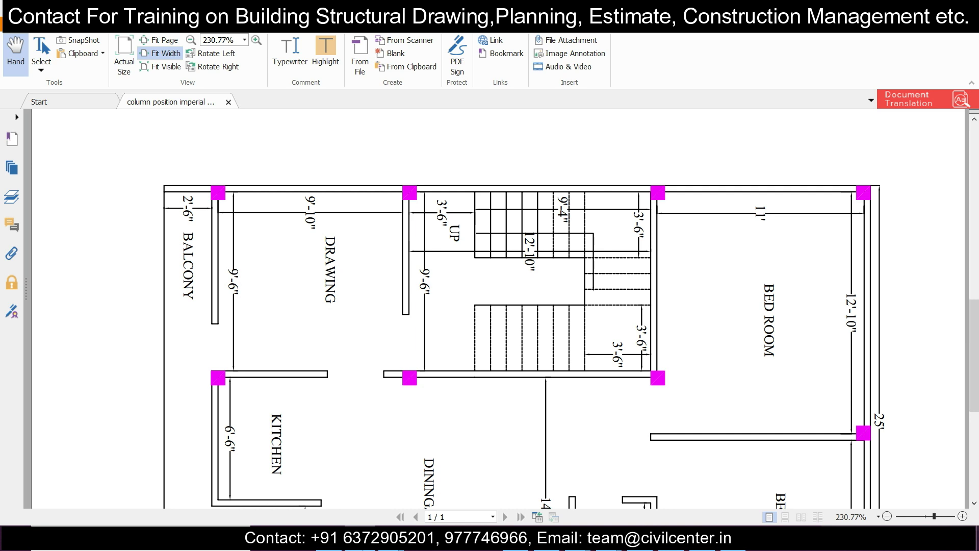
Recheck the column layout on both PDF floor plans.
scroll(447, 304, down, 5)
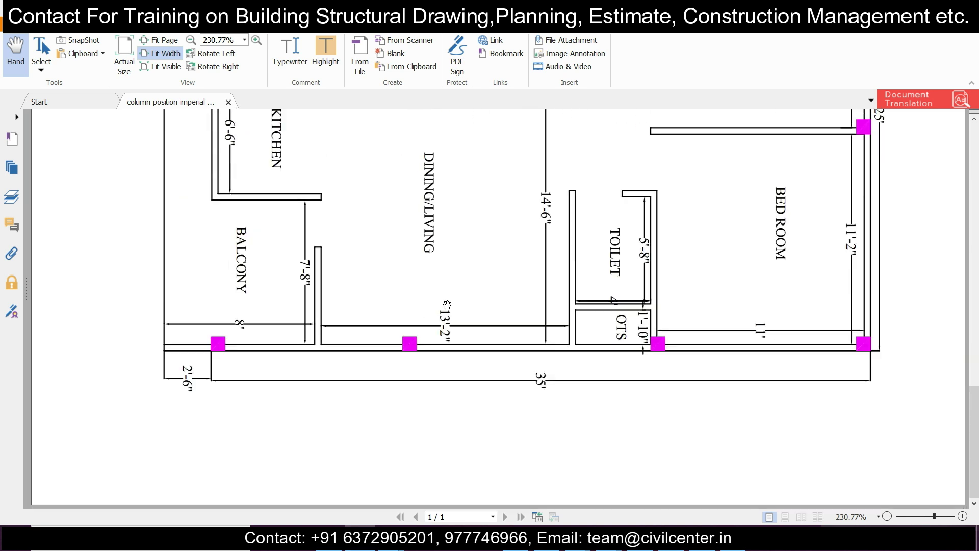
scroll(447, 304, up, 9)
scroll(447, 305, up, 5)
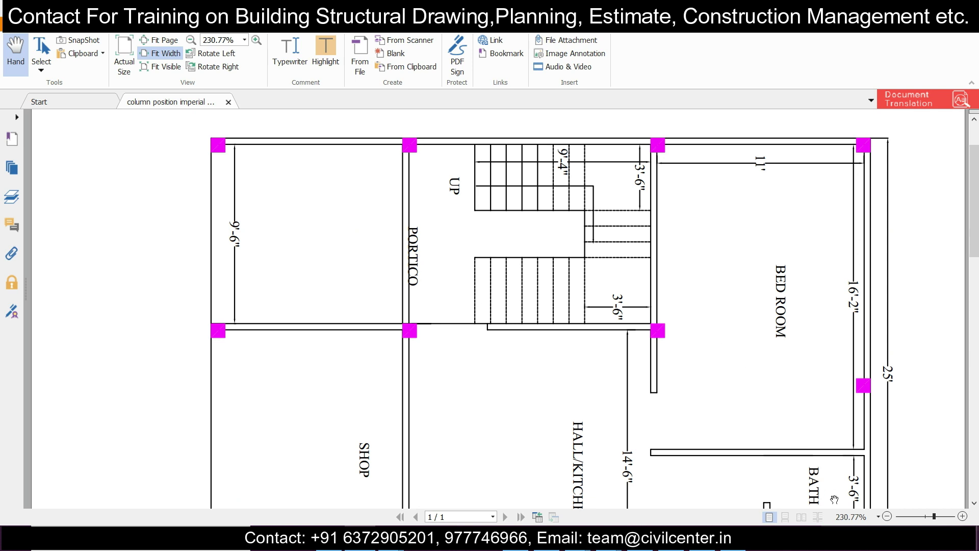
Bring up the ff CL METRIC grid drawing in AutoCAD.
key(alt+Tab)
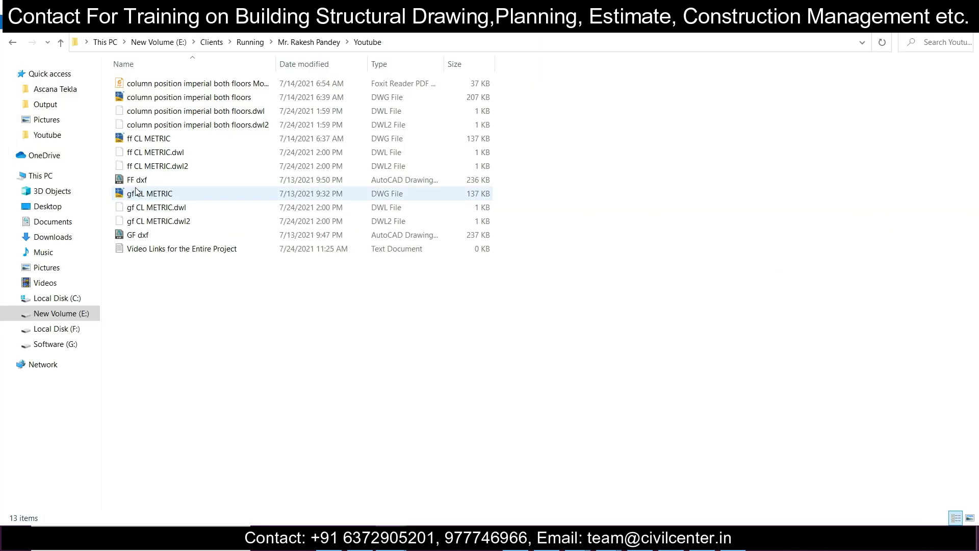
mouse_move(601, 541)
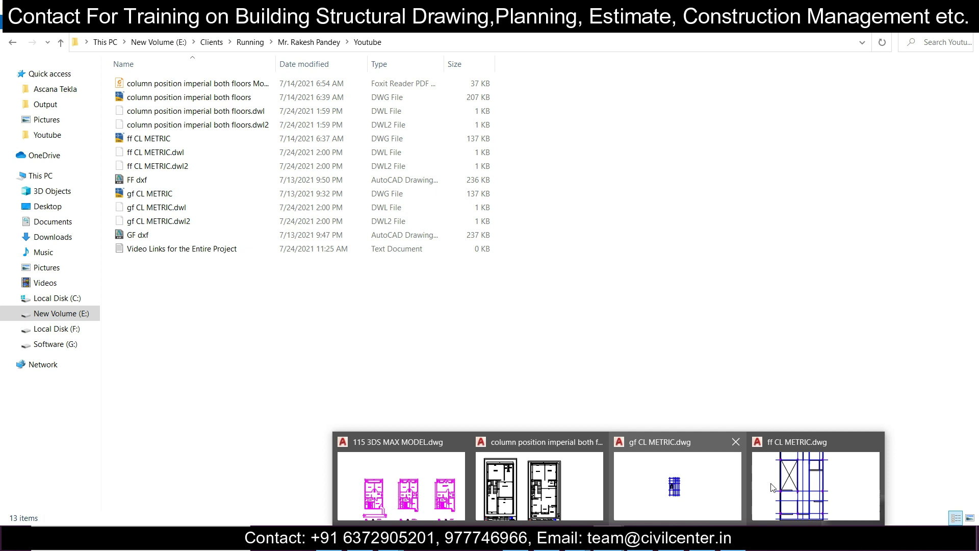
click(797, 478)
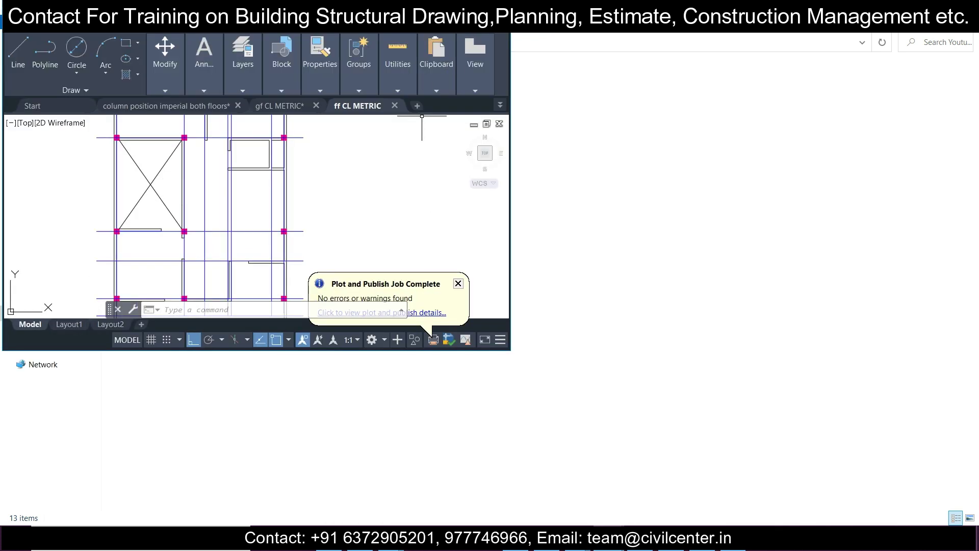
scroll(475, 135, up, 3)
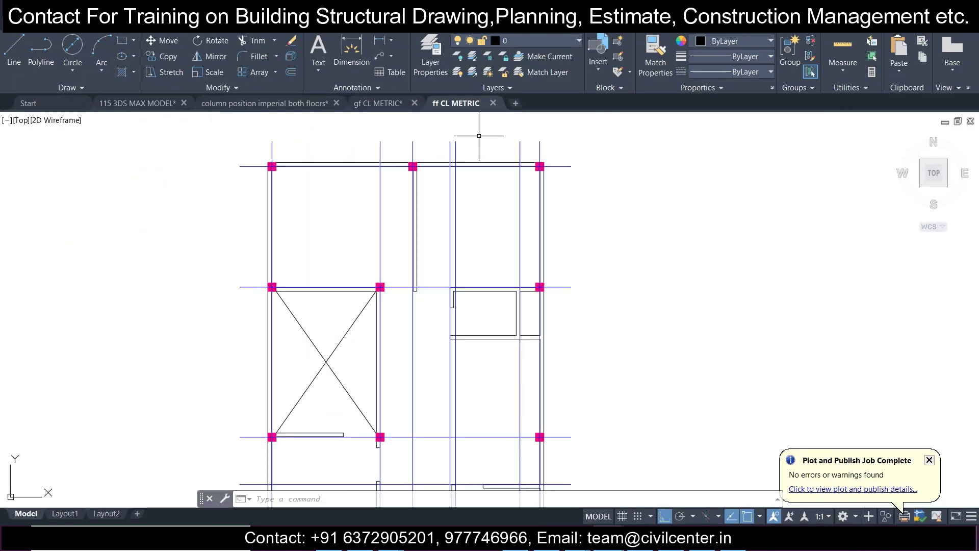
click(561, 154)
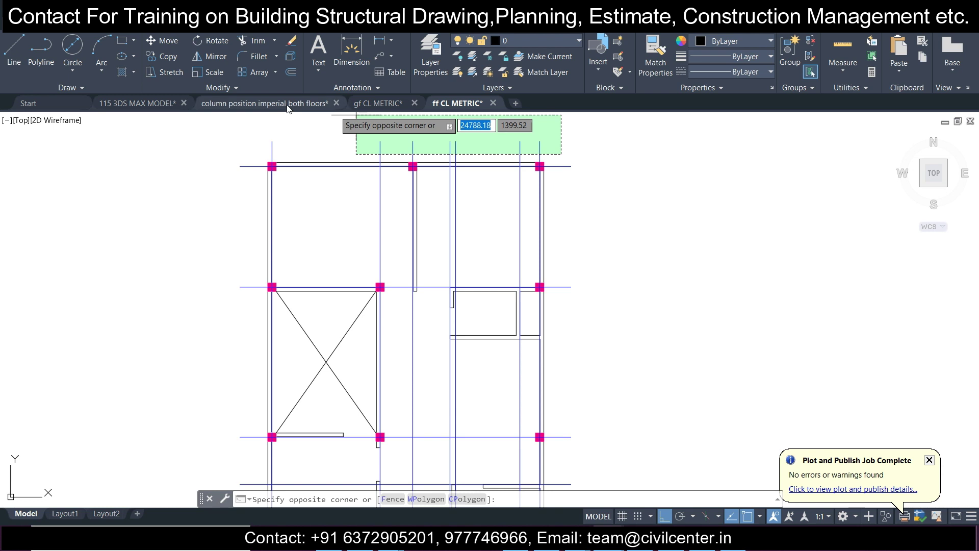
click(248, 130)
scroll(562, 146, down, 2)
click(602, 141)
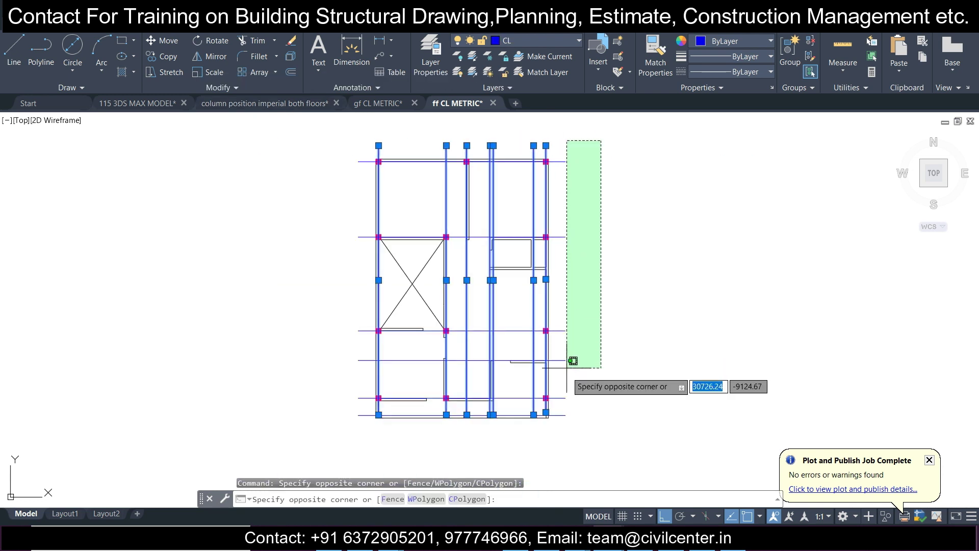
click(565, 425)
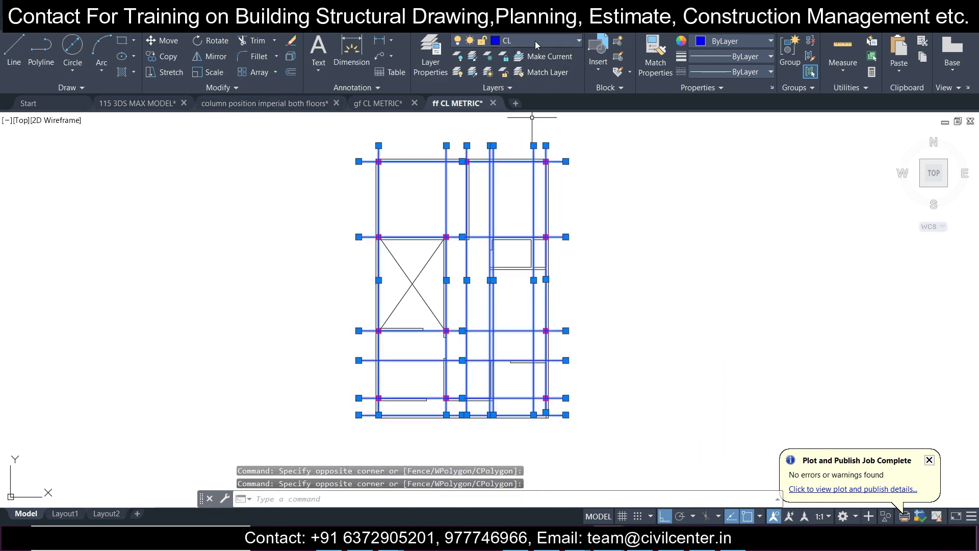
click(379, 103)
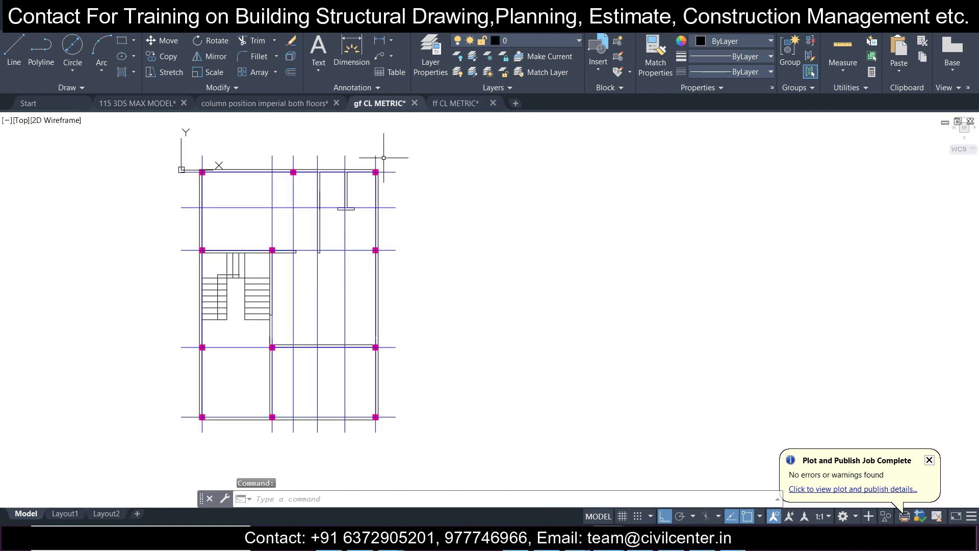
click(383, 157)
click(76, 134)
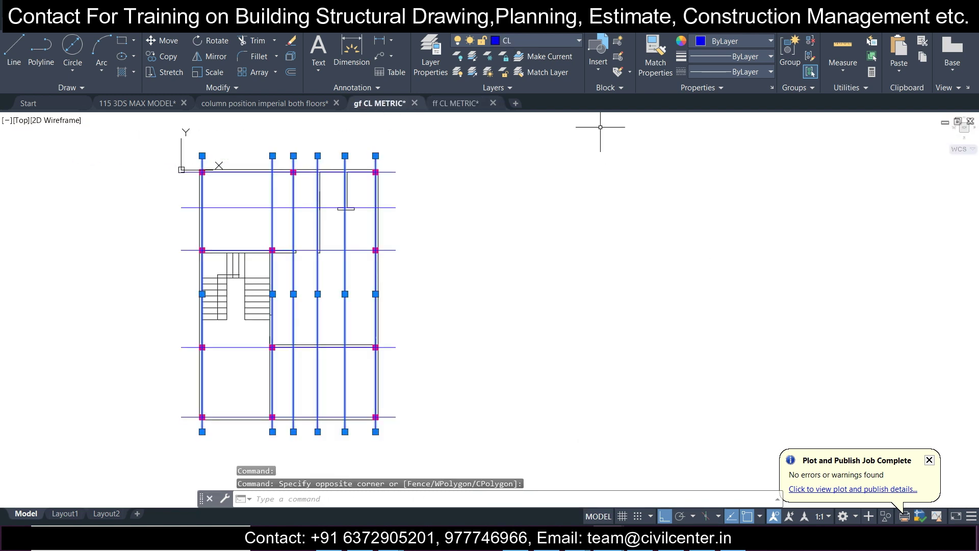
click(430, 140)
click(394, 442)
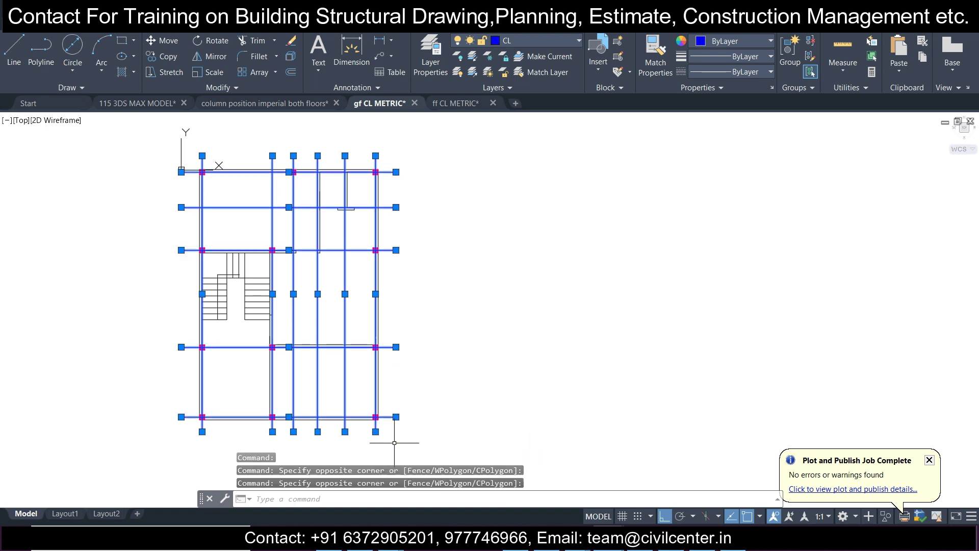
scroll(230, 224, up, 5)
key(Escape)
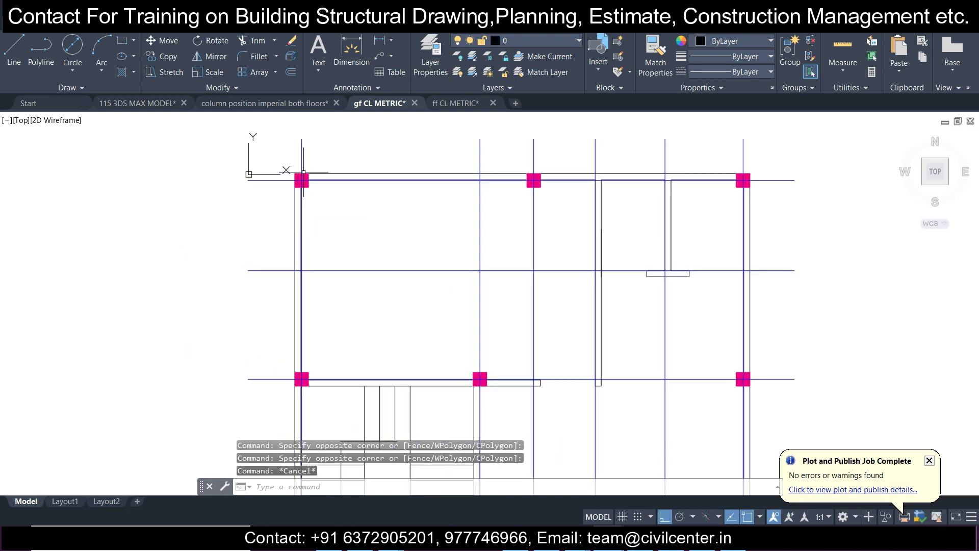
click(764, 153)
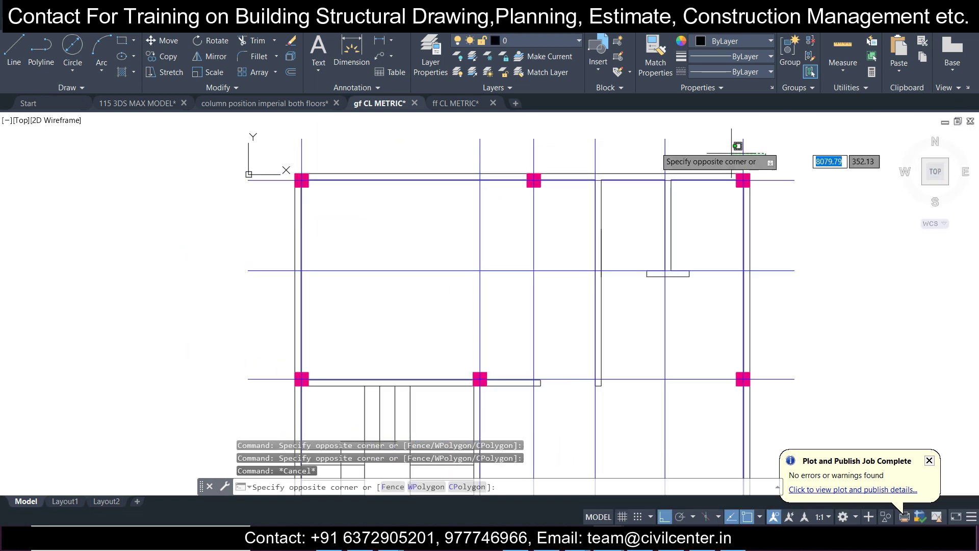
click(241, 126)
key(Escape)
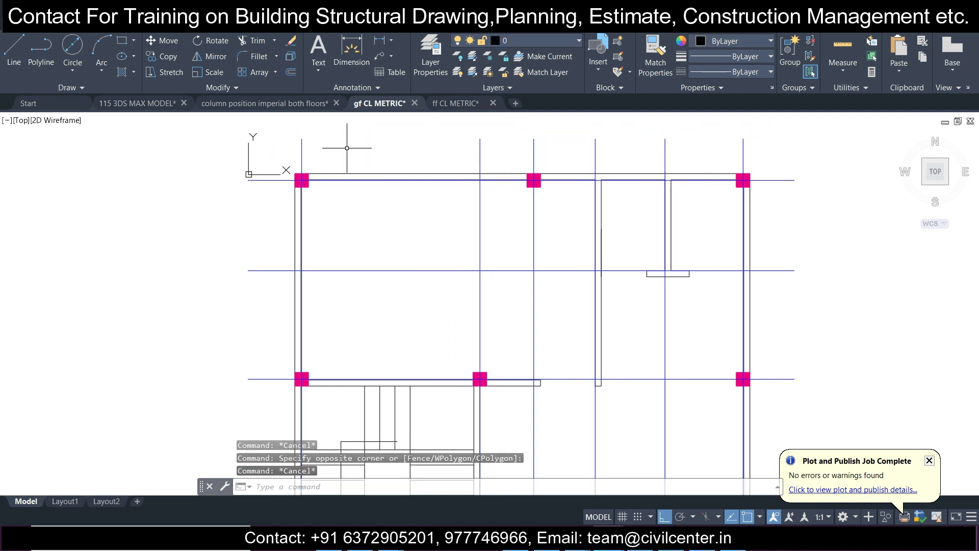
scroll(546, 215, down, 2)
middle_drag(790, 170, 717, 144)
scroll(714, 144, down, 2)
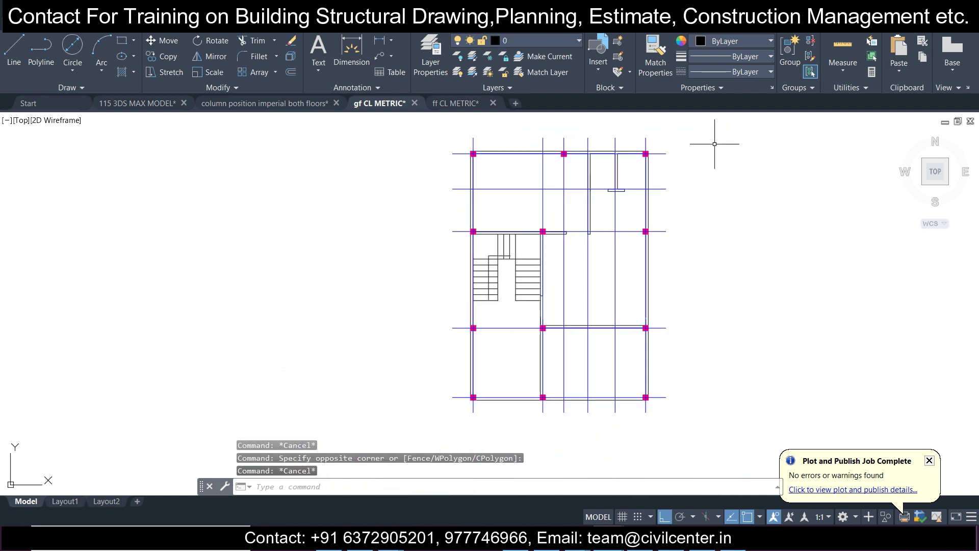
click(714, 143)
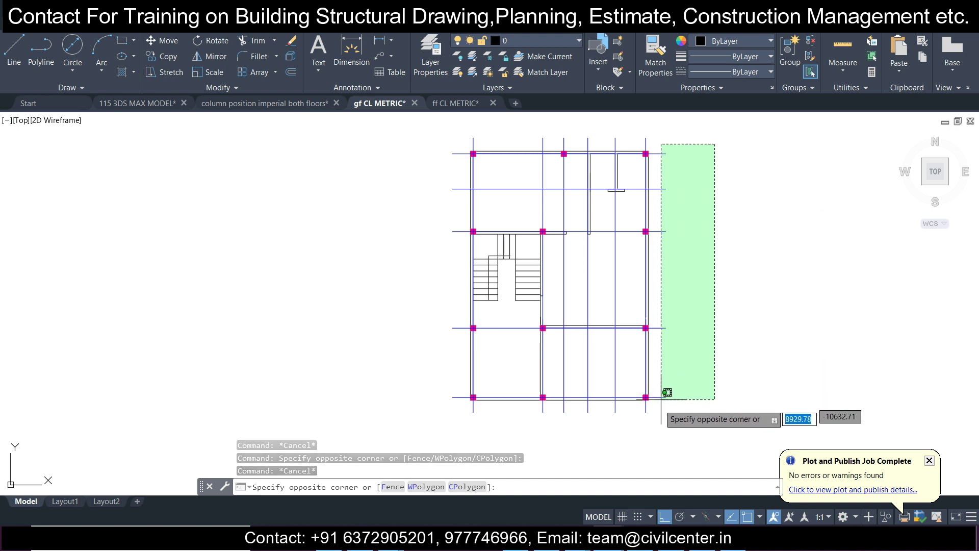
key(Escape)
middle_drag(662, 173, 634, 221)
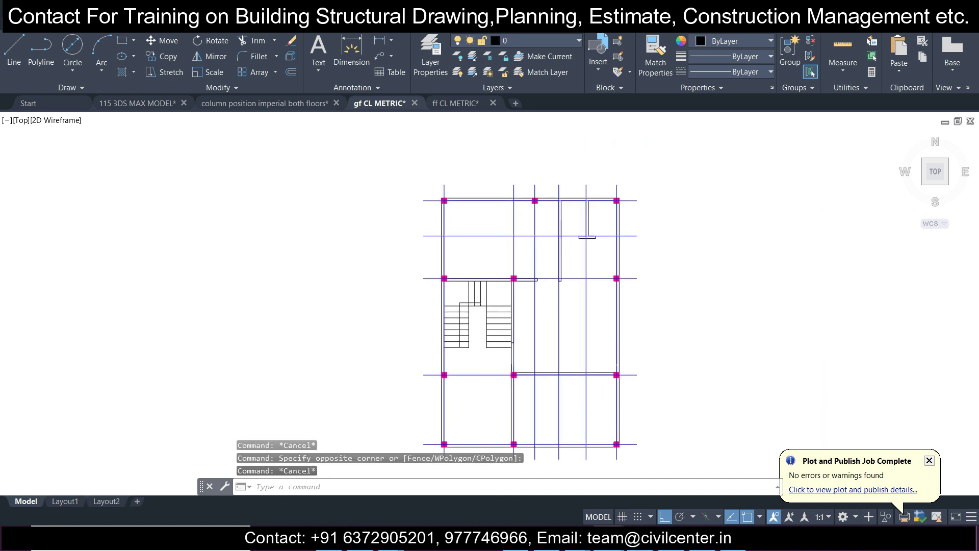
scroll(631, 201, up, 2)
scroll(629, 197, up, 2)
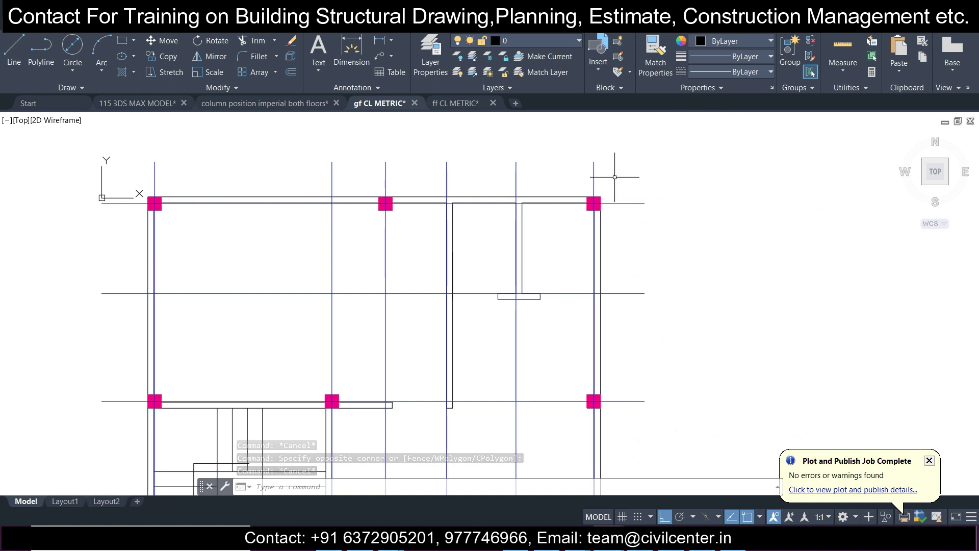
click(614, 177)
click(128, 115)
key(Escape)
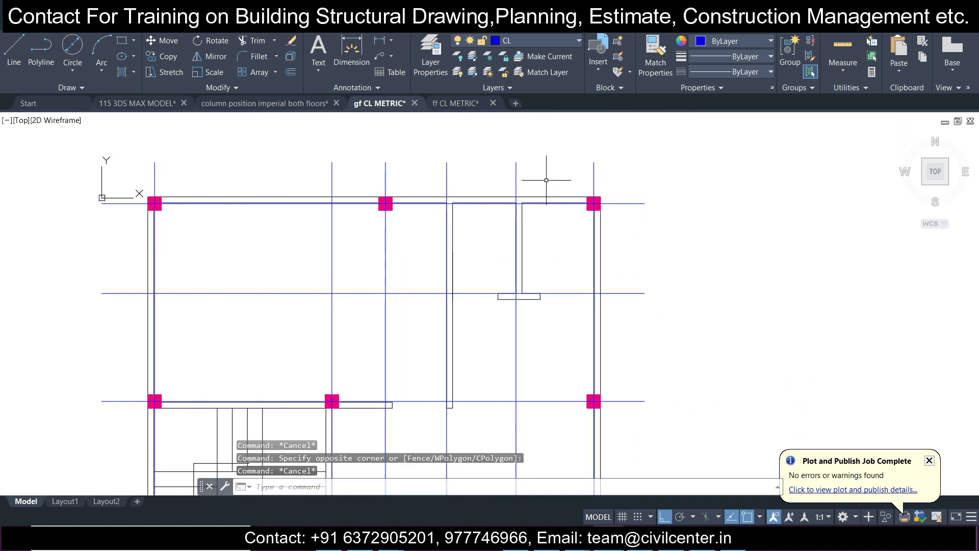
scroll(546, 180, down, 6)
click(595, 154)
click(576, 351)
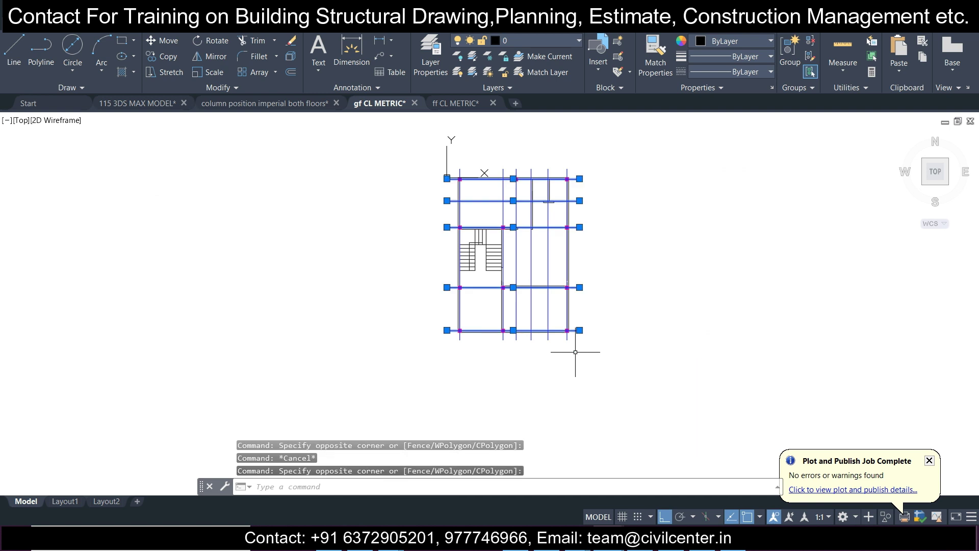
key(Escape)
scroll(523, 176, up, 4)
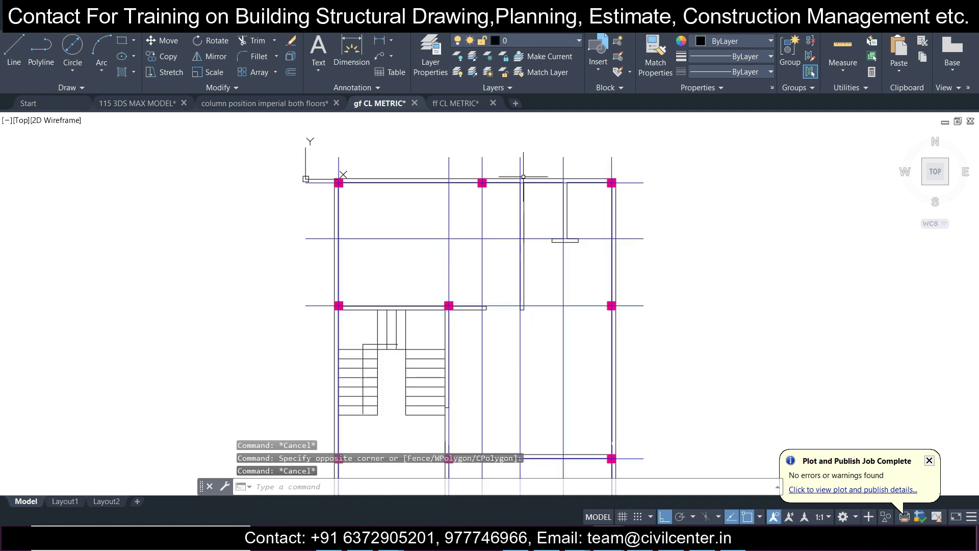
scroll(417, 177, up, 2)
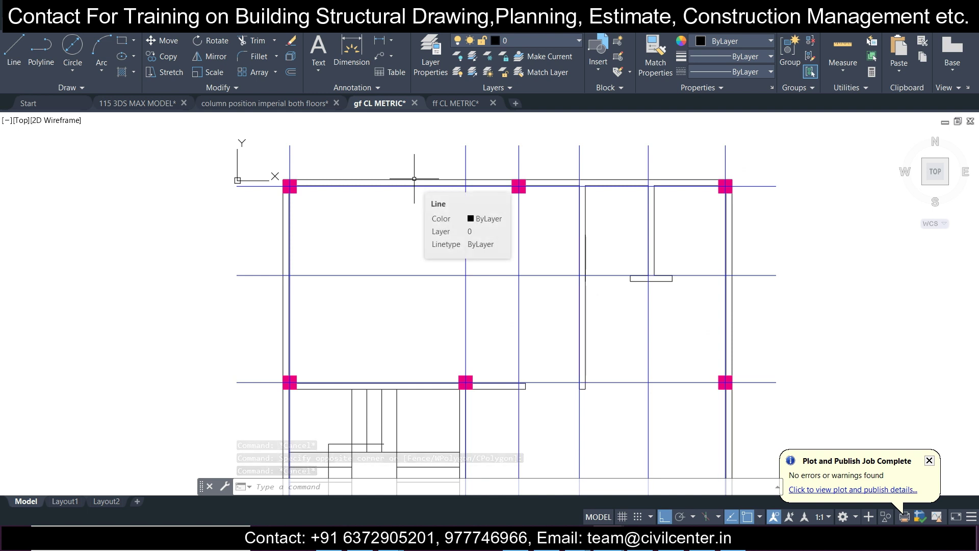
scroll(414, 178, down, 2)
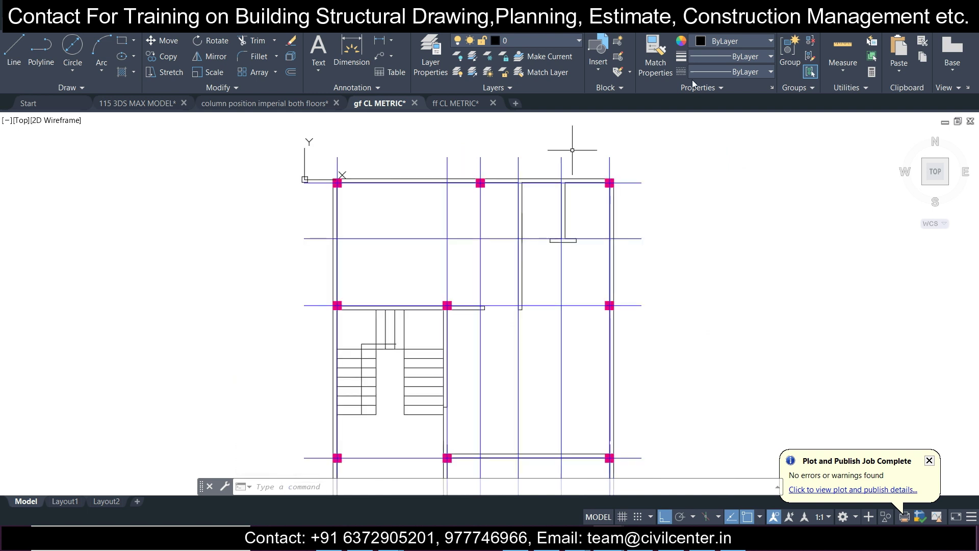
click(623, 162)
click(207, 133)
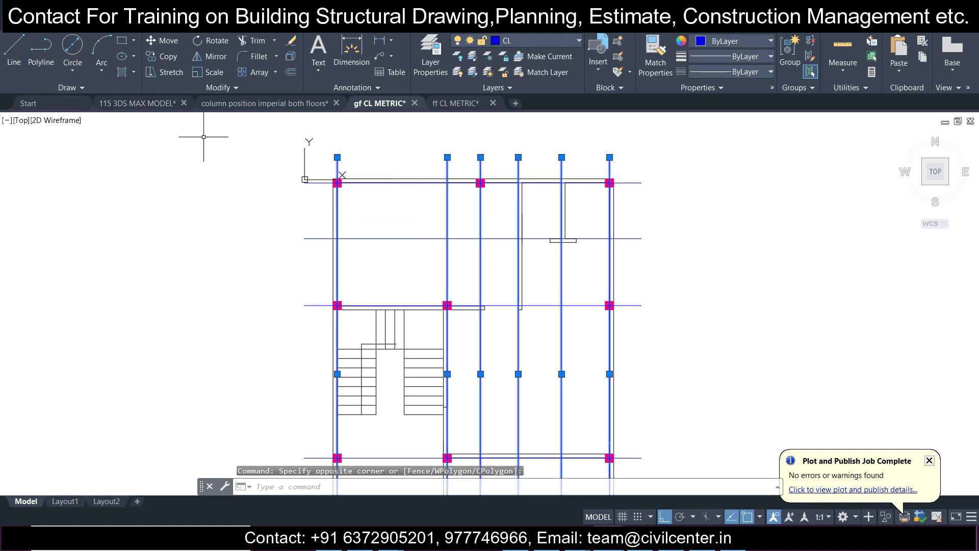
key(Escape)
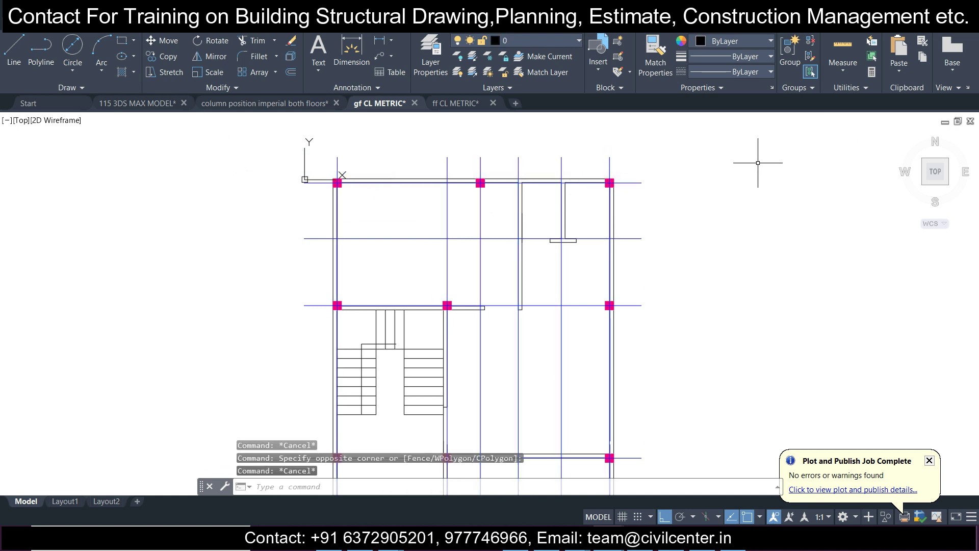
click(696, 149)
scroll(683, 272, down, 2)
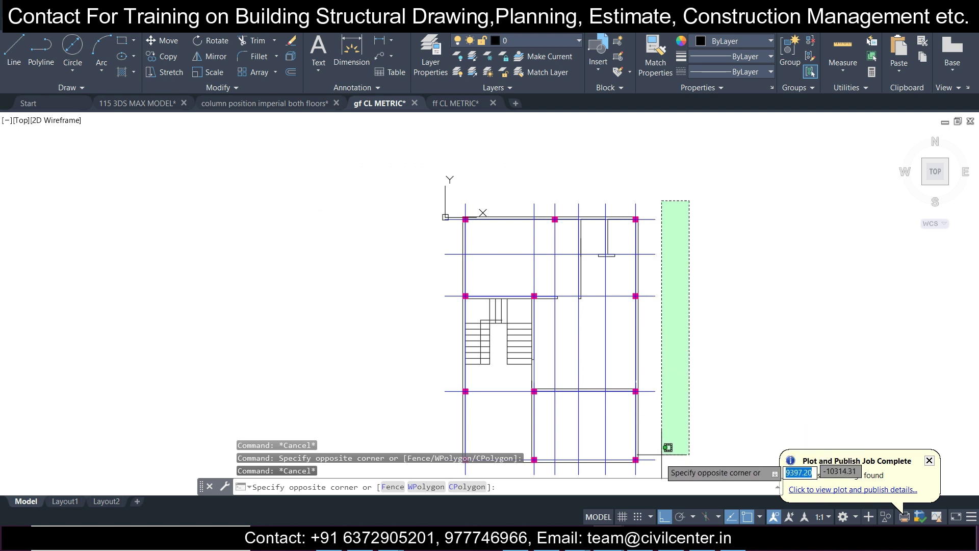
click(655, 474)
key(Escape)
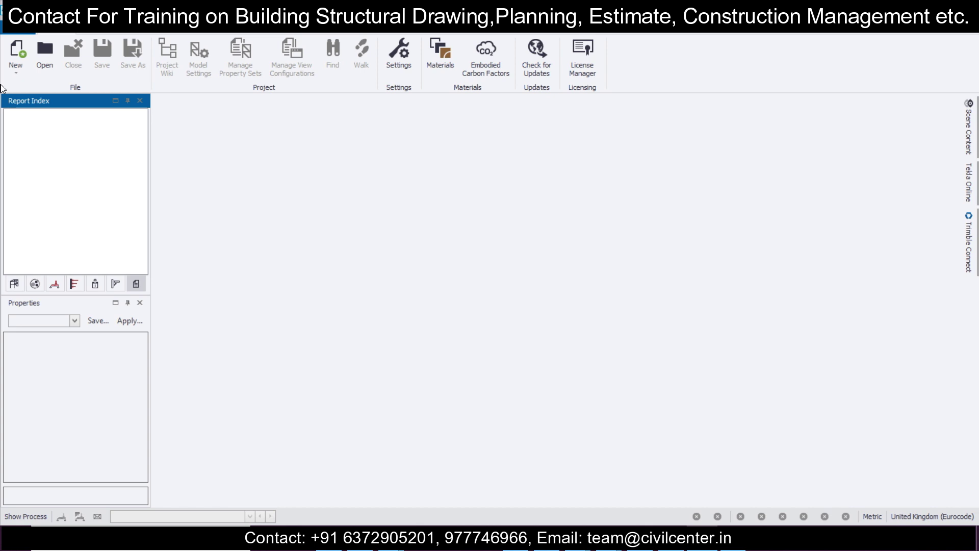
Create a new model and show its Construction Levels, listing only Base at 0.000.
click(20, 49)
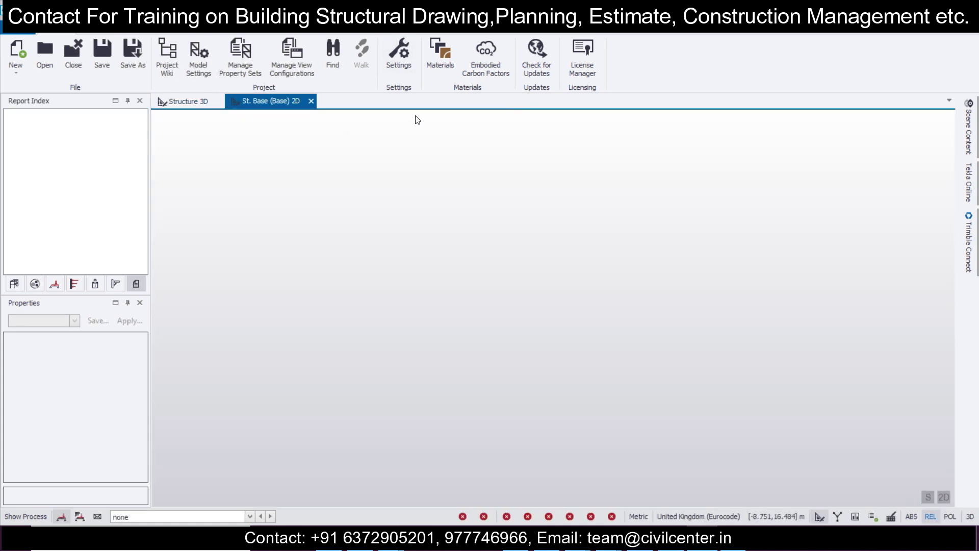
click(189, 30)
click(58, 43)
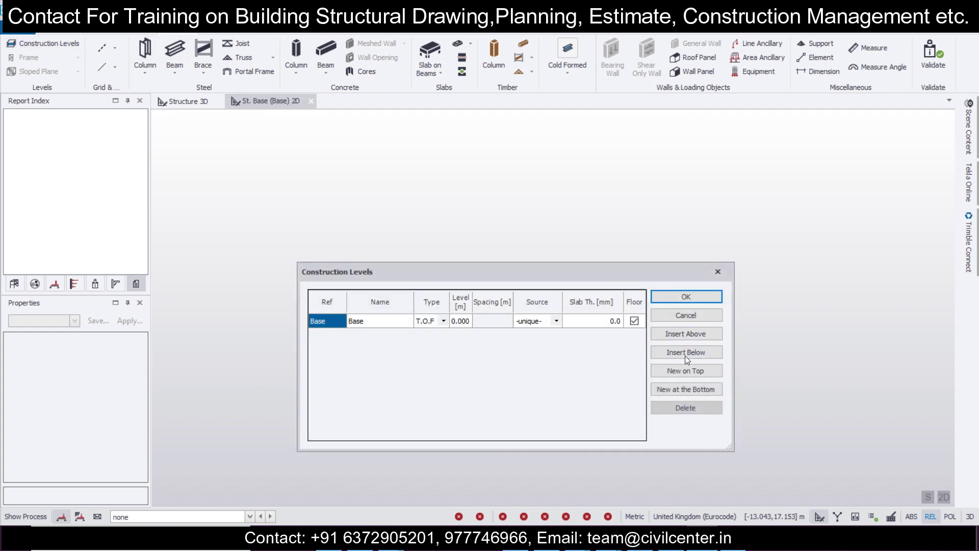
Add level B1 below Base at -1.200.
click(684, 353)
click(461, 335)
text(-1.200)
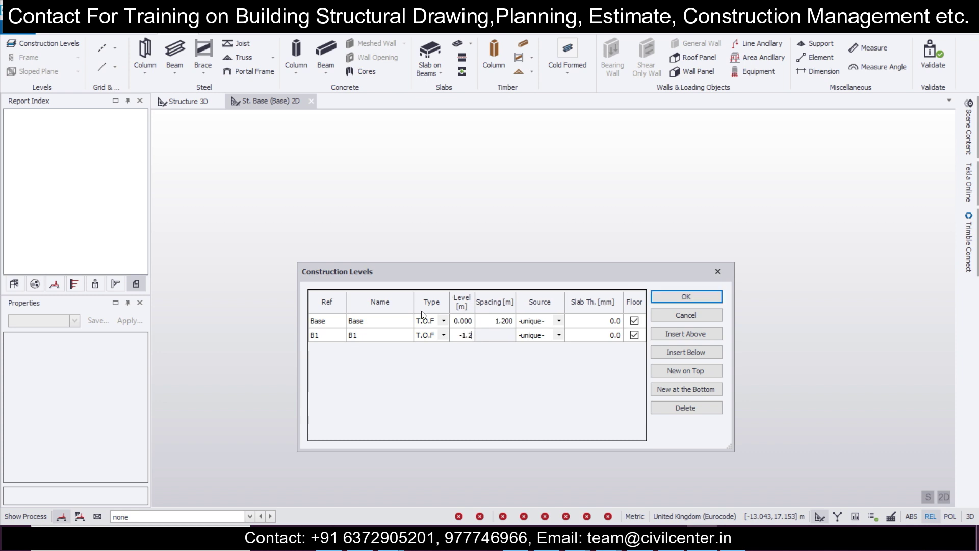
click(405, 323)
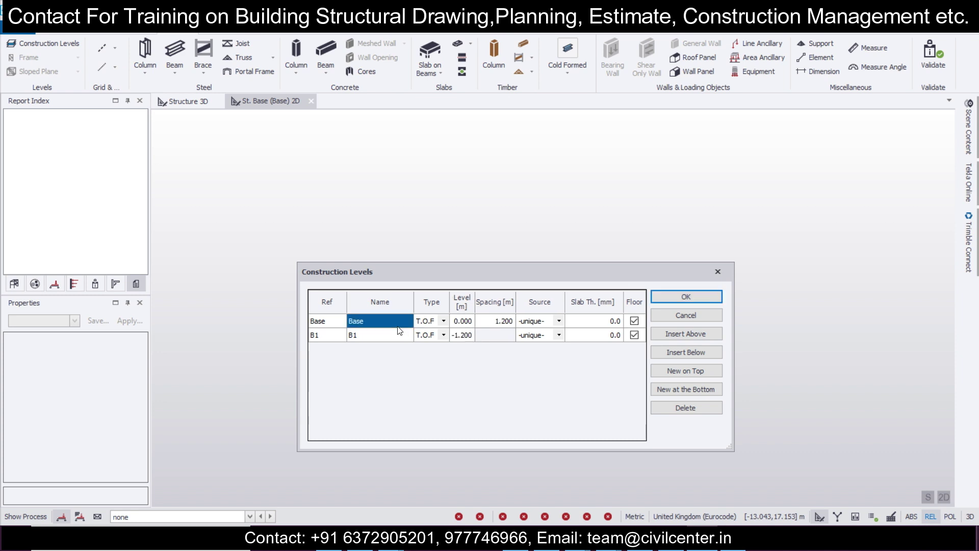
Add level 1 above Base at 3.2 m spacing as an S.S.L level with 100 mm slab.
click(680, 334)
click(505, 322)
click(505, 322)
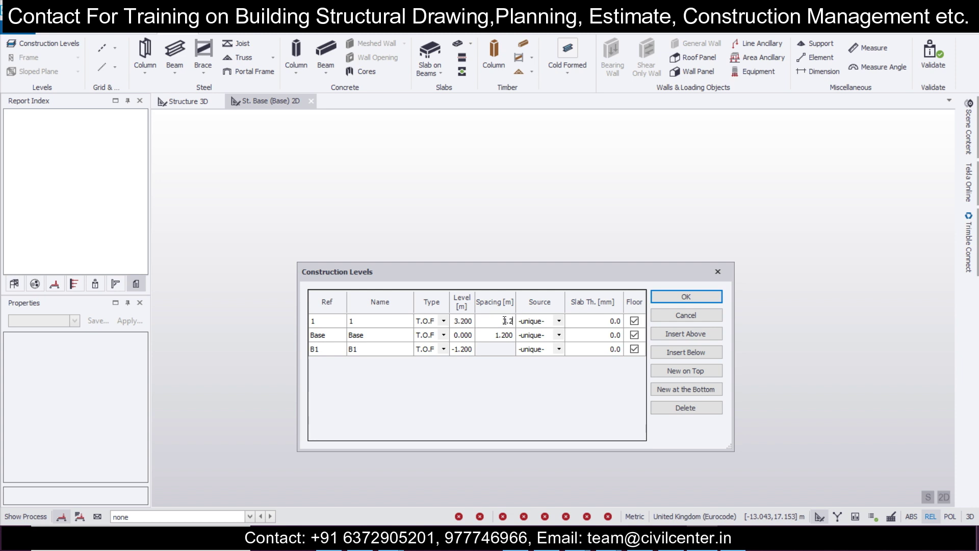
click(438, 322)
click(444, 320)
click(428, 339)
click(570, 321)
click(569, 319)
text(100)
click(391, 325)
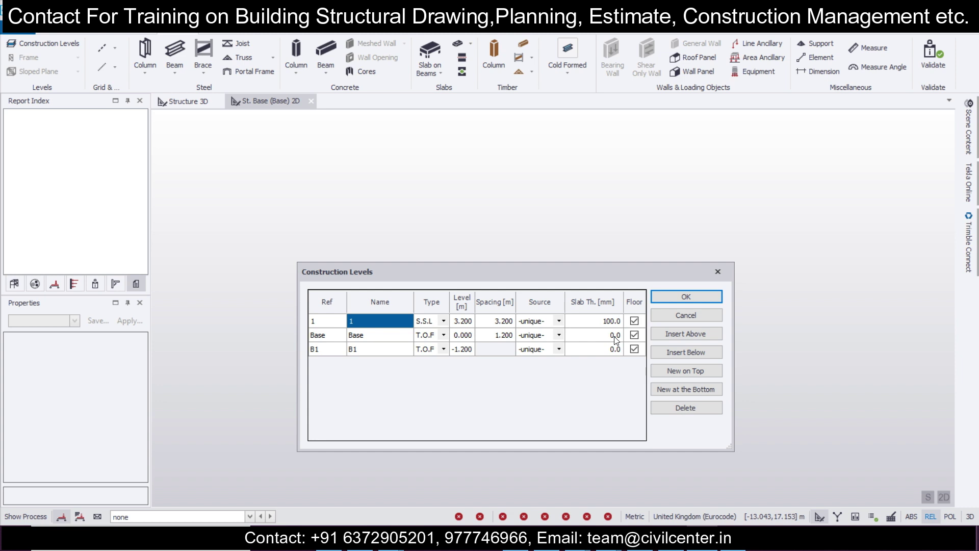
Add levels 2 and 3 above and apply the construction levels.
click(681, 334)
click(681, 334)
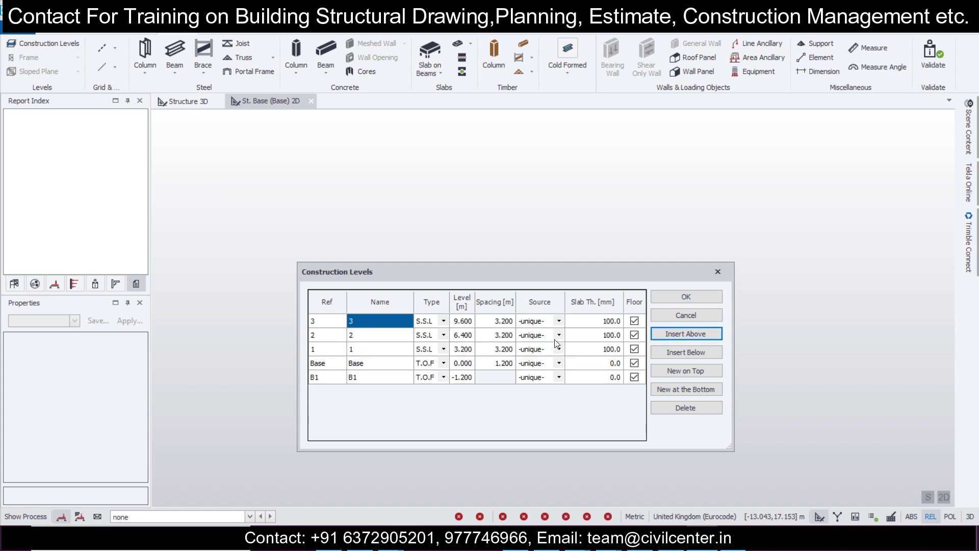
click(692, 300)
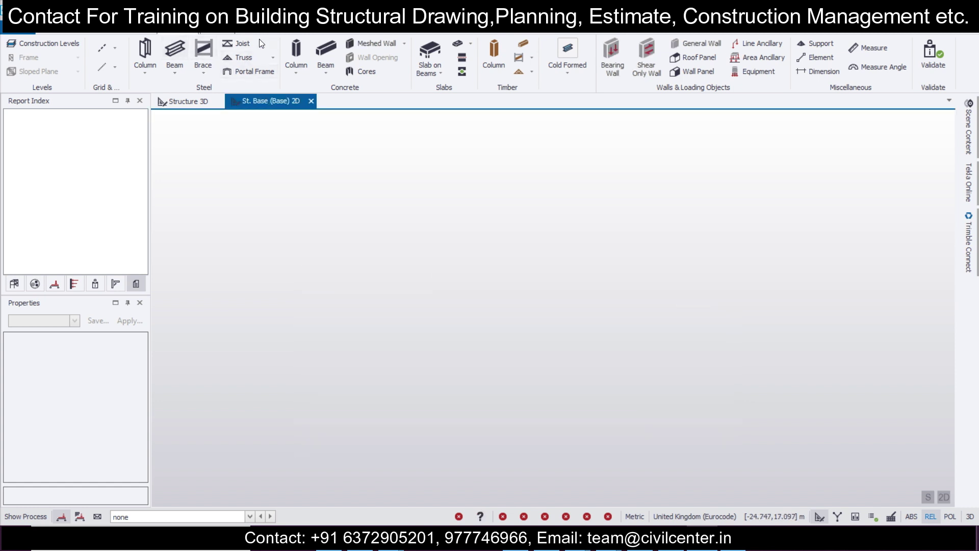
Make India Settings the active settings set.
scroll(173, 56, up, 1)
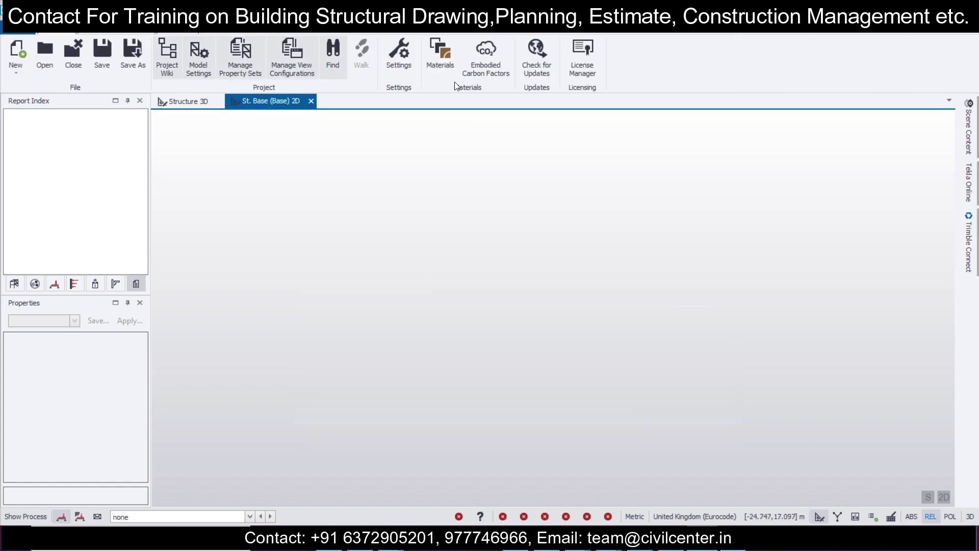
click(399, 73)
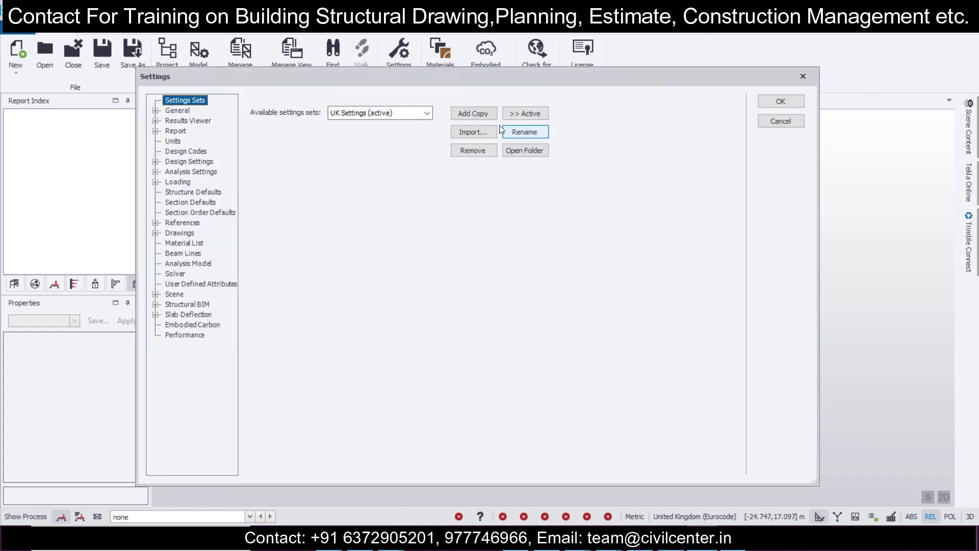
click(427, 113)
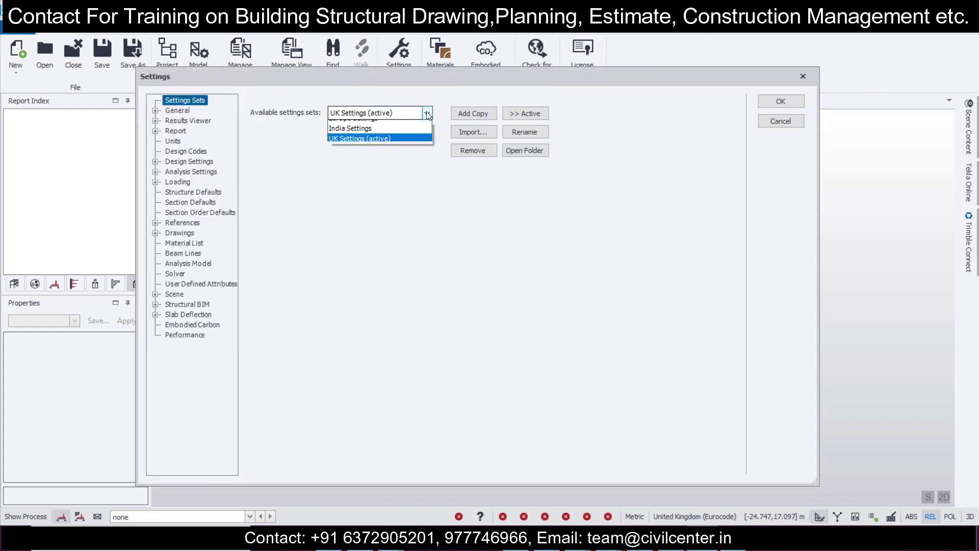
click(415, 132)
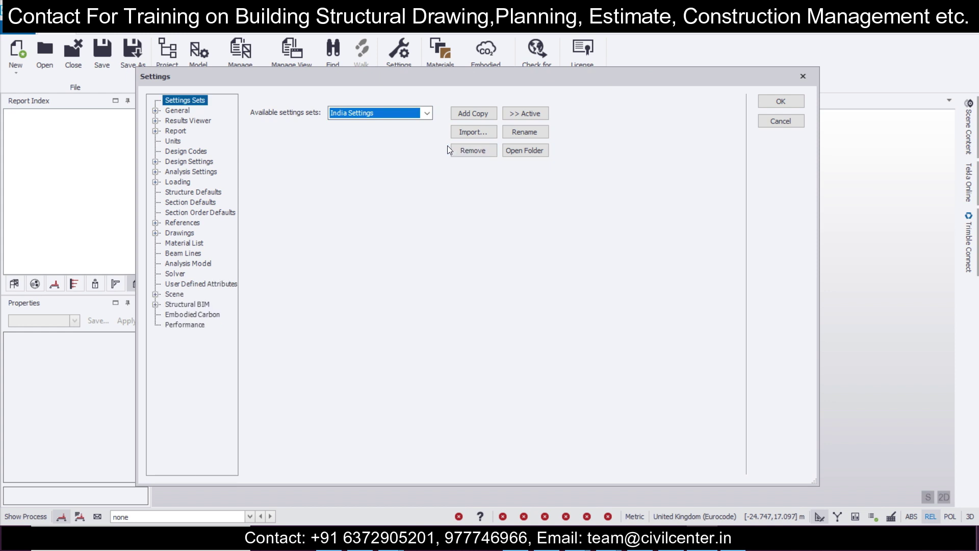
click(525, 113)
click(784, 100)
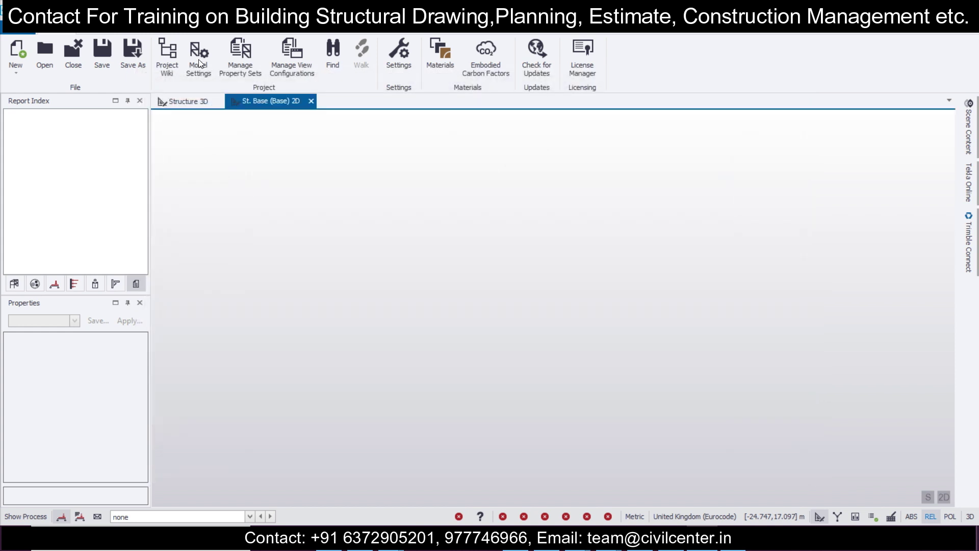
Set the model's head design code to India, bringing IS875 and IS1893.
click(198, 56)
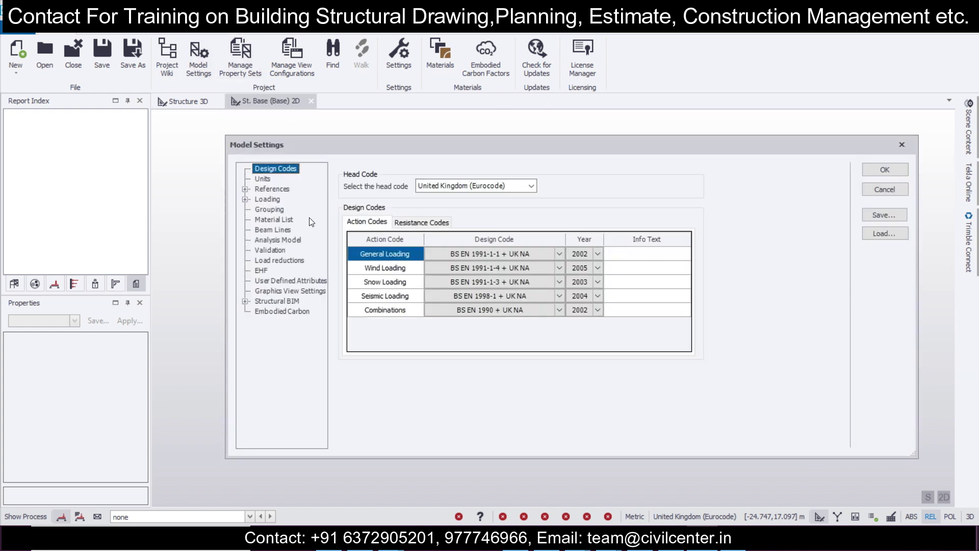
click(466, 185)
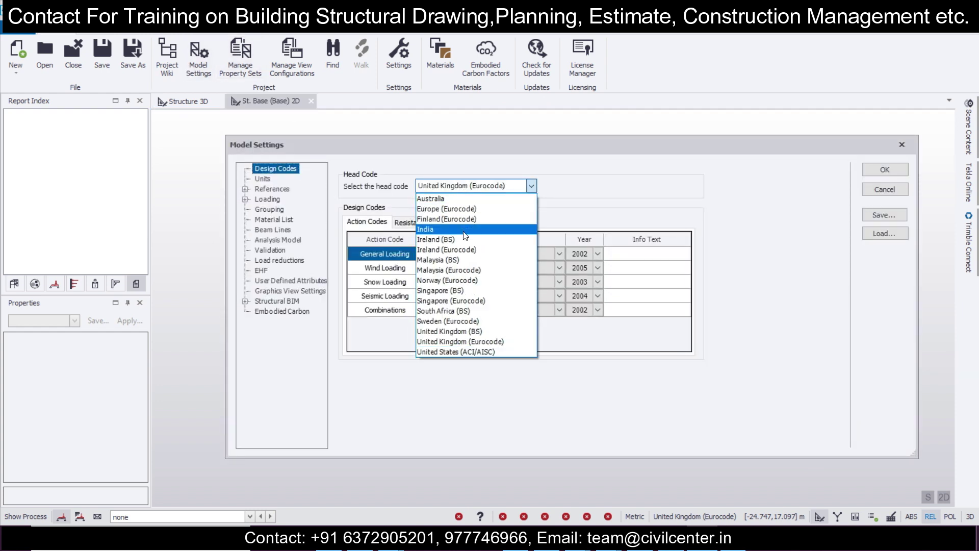
click(466, 235)
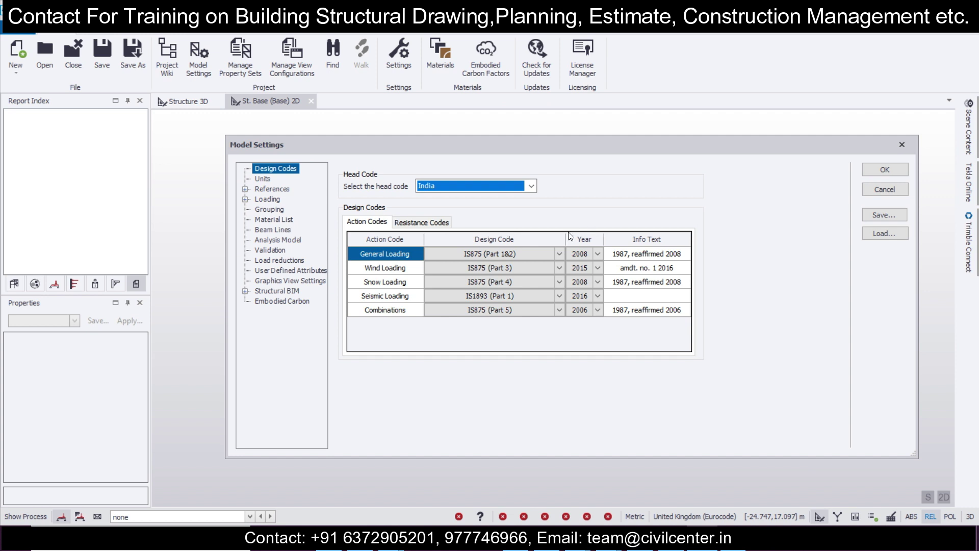
click(884, 169)
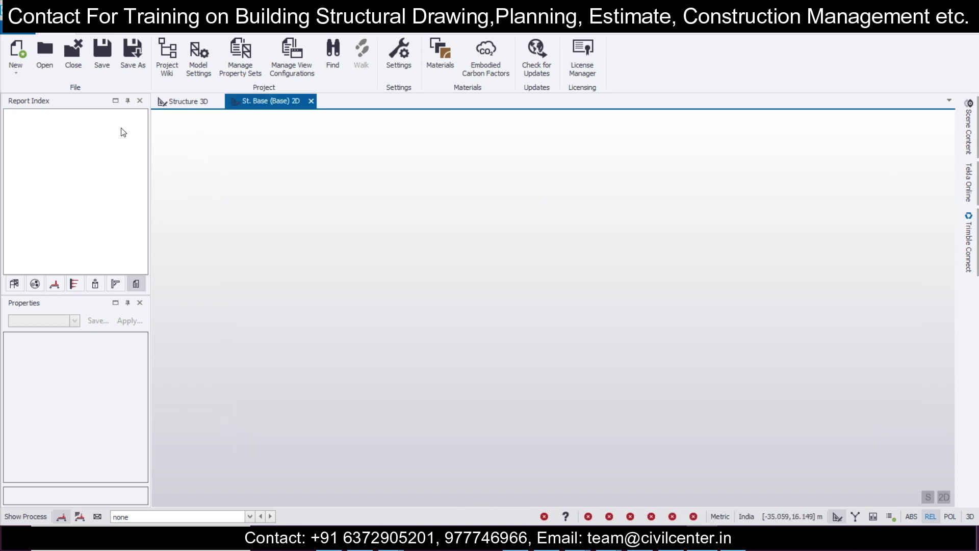
click(174, 34)
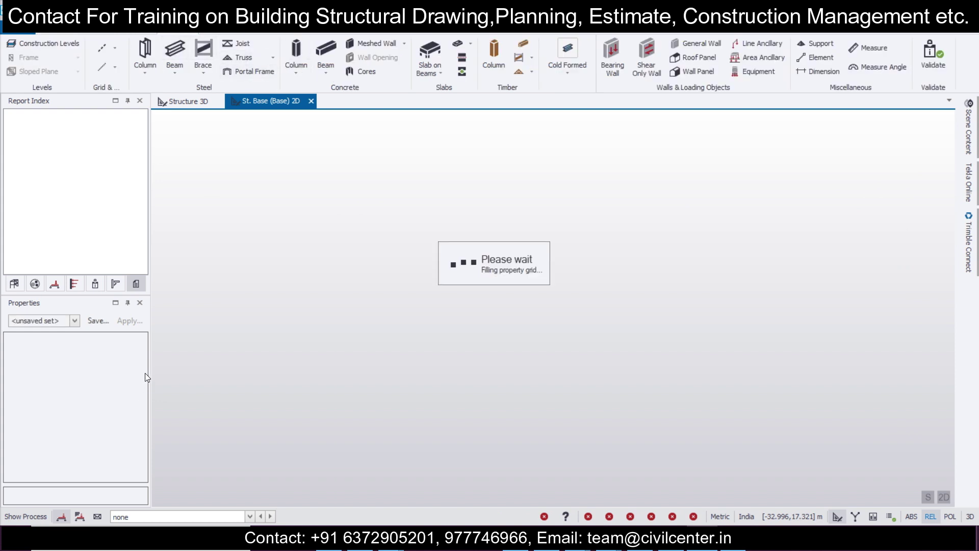
Cancel column placement and open GF dxf through the grid's DXF import.
drag(144, 372, 104, 406)
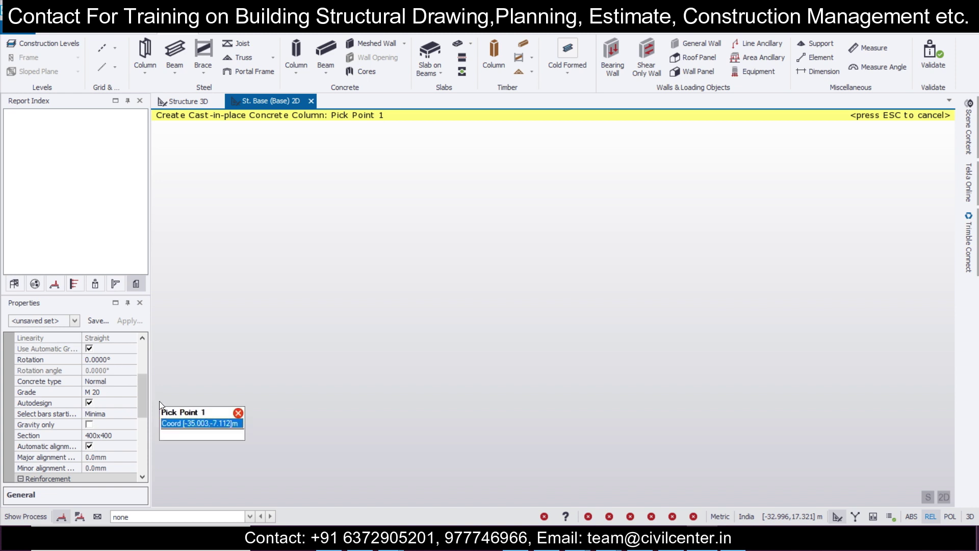
scroll(137, 405, up, 3)
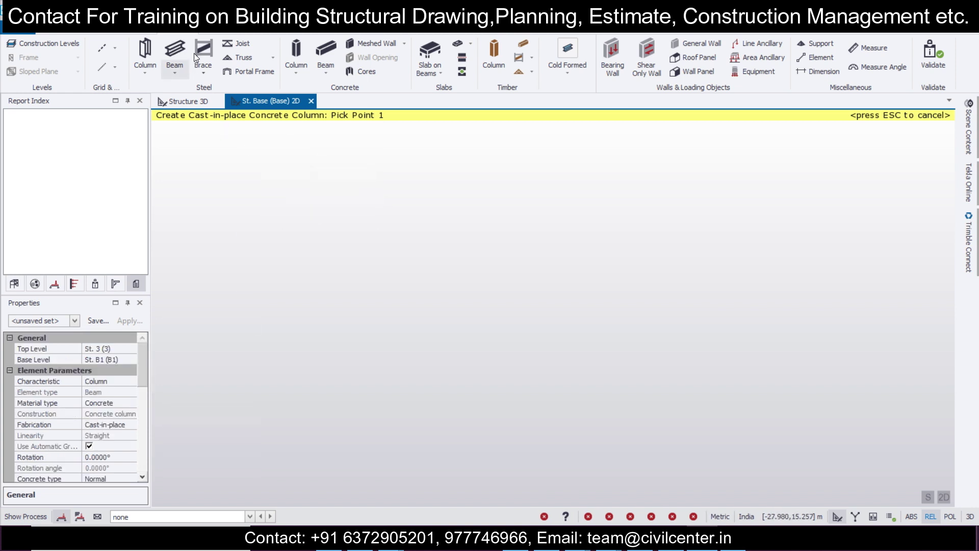
key(Escape)
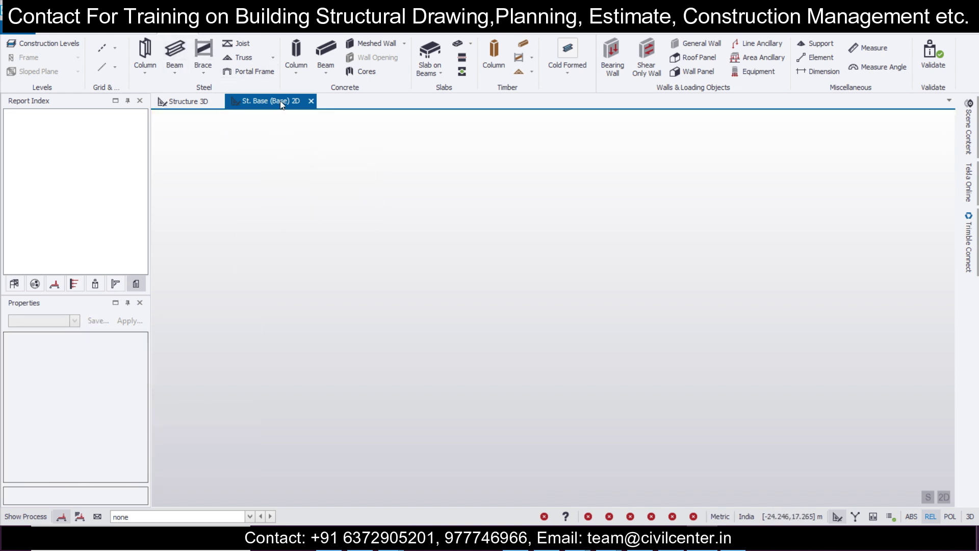
click(113, 51)
click(155, 166)
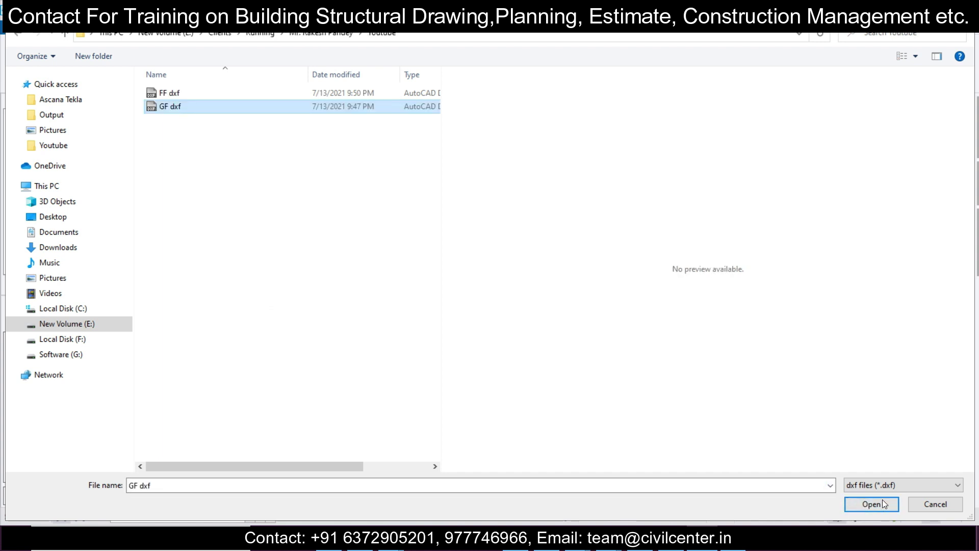
click(882, 503)
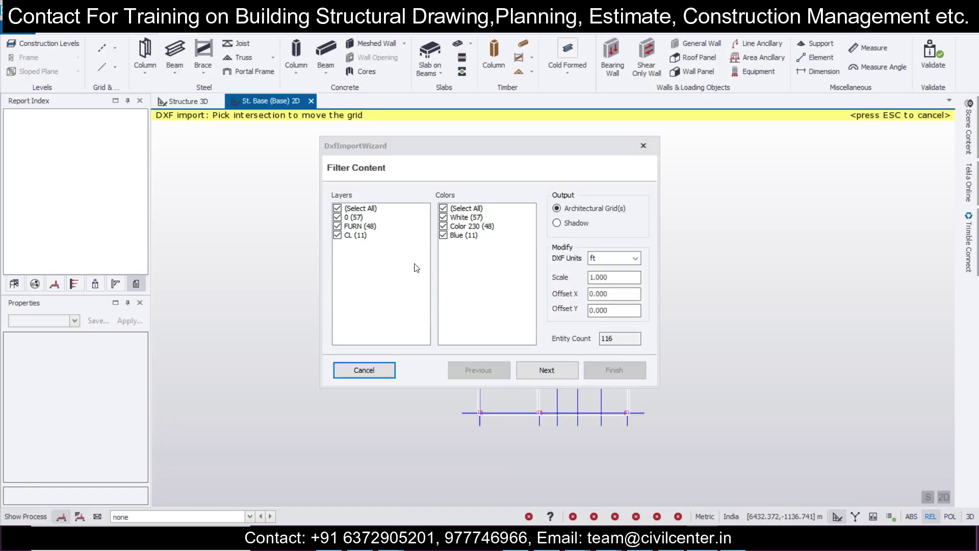
Import only the CL layer of GF dxf in mm as grid lines 1–11.
click(344, 227)
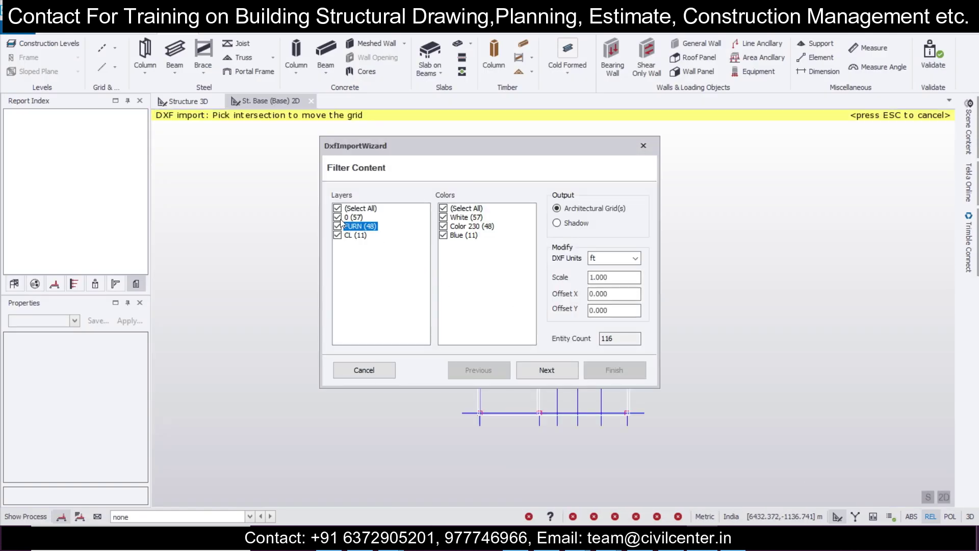
click(337, 216)
click(614, 261)
click(606, 274)
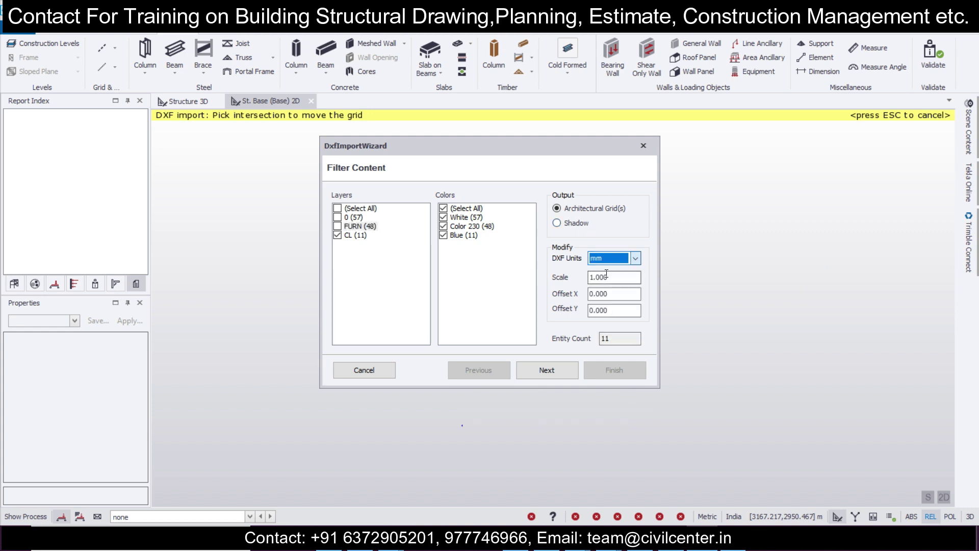
click(558, 373)
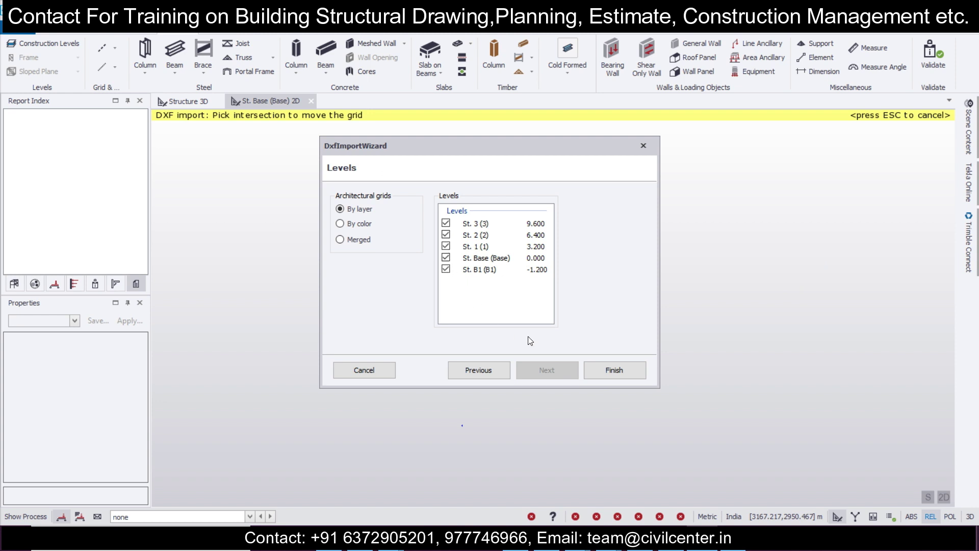
click(604, 369)
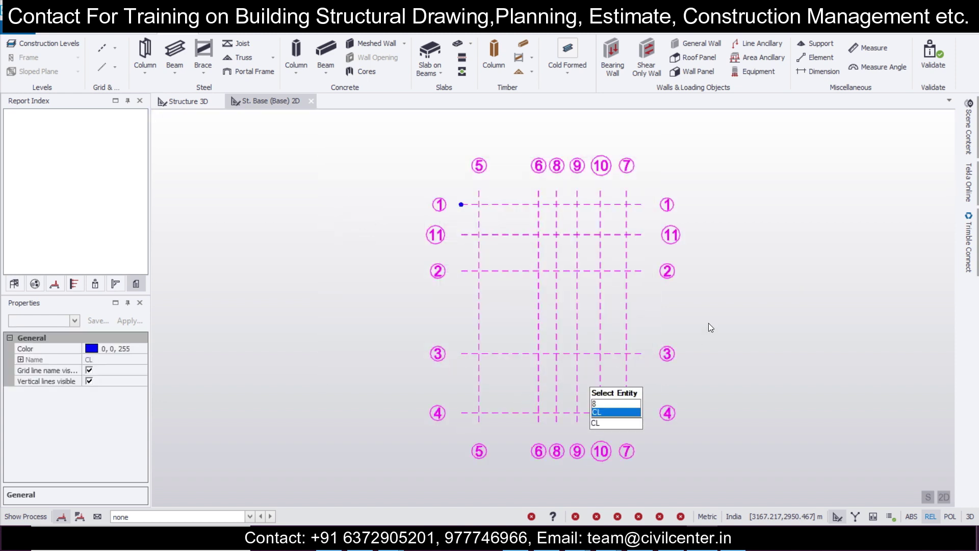
Clear the grid selection and reopen GF dxf in the DXF import wizard.
click(116, 48)
click(433, 225)
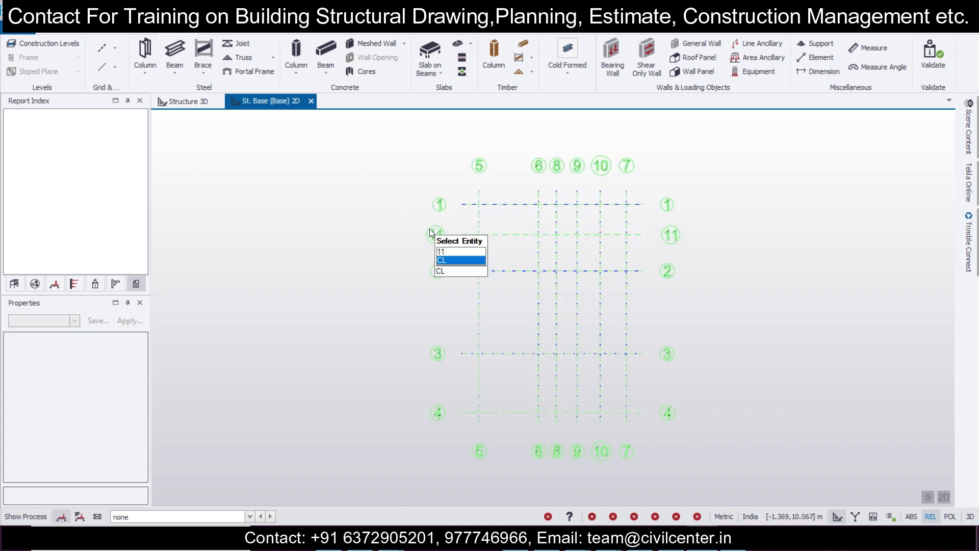
click(115, 67)
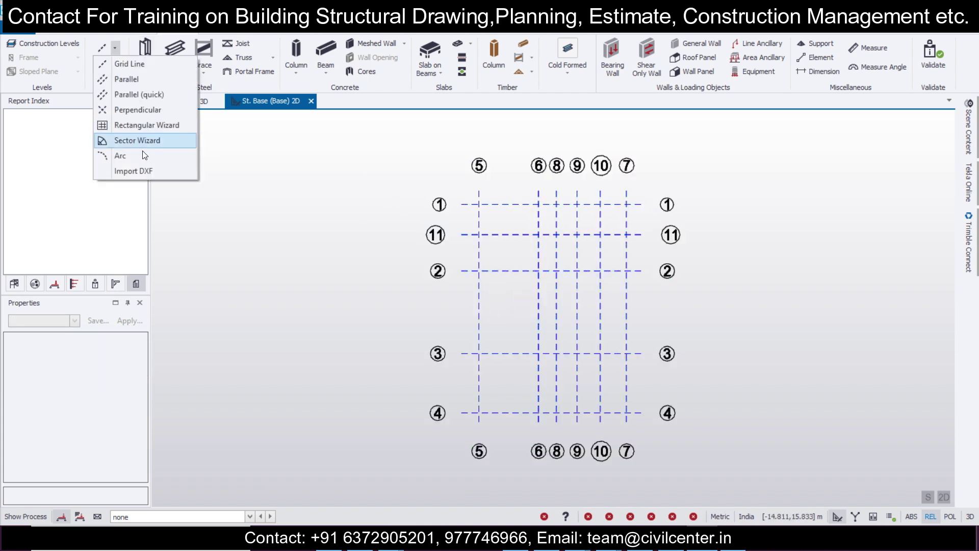
click(145, 174)
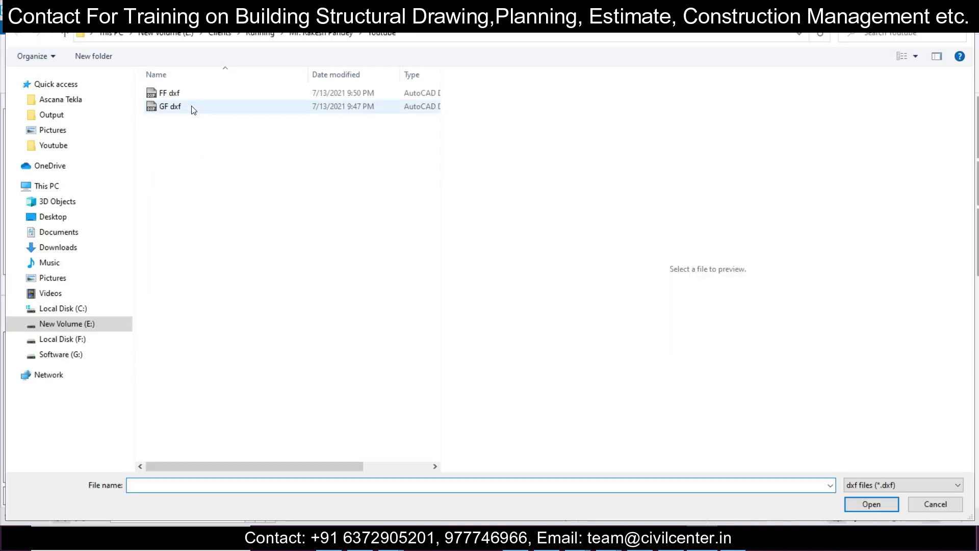
click(192, 109)
click(871, 503)
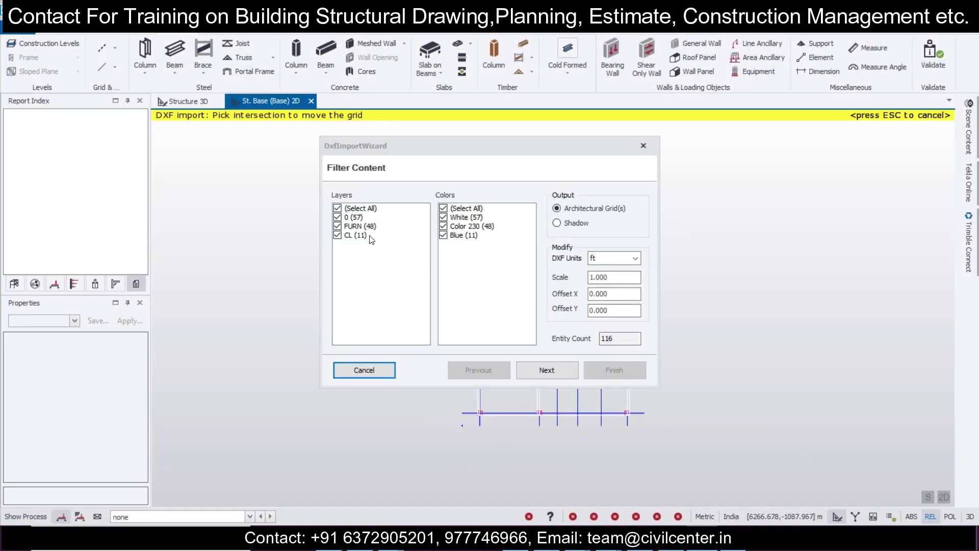
Import GF dxf without the CL layer as a millimetre shadow drawing.
click(338, 235)
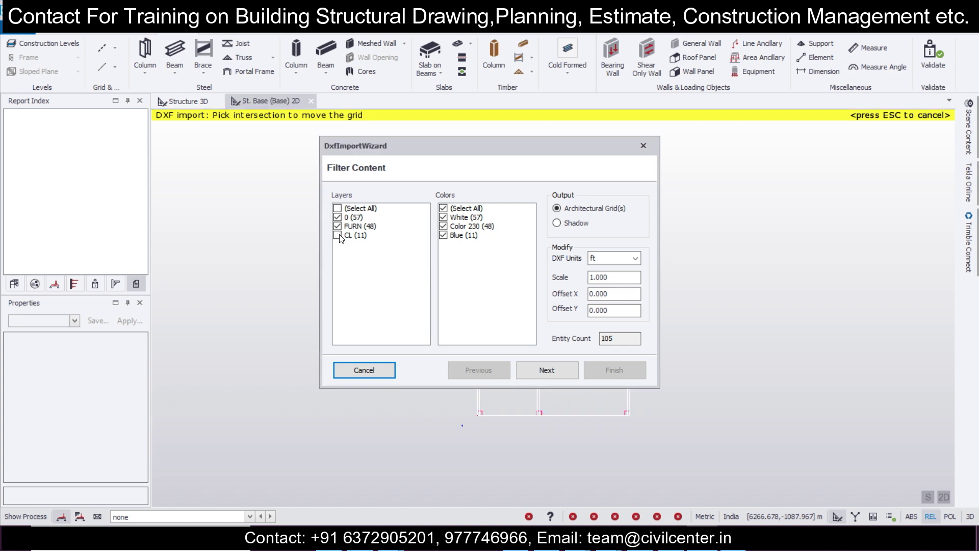
click(557, 223)
click(634, 258)
click(612, 275)
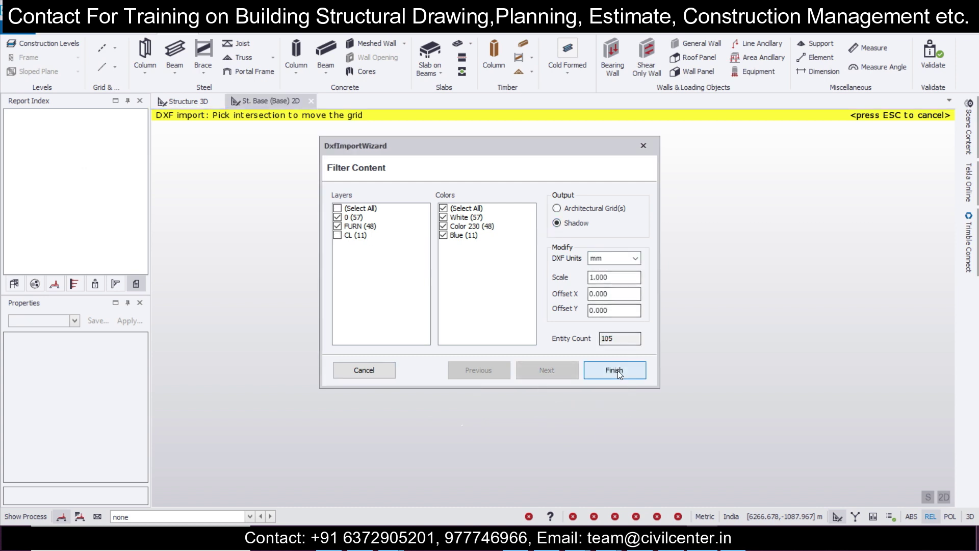
click(618, 372)
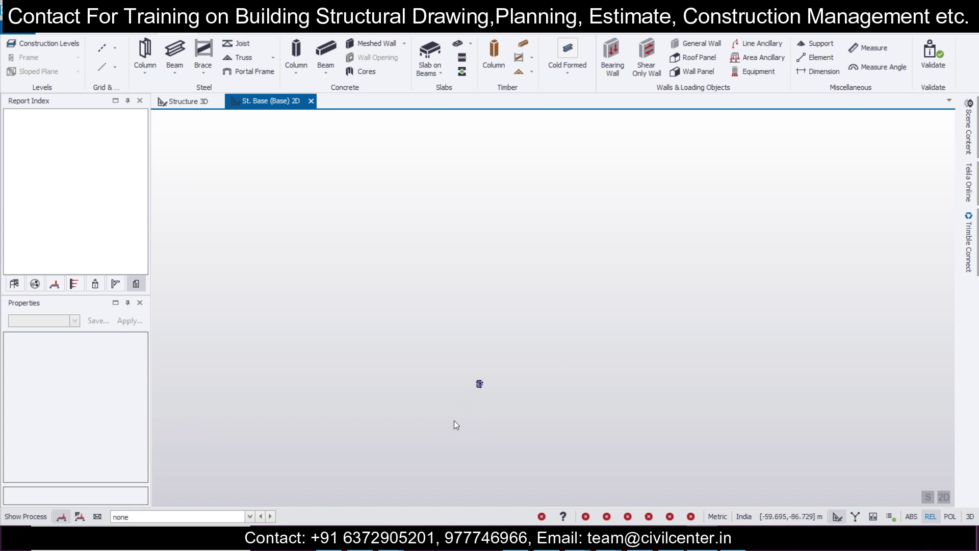
scroll(473, 380, up, 10)
scroll(372, 316, up, 2)
scroll(393, 290, down, 2)
middle_drag(399, 324, 389, 246)
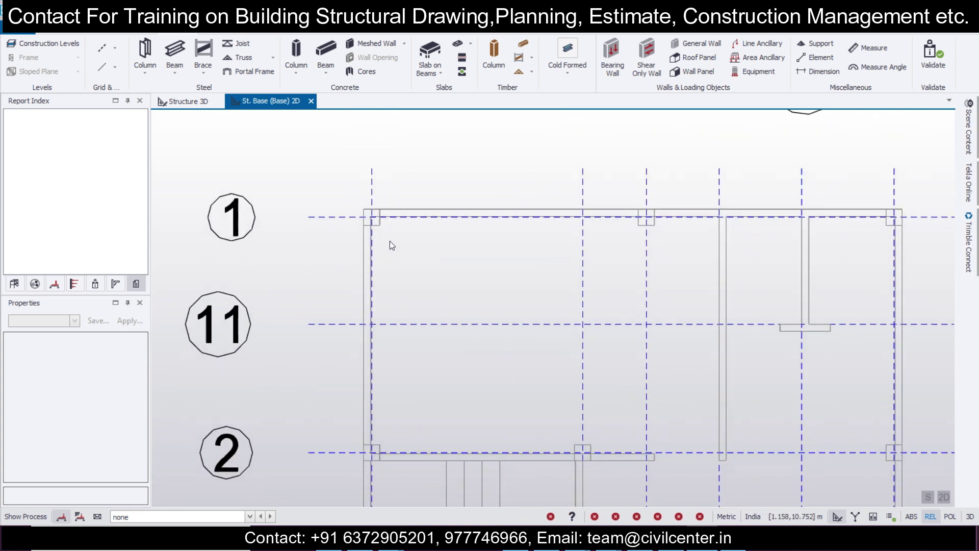
scroll(380, 211, up, 5)
scroll(341, 219, down, 6)
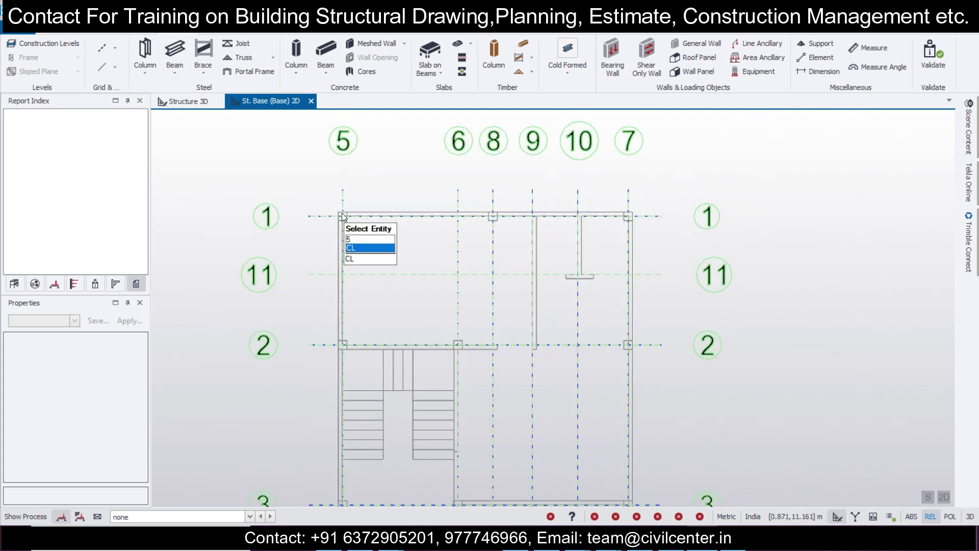
scroll(343, 217, up, 3)
scroll(411, 238, up, 2)
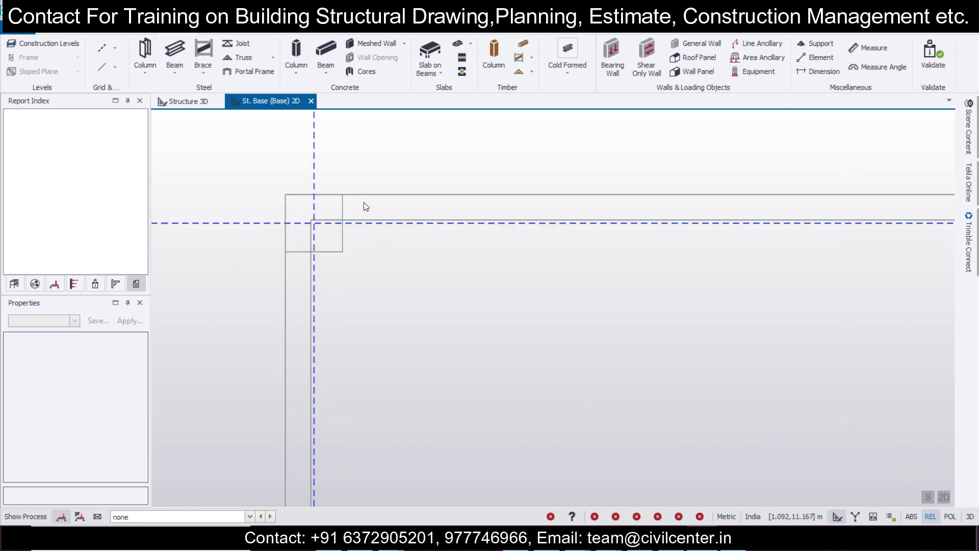
scroll(365, 206, down, 5)
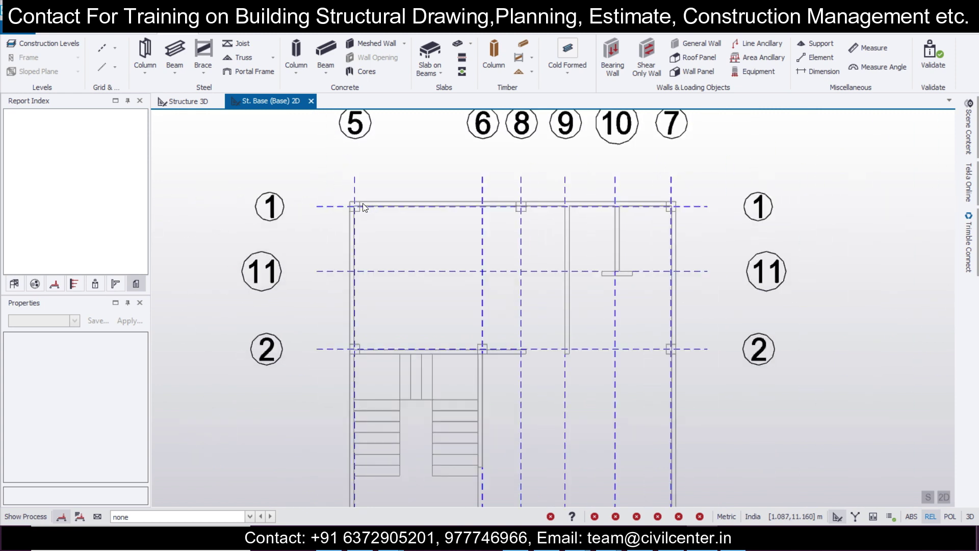
scroll(364, 206, up, 5)
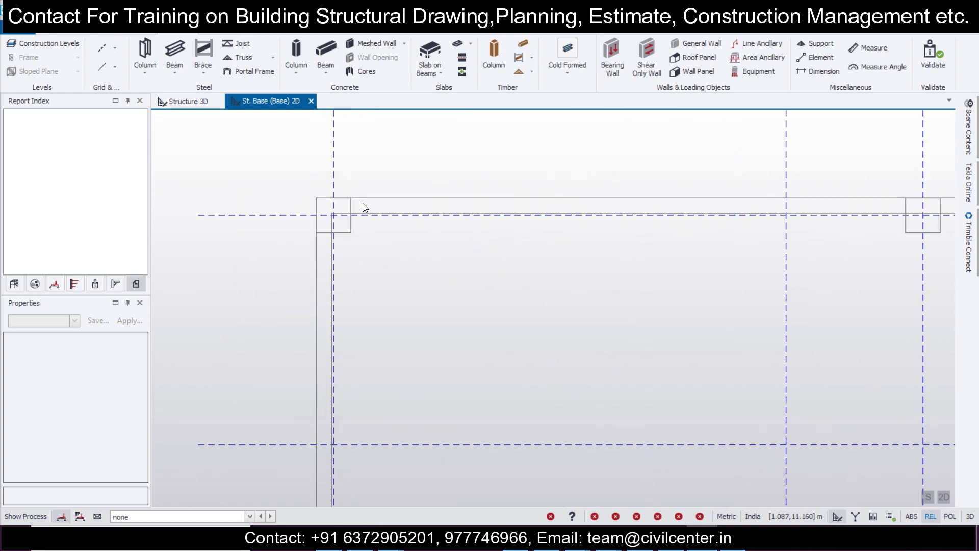
scroll(362, 203, down, 5)
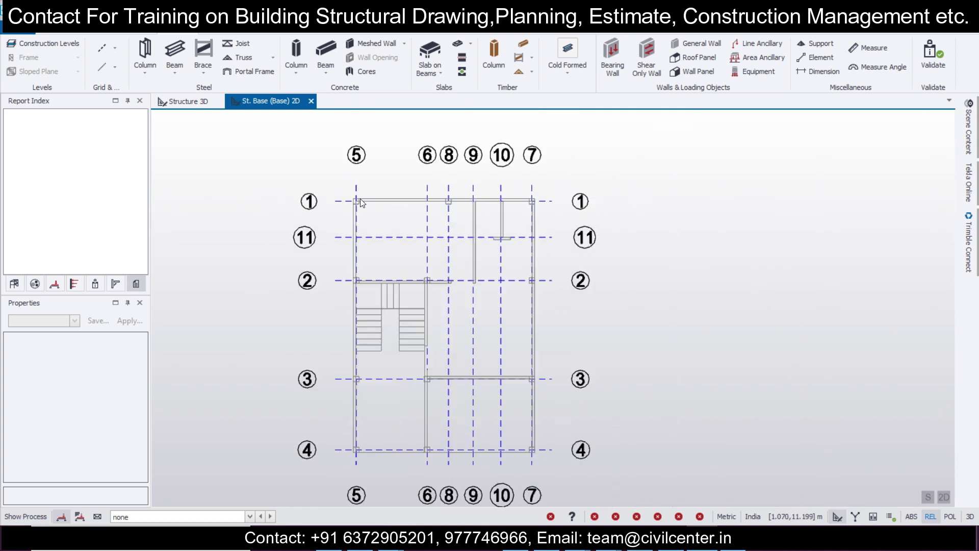
Open the St. 1 (1) plan from the Structure tree, inspect its grid, then return to St. Base.
click(13, 284)
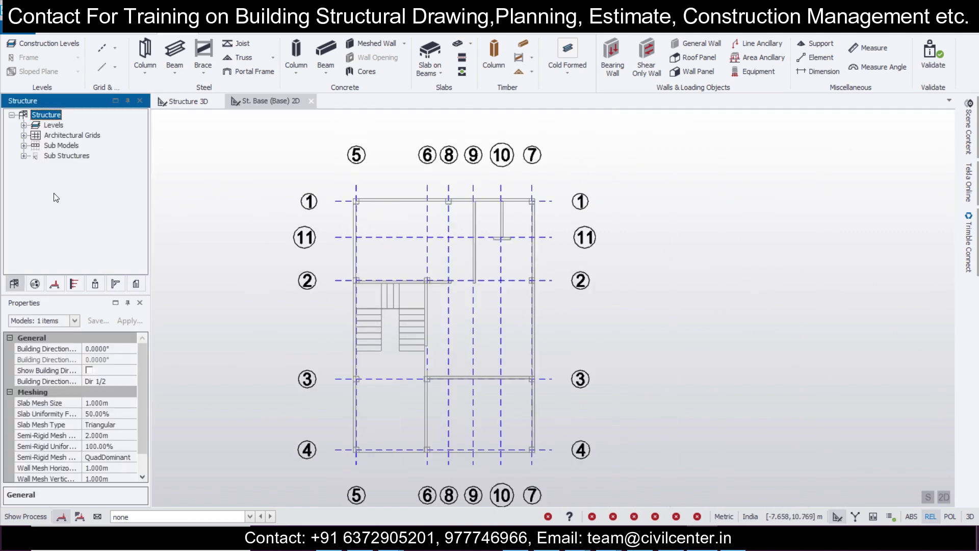
click(23, 125)
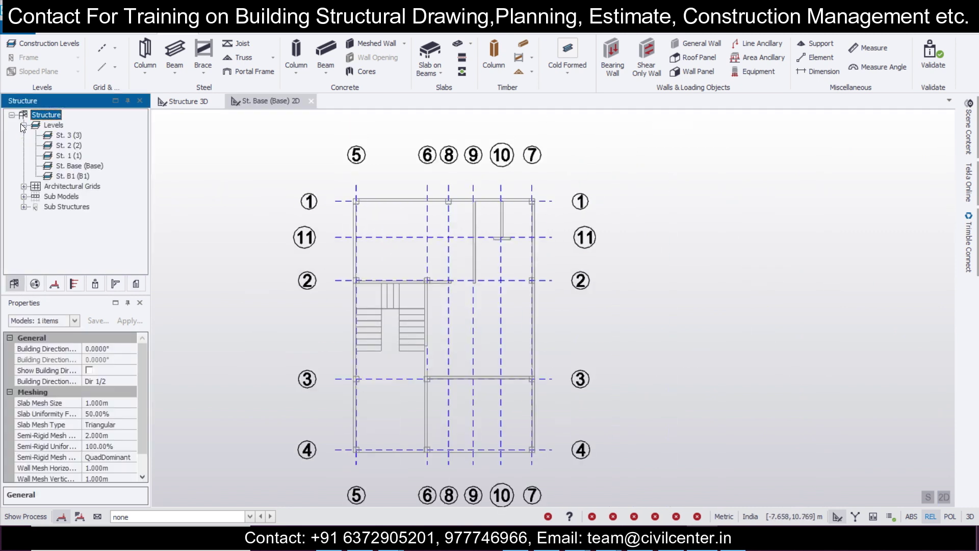
double_click(72, 156)
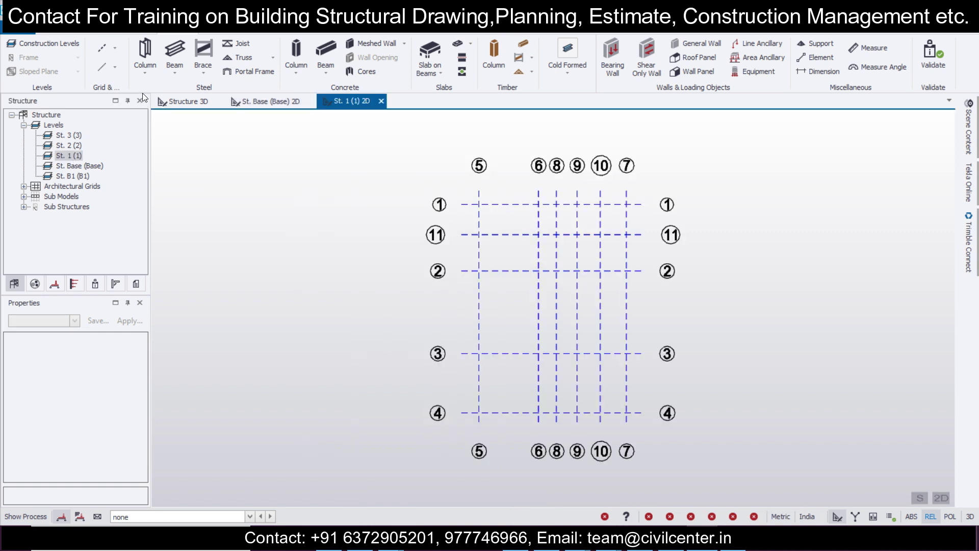
click(145, 76)
mouse_move(454, 227)
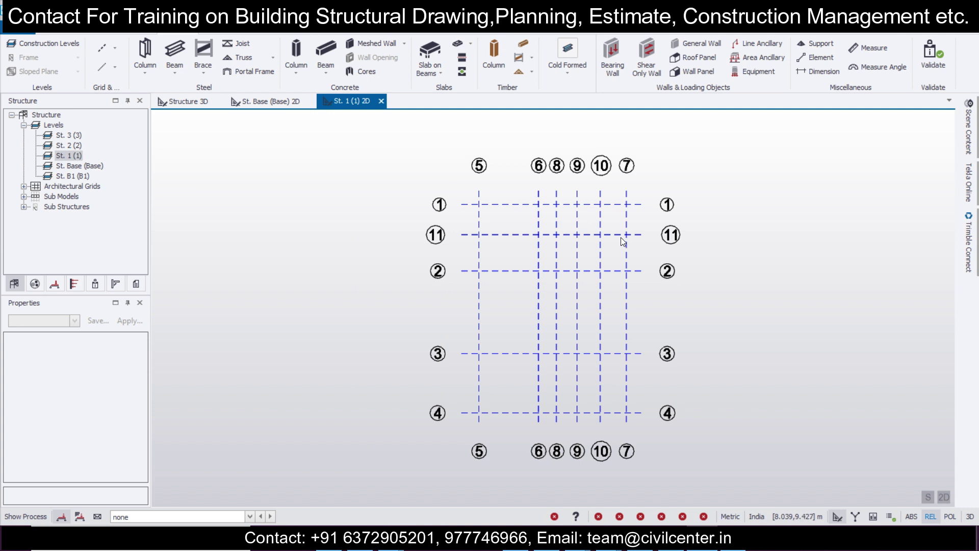
mouse_move(621, 237)
drag(306, 117, 745, 453)
key(Escape)
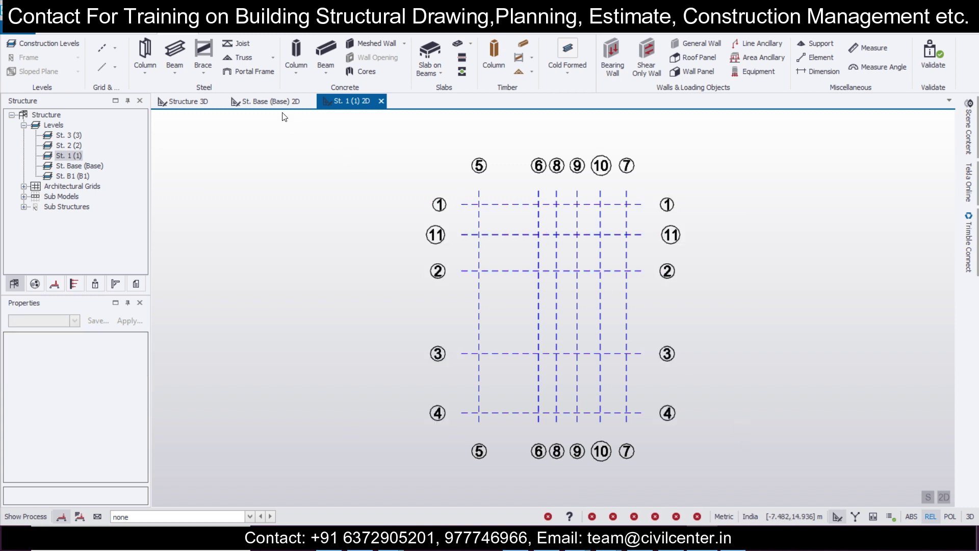
click(269, 101)
Delete the earlier grid and shadow, then load GF dxf into the DXF grid import.
mouse_move(582, 235)
key(Delete)
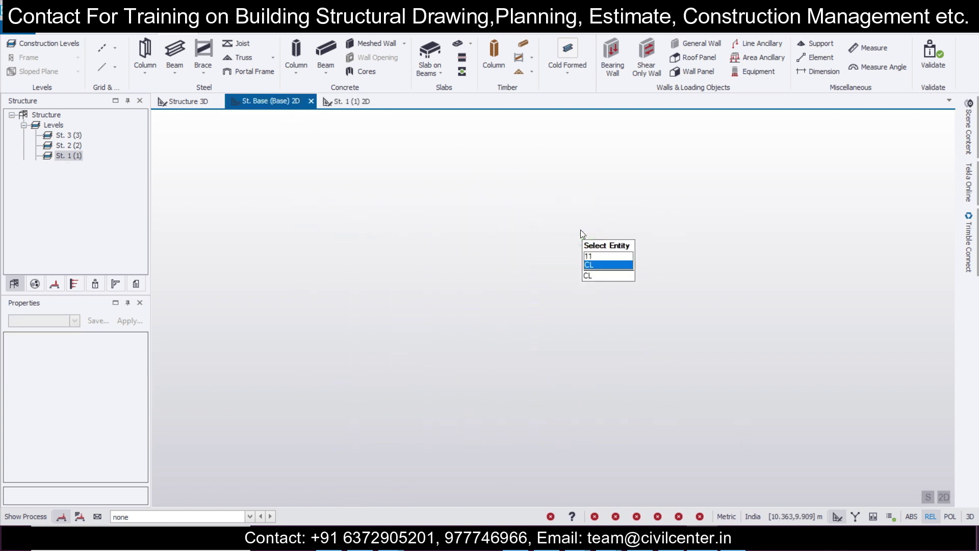
click(115, 46)
click(135, 170)
click(219, 107)
click(871, 496)
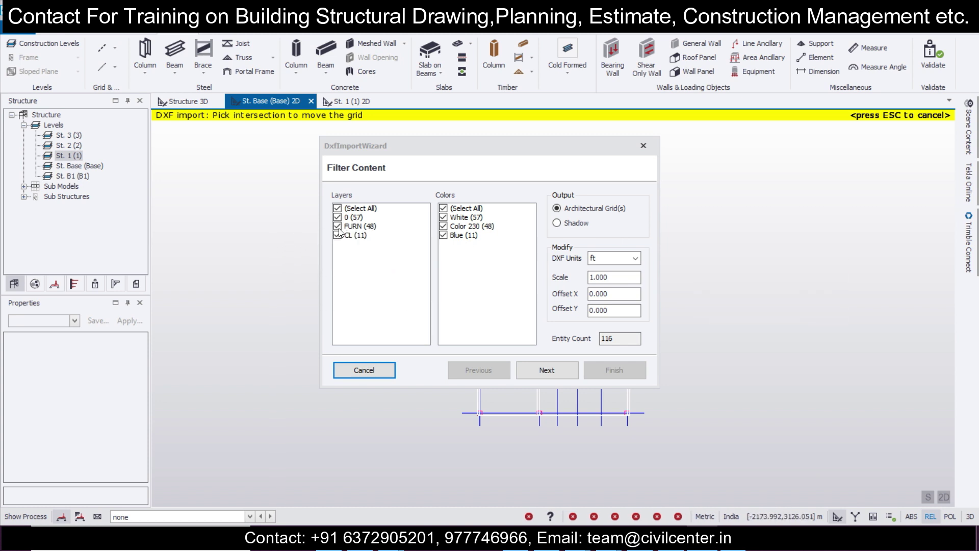
Import only the CL layer of GF dxf in mm as by-layer grids.
click(337, 226)
click(338, 218)
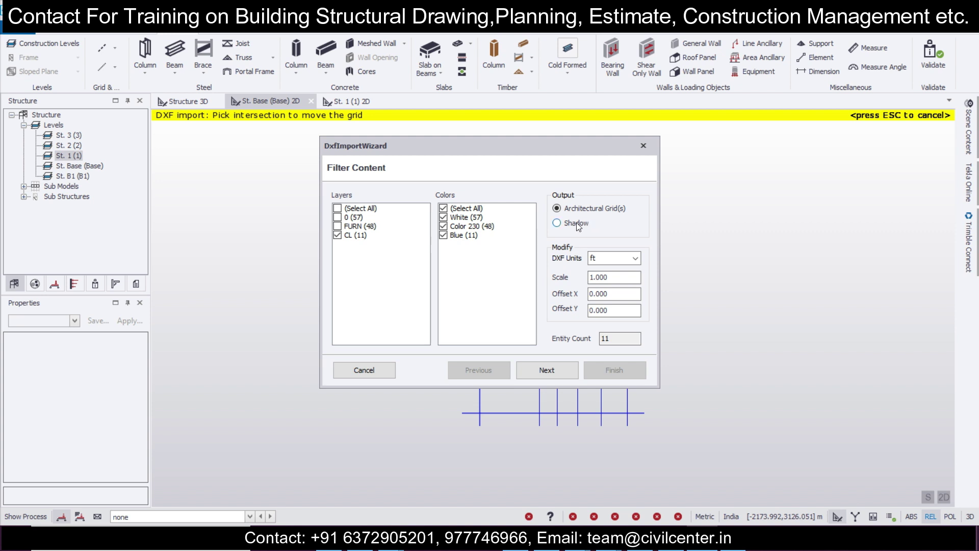
click(635, 258)
click(607, 326)
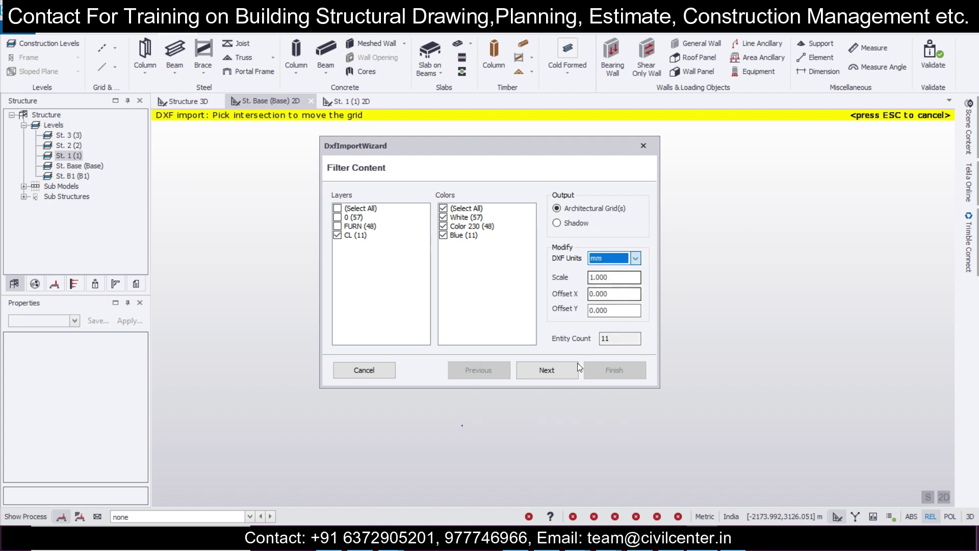
click(559, 369)
click(357, 209)
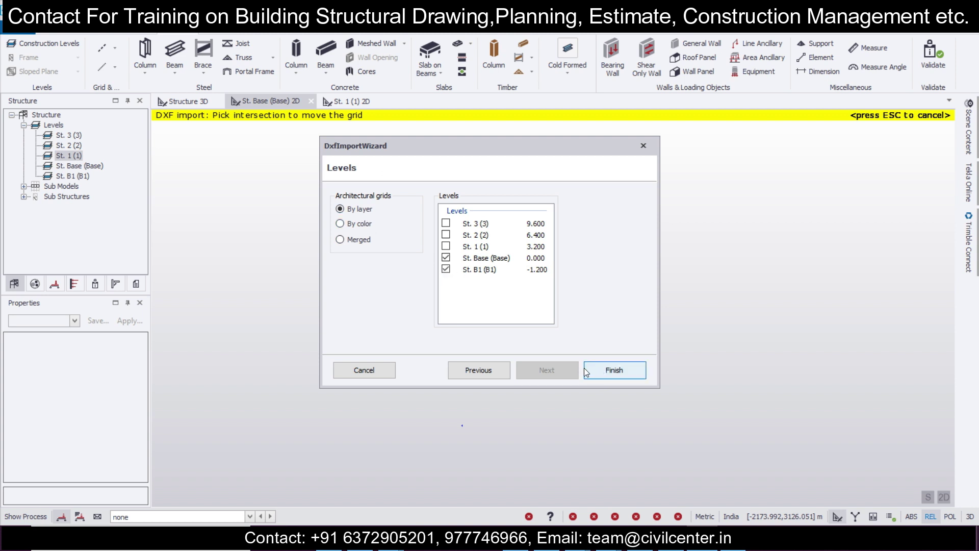
click(602, 369)
scroll(418, 267, up, 5)
mouse_move(478, 266)
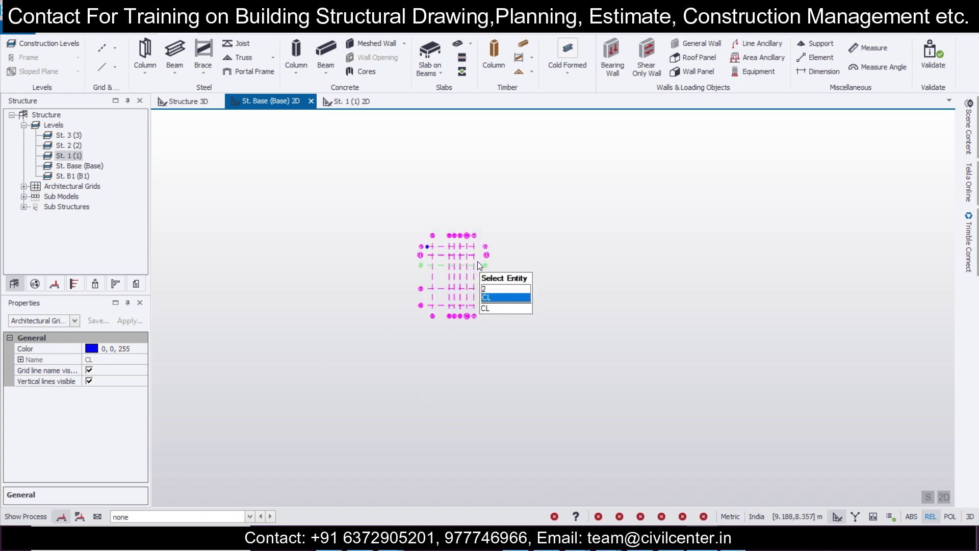
scroll(477, 261, up, 4)
Load the GF dxf drawing into the DXF import wizard.
click(115, 47)
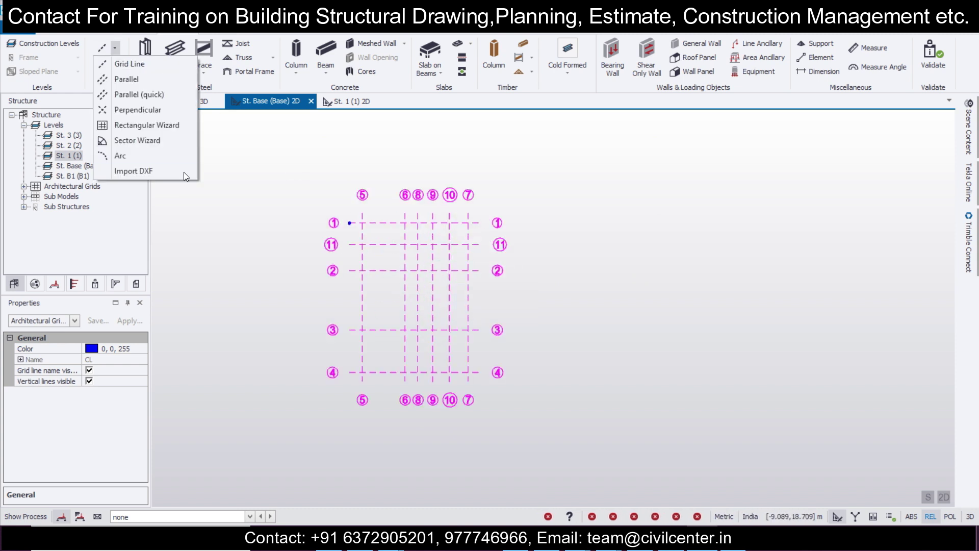
click(184, 172)
click(260, 107)
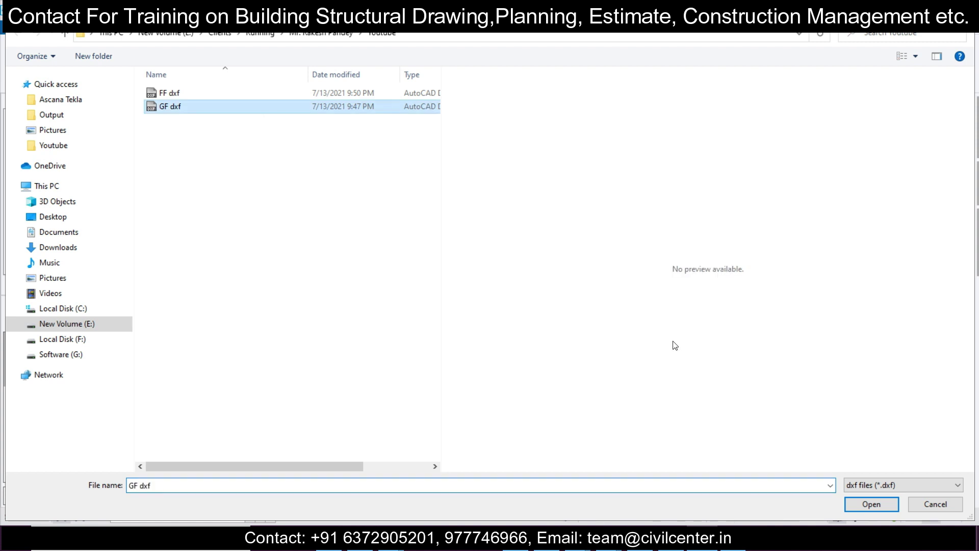
click(870, 498)
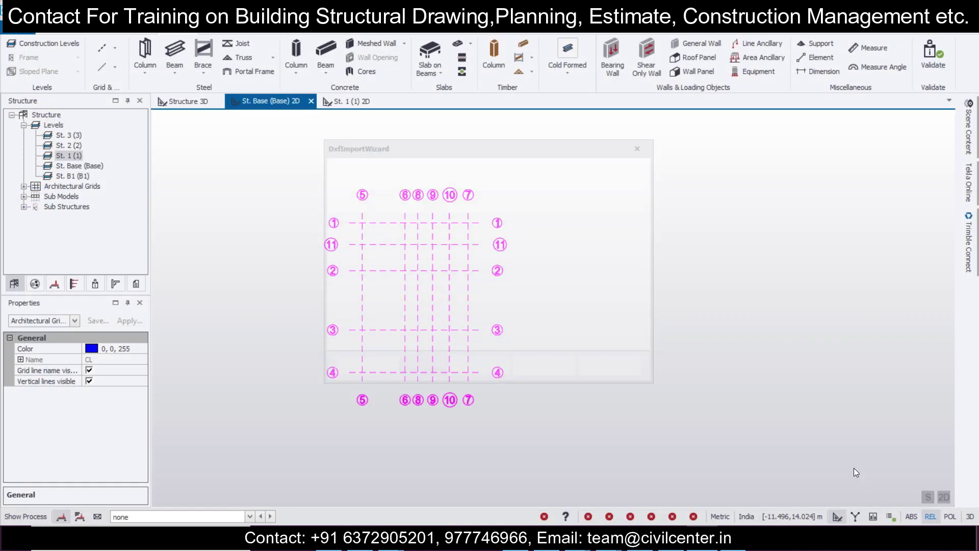
Import GF dxf without its CL layer as a mm shadow on the Base plan.
click(345, 235)
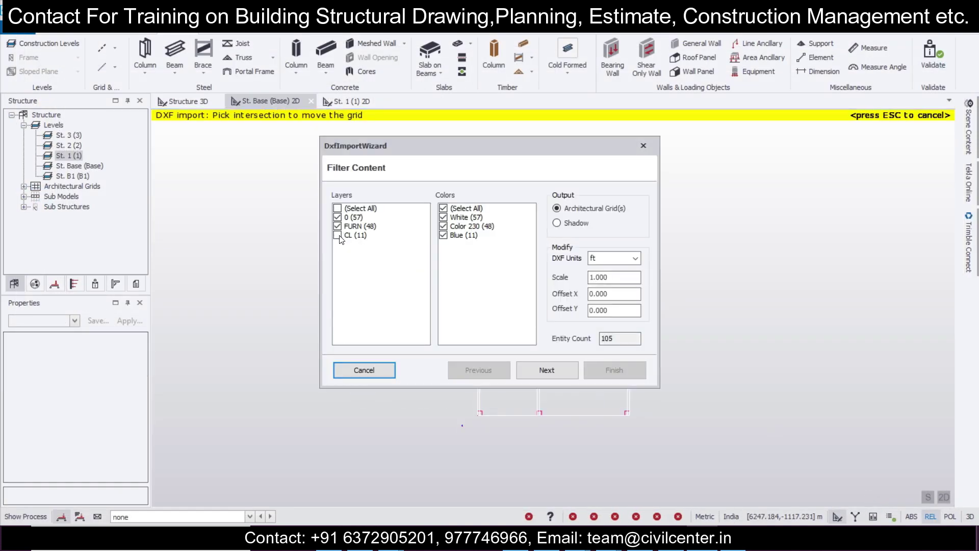
click(568, 222)
click(616, 260)
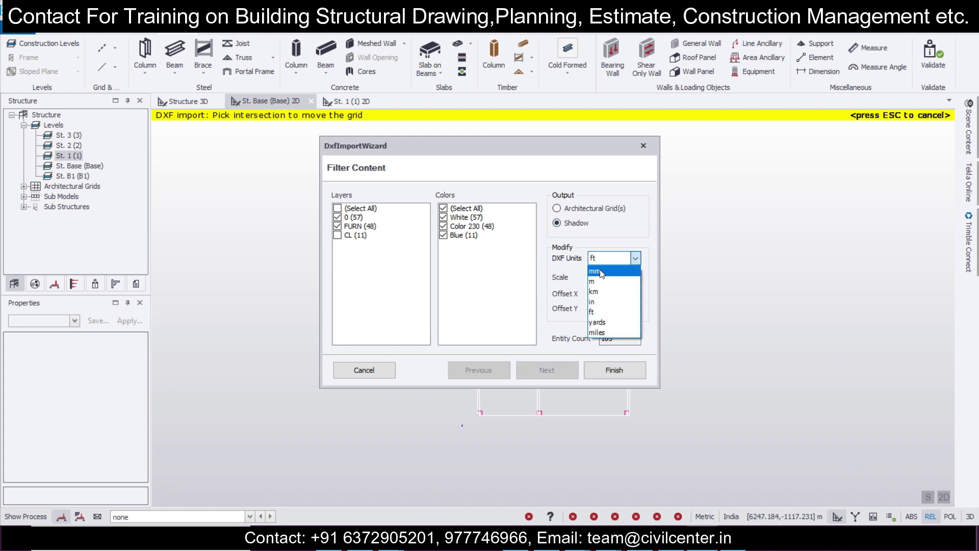
click(607, 267)
click(605, 375)
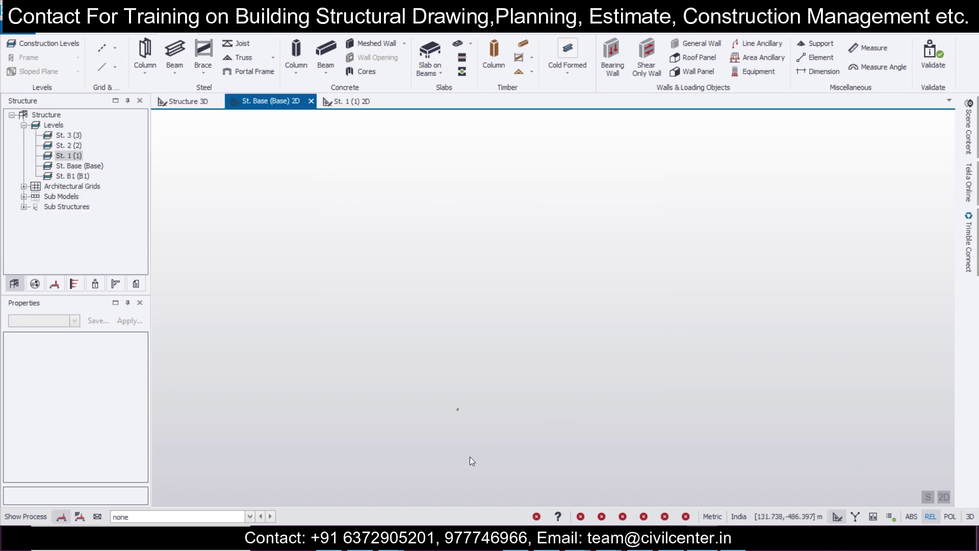
scroll(509, 301, up, 8)
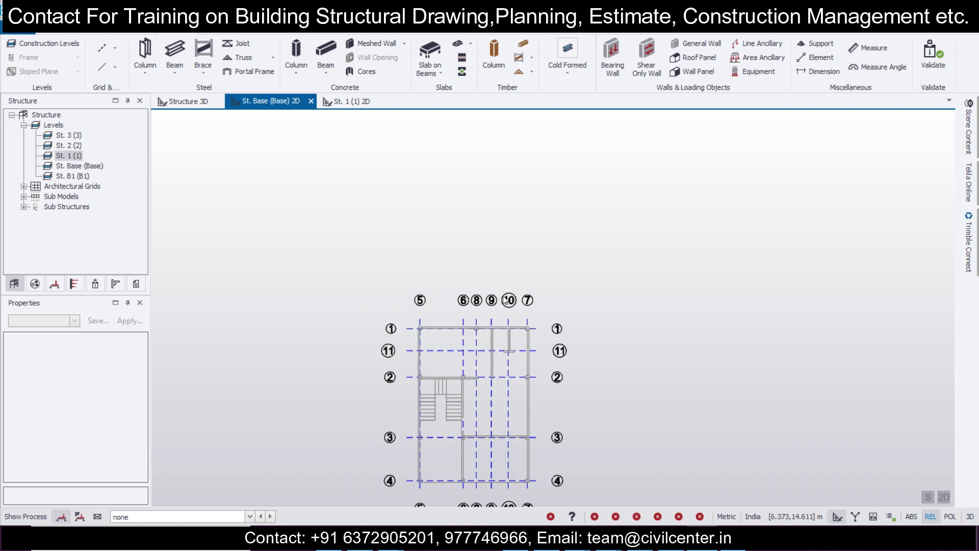
scroll(506, 310, down, 2)
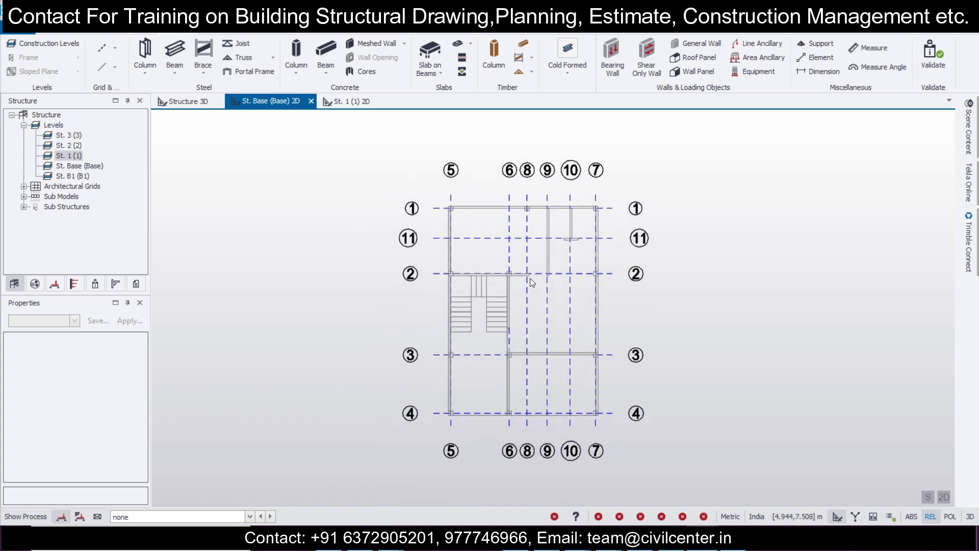
scroll(515, 286, up, 2)
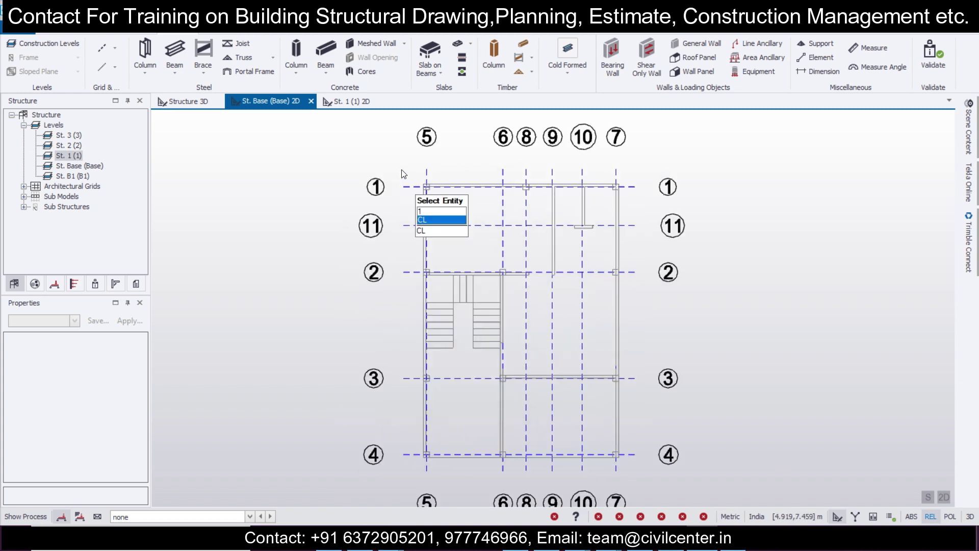
click(350, 102)
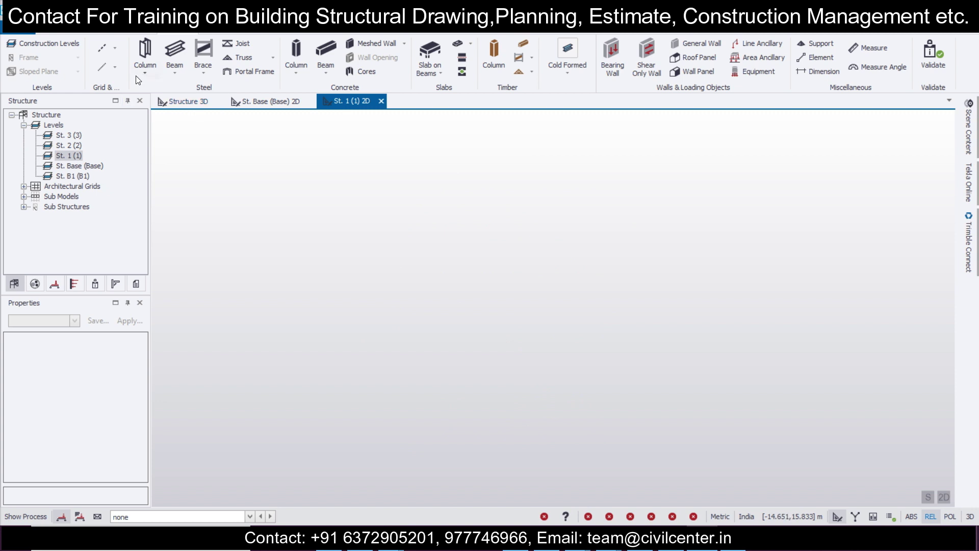
Load the FF dxf drawing into the DXF grid import wizard.
click(115, 48)
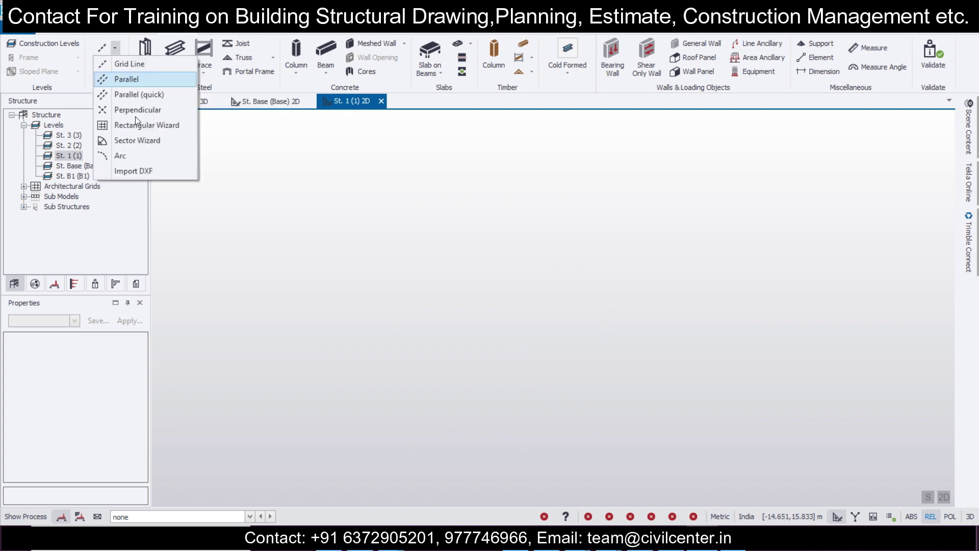
click(145, 169)
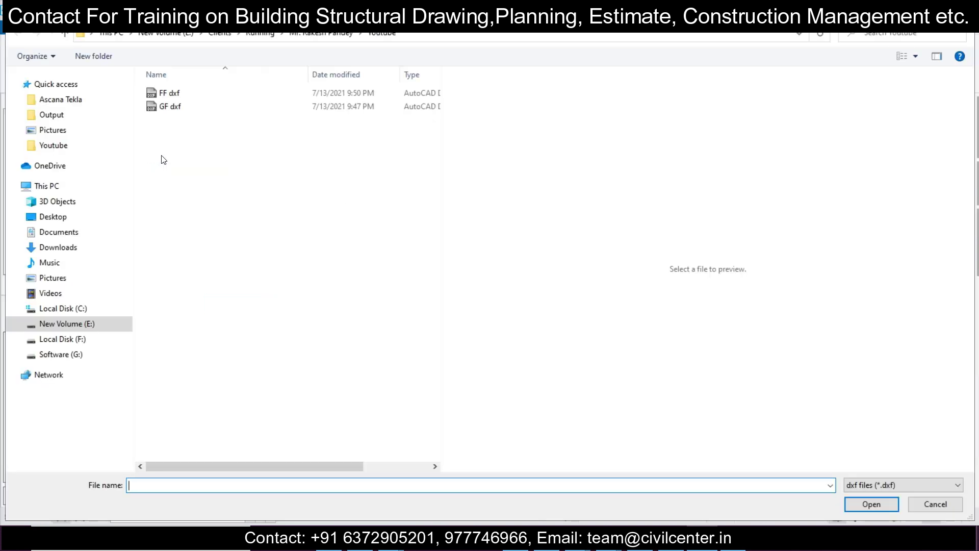
click(193, 97)
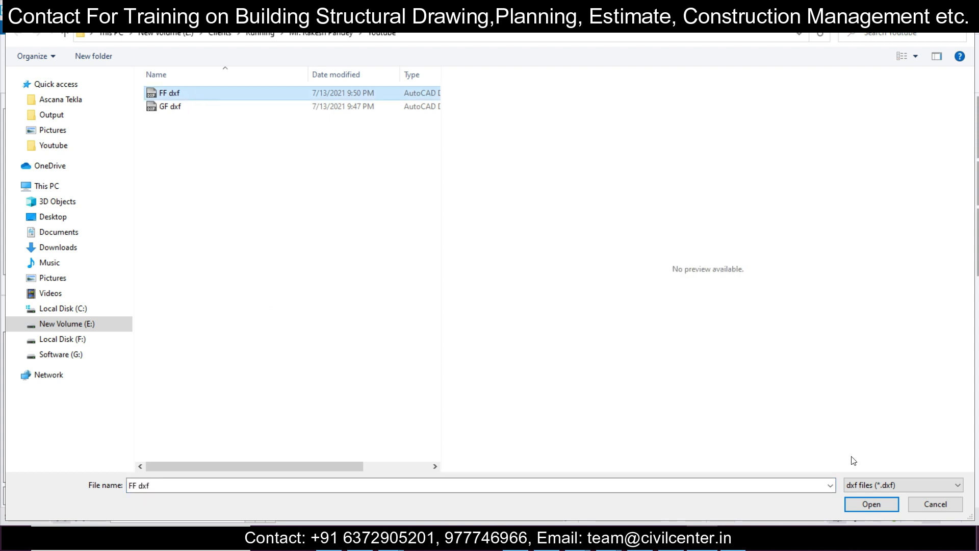
click(886, 504)
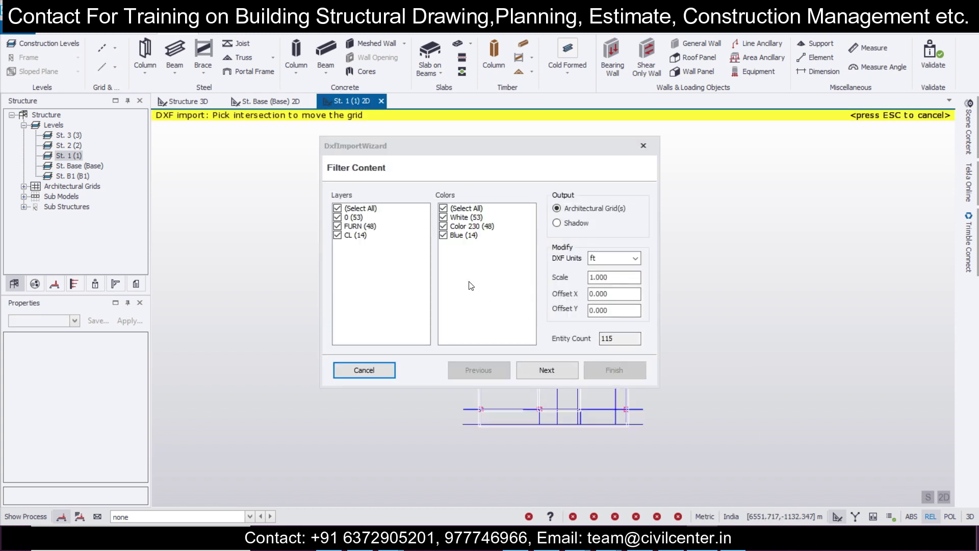
Import only FF dxf's CL layer in mm as by-layer grids on St. 1.
click(337, 226)
click(337, 217)
click(619, 257)
click(601, 274)
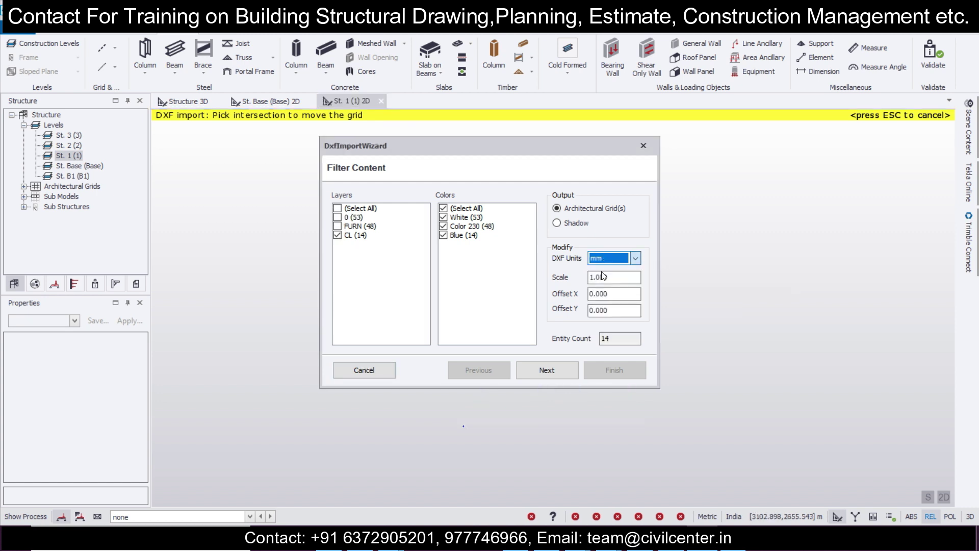
click(559, 375)
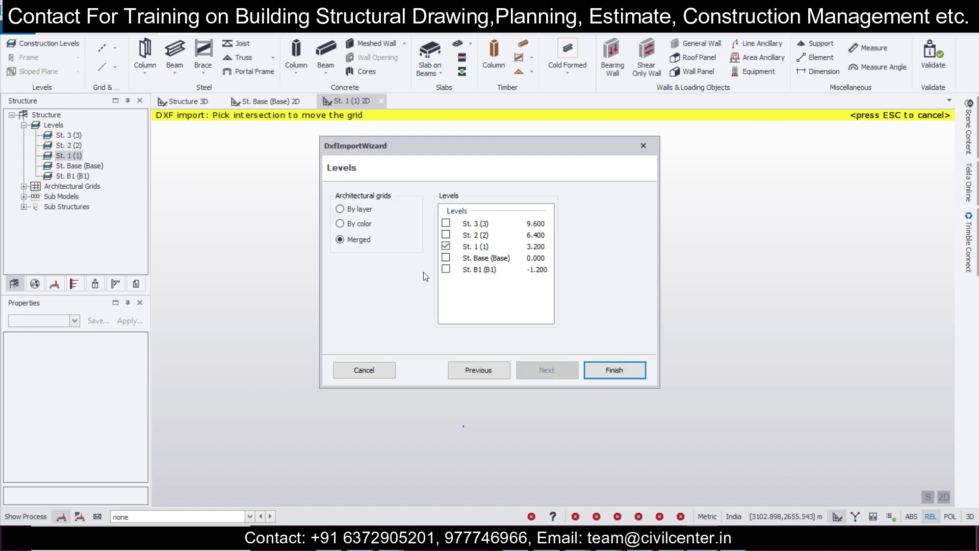
click(340, 208)
click(606, 378)
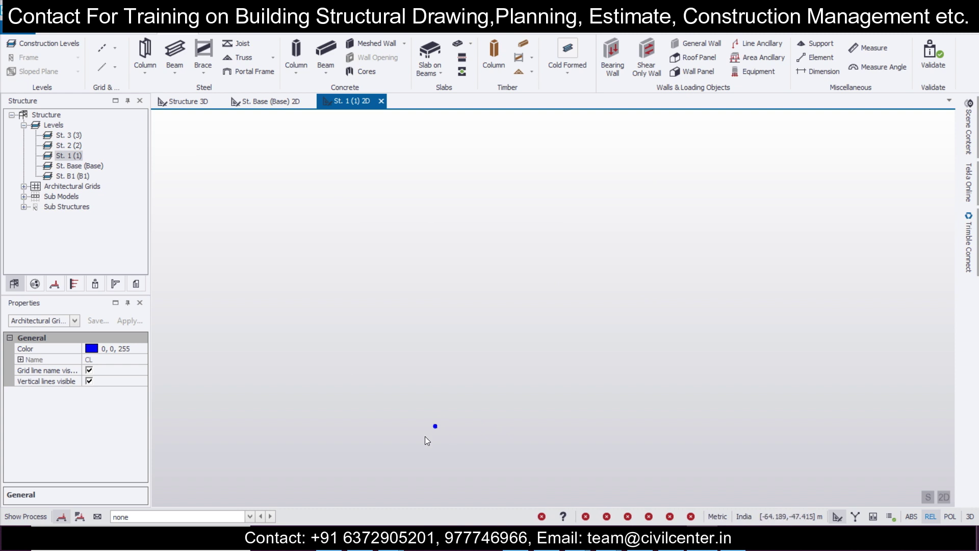
scroll(457, 415, up, 10)
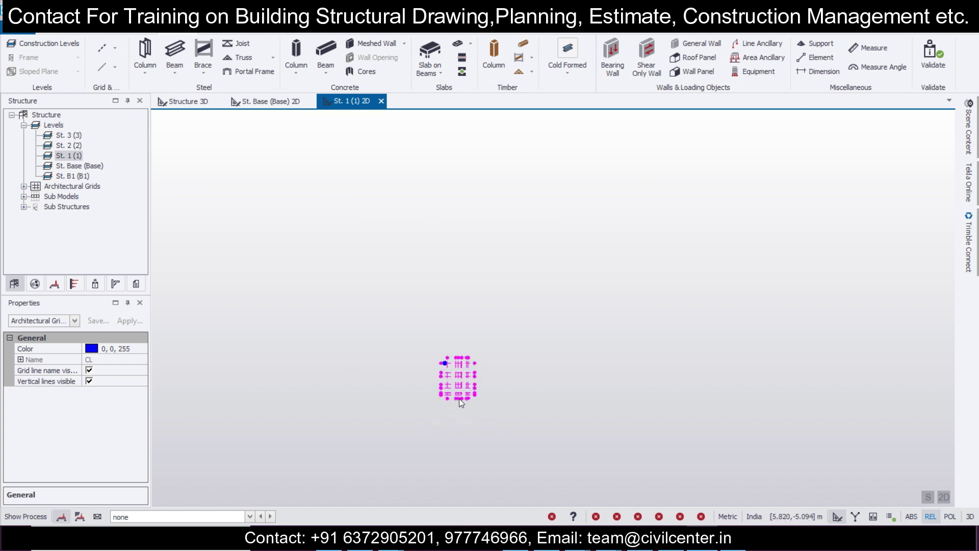
scroll(428, 252, up, 2)
click(428, 252)
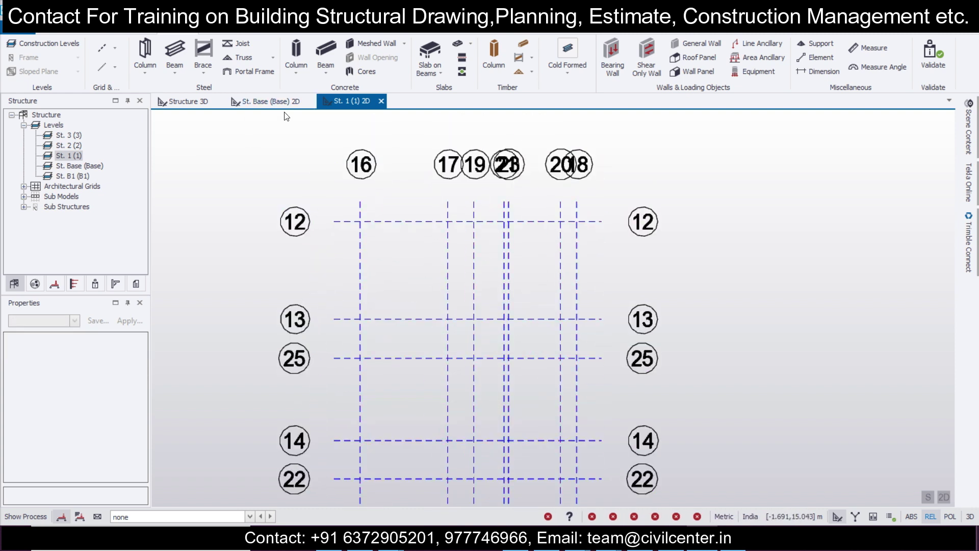
Place a cast-in-place concrete column at the grid 1 corner on the Base plan.
click(270, 102)
scroll(420, 184, up, 3)
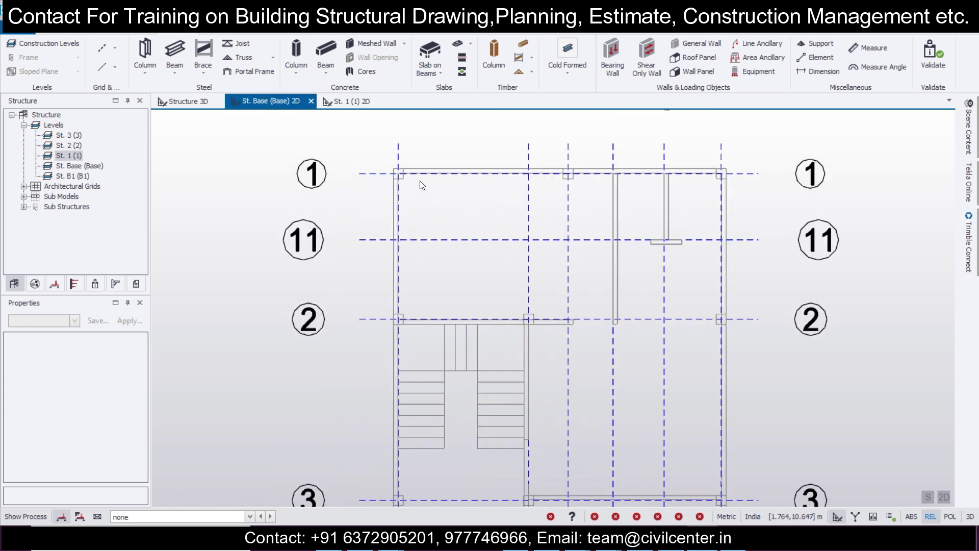
scroll(395, 190, up, 2)
click(291, 54)
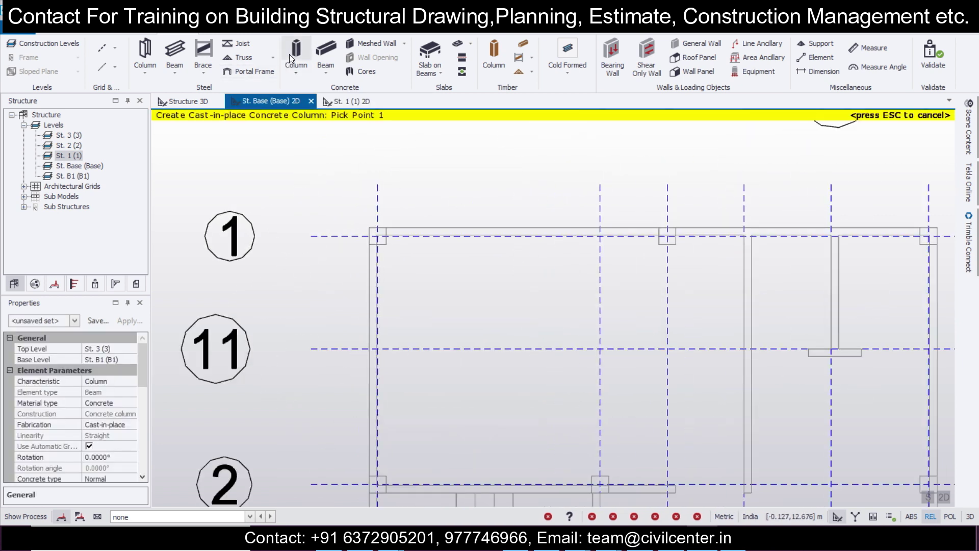
click(377, 236)
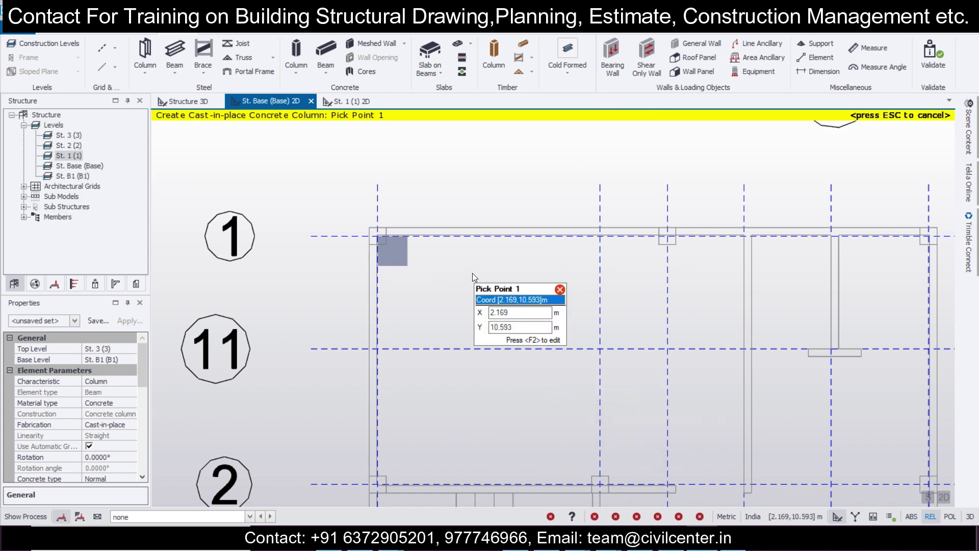
Delete the misaligned column C1 together with its support.
key(Escape)
click(396, 258)
key(Delete)
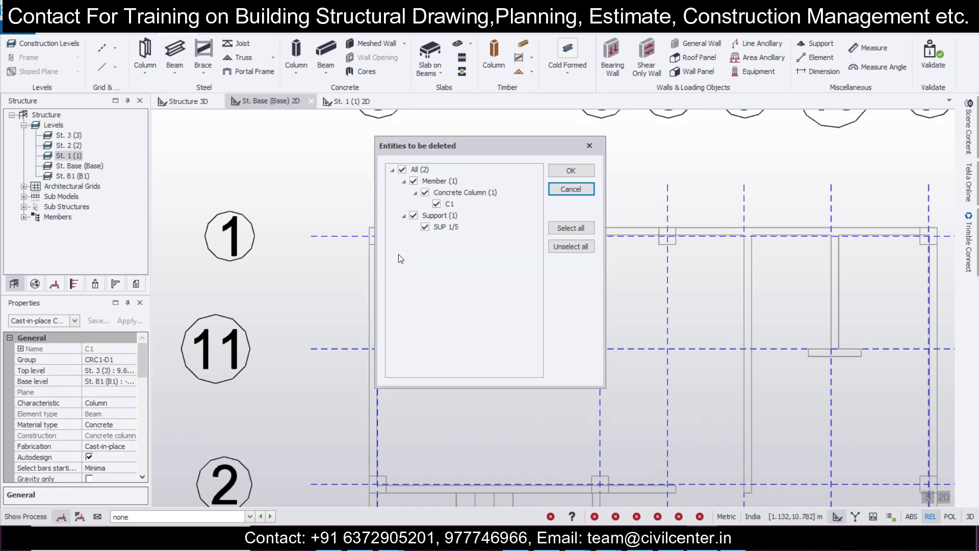
click(588, 149)
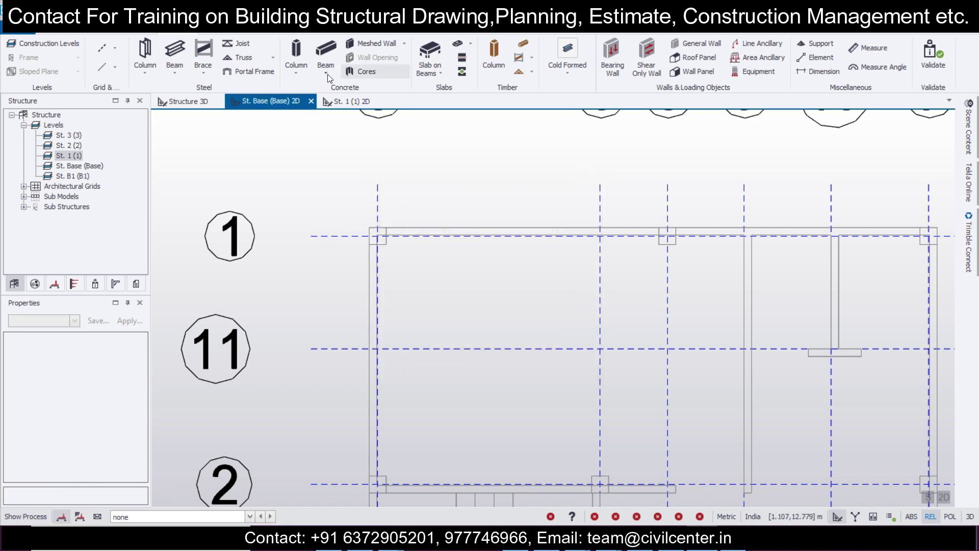
Re-place the concrete column with Automatic alignment turned off so it centres on the intersection.
click(298, 55)
drag(142, 374, 142, 418)
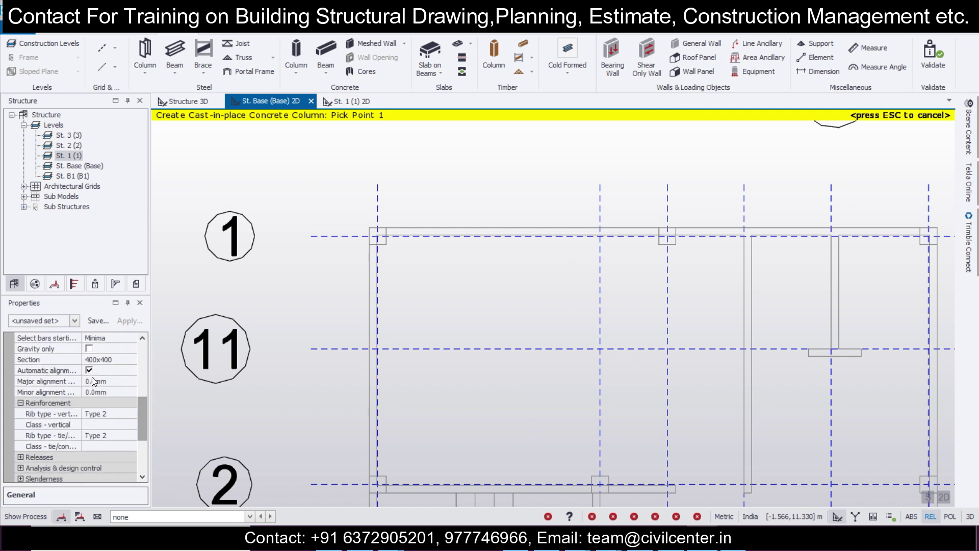
click(89, 370)
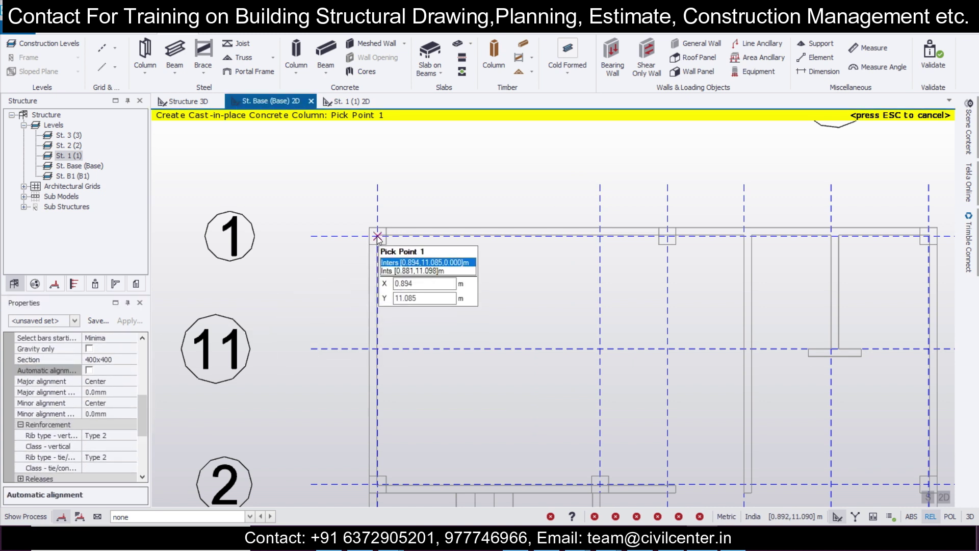
scroll(383, 218, up, 3)
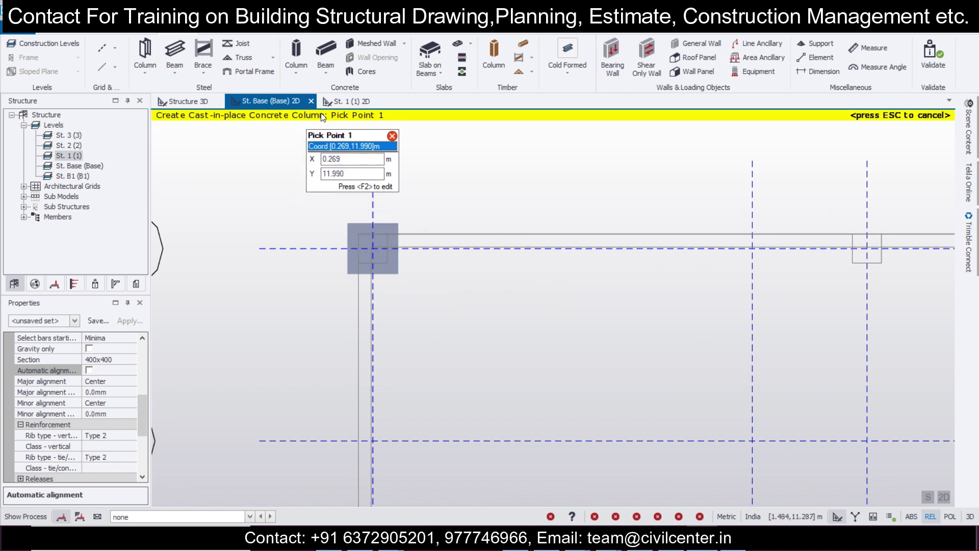
key(Escape)
Inspect column C1 on the St. 1 plan.
key(ctrl+Tab)
scroll(370, 223, up, 3)
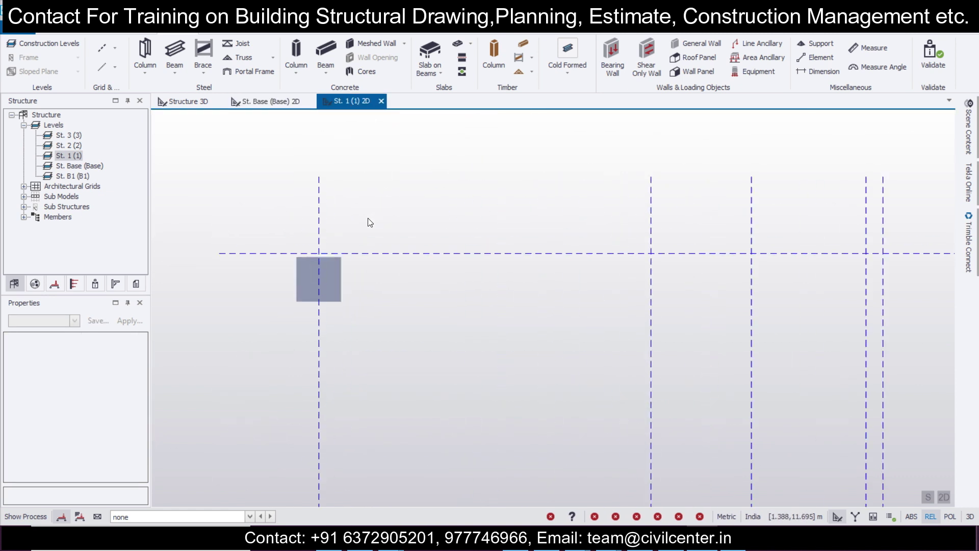
scroll(356, 259, up, 2)
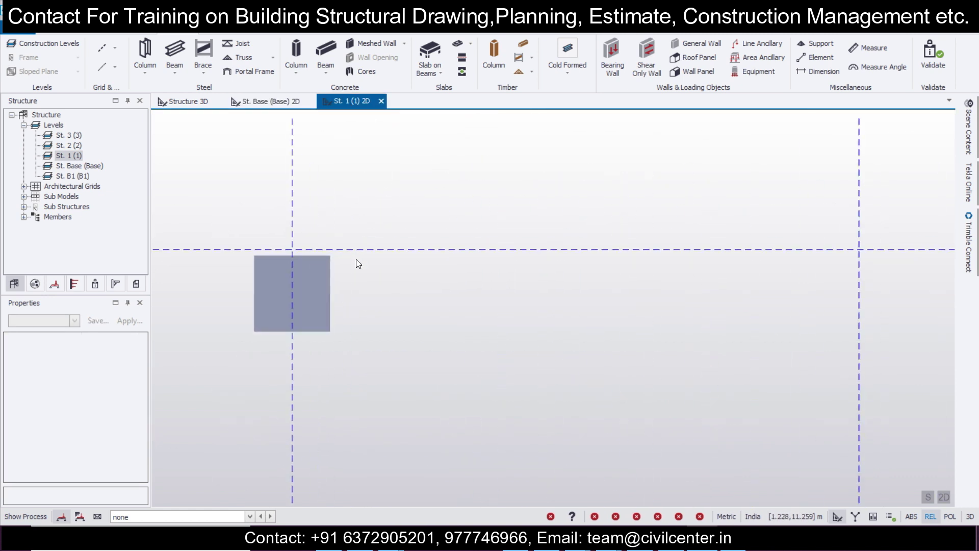
click(327, 281)
scroll(292, 293, up, 3)
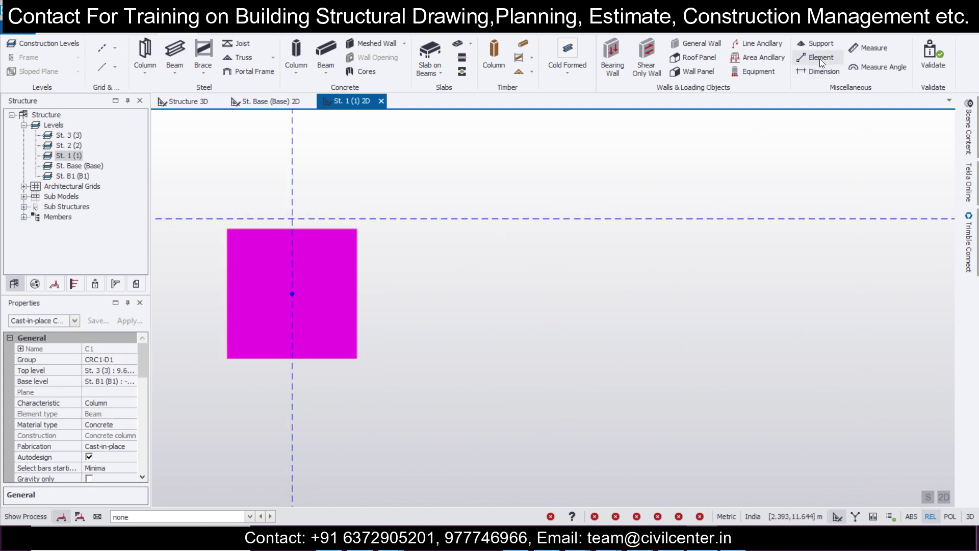
click(859, 50)
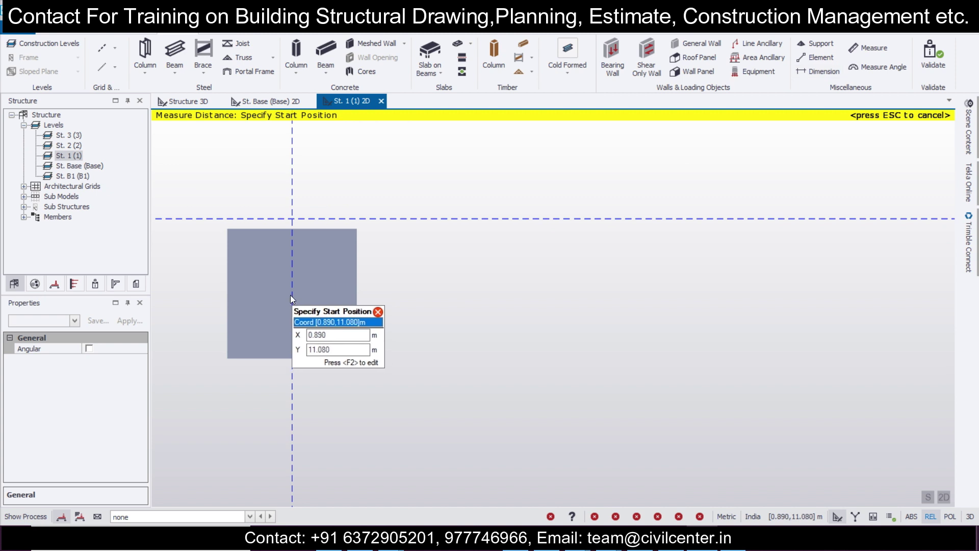
click(821, 57)
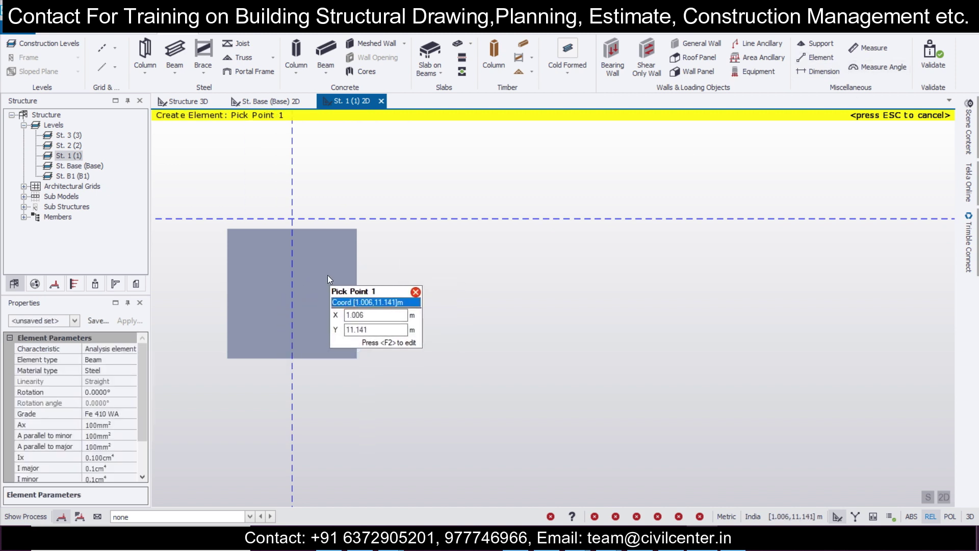
scroll(328, 274, down, 6)
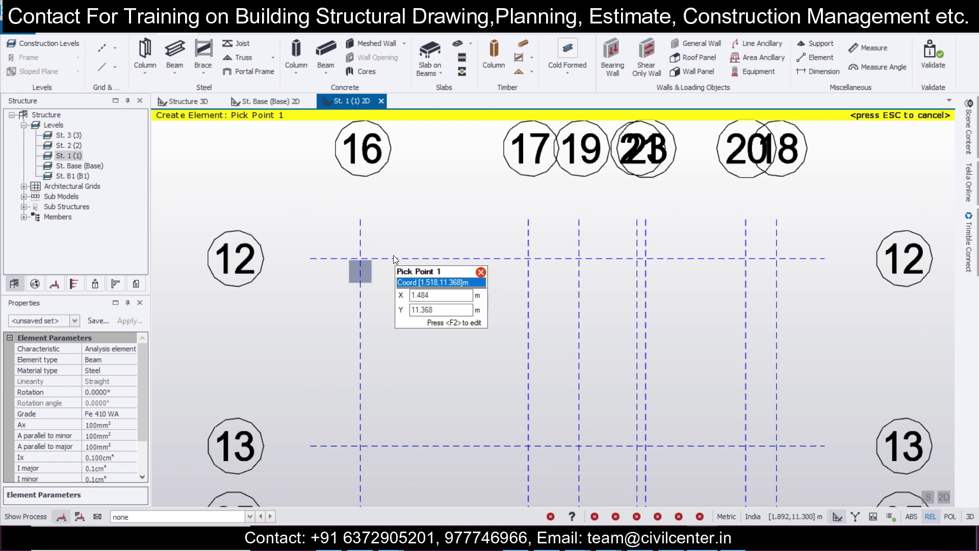
scroll(393, 256, up, 2)
scroll(393, 261, down, 2)
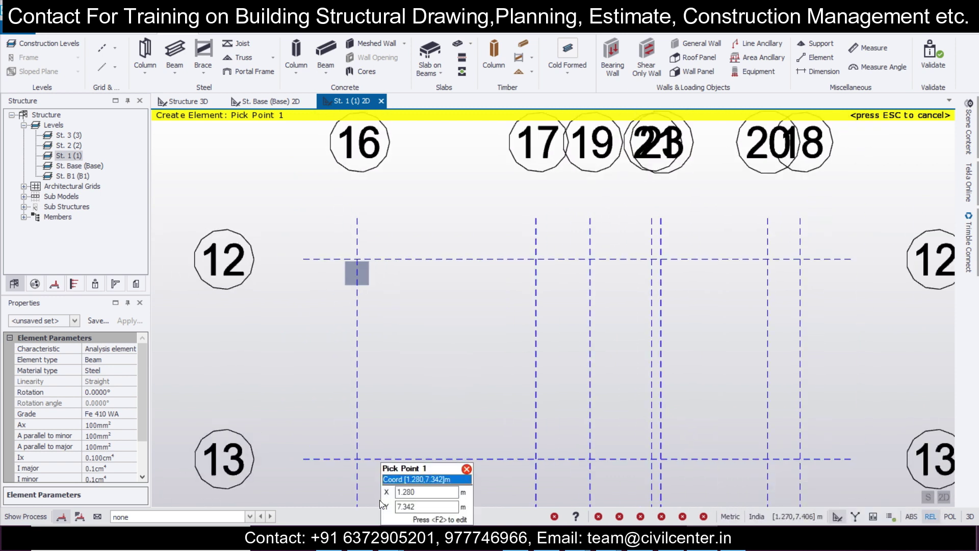
Load the GF dxf drawing into the DXF grid import wizard.
click(118, 50)
click(149, 174)
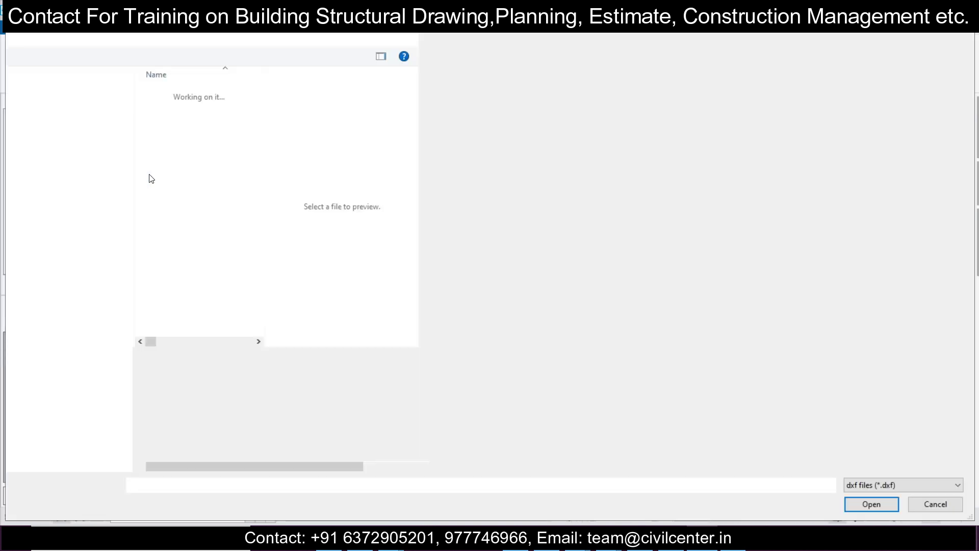
click(163, 106)
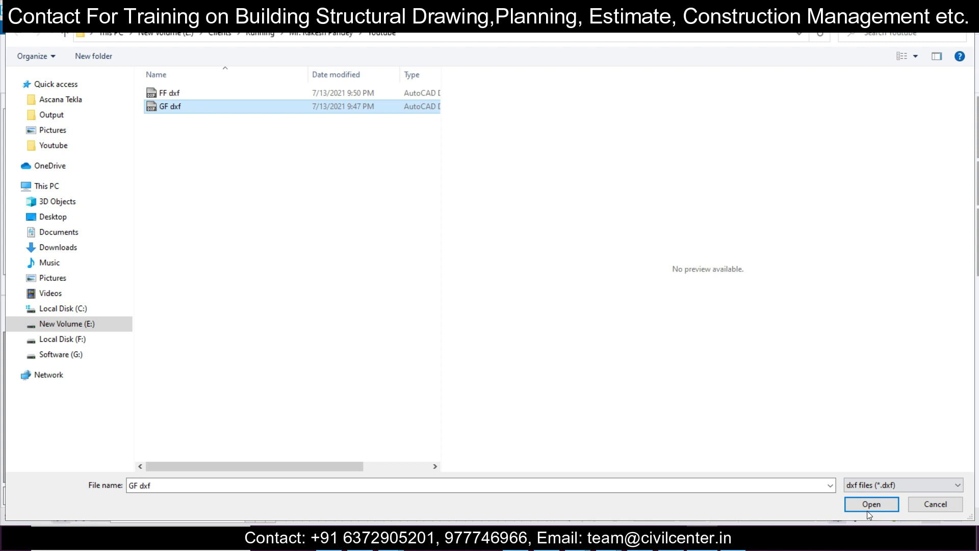
click(887, 504)
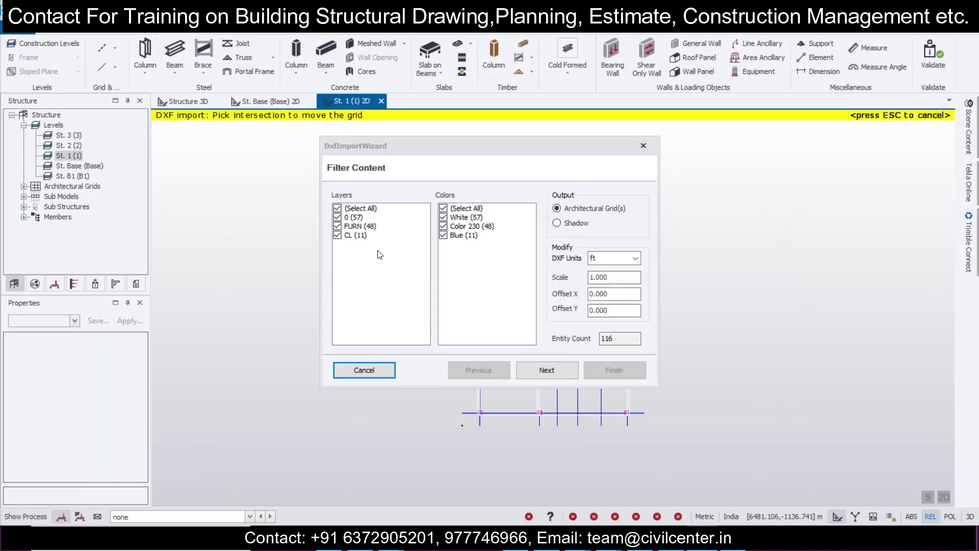
Import only GF dxf's CL layer in mm as grids on level St. 1.
click(338, 227)
click(337, 217)
click(621, 262)
click(621, 262)
click(621, 262)
click(608, 271)
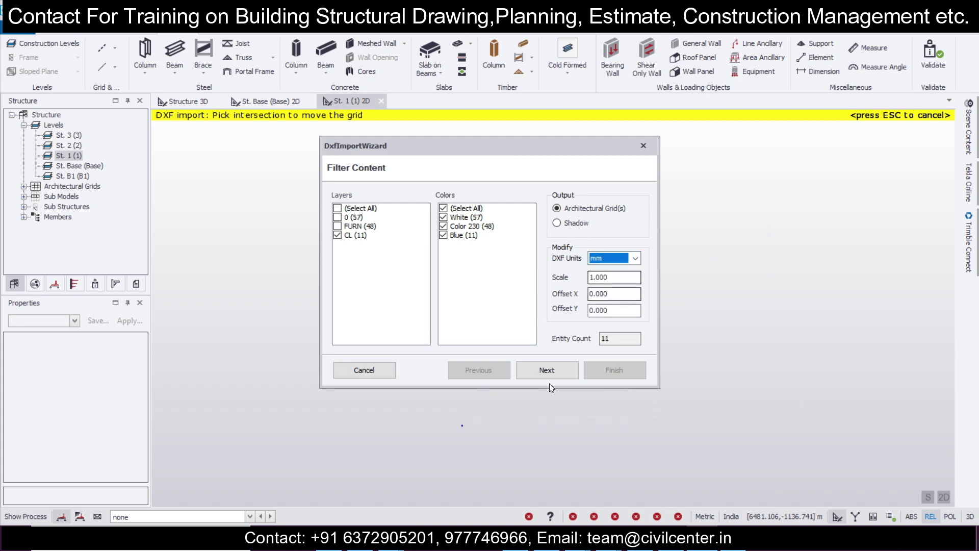
click(556, 365)
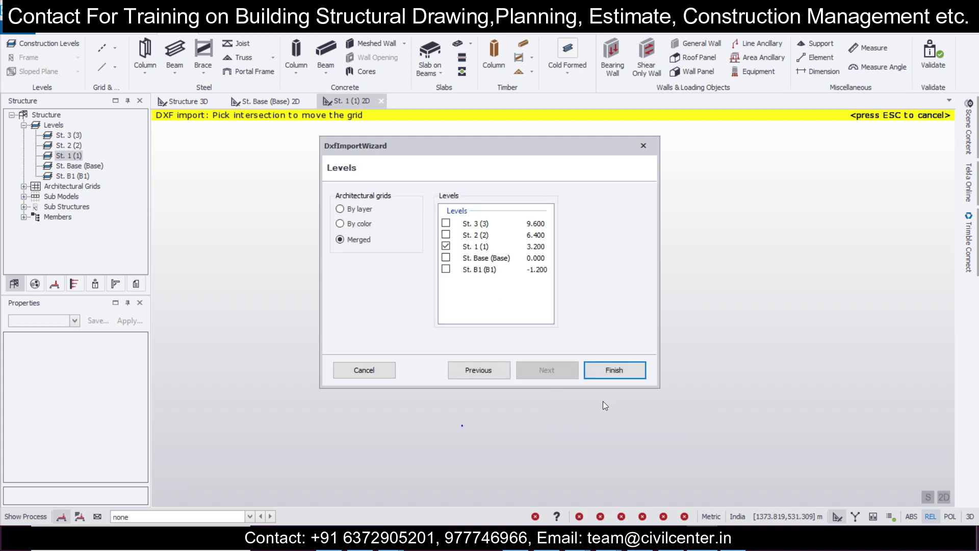
click(615, 370)
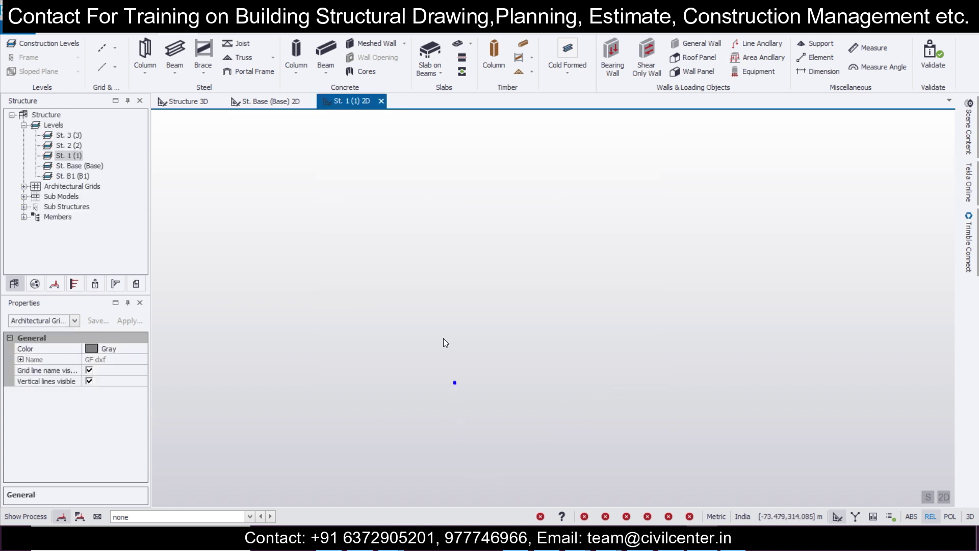
scroll(446, 421, up, 3)
scroll(470, 422, up, 6)
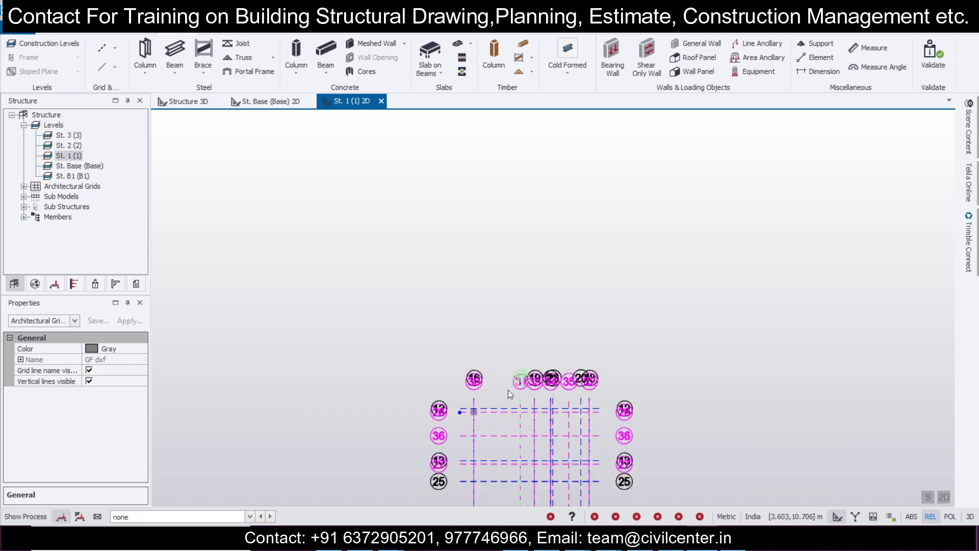
click(506, 436)
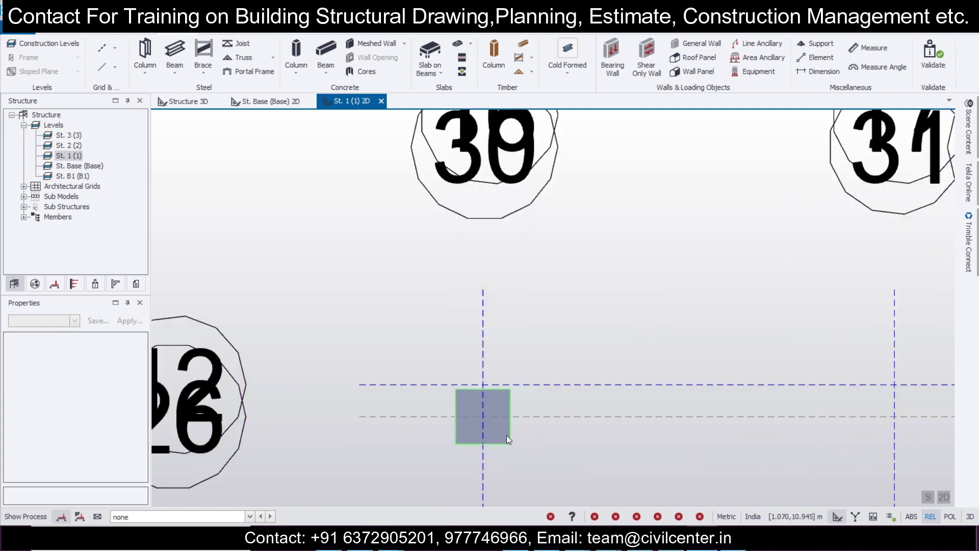
Delete column C1 and measure the 0.231 m offset between the overlapping grid lines.
key(Delete)
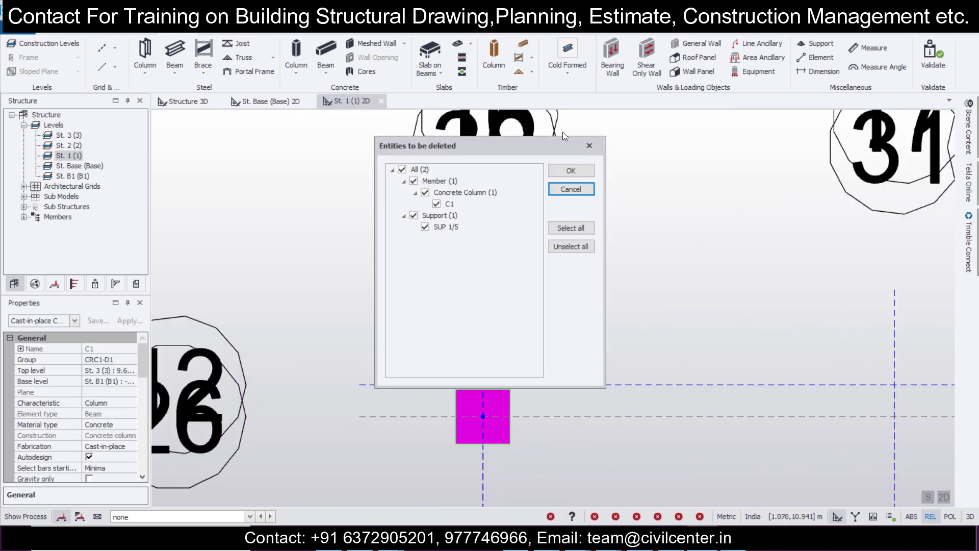
click(570, 170)
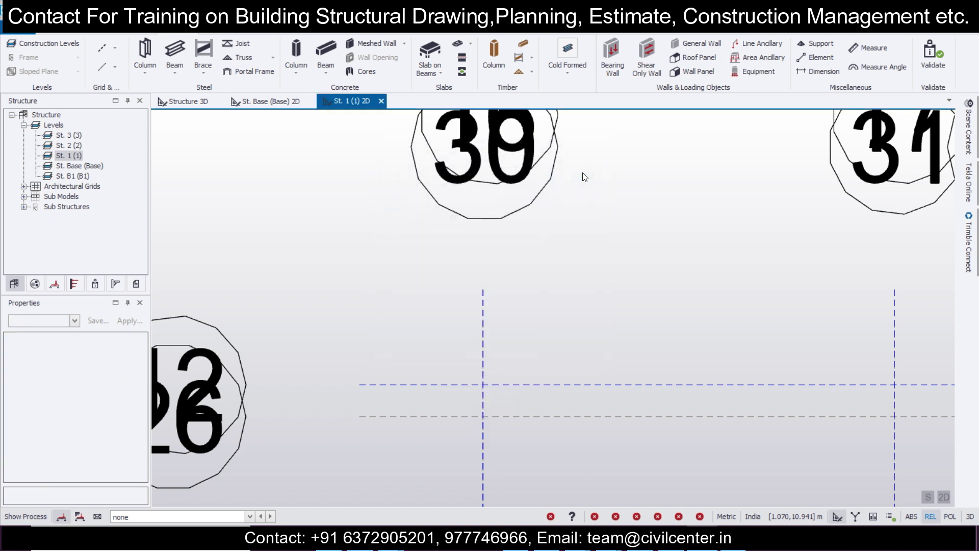
click(868, 49)
click(483, 416)
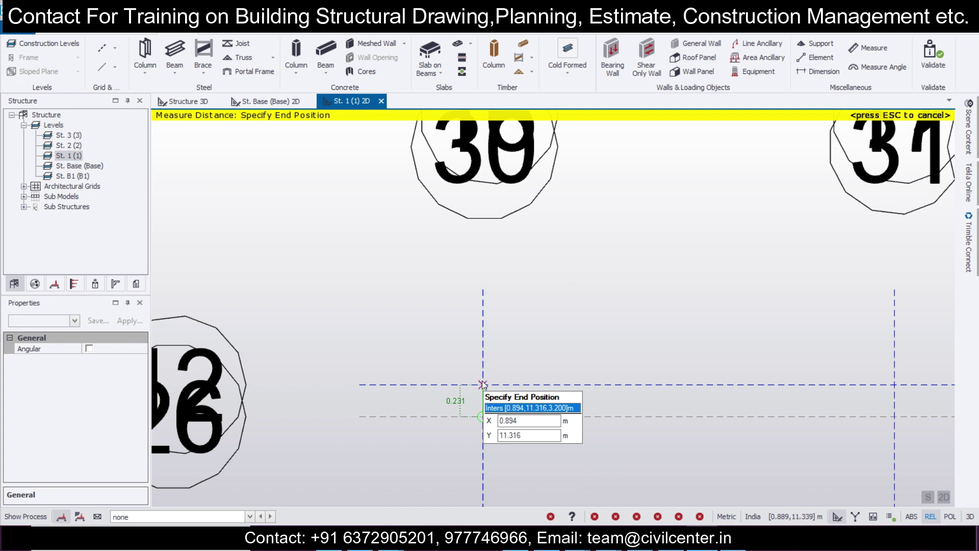
scroll(482, 384, down, 5)
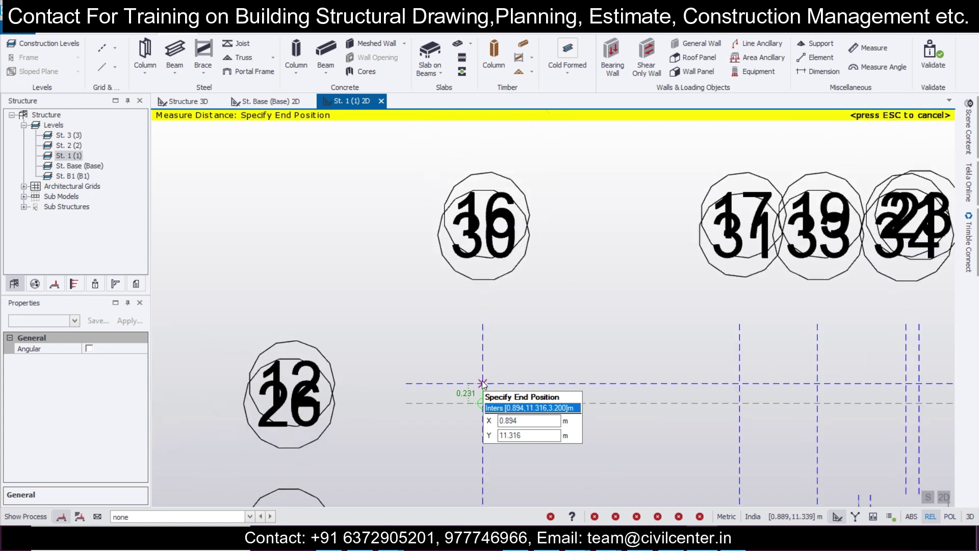
scroll(482, 384, down, 2)
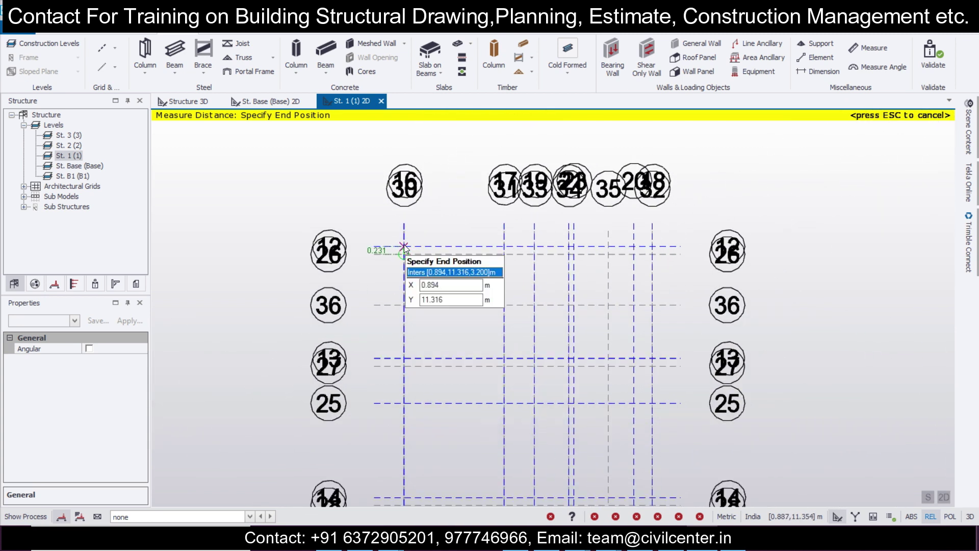
scroll(404, 248, up, 5)
scroll(405, 248, up, 2)
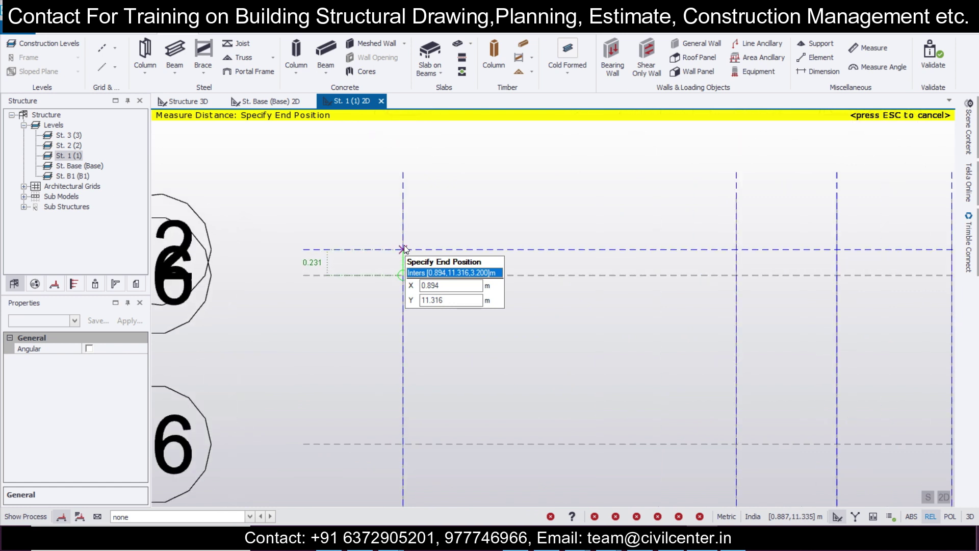
scroll(404, 248, down, 3)
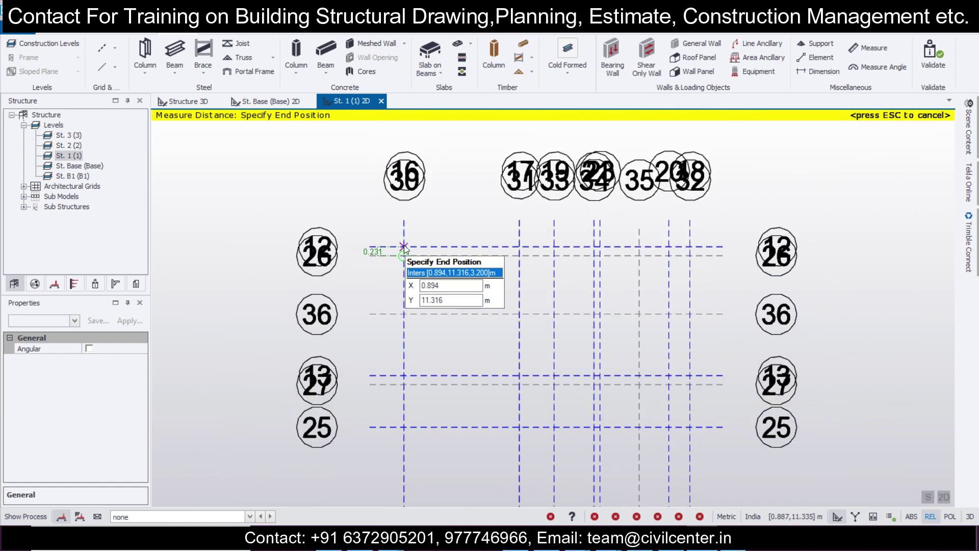
click(378, 342)
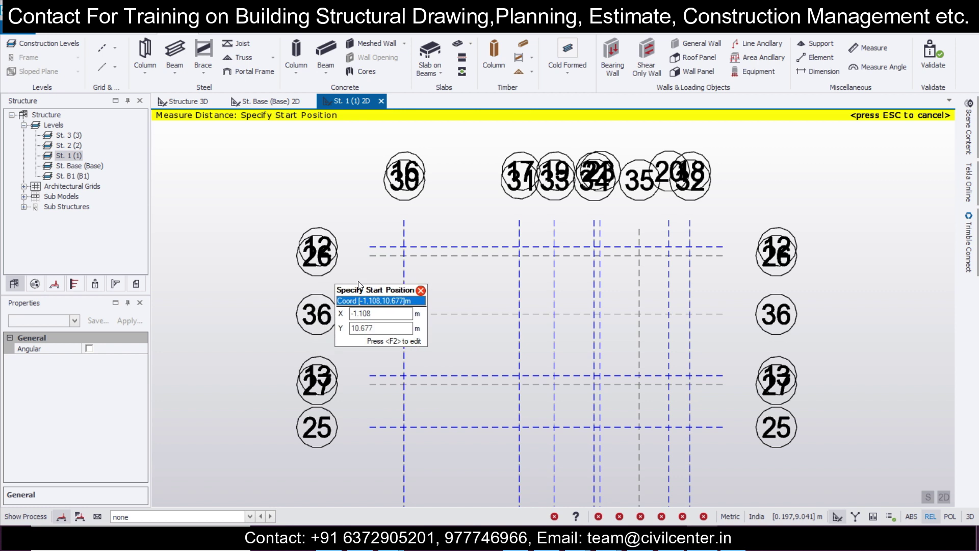
scroll(433, 306, down, 3)
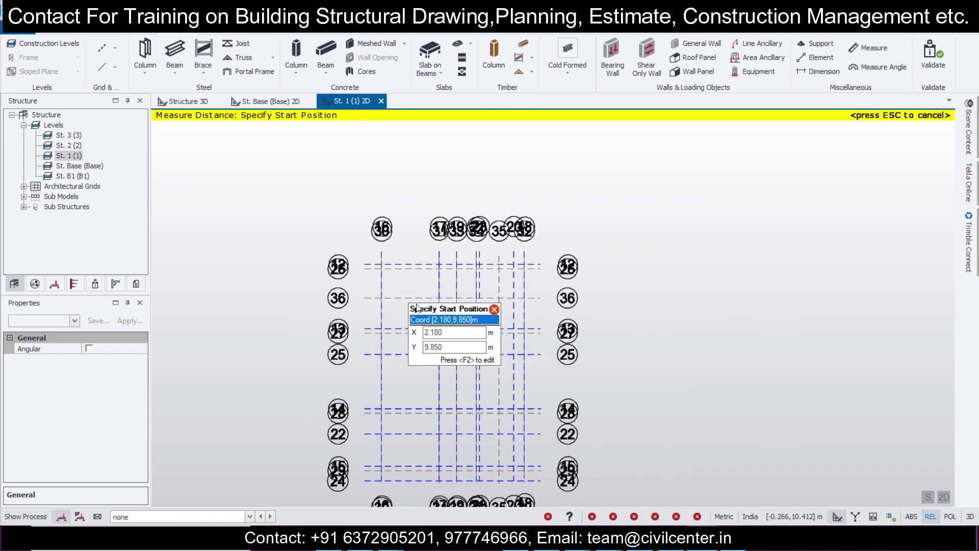
Check the grids from the top of the 3D structure view, then return to St. 1.
click(174, 103)
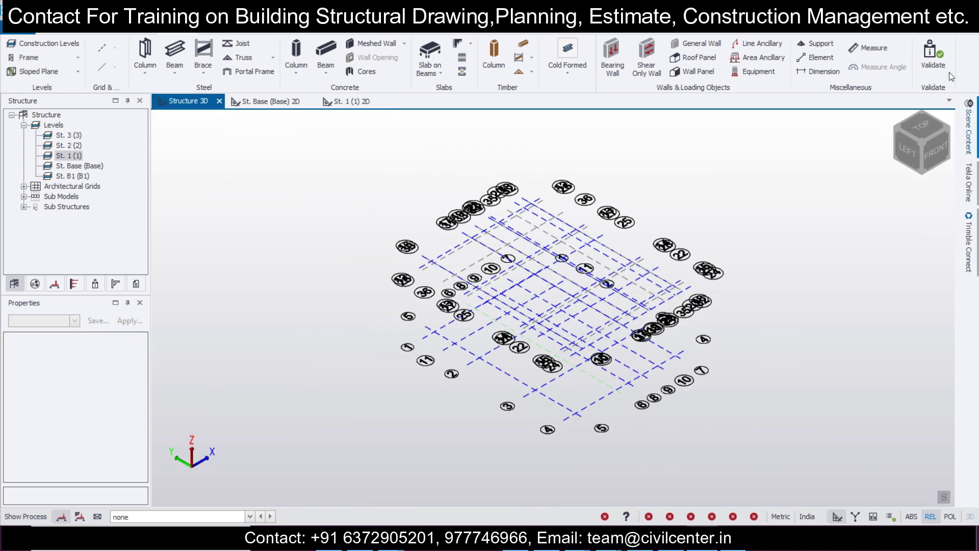
click(895, 152)
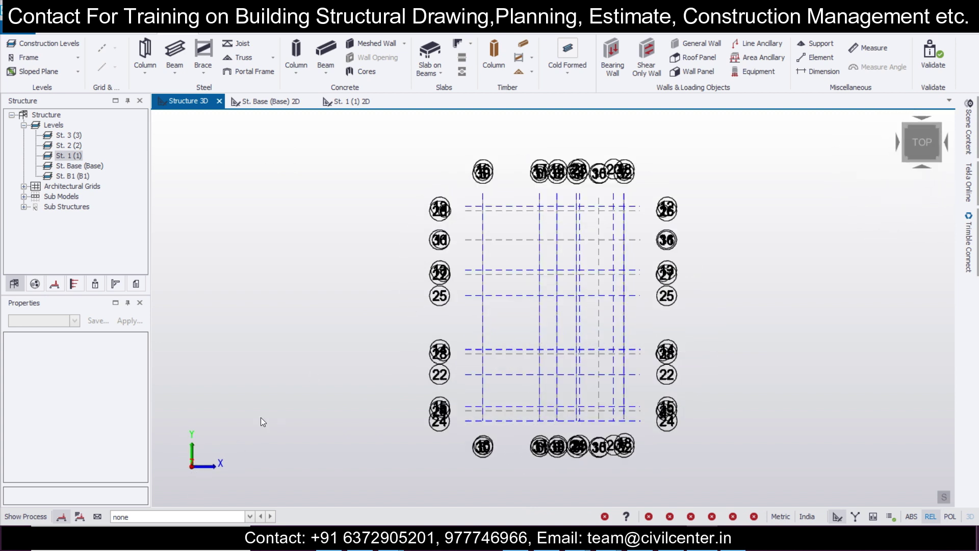
click(350, 102)
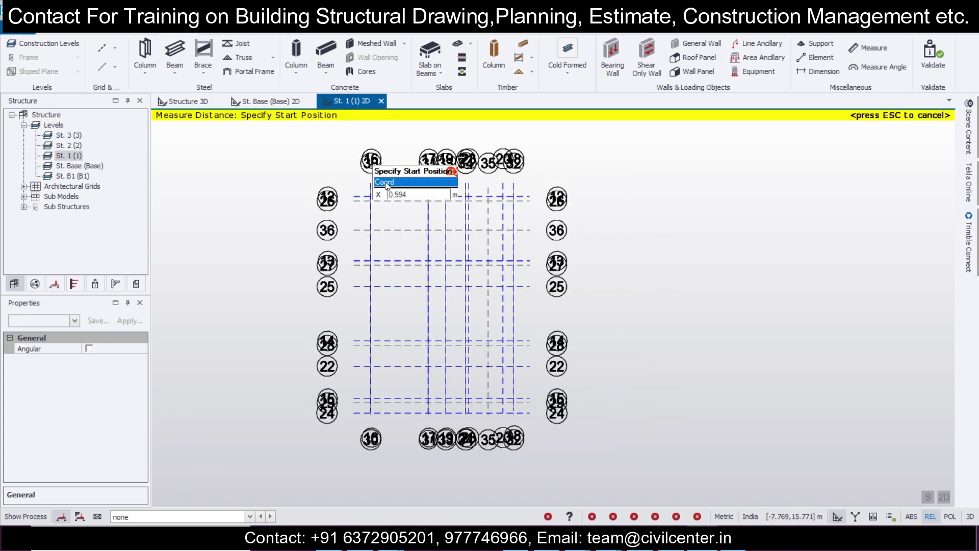
scroll(392, 224, up, 3)
scroll(392, 224, down, 1)
scroll(388, 219, up, 1)
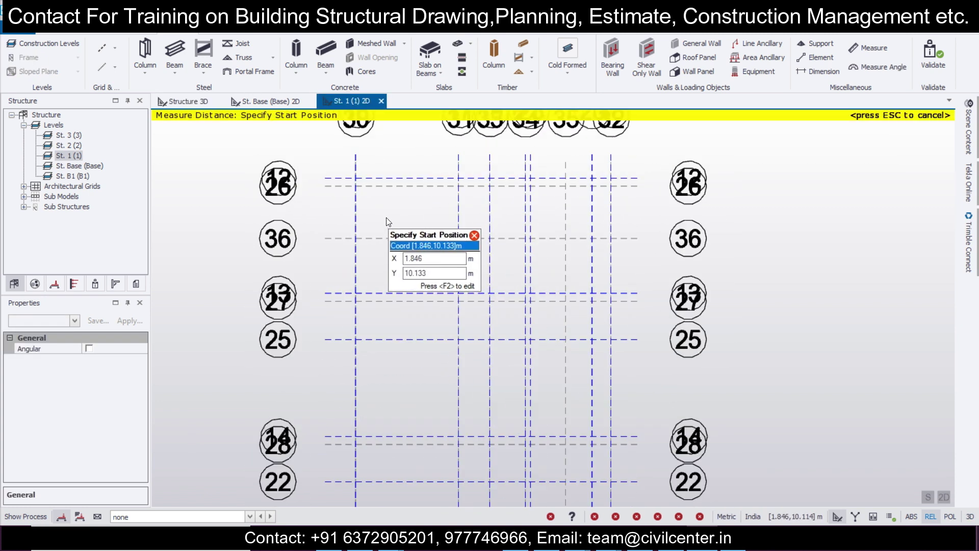
scroll(378, 212, up, 2)
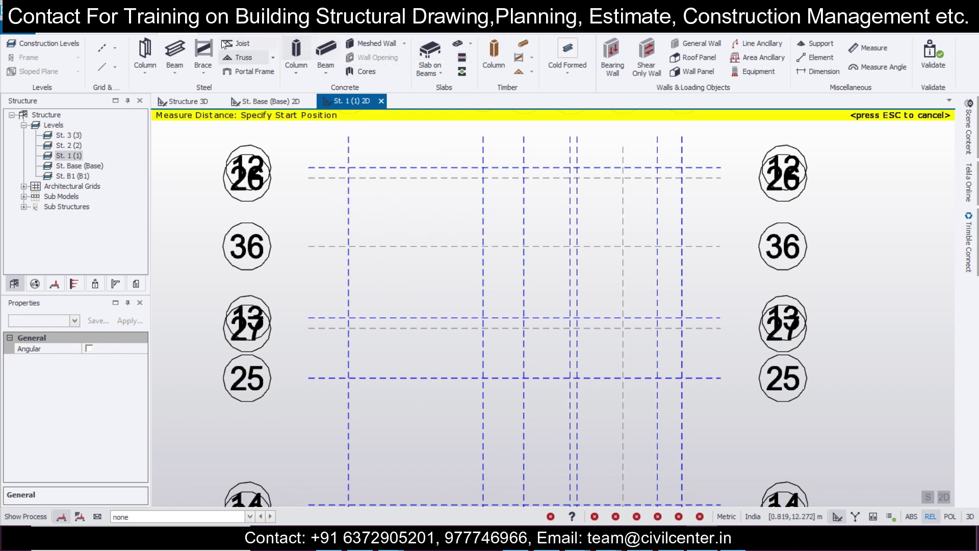
scroll(377, 61, down, 1)
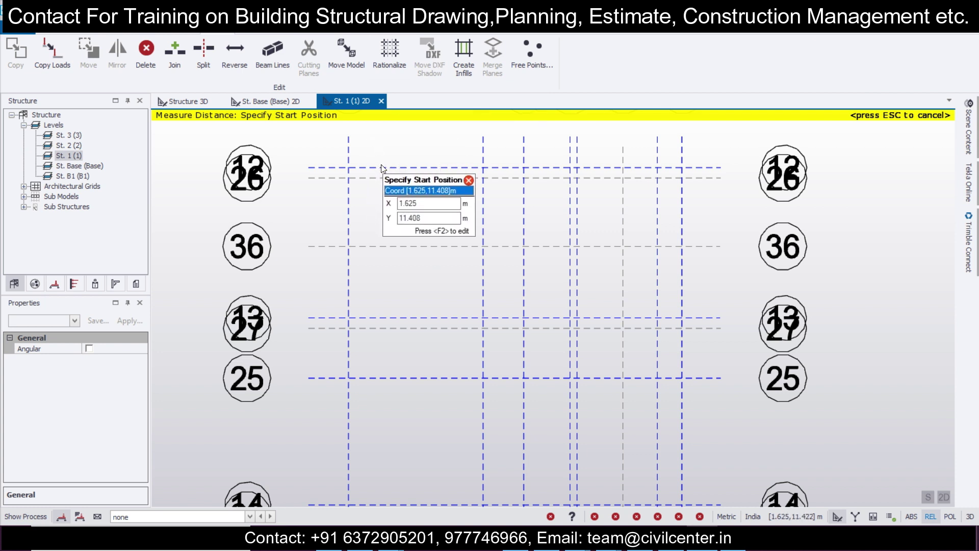
Stop measuring and inspect the overlapping grid lines 12, 16 and 17 on St. 1.
key(Escape)
click(401, 163)
key(Escape)
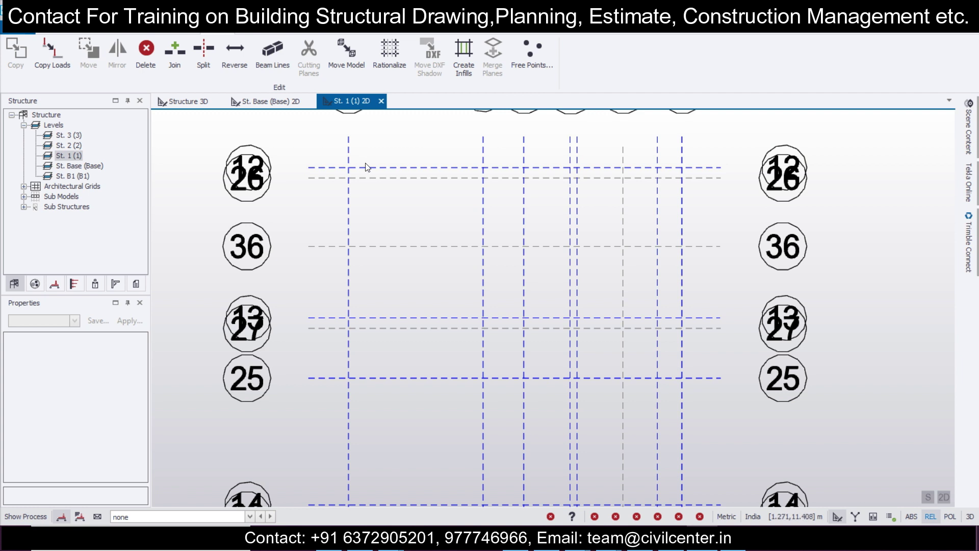
click(338, 160)
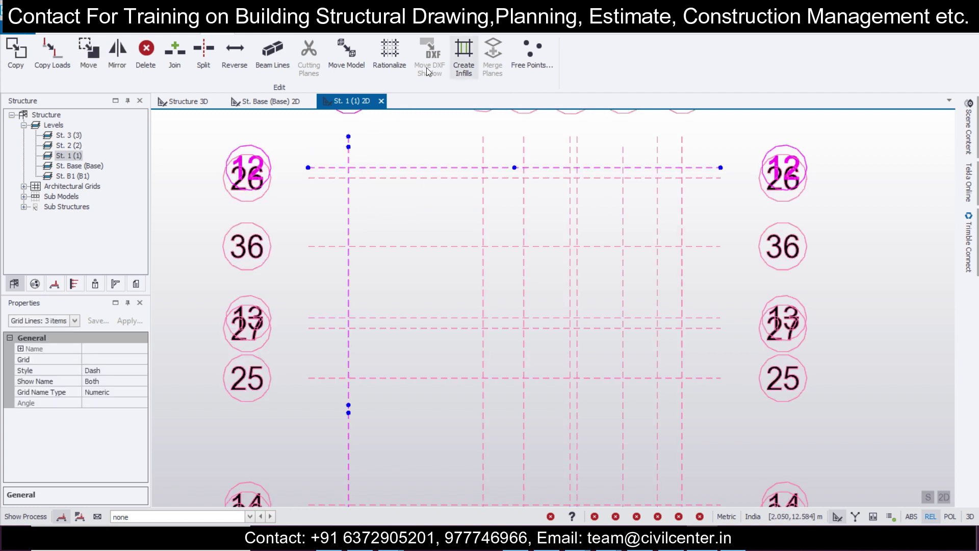
scroll(474, 218, down, 2)
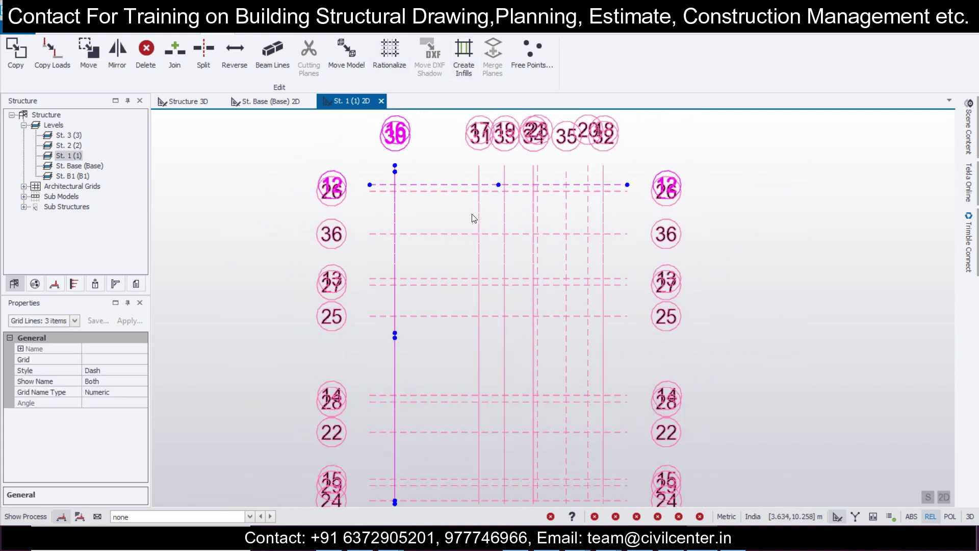
click(480, 214)
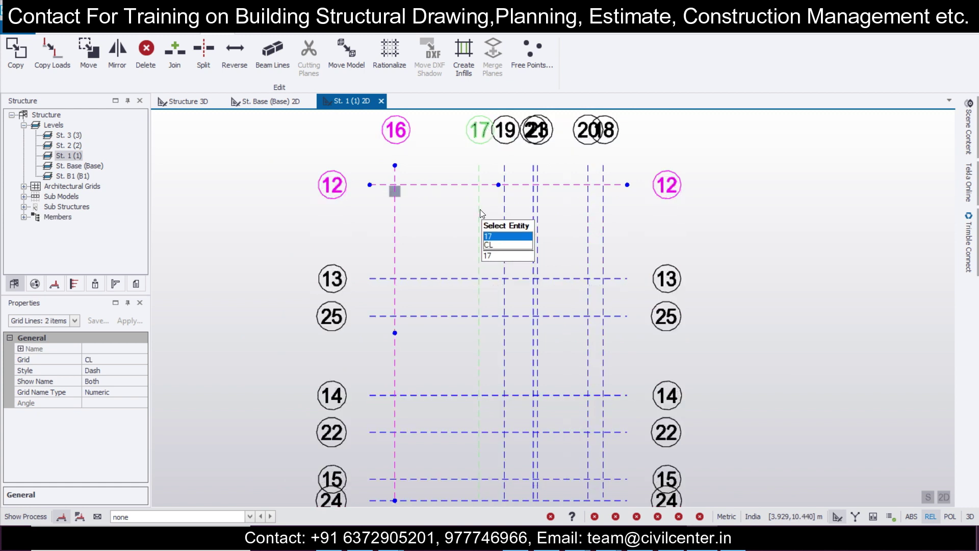
key(Escape)
Visit the Base plan, cancel a concrete column, and return to the empty St. 1 (1) plan.
click(299, 97)
key(c)
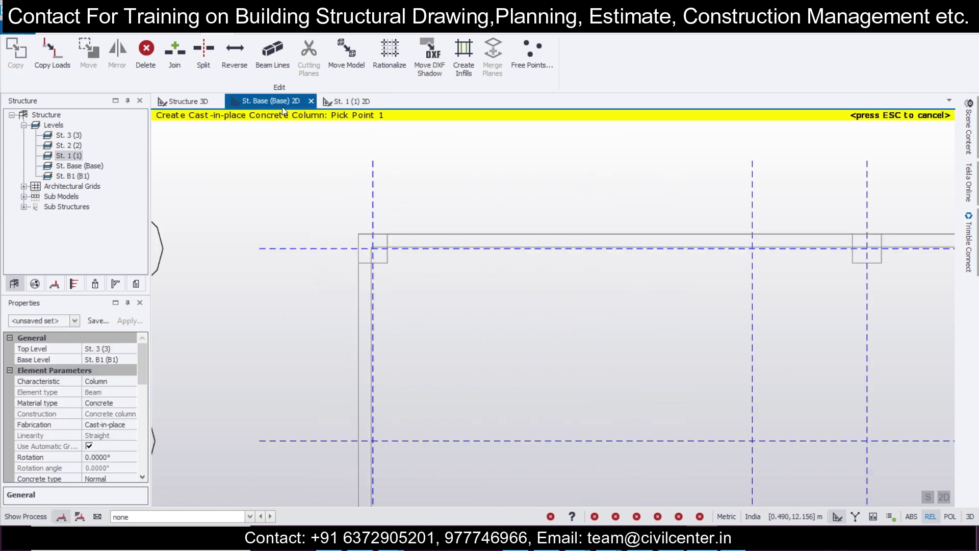
scroll(350, 231, down, 2)
key(Escape)
scroll(484, 206, down, 4)
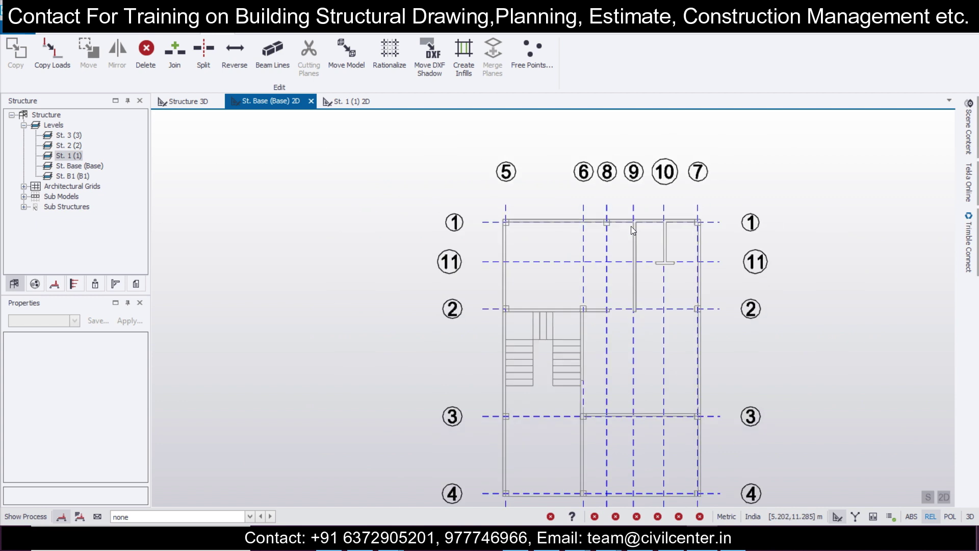
click(352, 102)
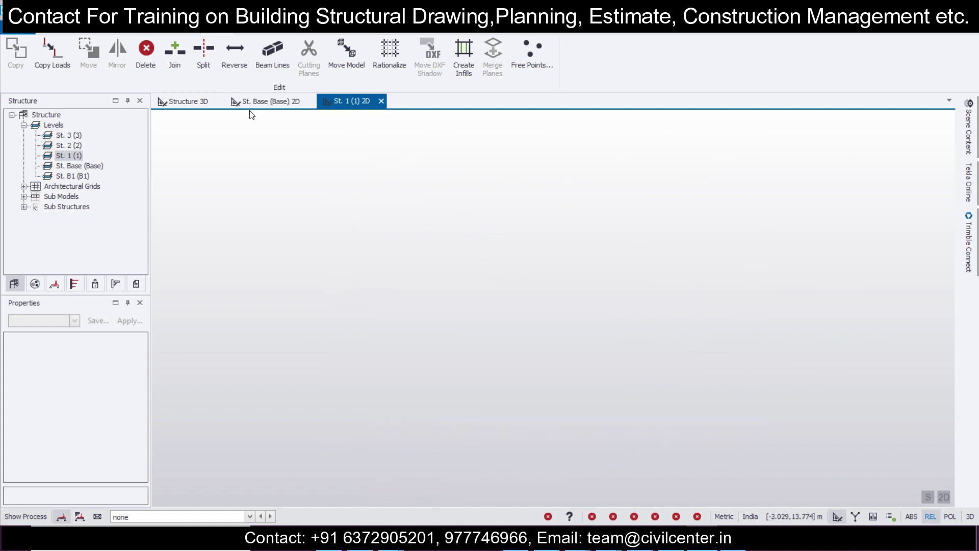
click(176, 30)
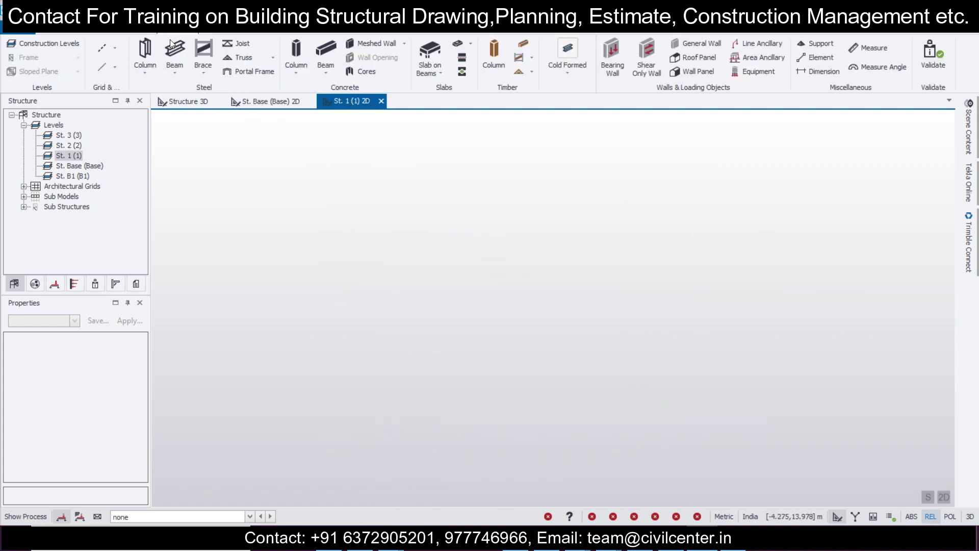
click(113, 48)
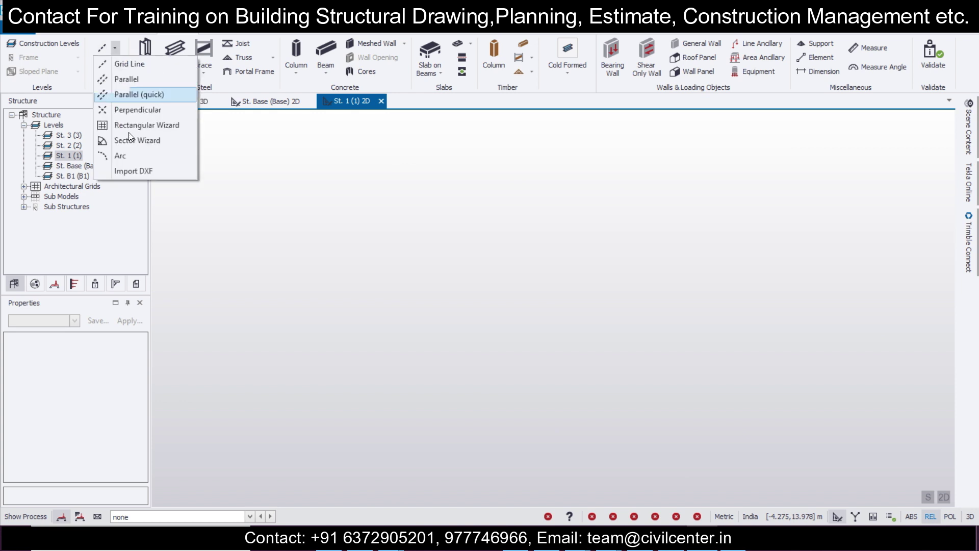
click(145, 172)
click(168, 93)
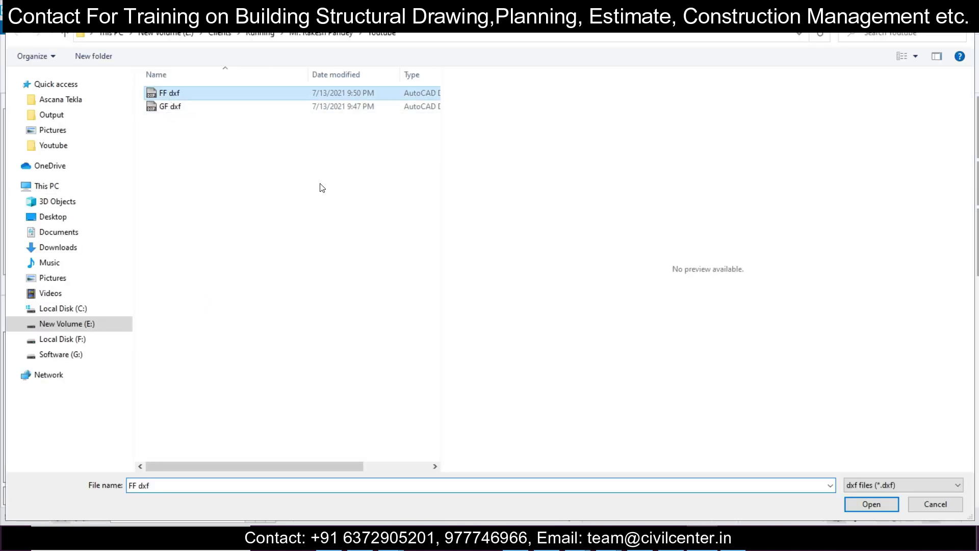
click(871, 502)
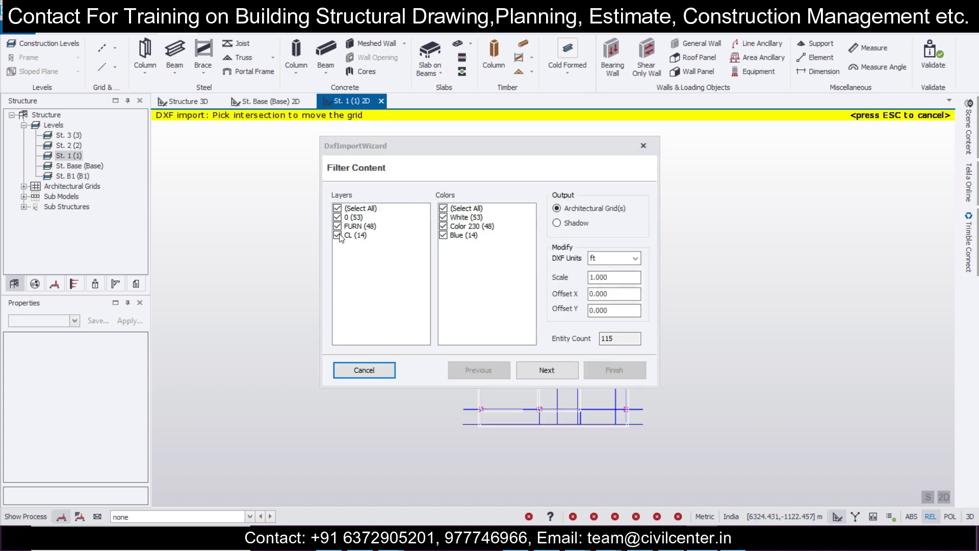
click(337, 226)
click(337, 216)
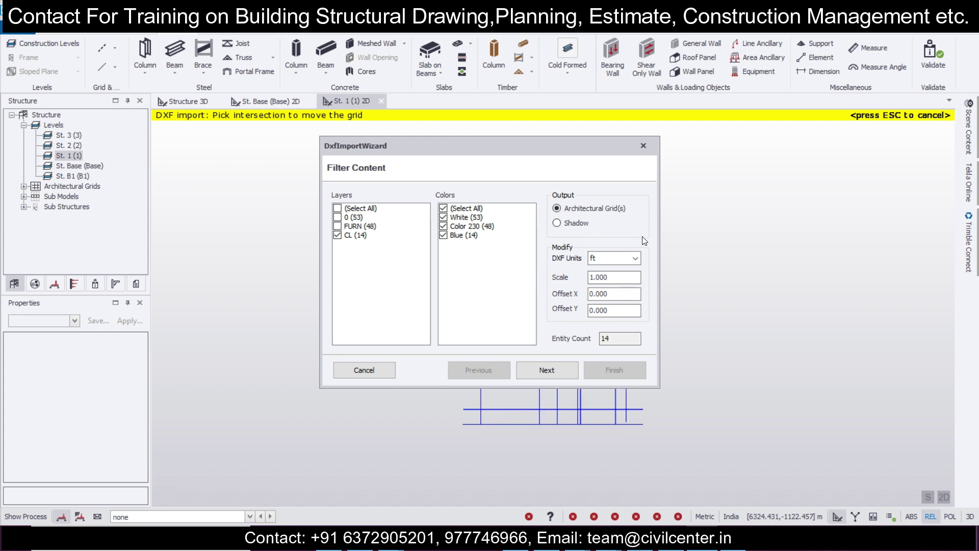
click(634, 258)
click(607, 269)
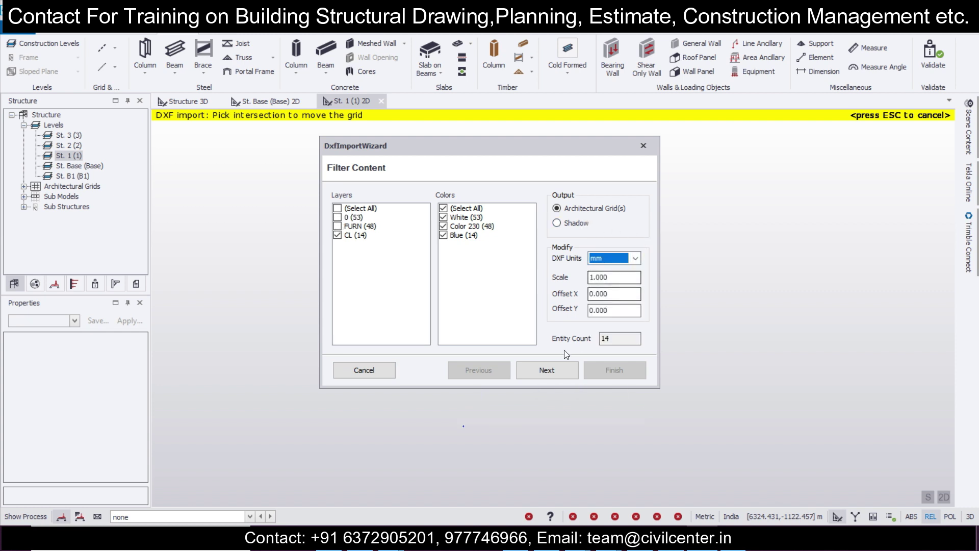
click(547, 370)
click(354, 213)
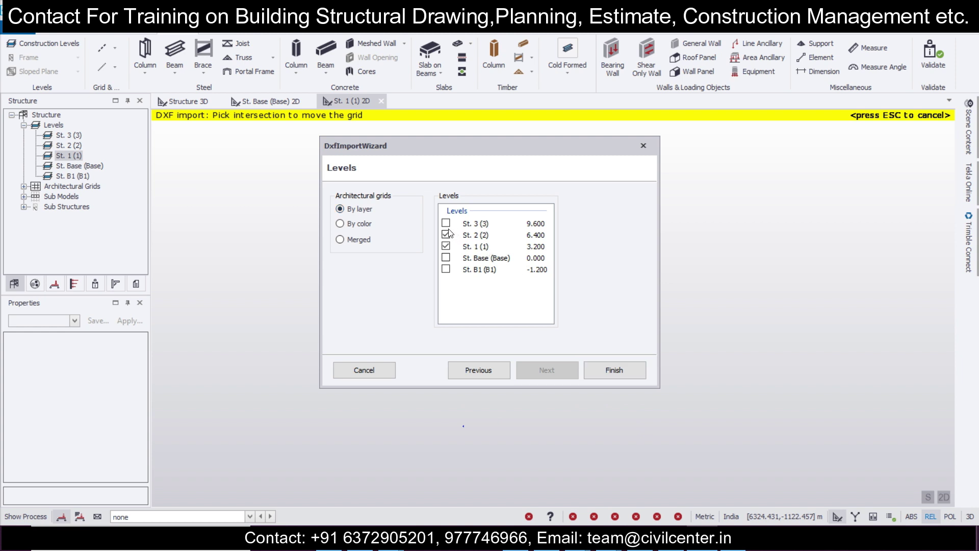
click(604, 377)
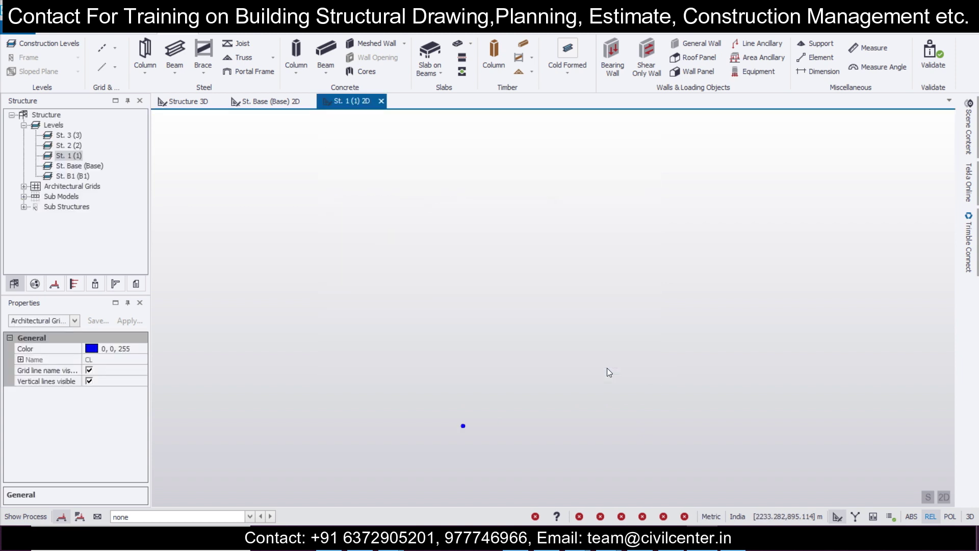
scroll(454, 403, up, 10)
Delete the just-imported grid and load FF dxf into the DXF grid import.
key(Delete)
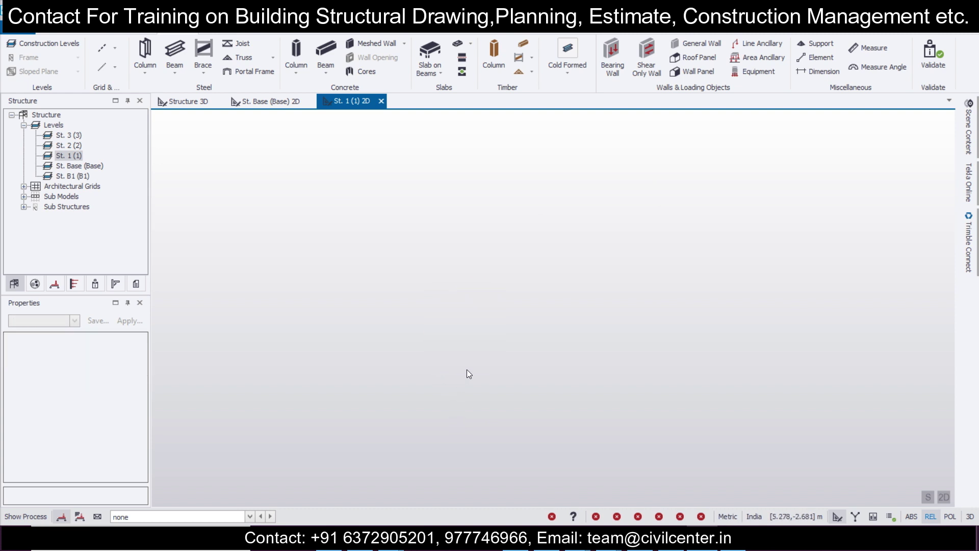
click(114, 47)
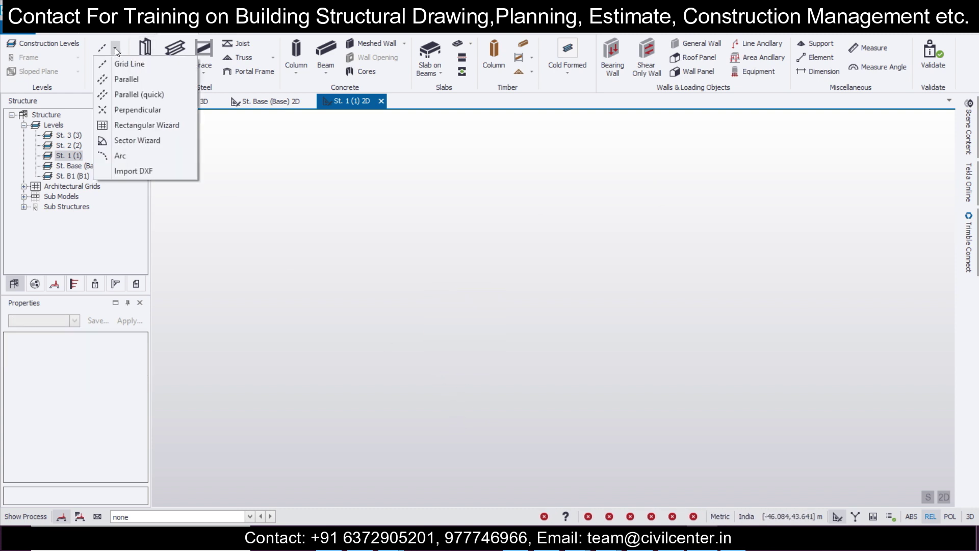
click(157, 173)
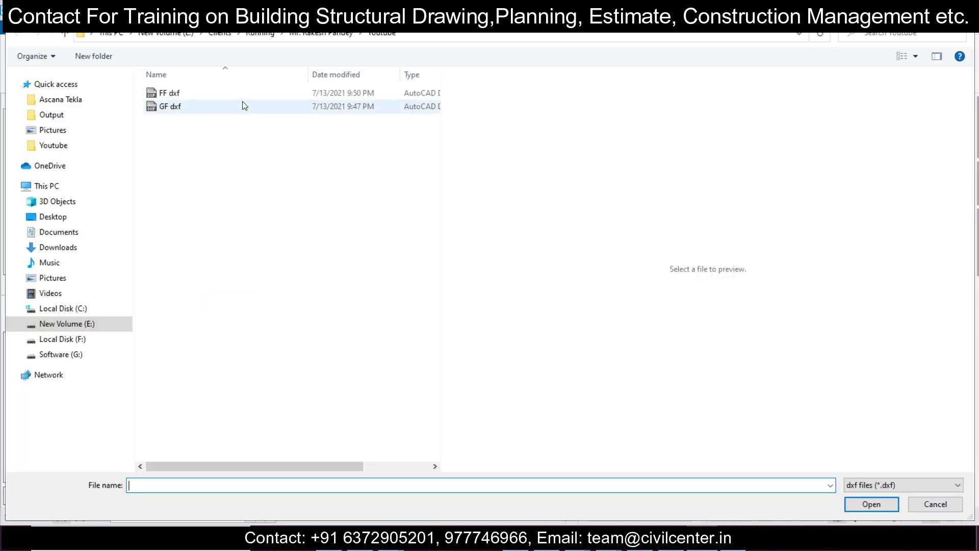
click(244, 93)
click(879, 497)
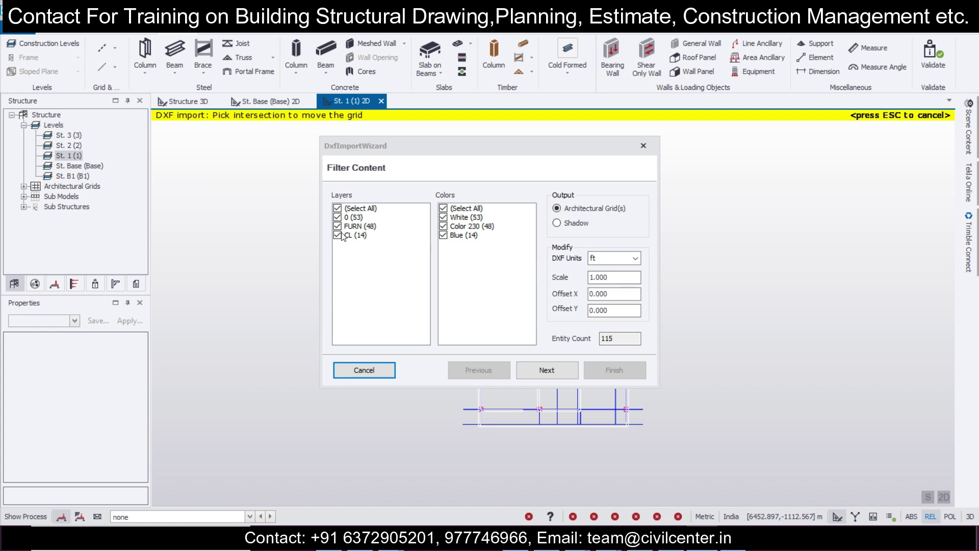
Keep only the CL layer, with mm units and Offset Y -0.231.
click(338, 225)
click(338, 217)
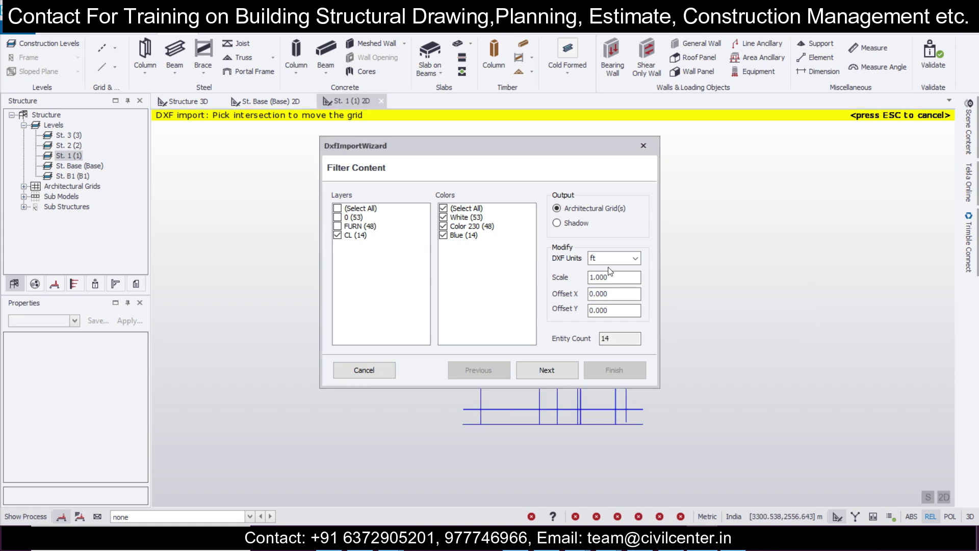
key(Tab)
key(Tab)
key(Tab)
click(614, 258)
click(612, 273)
click(616, 309)
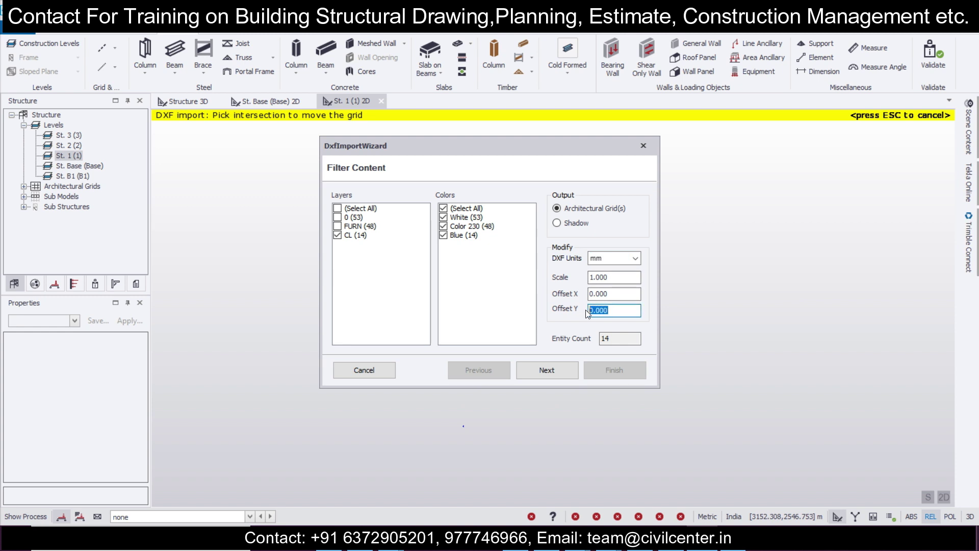
text(-0.231)
Create the grids by layer on level St. 1 (1) and finish the import.
click(545, 376)
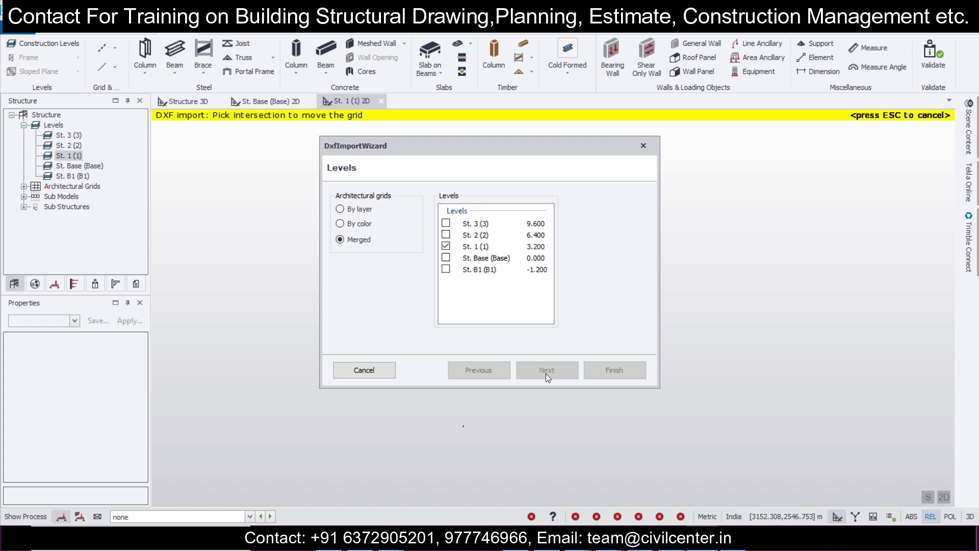
click(350, 211)
click(452, 235)
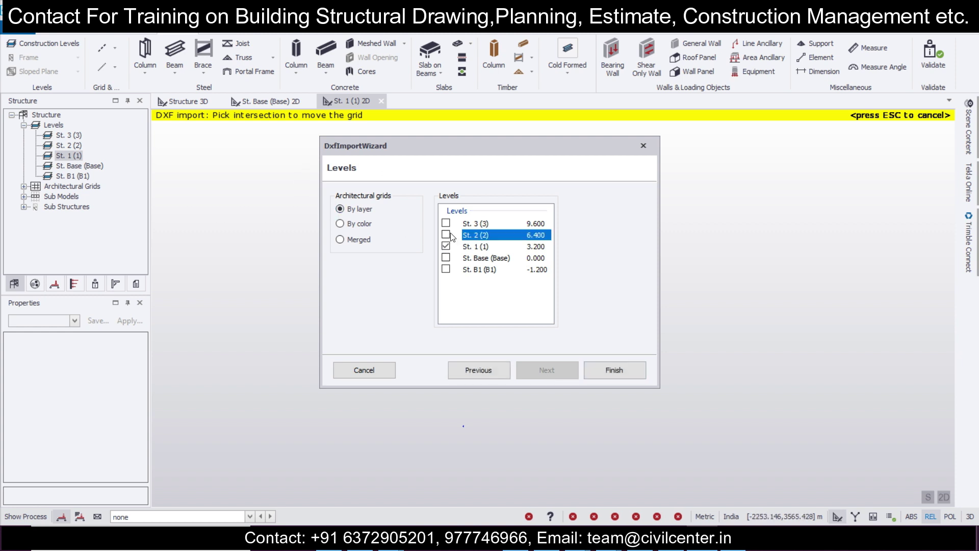
click(606, 376)
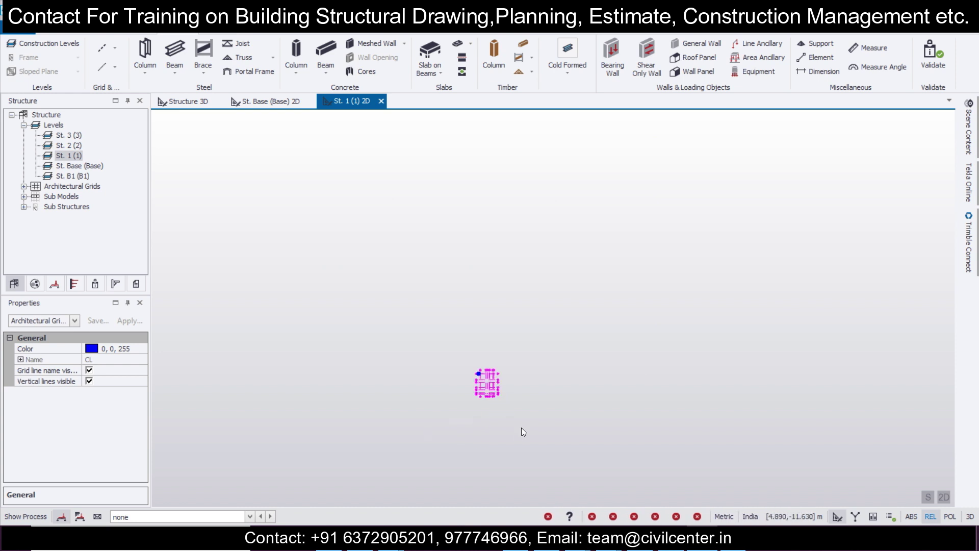
scroll(497, 377, up, 5)
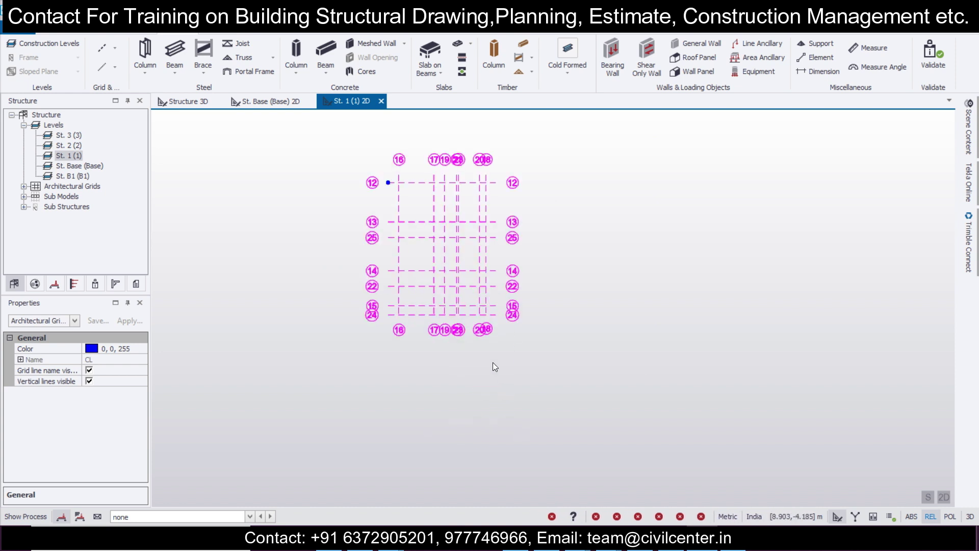
Import FF dxf without its CL layer as a St. 1 shadow, in mm with Offset Y -0.231.
click(121, 45)
click(121, 170)
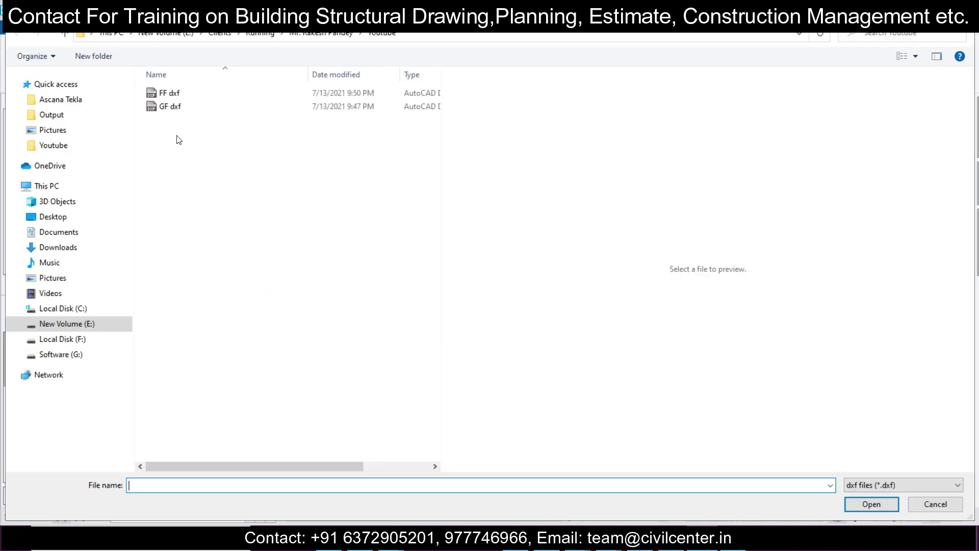
click(189, 94)
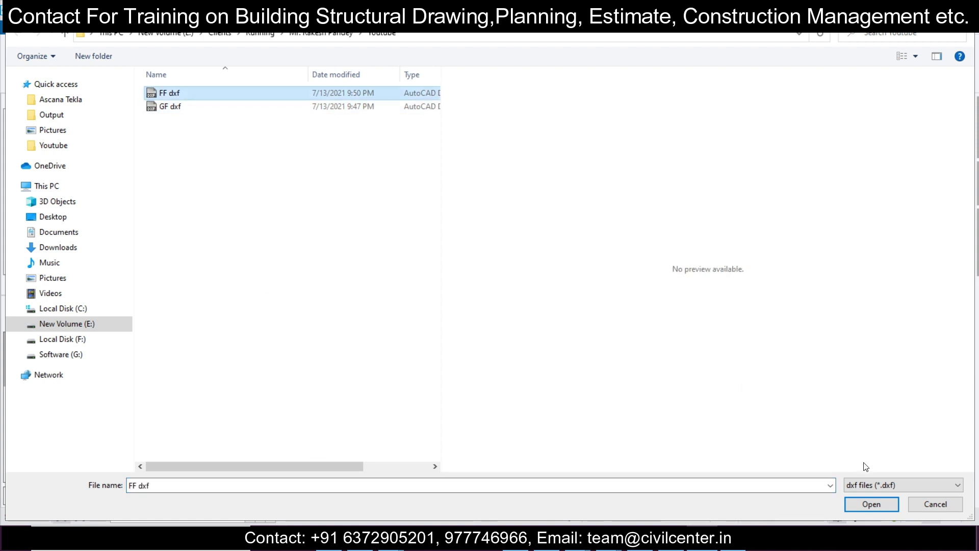
click(873, 502)
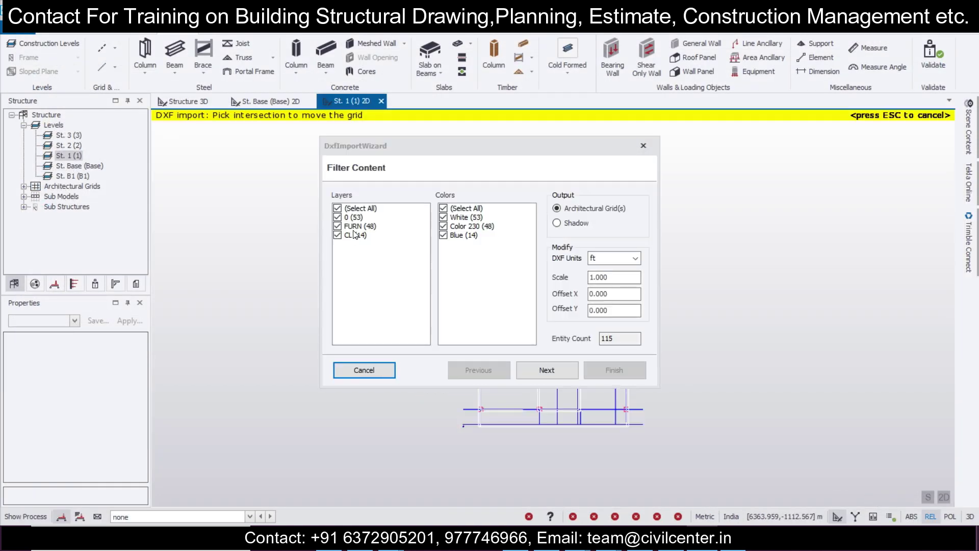
click(337, 235)
click(614, 258)
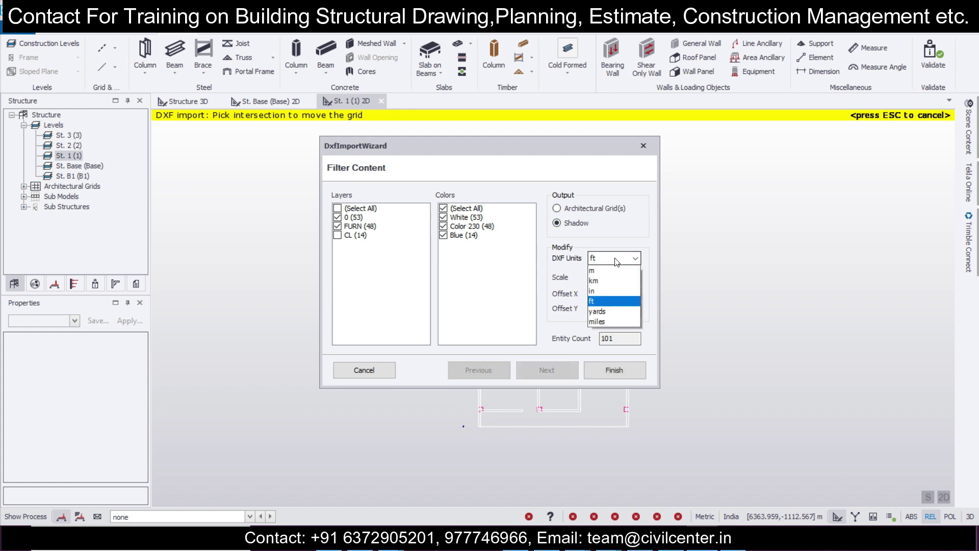
click(611, 306)
click(613, 294)
key(Tab)
text(-)
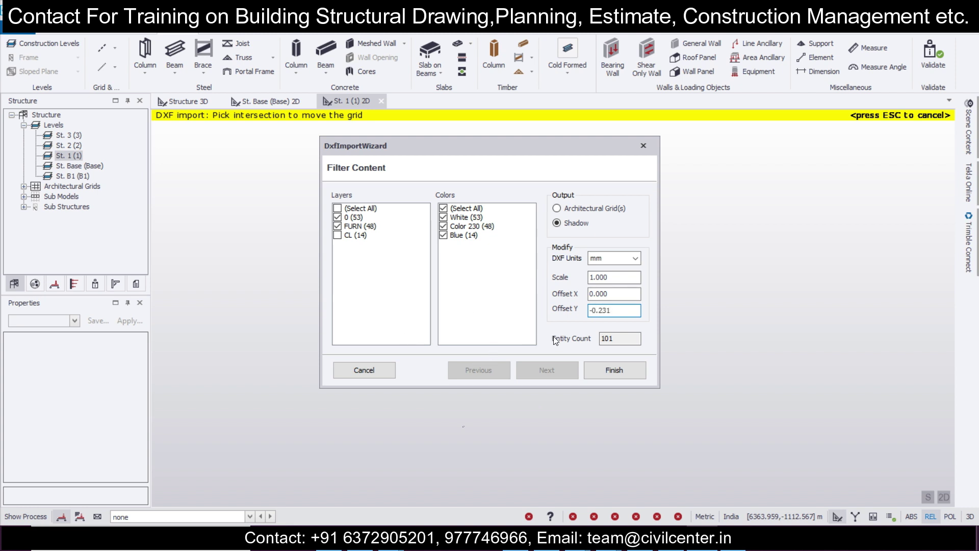
click(604, 374)
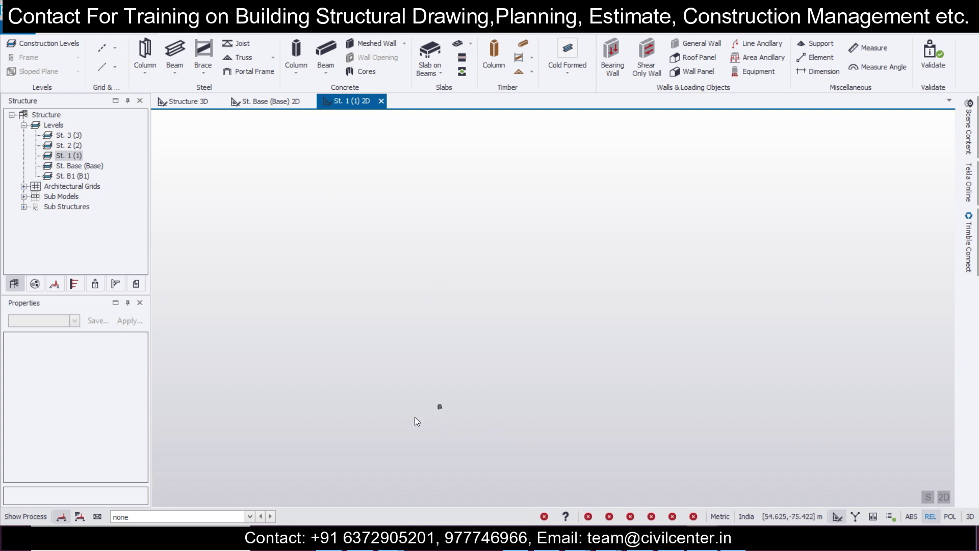
Switch to the St. Base (Base) plan and start placing 400x400, M 20 cast-in-place concrete columns.
scroll(442, 378, up, 10)
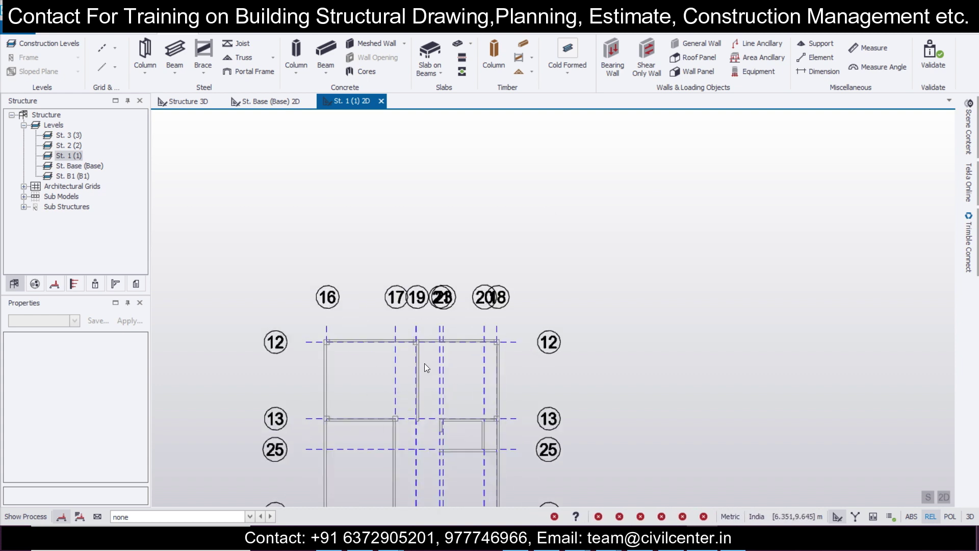
scroll(418, 362, up, 2)
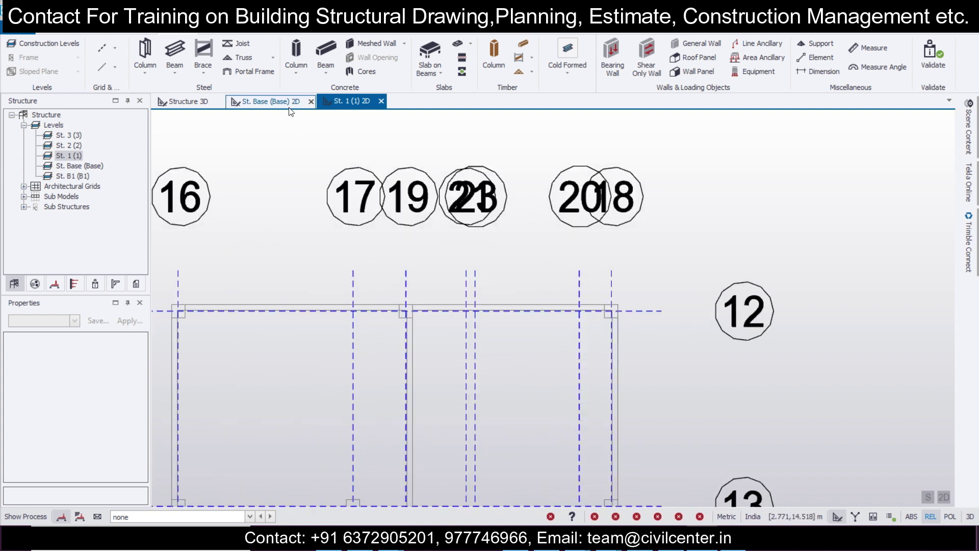
scroll(344, 374, down, 2)
scroll(278, 286, up, 1)
click(268, 101)
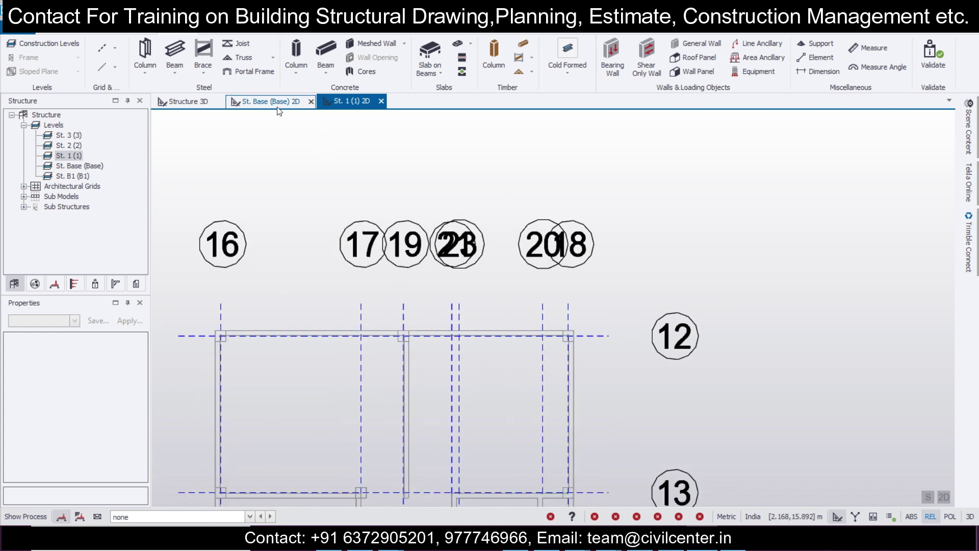
click(296, 51)
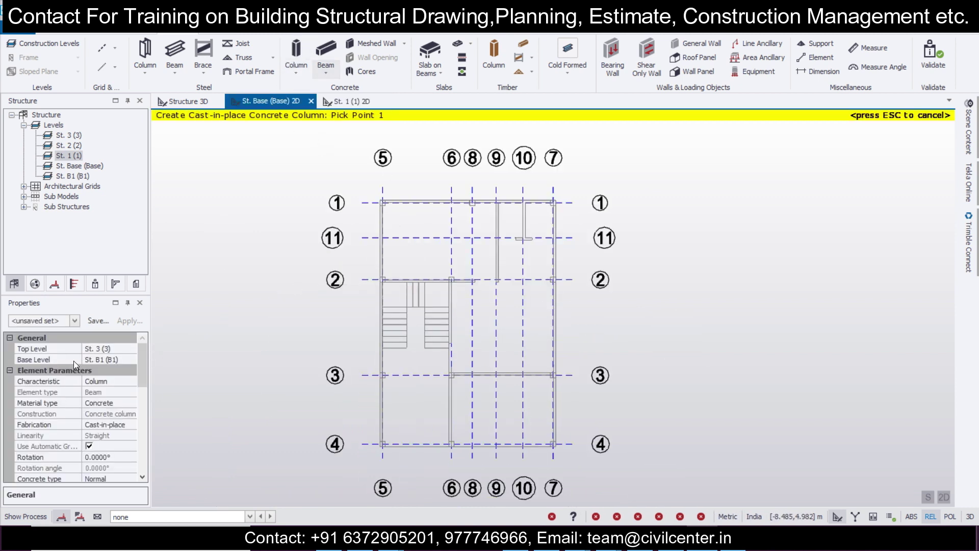
click(135, 367)
scroll(142, 377, down, 2)
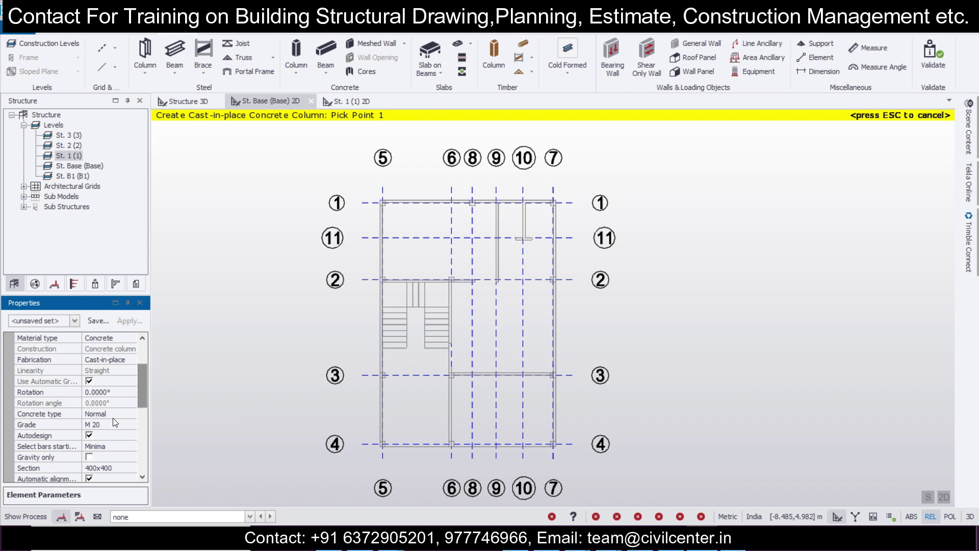
Toggle automatic column alignment, compare the St. 1 plan, and cancel the Column command on Base.
click(89, 477)
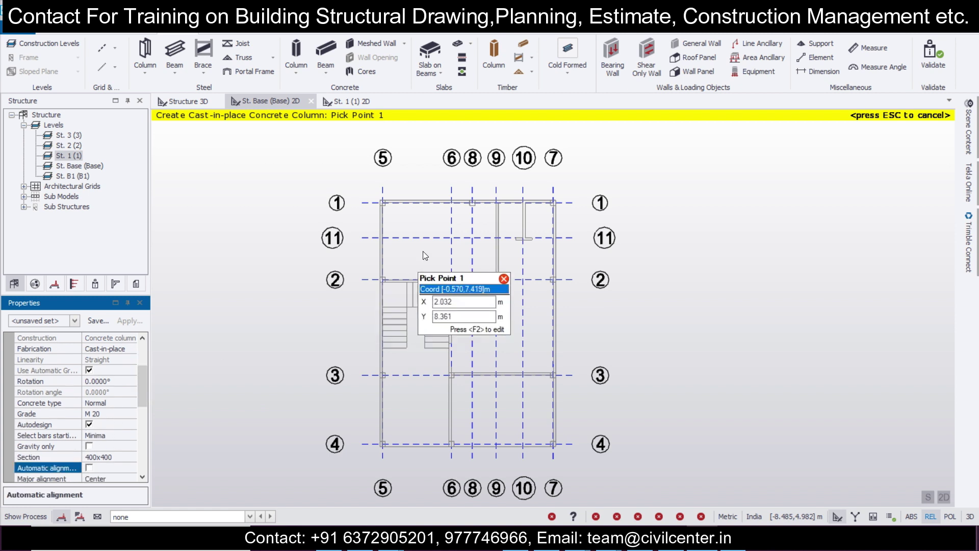
scroll(423, 250, up, 4)
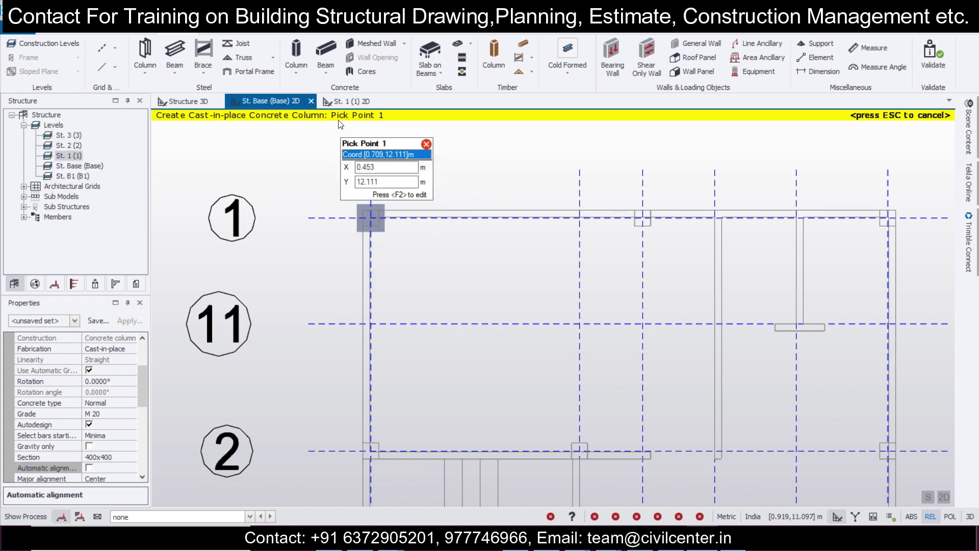
click(351, 101)
scroll(237, 314, up, 3)
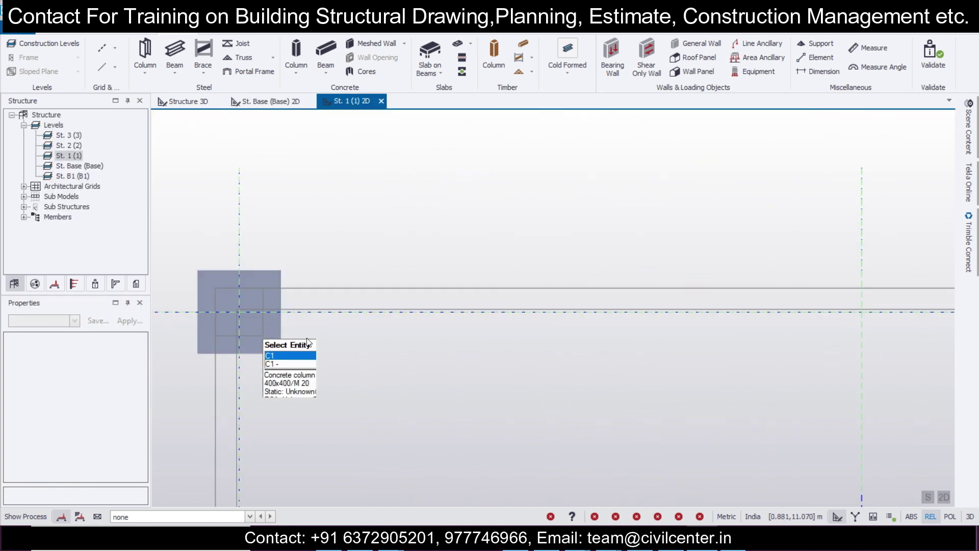
scroll(287, 315, down, 1)
scroll(286, 315, down, 2)
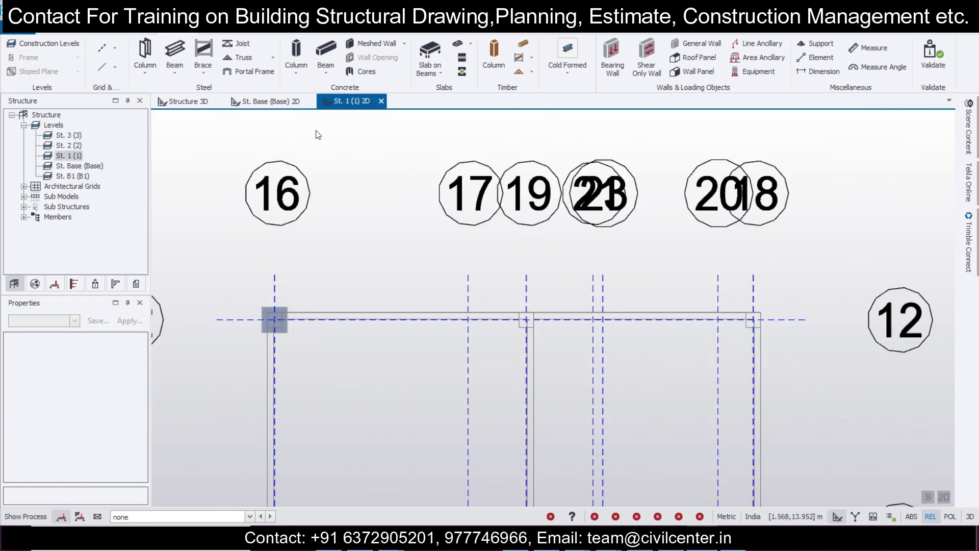
click(289, 100)
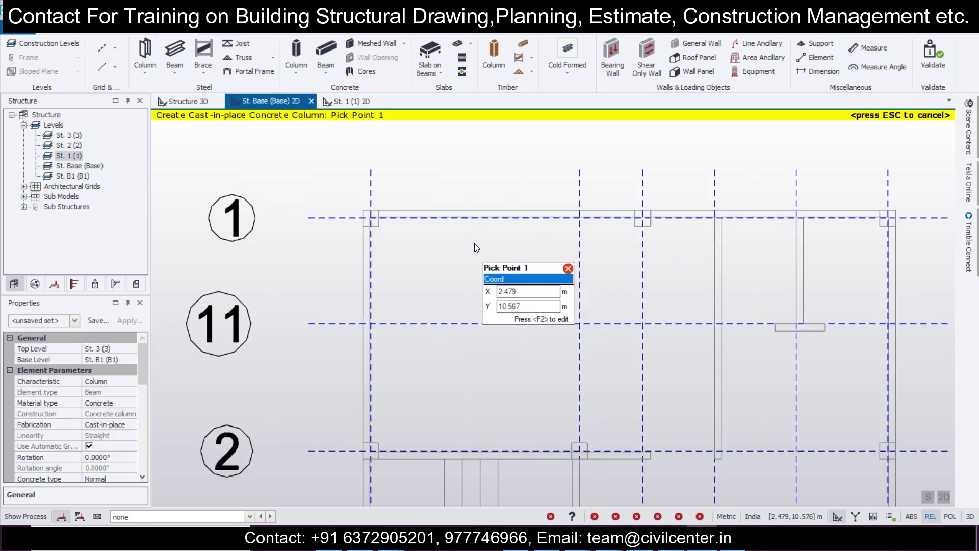
scroll(470, 241, down, 3)
key(Escape)
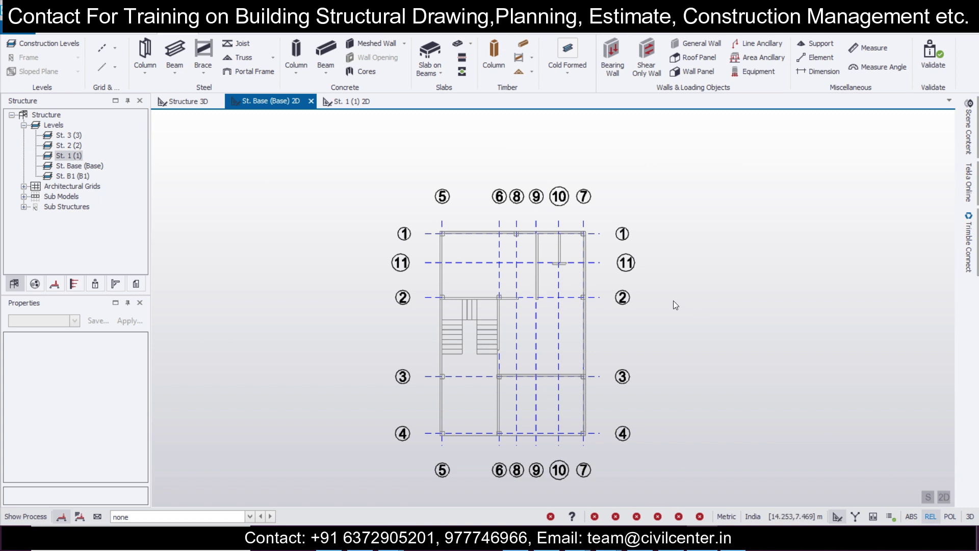
Pan and zoom around the Base plan to inspect its grid lines.
middle_drag(617, 368, 617, 320)
scroll(617, 316, up, 3)
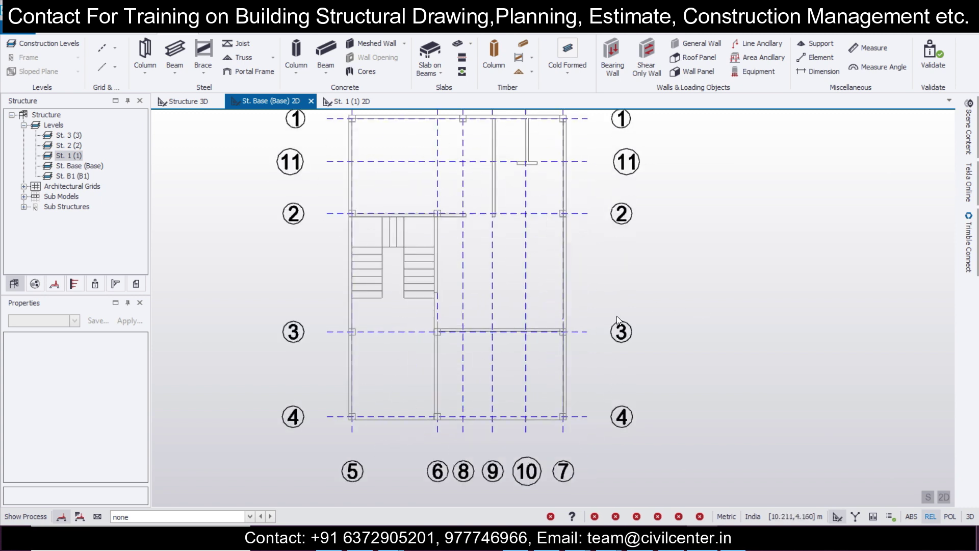
scroll(616, 316, down, 3)
scroll(619, 306, down, 1)
scroll(623, 328, up, 1)
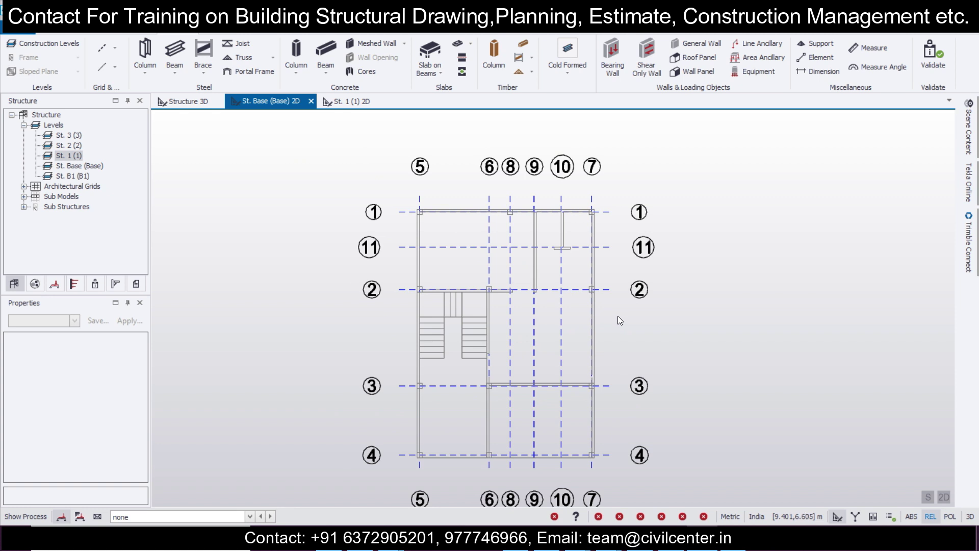
scroll(662, 205, up, 2)
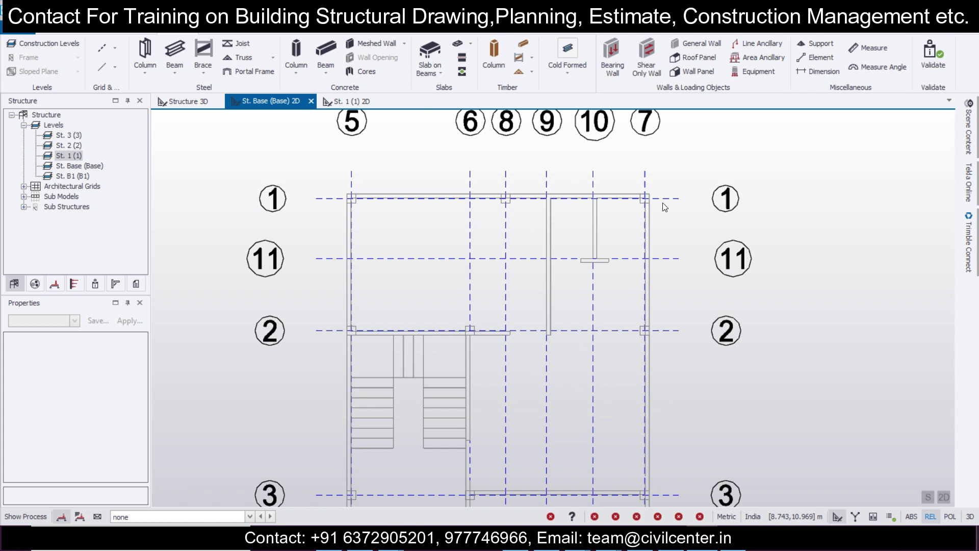
scroll(664, 207, down, 2)
scroll(664, 206, up, 2)
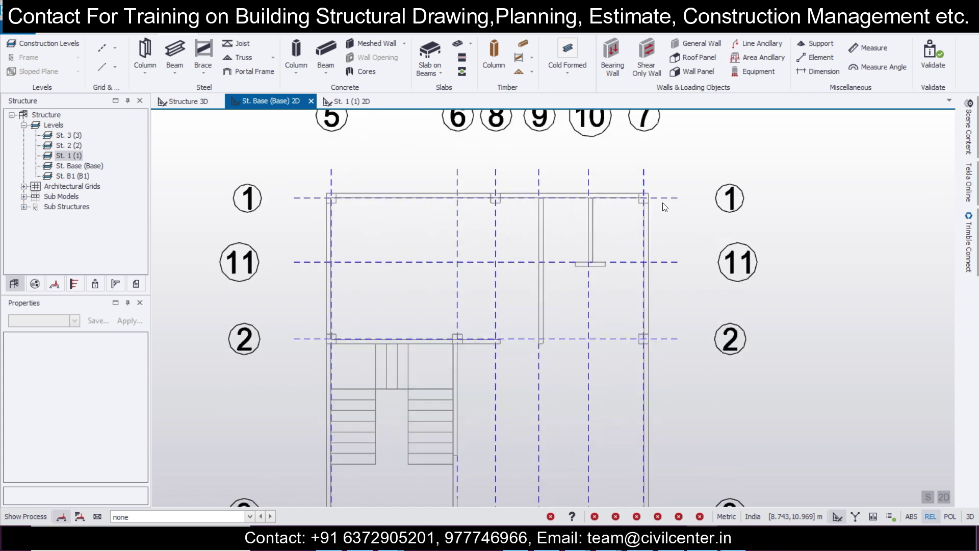
scroll(665, 206, down, 2)
Compare the St. 1 floor plan, then return to the Base plan and pan it left.
click(365, 102)
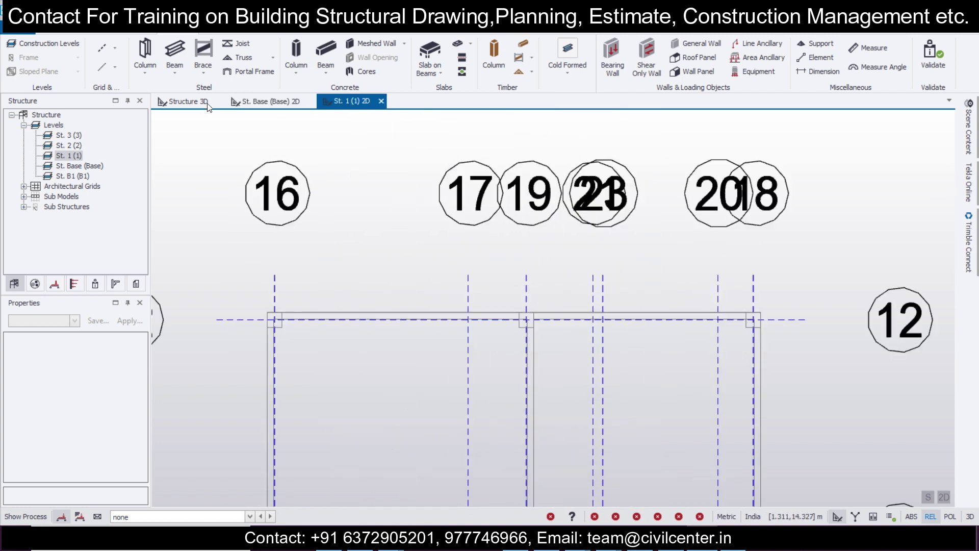
scroll(369, 317, down, 2)
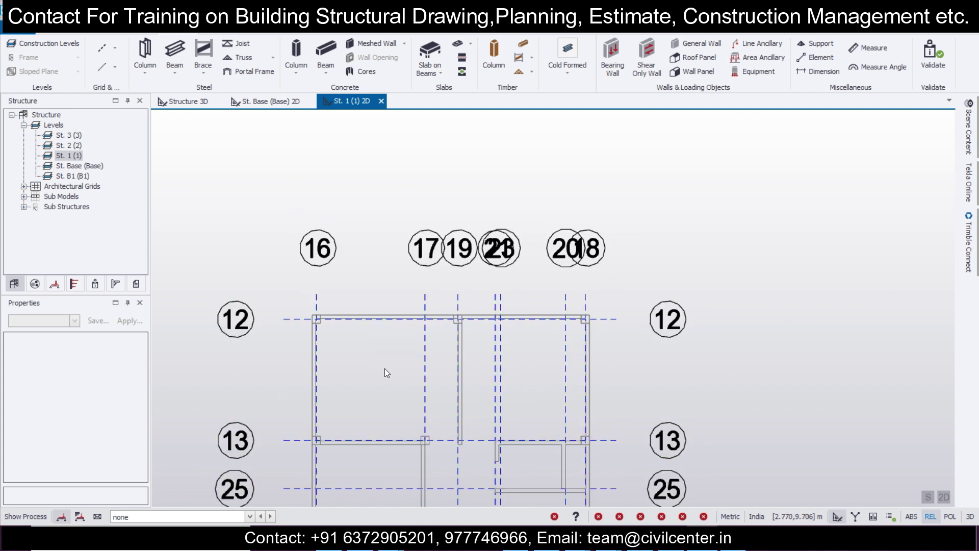
click(249, 112)
scroll(525, 312, down, 2)
middle_drag(498, 290, 460, 268)
scroll(338, 289, up, 1)
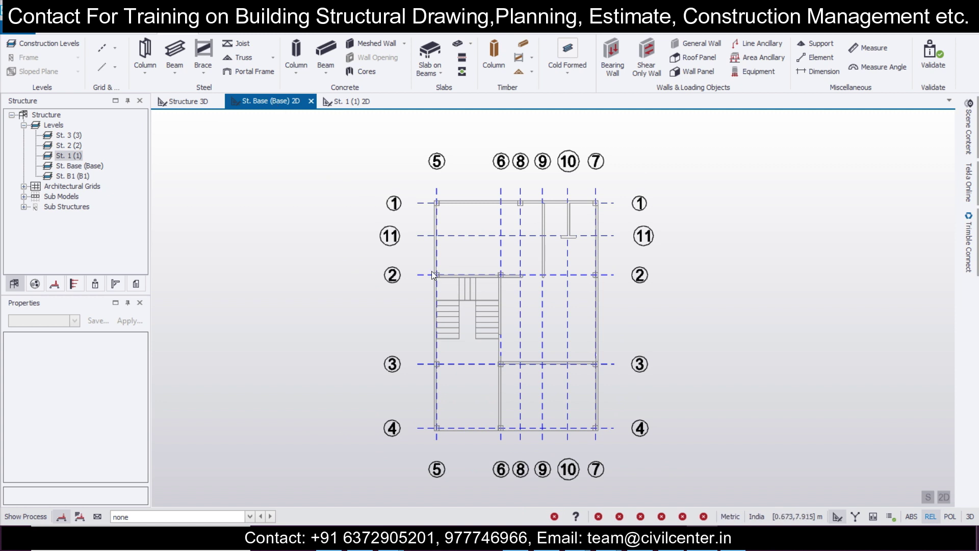
scroll(431, 274, up, 1)
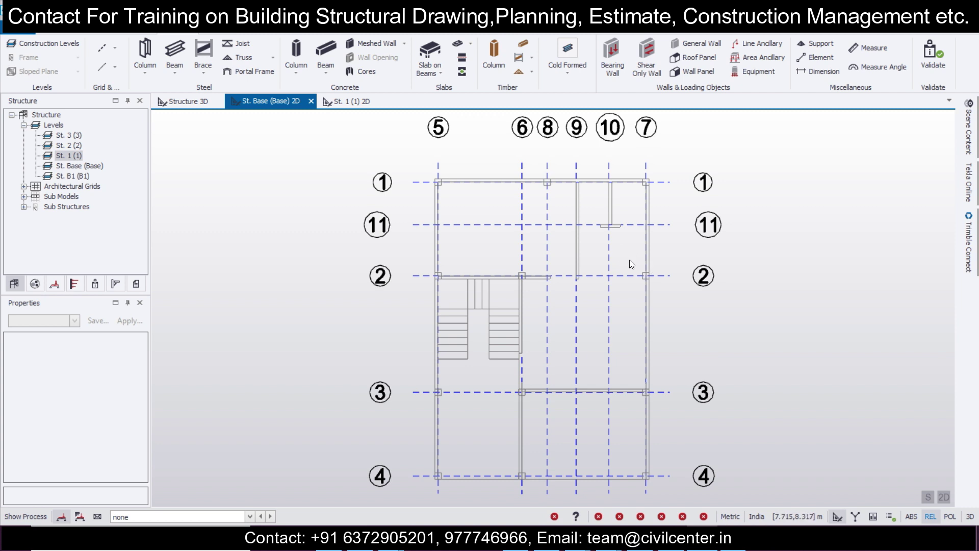
Inspect the St. 1 floor plan grids, then return to the Base plan.
click(357, 102)
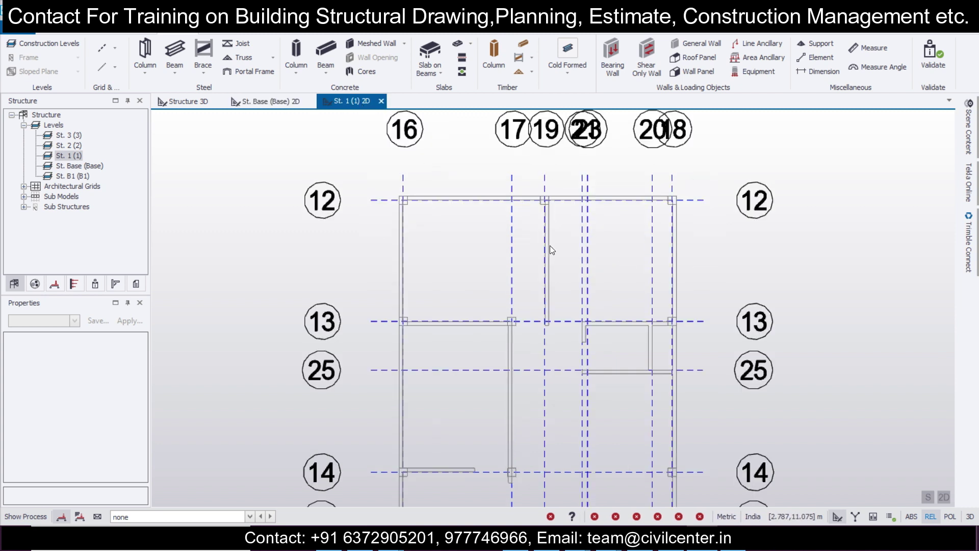
scroll(536, 243, down, 3)
scroll(560, 235, up, 4)
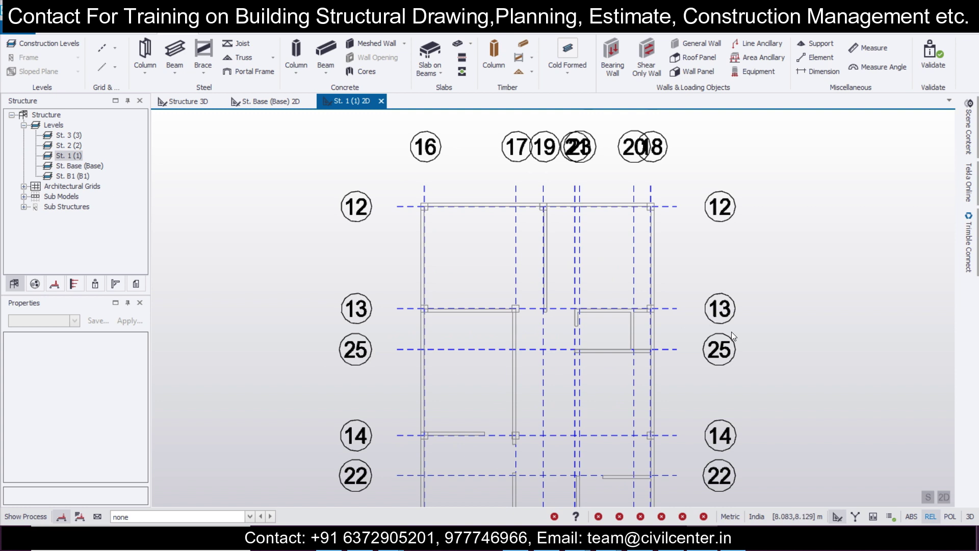
scroll(701, 204, up, 3)
scroll(701, 204, down, 2)
scroll(525, 205, up, 3)
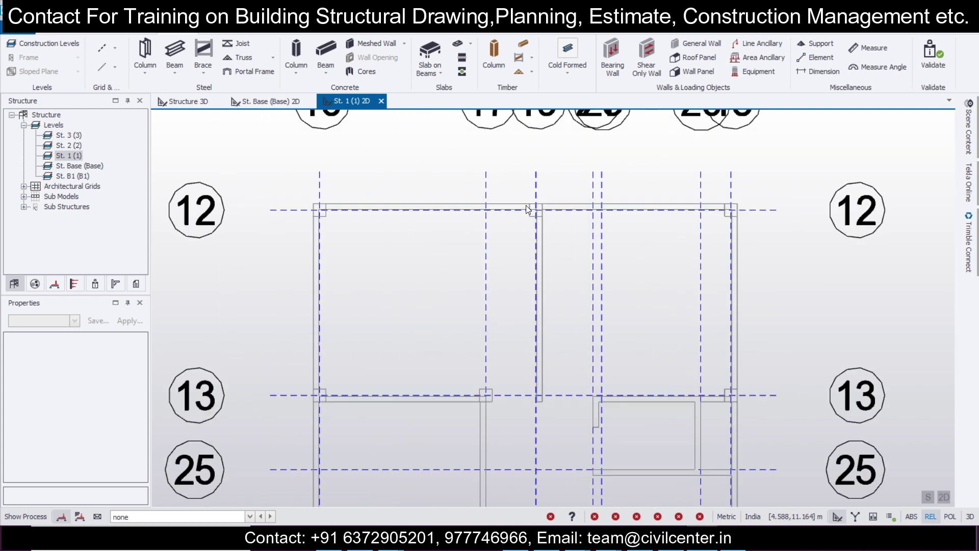
scroll(525, 205, down, 2)
scroll(525, 205, down, 1)
scroll(579, 286, up, 1)
scroll(617, 371, down, 1)
middle_drag(634, 405, 569, 319)
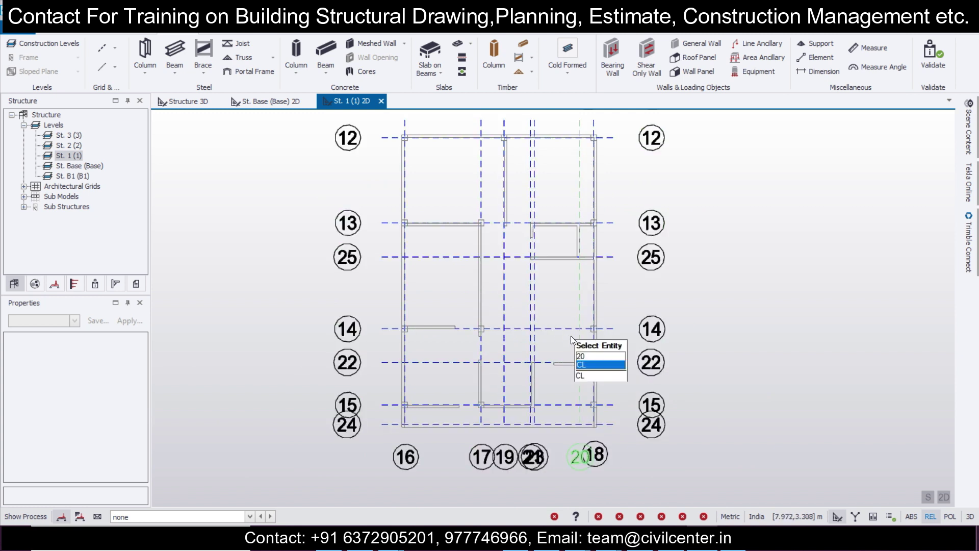
click(262, 104)
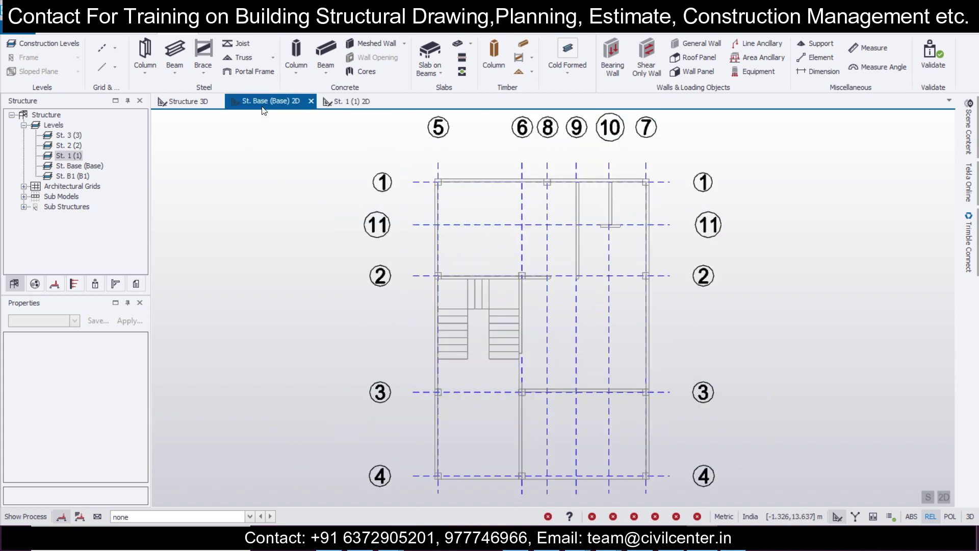
scroll(605, 297, down, 1)
scroll(604, 296, up, 1)
mouse_move(569, 304)
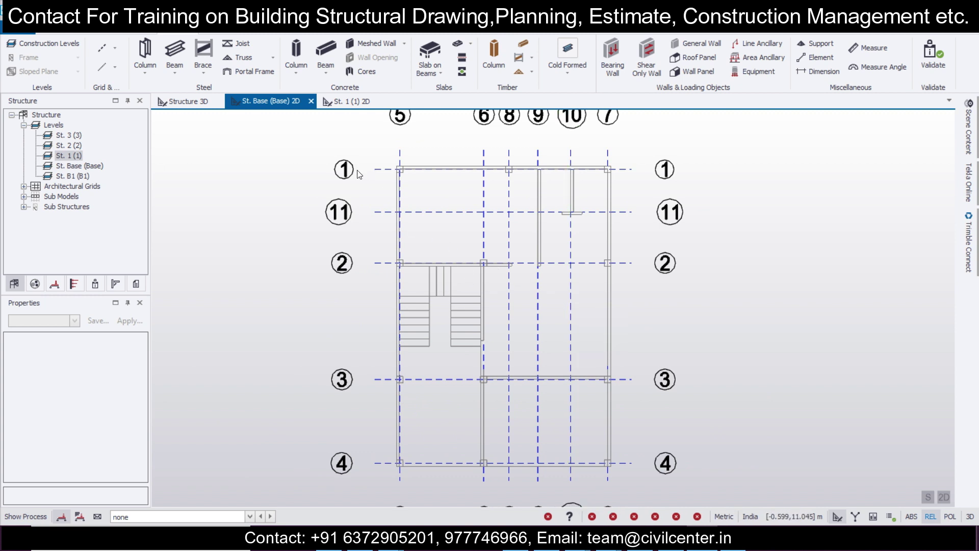
Start a concrete column with a new rectangular section of breadth 300 and depth 230.
click(293, 55)
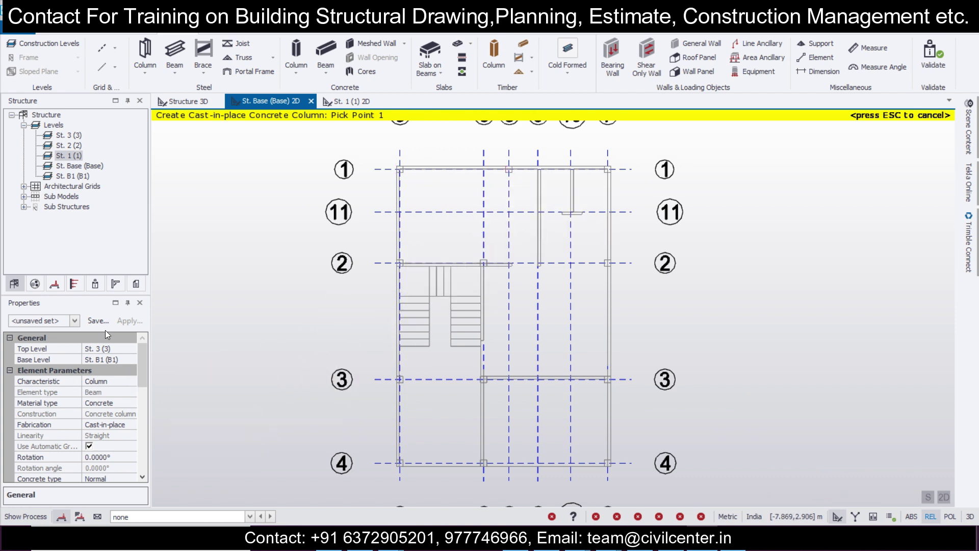
drag(144, 375, 142, 408)
click(130, 425)
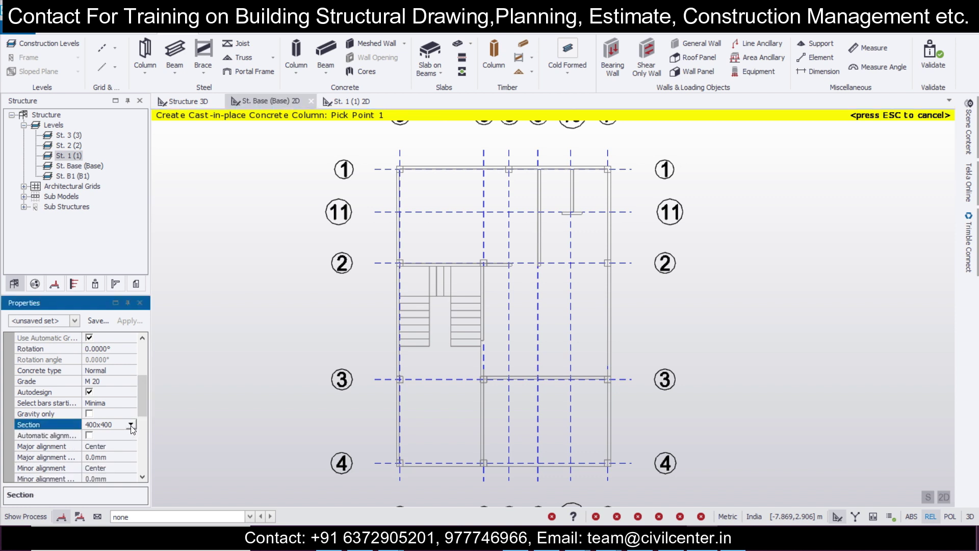
click(131, 425)
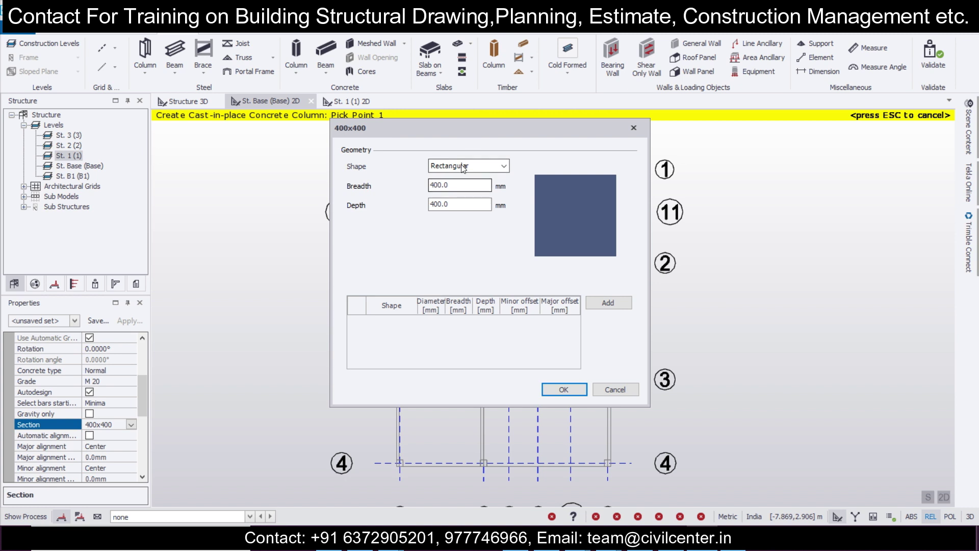
double_click(451, 183)
text(300)
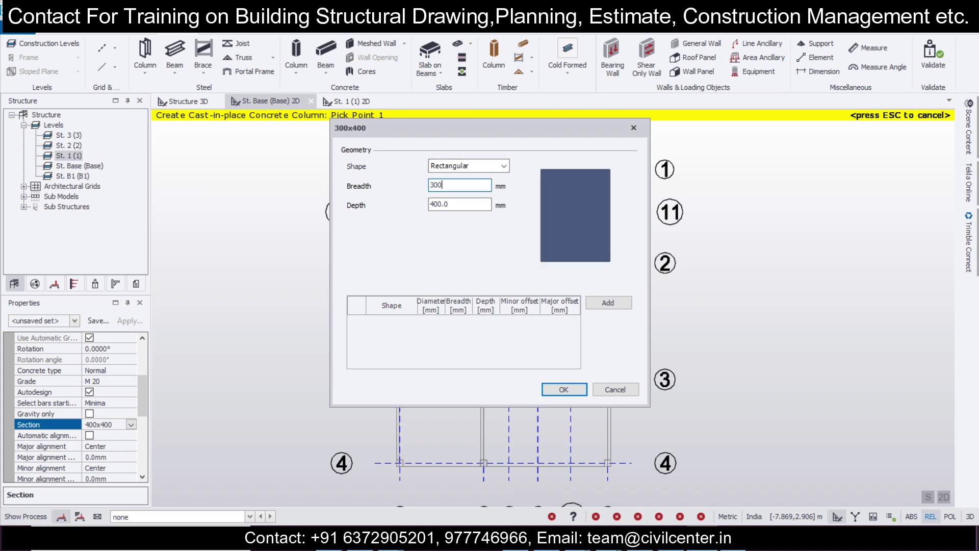
double_click(454, 202)
text(230)
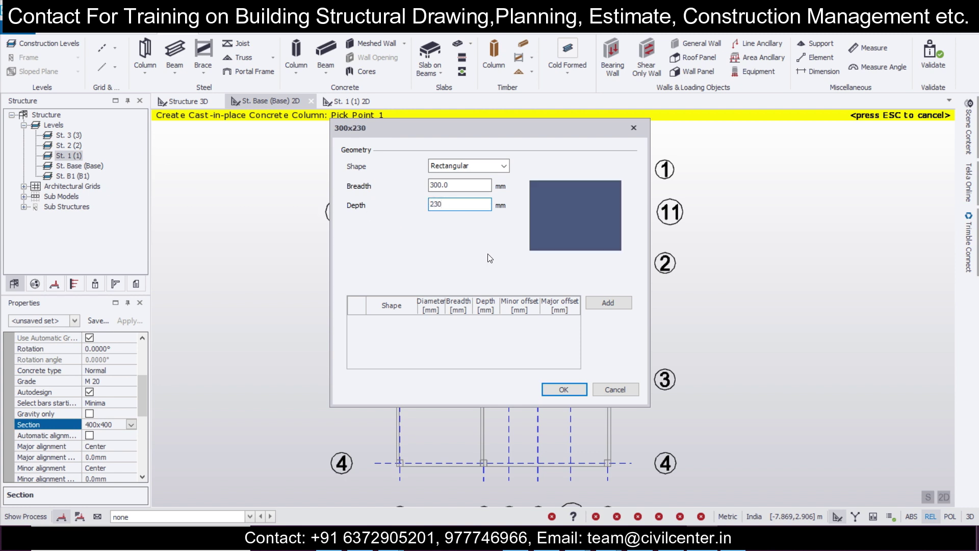
click(563, 389)
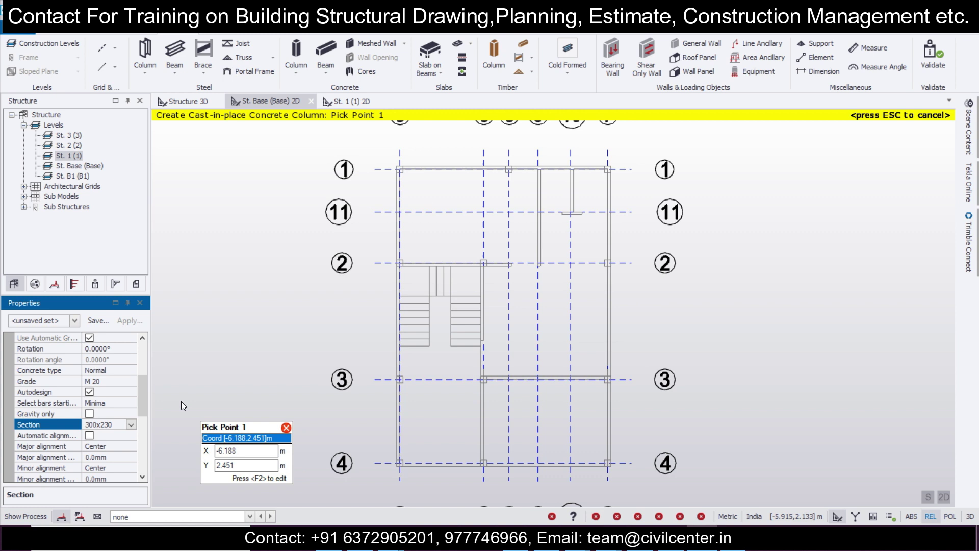
Check the Reinforcement Class - vertical setting in the column properties.
drag(142, 393, 133, 427)
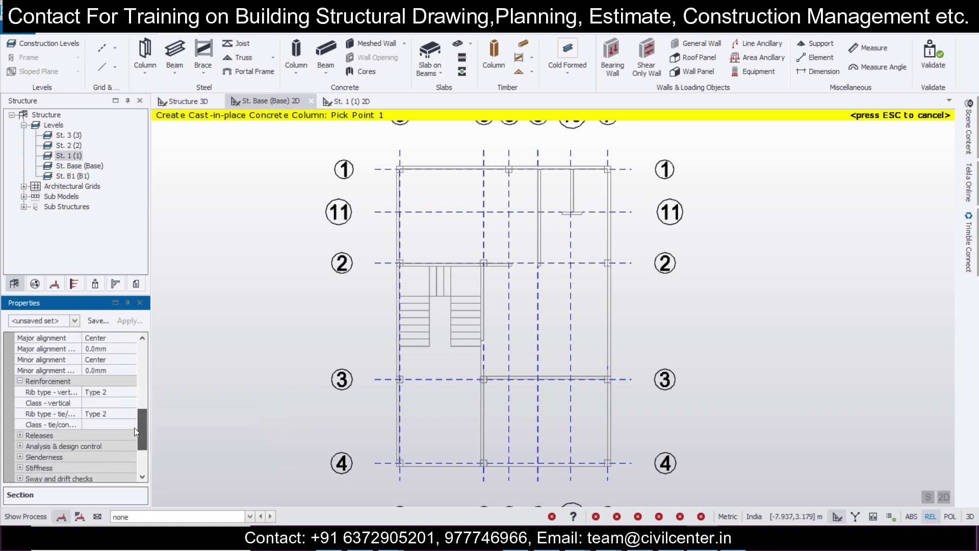
click(133, 402)
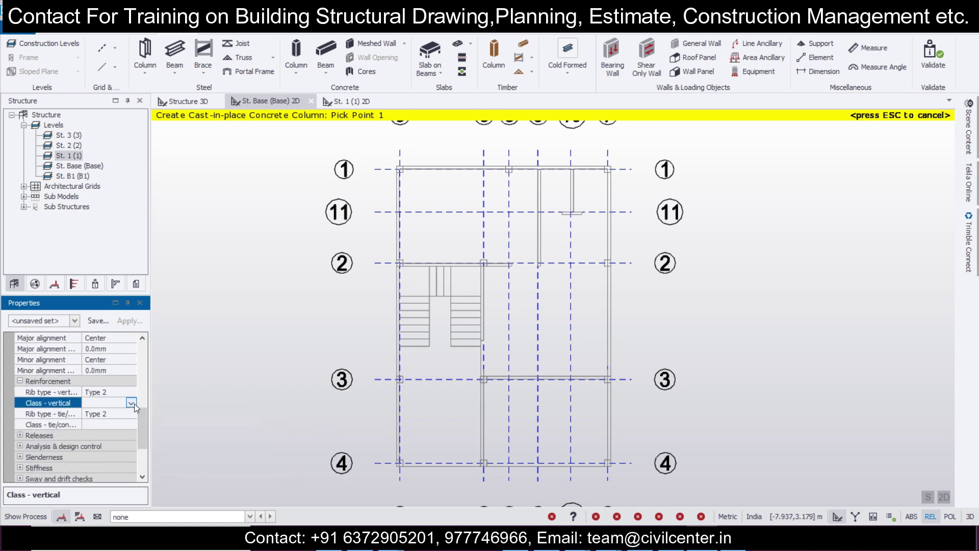
click(131, 402)
click(114, 413)
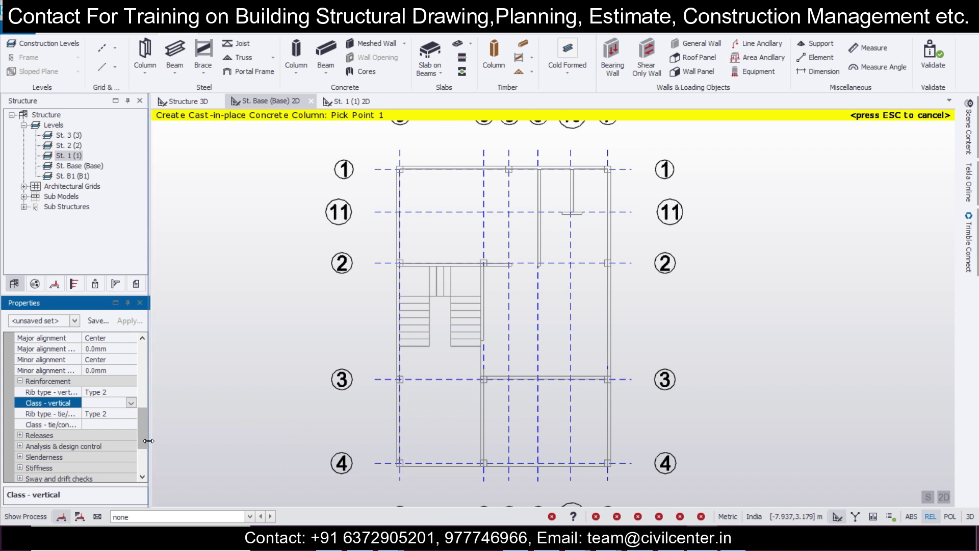
drag(143, 440, 145, 347)
scroll(133, 392, down, 7)
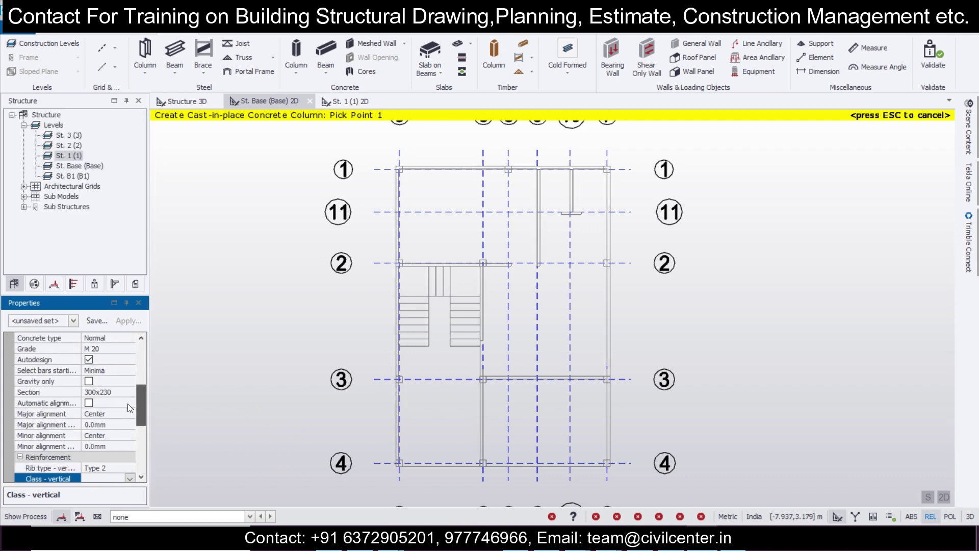
scroll(128, 410, up, 5)
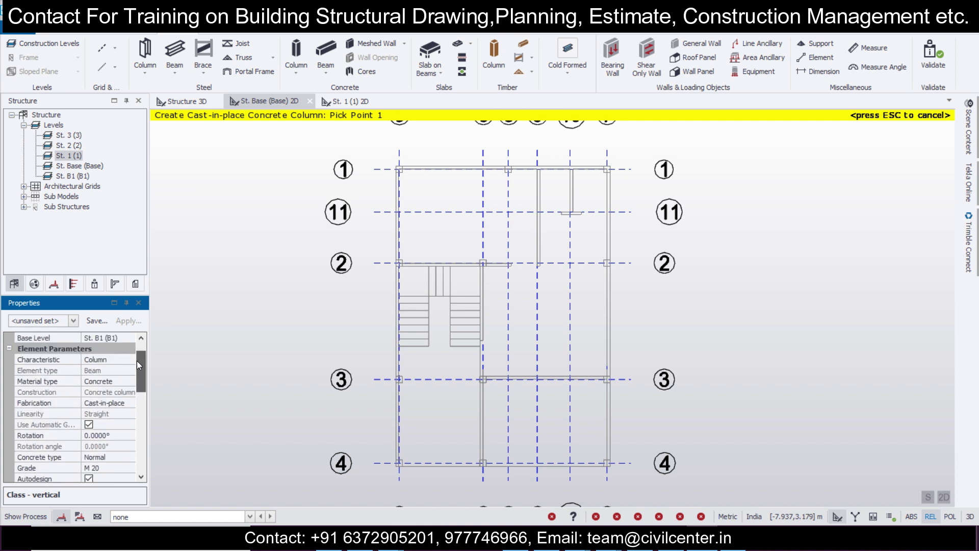
Save the column settings as property set c1-230x300.
click(92, 321)
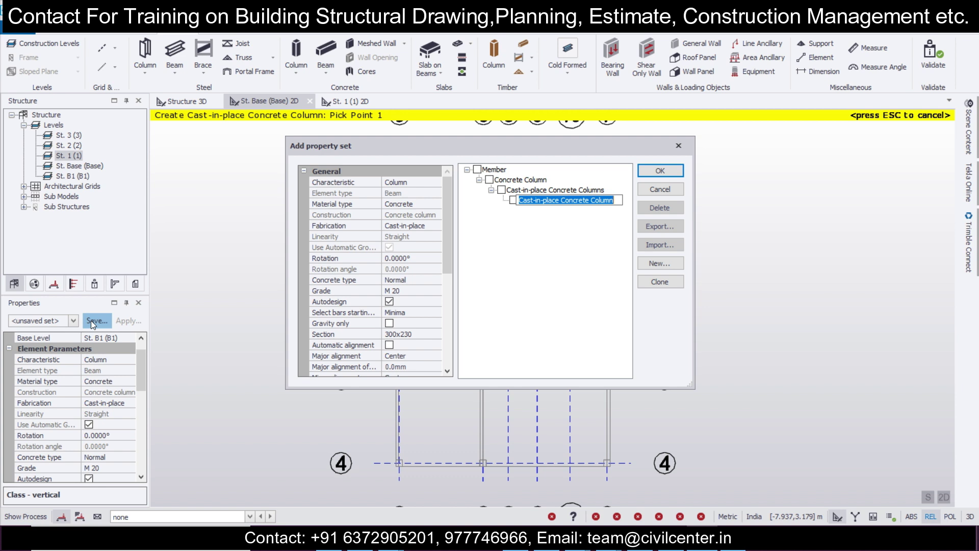
text(c1-230x300)
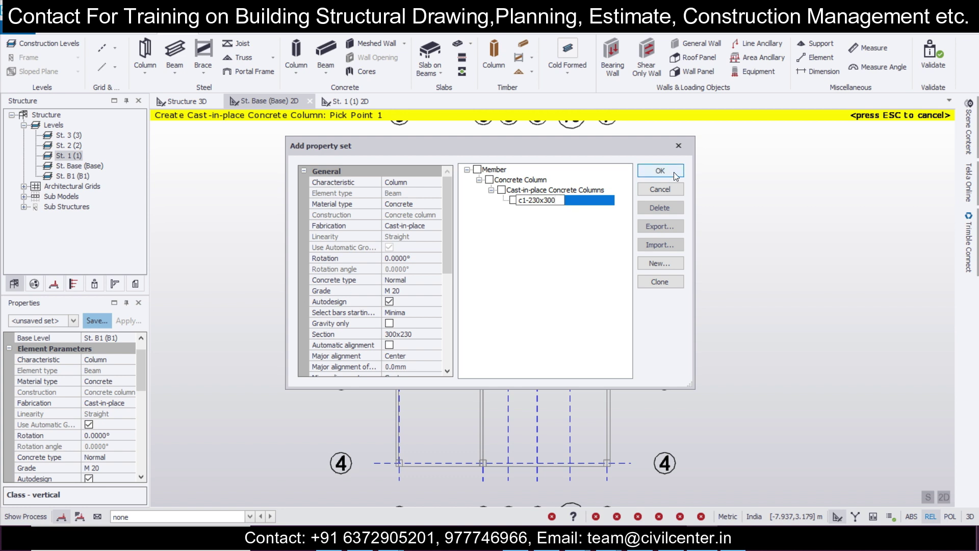
click(660, 170)
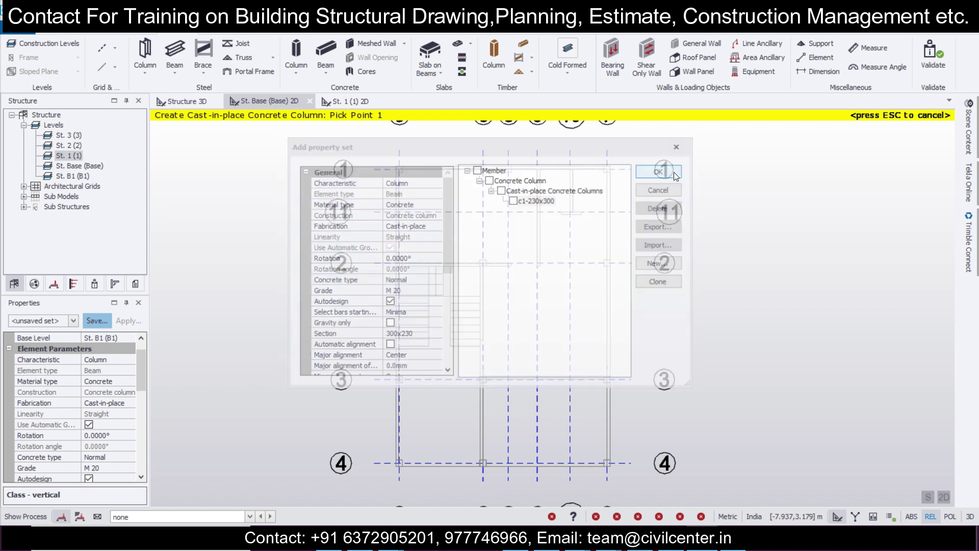
Make c1-230x300 the active property set.
click(74, 322)
click(75, 322)
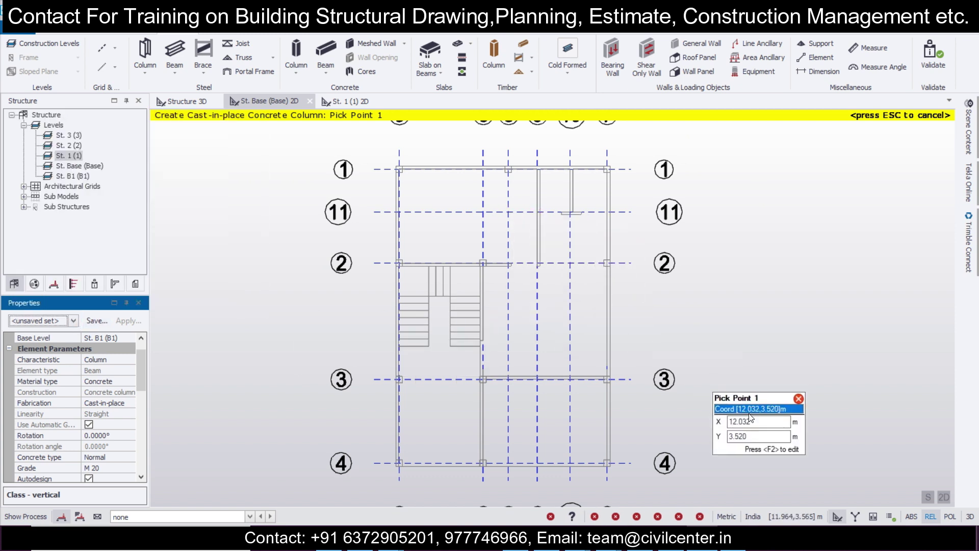
click(75, 323)
Define a new 230x230 column section.
click(102, 145)
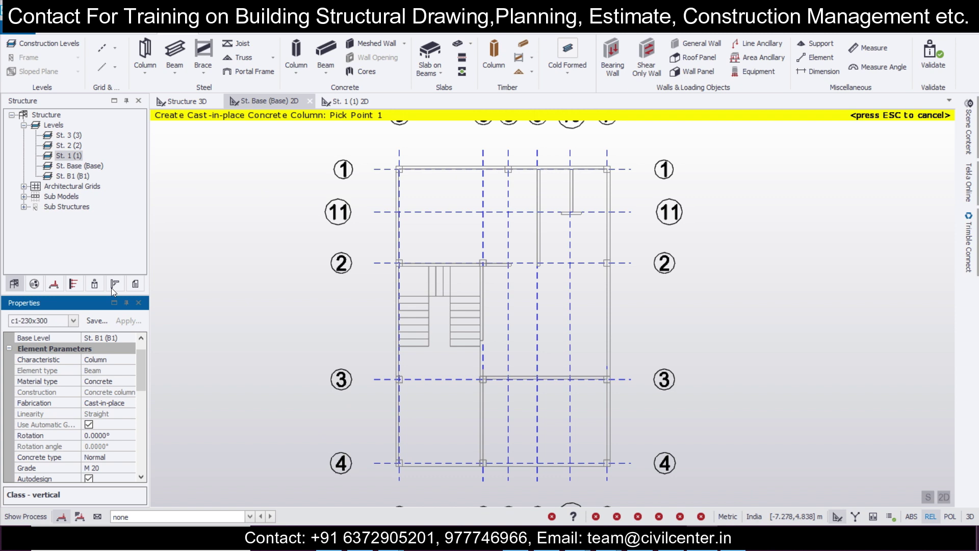
drag(141, 368, 143, 397)
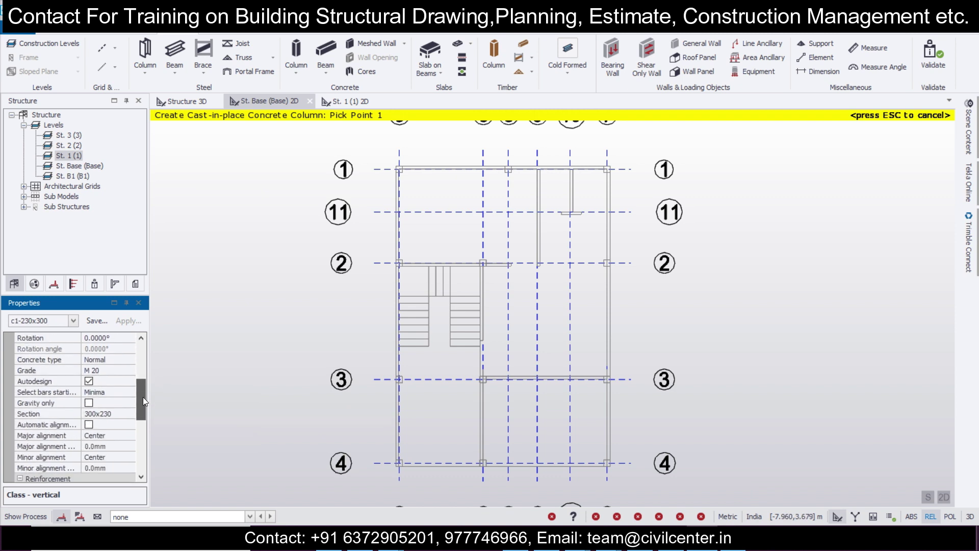
click(130, 413)
click(130, 414)
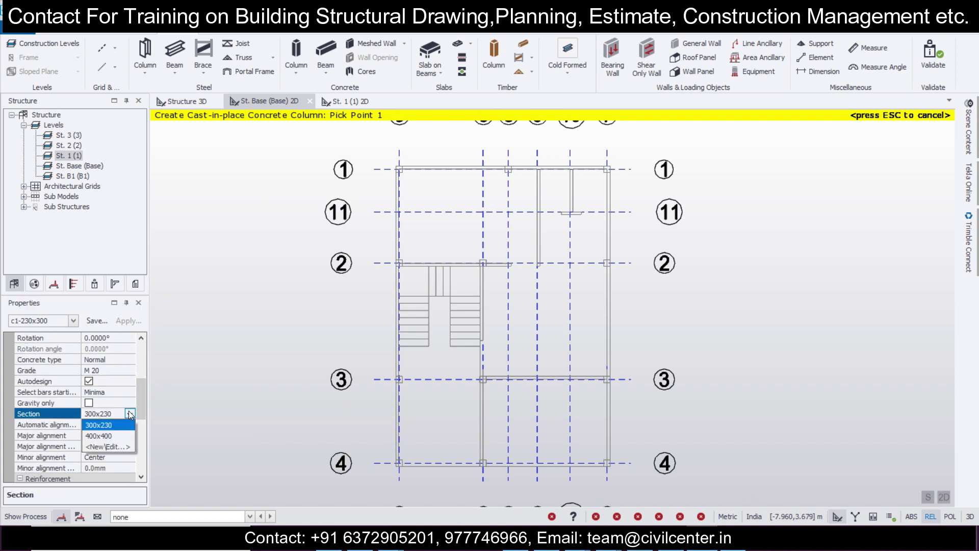
click(115, 446)
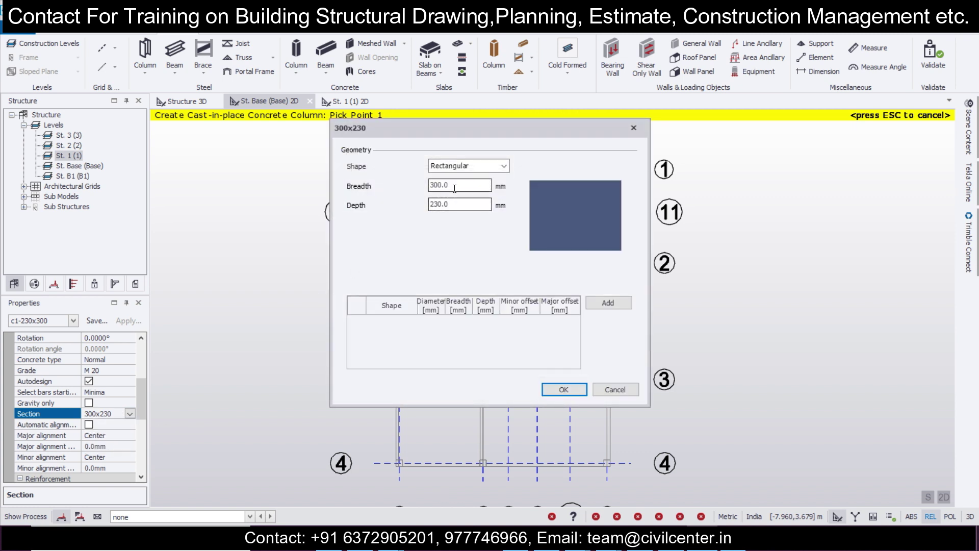
text(230)
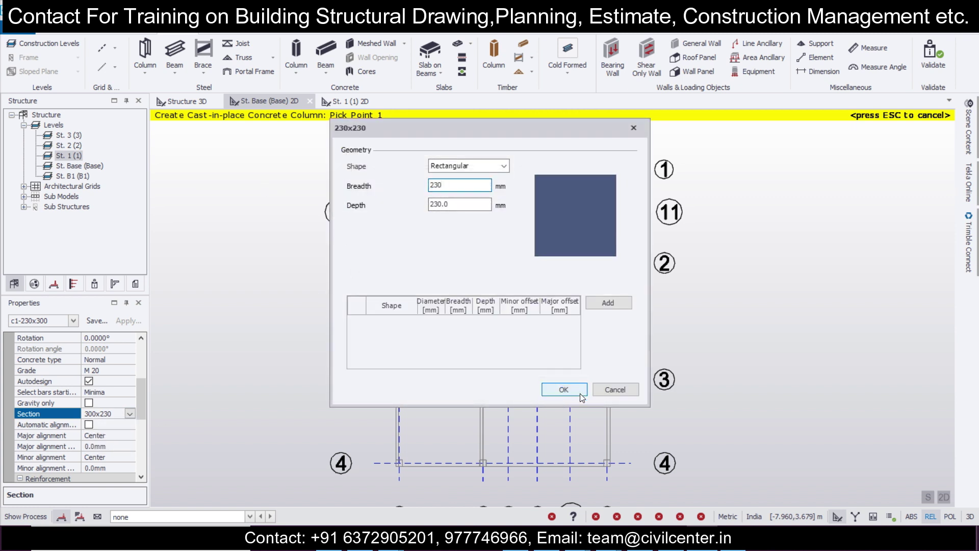
click(563, 390)
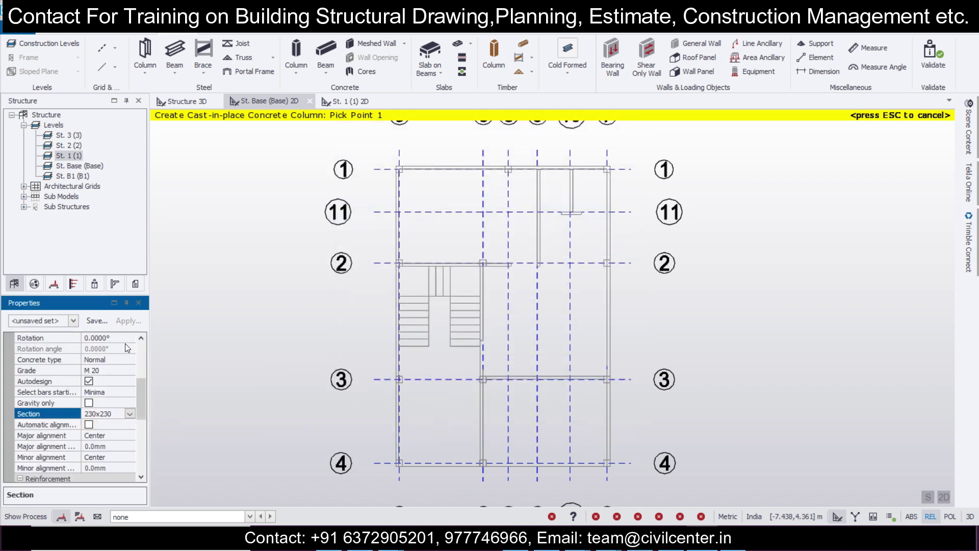
Save these settings as property set c2-230 x 230.
click(97, 322)
text(c2-2)
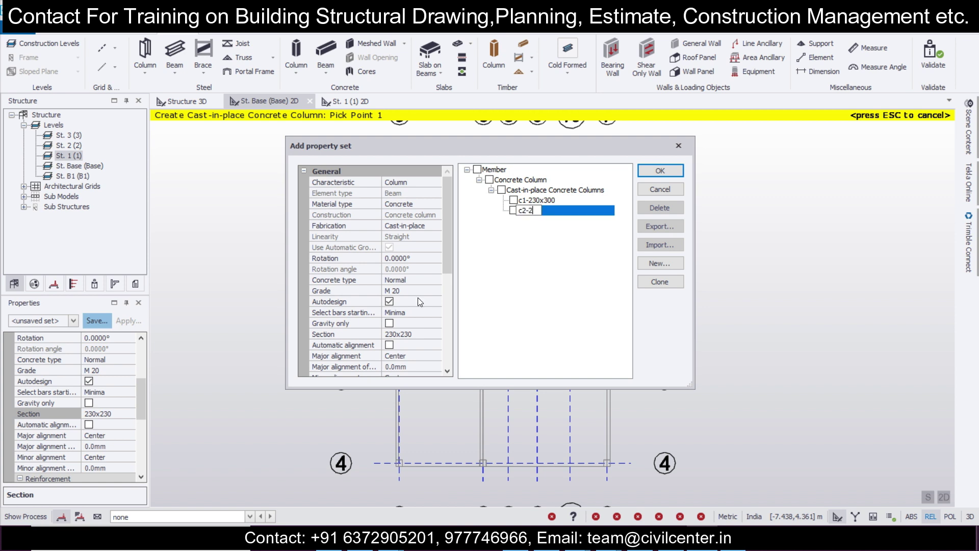
text(30 x 230)
click(658, 172)
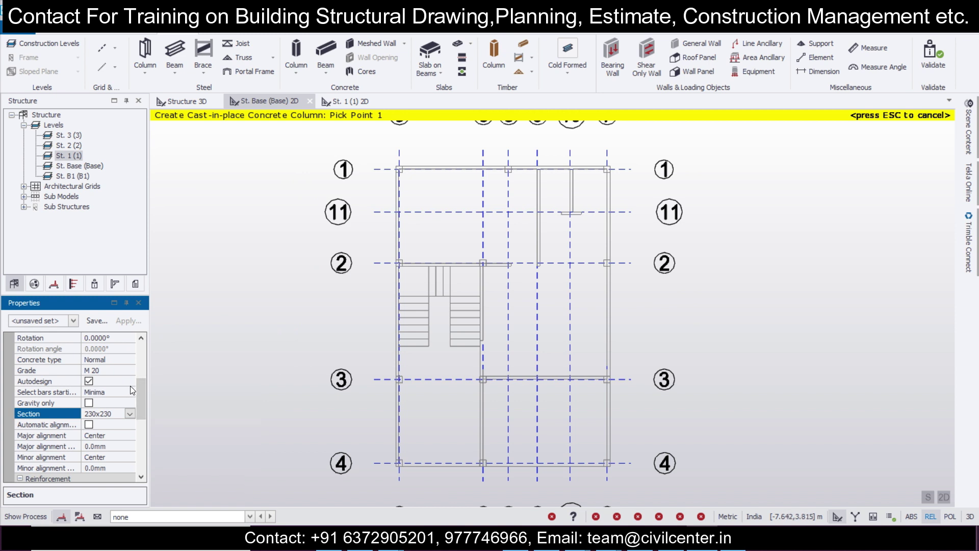
Switch the active property set back to c1-230x300.
click(73, 320)
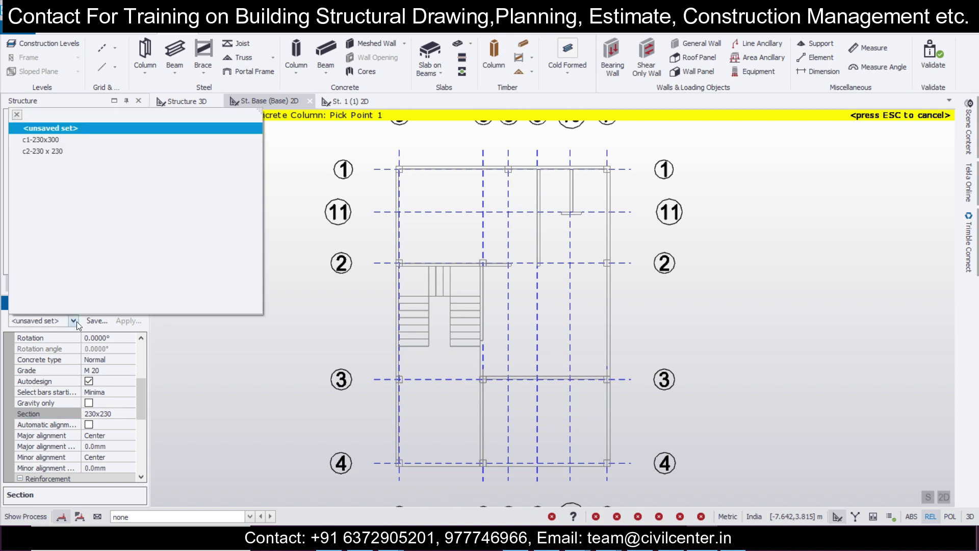
click(56, 145)
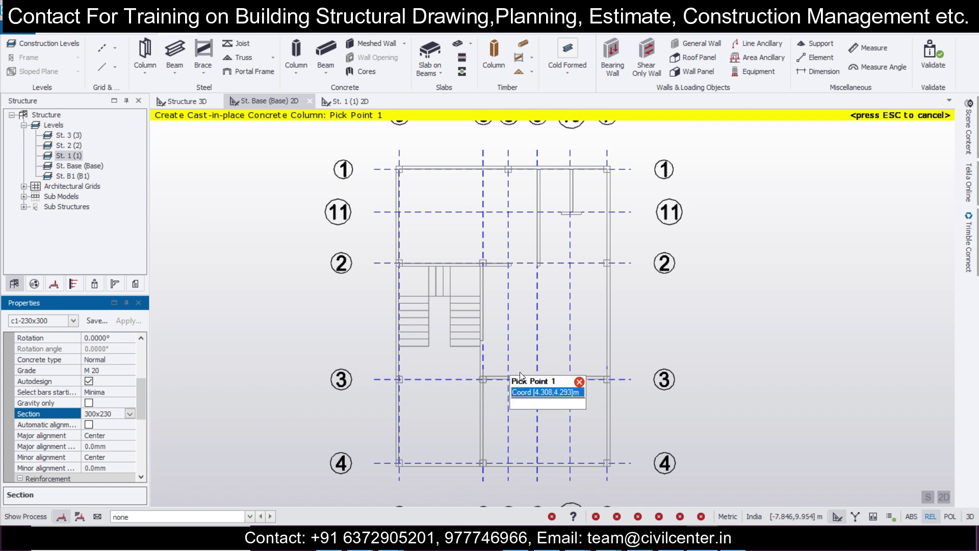
scroll(419, 176, up, 5)
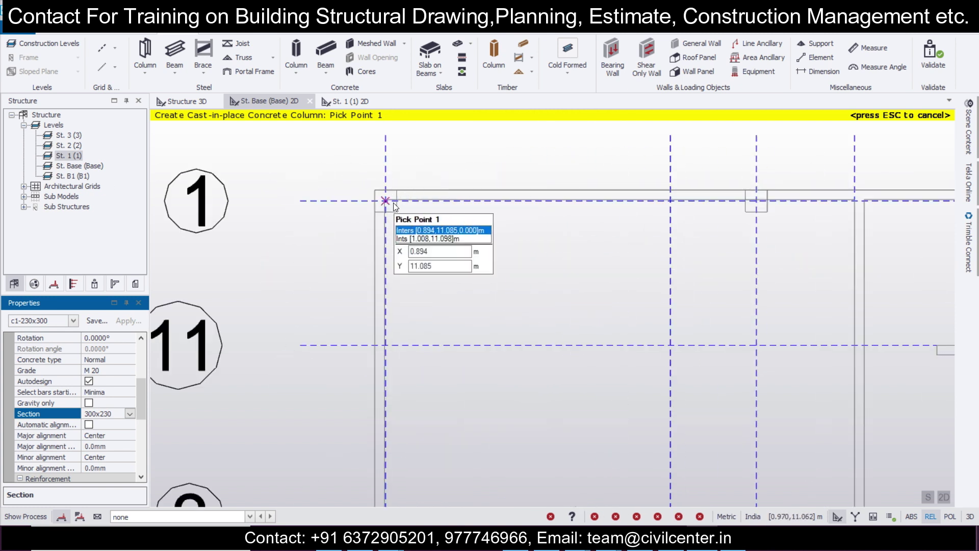
Place columns at the left and middle grid 1 intersections, and a 230x230 one at the right end.
click(393, 203)
scroll(393, 250, down, 2)
scroll(653, 207, up, 1)
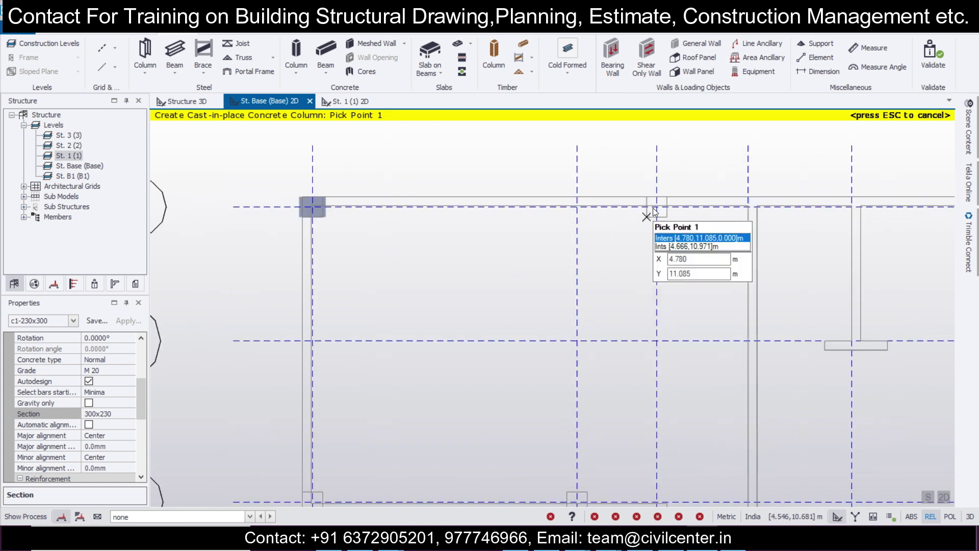
click(657, 207)
scroll(505, 277, down, 1)
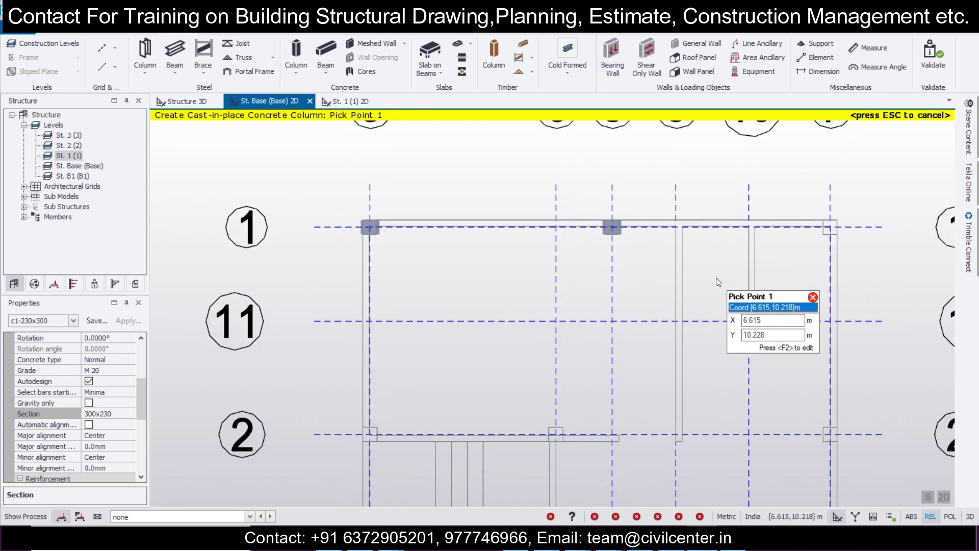
middle_drag(716, 277, 619, 245)
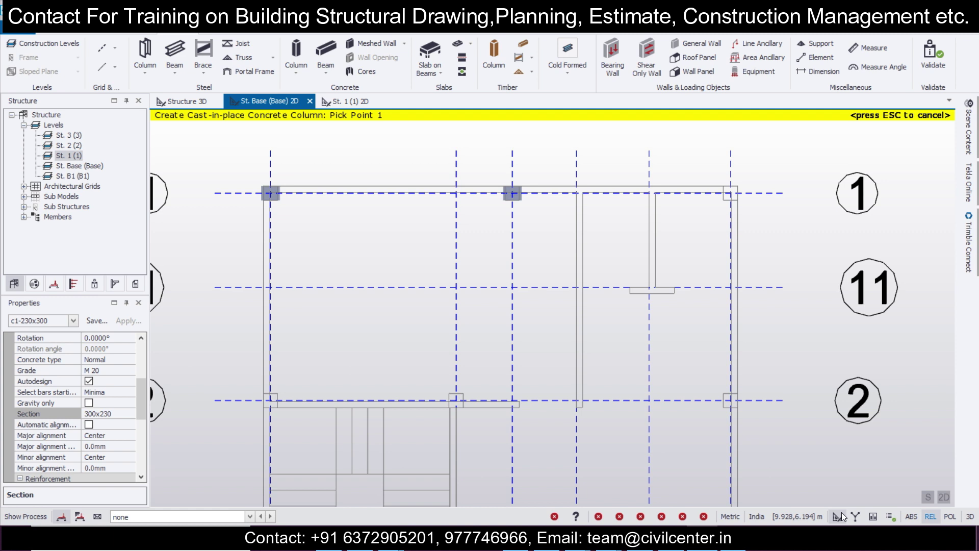
click(131, 410)
click(131, 412)
click(126, 436)
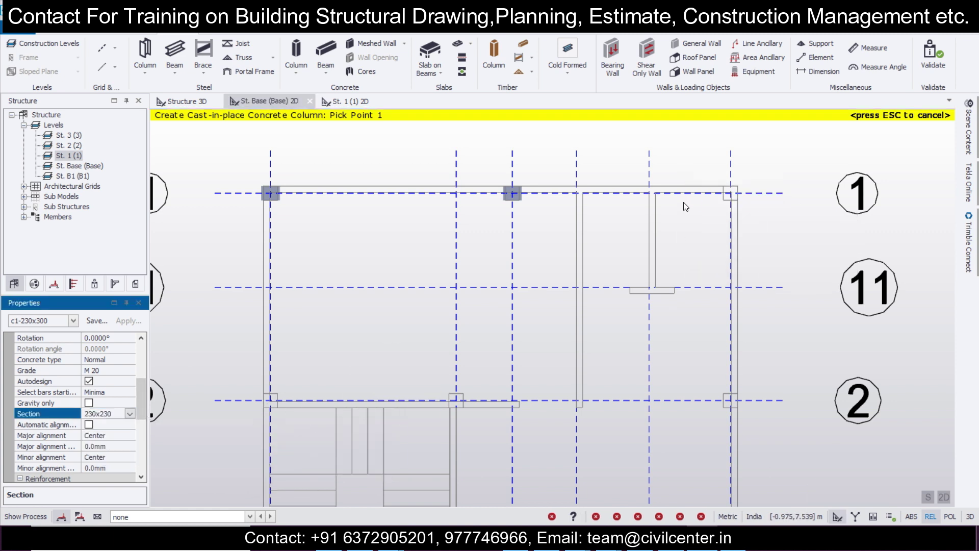
click(728, 195)
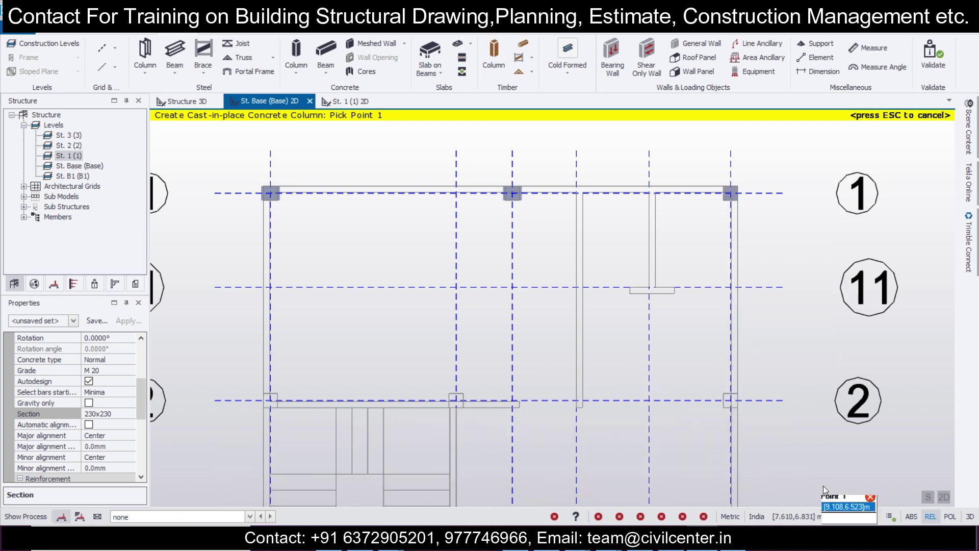
Place a c2-230 x 230 column at left grid 2, then 300x230 columns at middle and right.
click(70, 320)
click(101, 151)
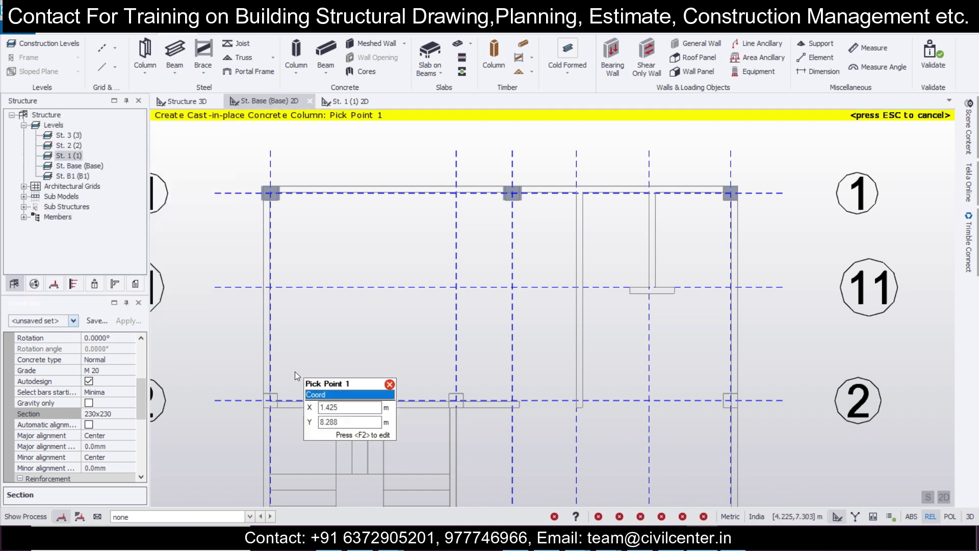
click(267, 400)
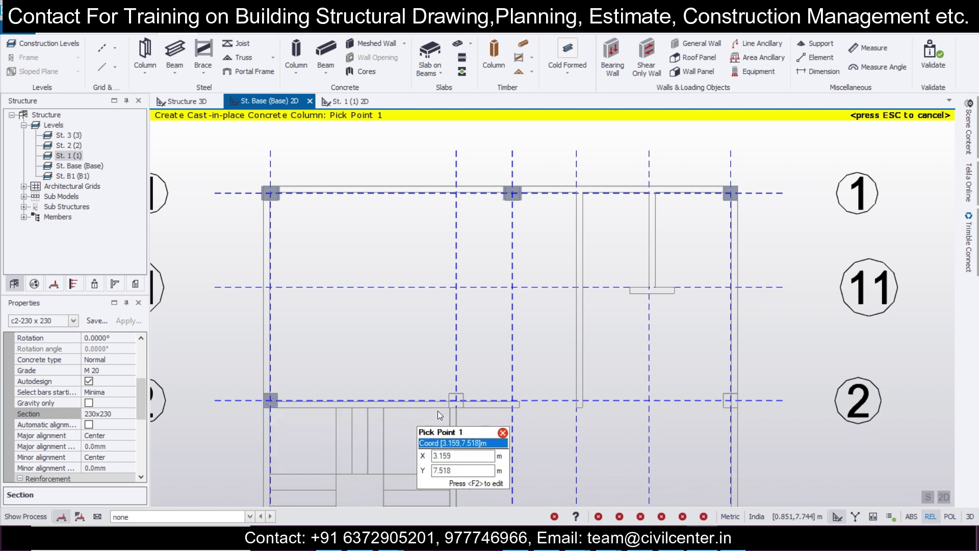
click(128, 415)
click(130, 414)
click(115, 436)
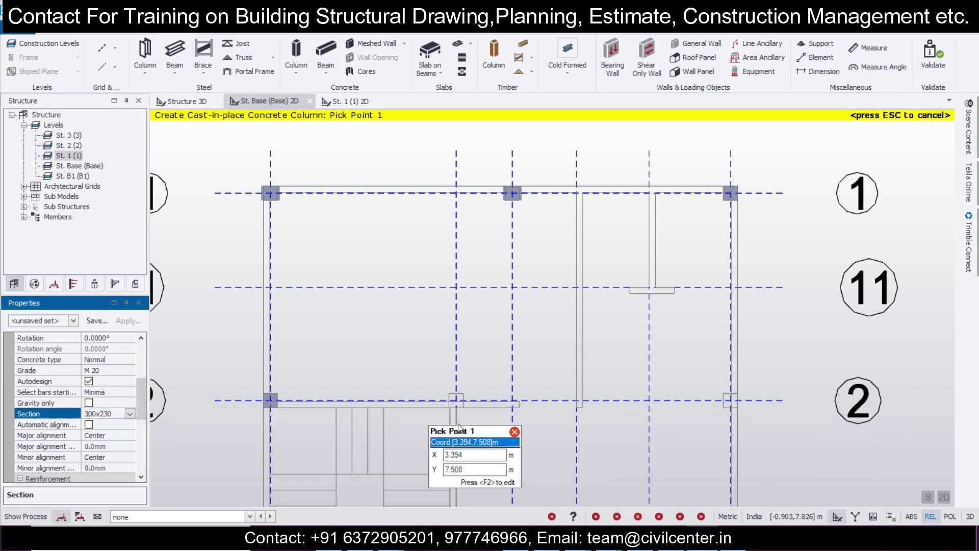
click(458, 402)
click(731, 402)
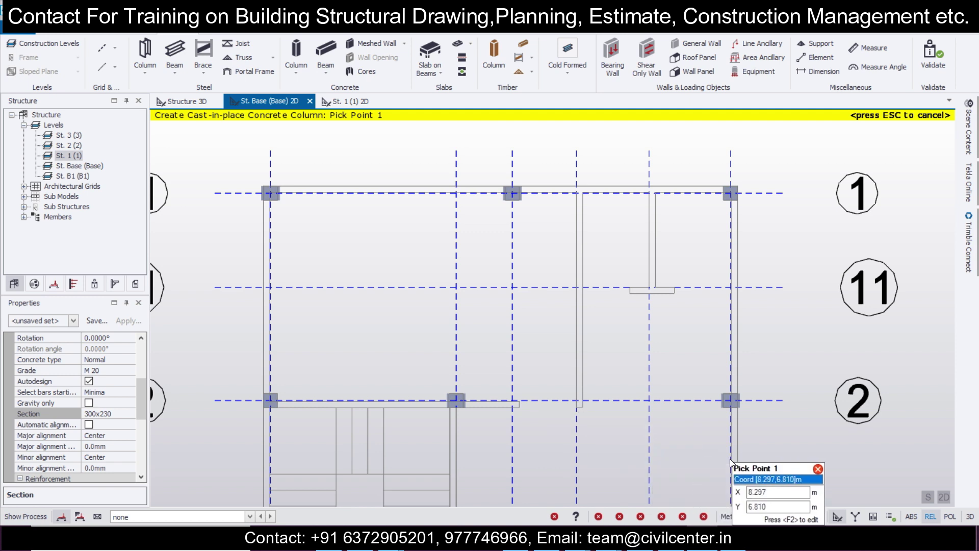
scroll(664, 380, down, 2)
scroll(696, 422, up, 2)
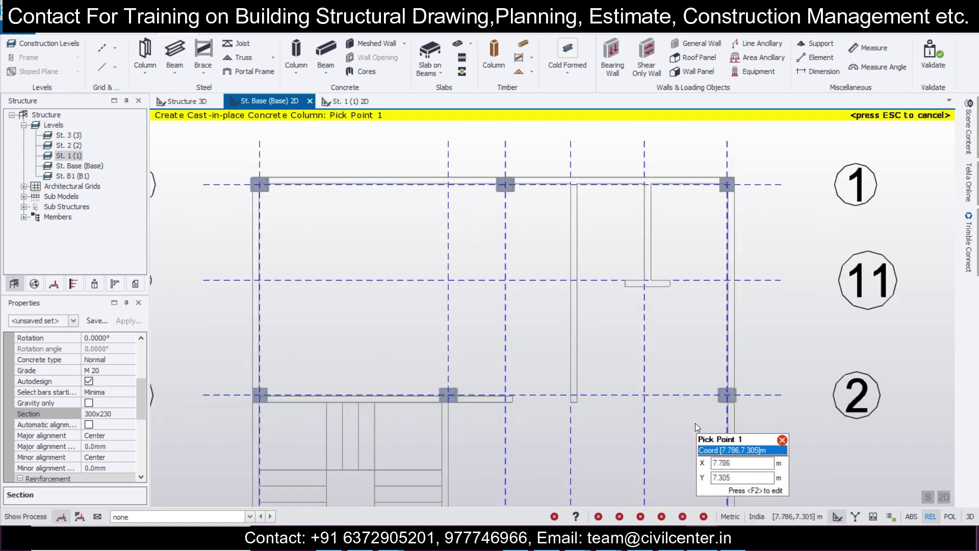
Measure the distance between the middle and right grid 2 columns, then take a second measurement.
click(866, 49)
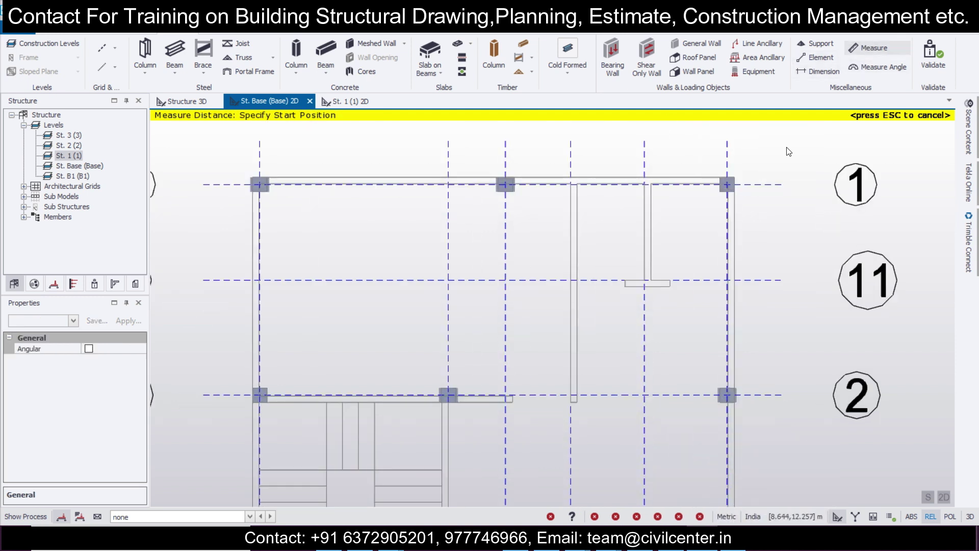
click(448, 395)
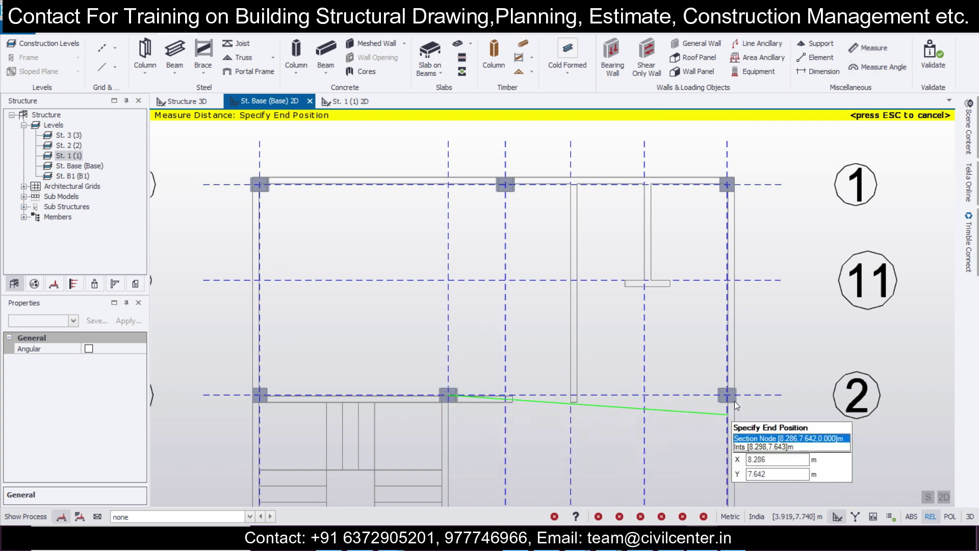
click(732, 391)
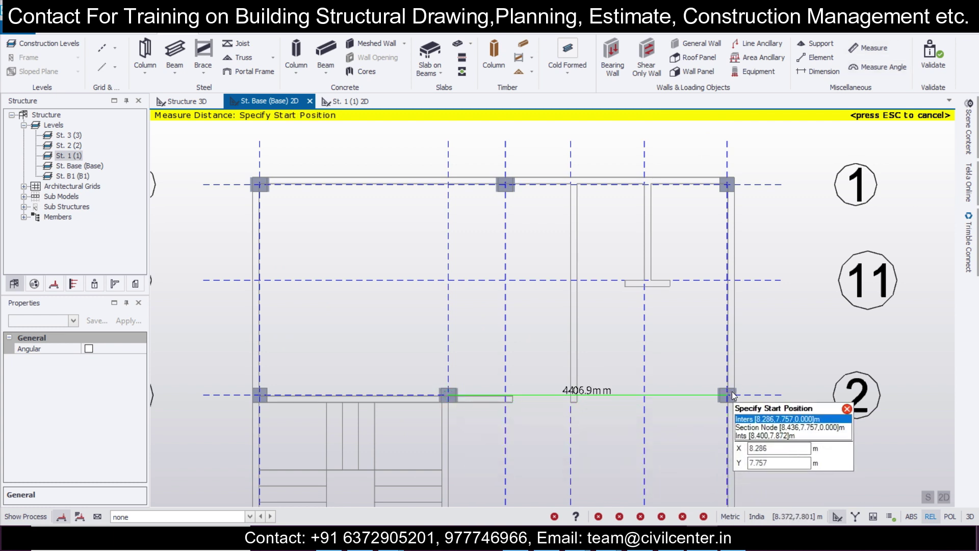
click(448, 395)
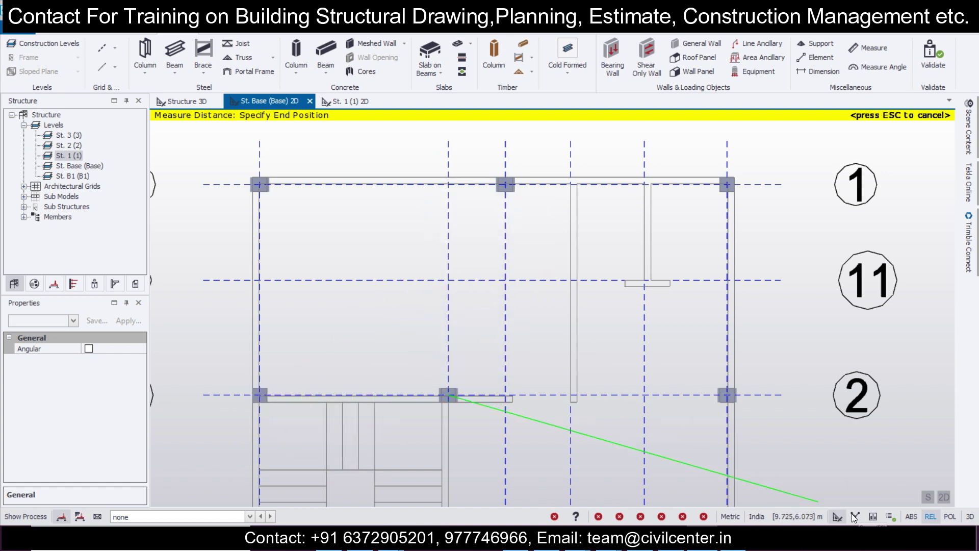
click(532, 289)
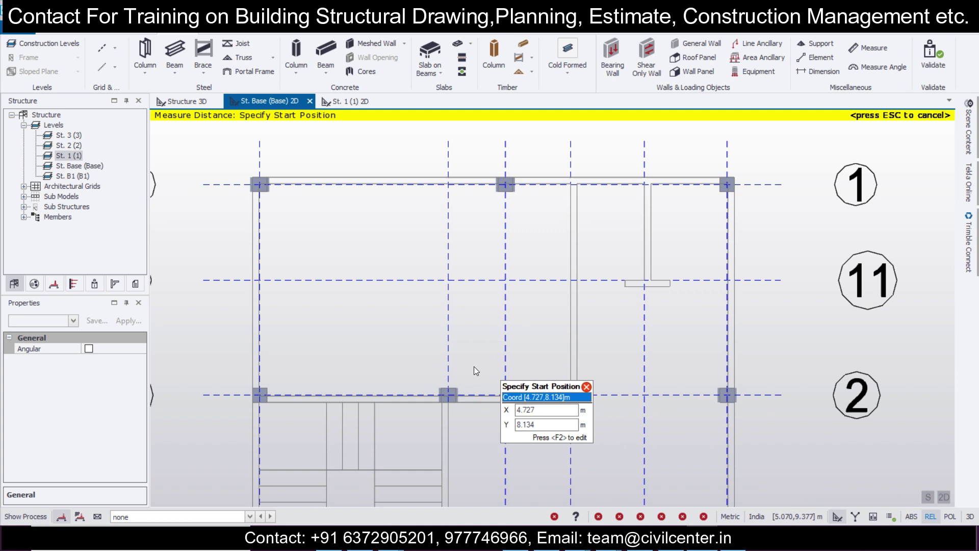
key(Escape)
Rotate the middle and right grid 2 columns to 90°.
click(455, 392)
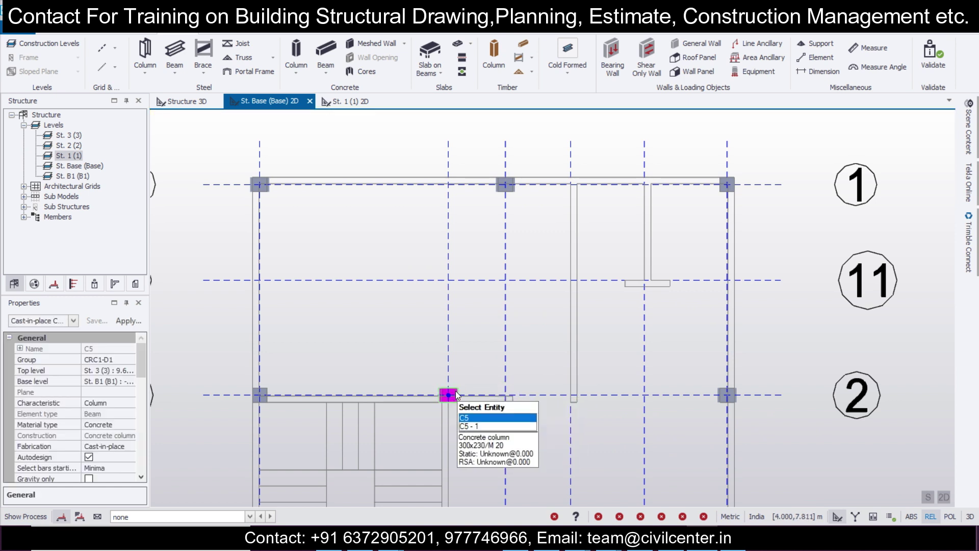
click(726, 393)
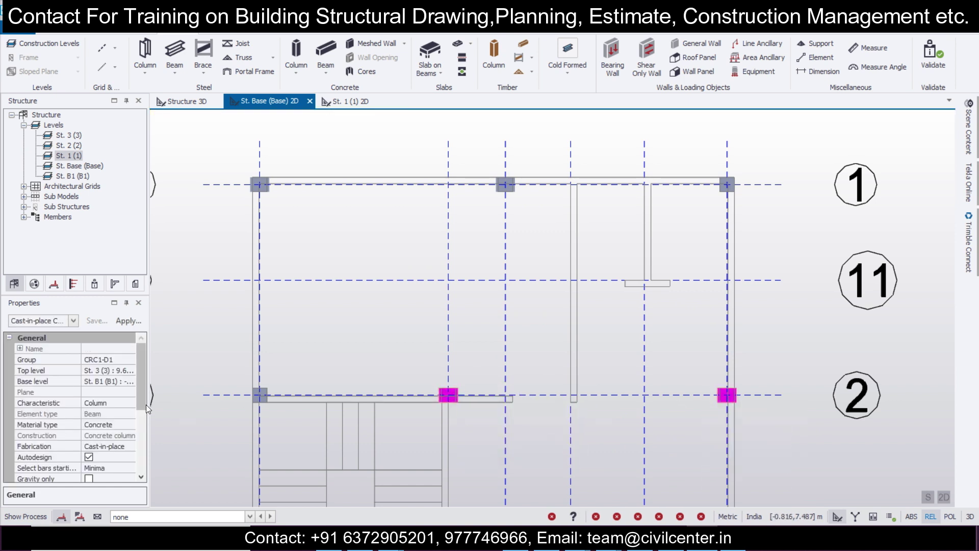
drag(141, 399, 142, 456)
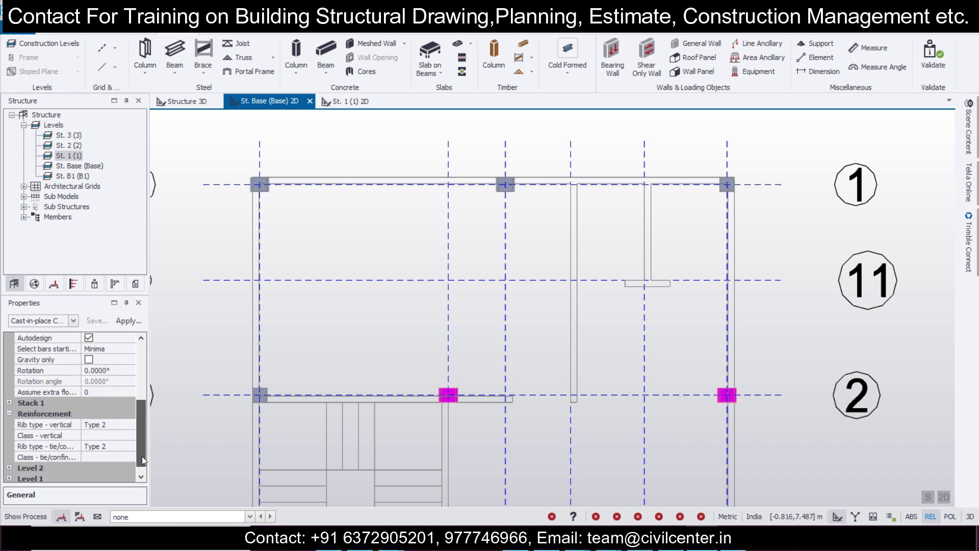
click(104, 370)
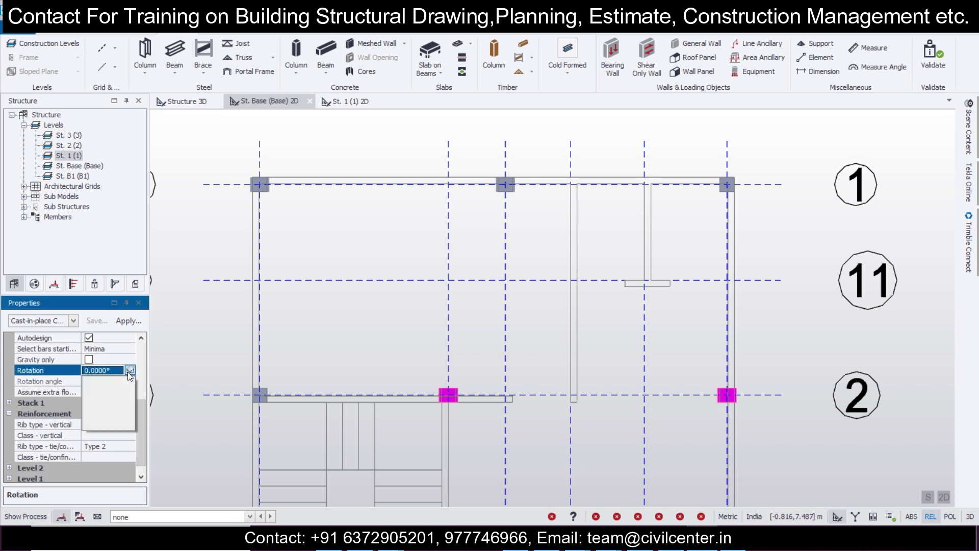
click(111, 393)
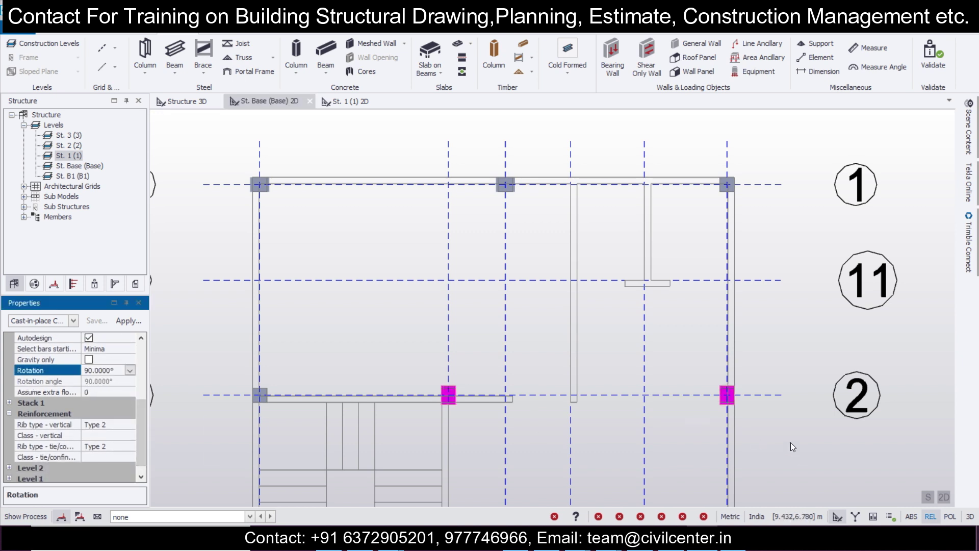
Pan the plan to grids 2 and 3 and start placing concrete columns.
scroll(528, 376, down, 2)
middle_drag(528, 376, 533, 269)
middle_drag(548, 337, 541, 299)
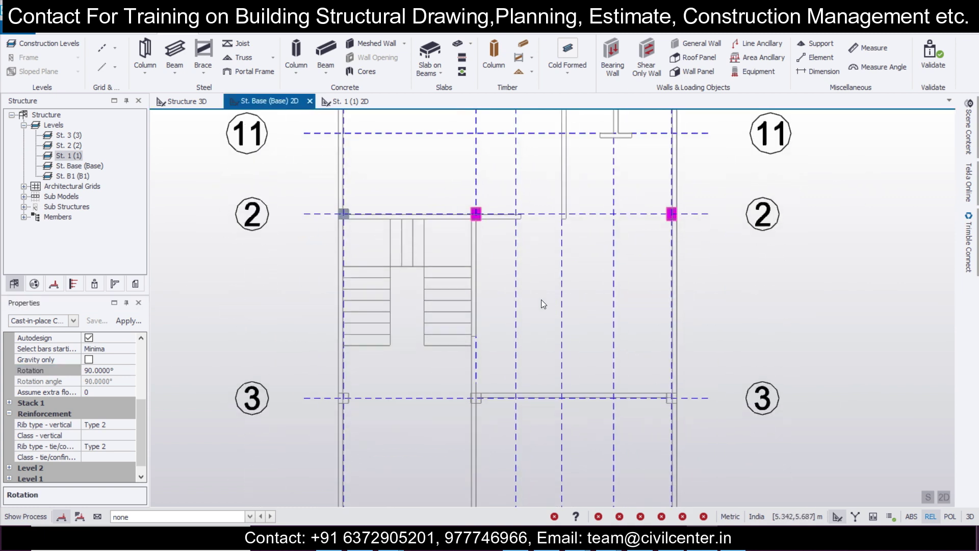
scroll(597, 370, up, 1)
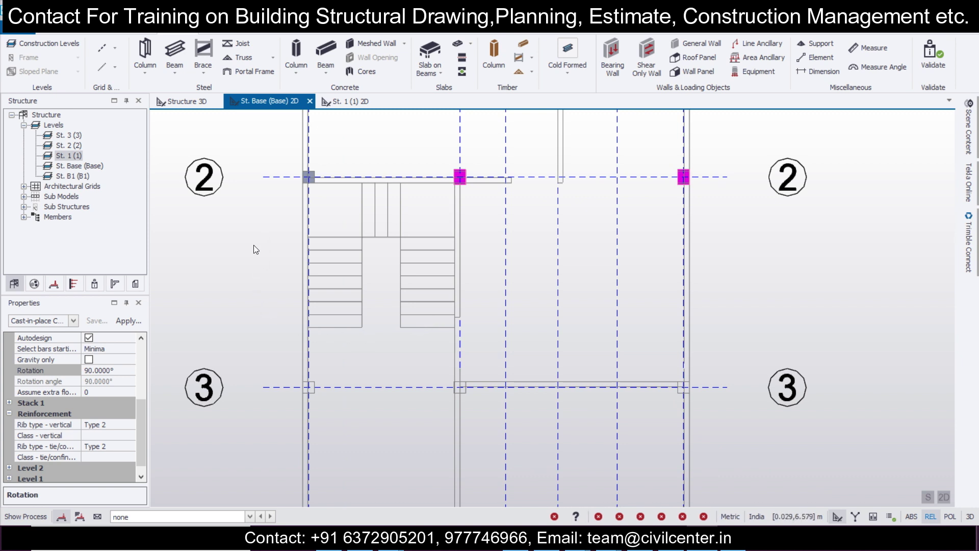
click(74, 321)
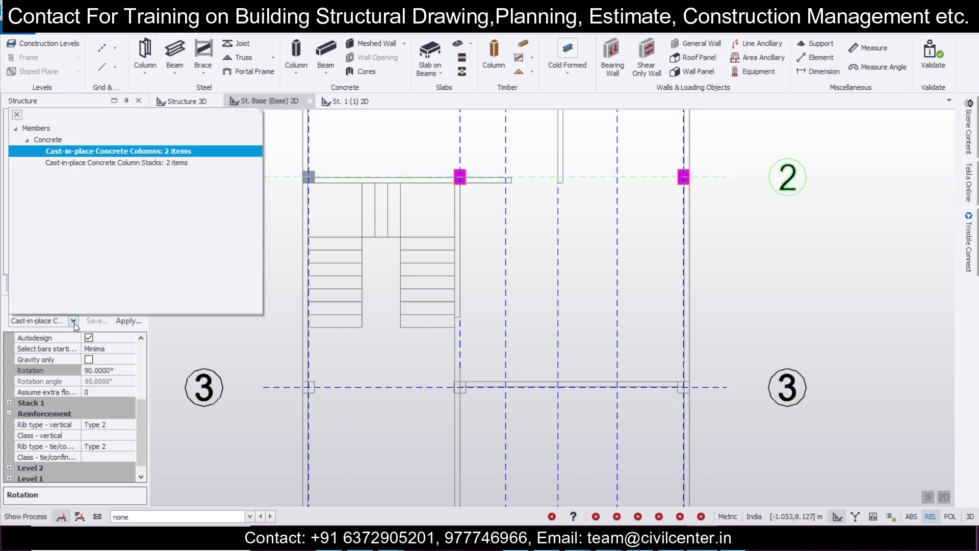
key(Escape)
click(296, 51)
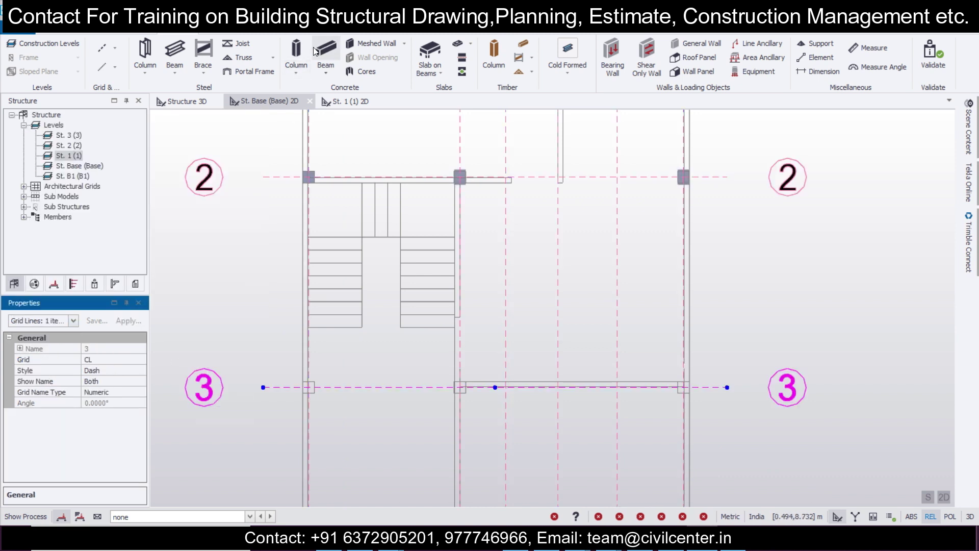
Place c1-230x300 columns at the left, middle and right grid 3 intersections, then select the left one.
click(74, 320)
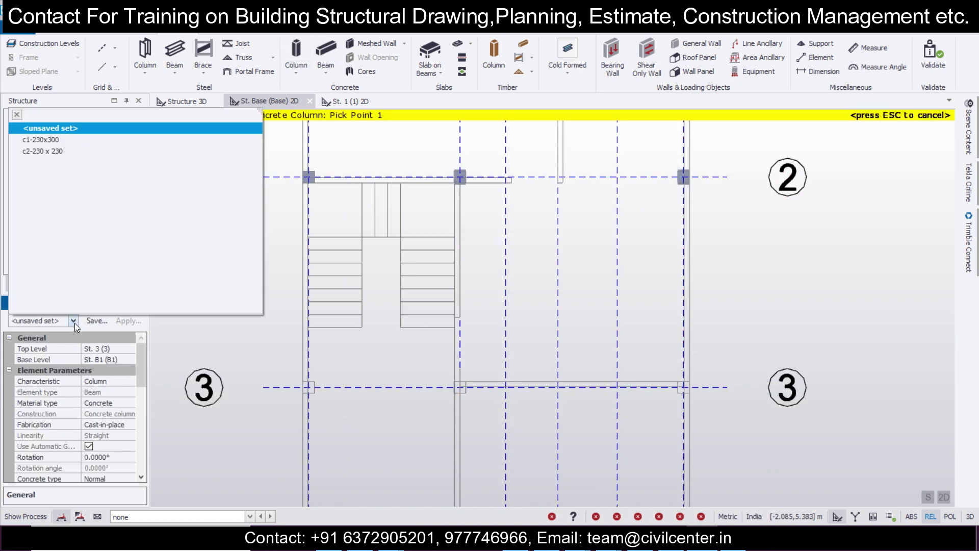
click(90, 141)
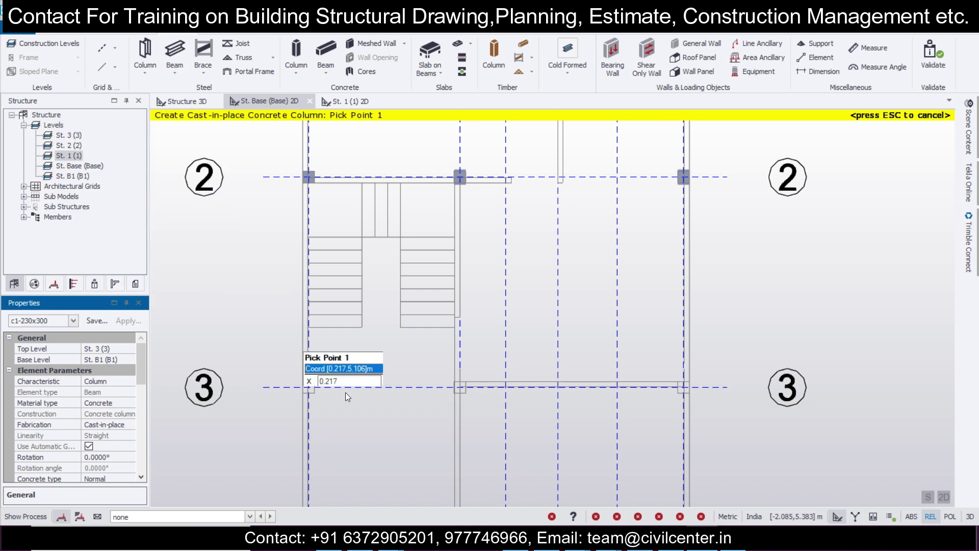
click(301, 391)
click(450, 393)
click(671, 394)
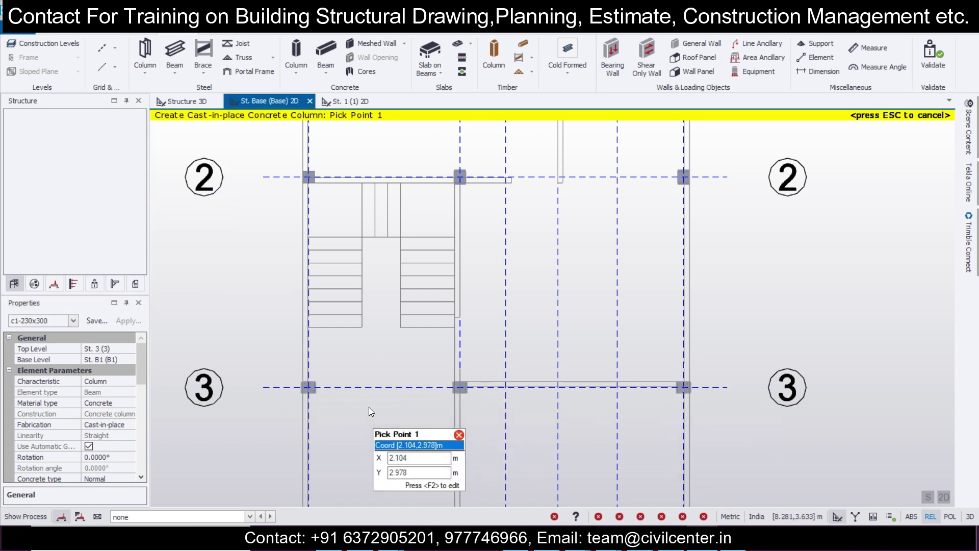
key(Escape)
scroll(362, 399, down, 2)
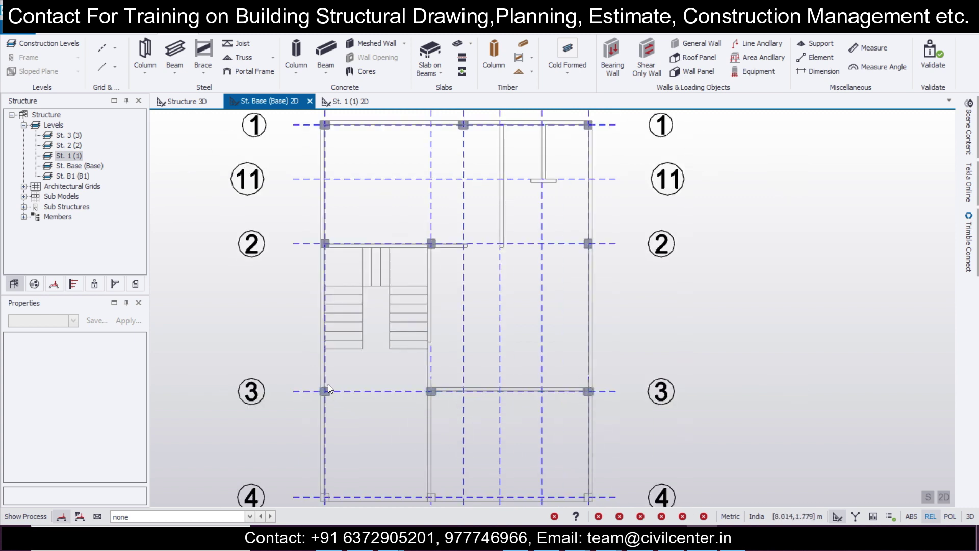
scroll(329, 388, up, 2)
click(320, 396)
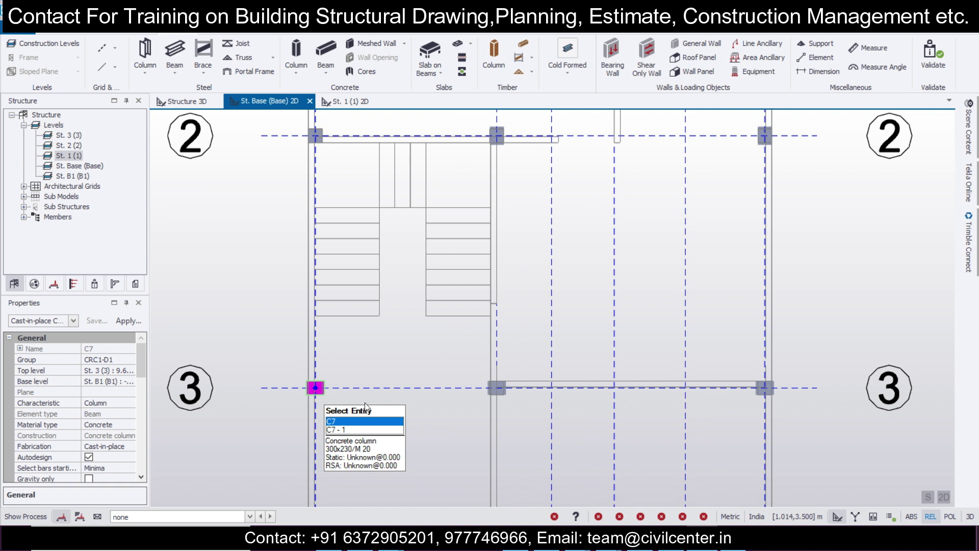
Select the middle and right grid 3 columns and set their Rotation to 90.0000°.
click(504, 395)
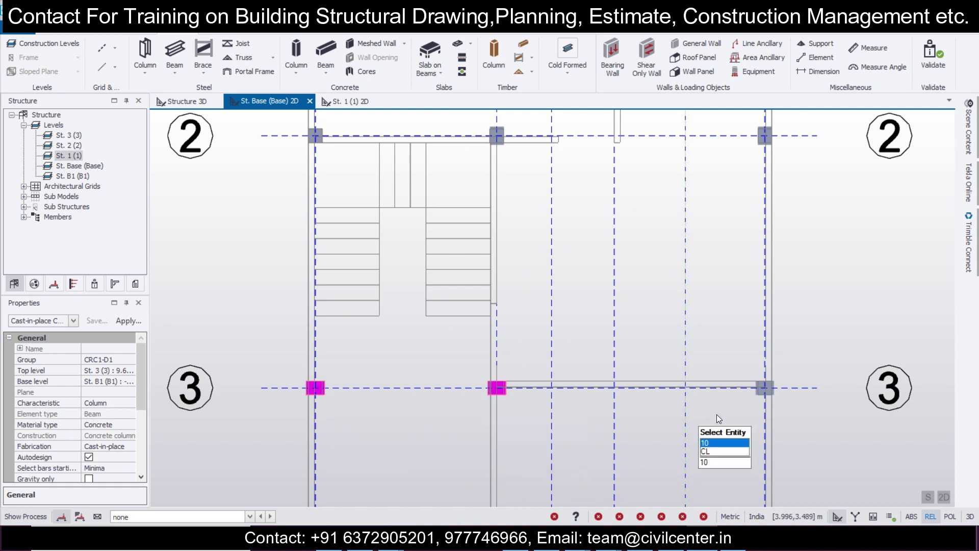
click(760, 394)
click(74, 321)
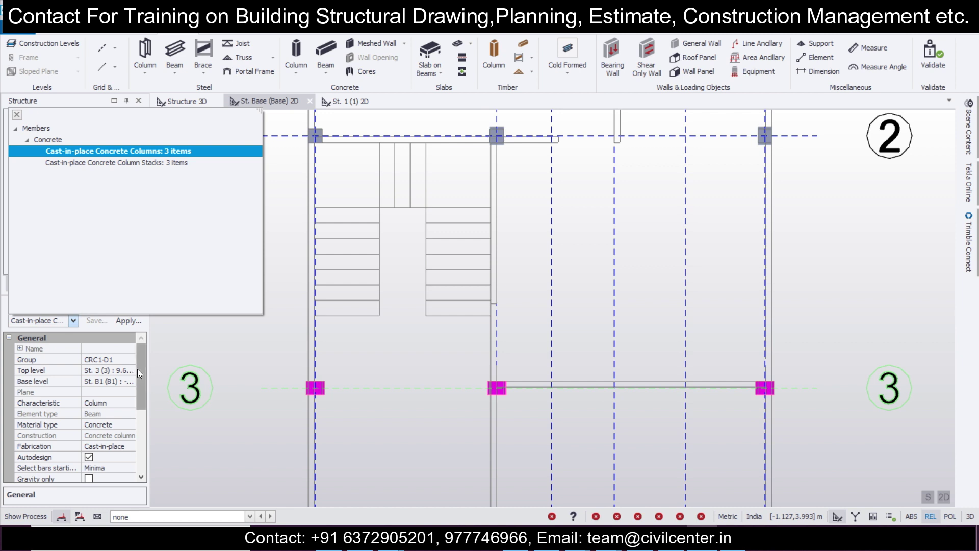
drag(136, 369, 140, 402)
click(131, 410)
click(130, 410)
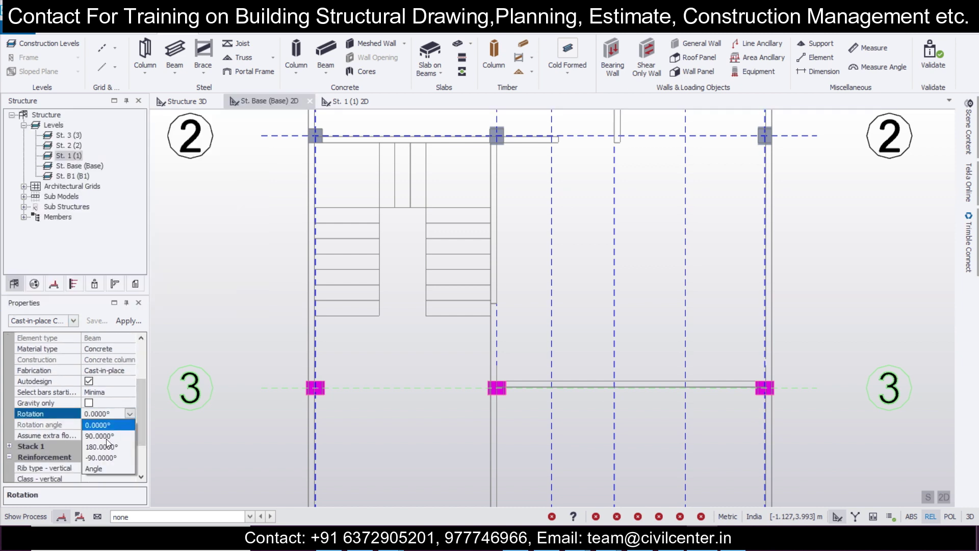
click(106, 435)
scroll(361, 397, down, 2)
middle_drag(361, 397, 352, 362)
scroll(341, 453, up, 1)
scroll(267, 323, up, 2)
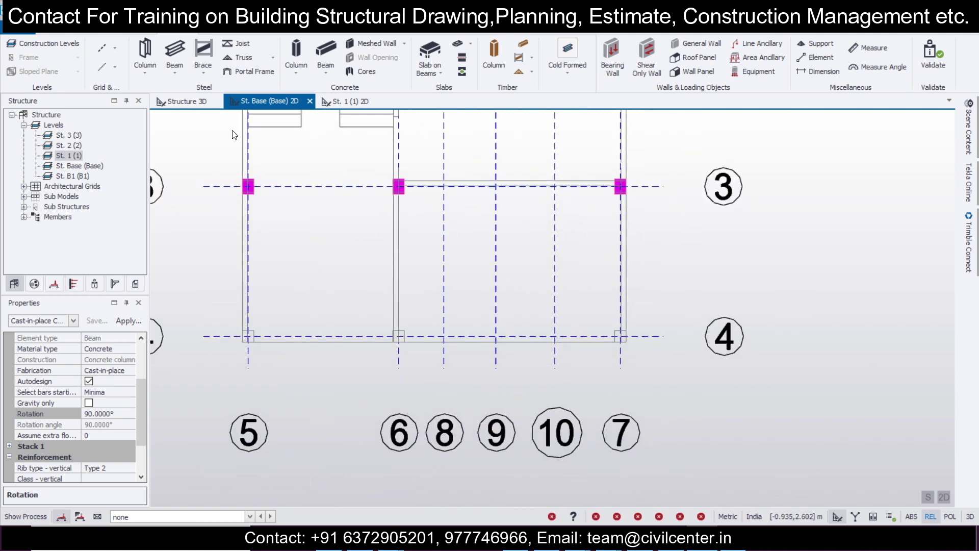
Place c2-230 x 230 concrete columns at the middle and right grid 4 intersections, then show Structure 3D.
click(295, 50)
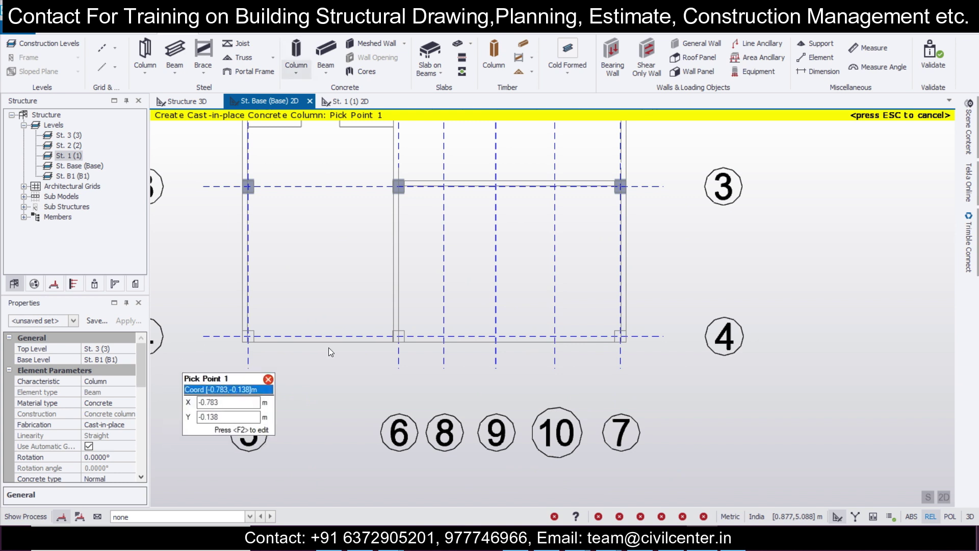
click(73, 320)
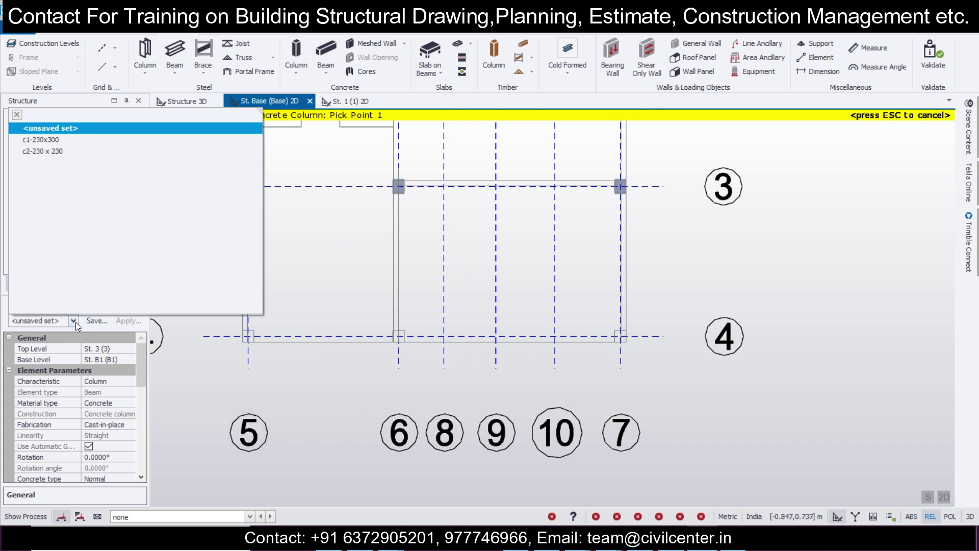
click(89, 152)
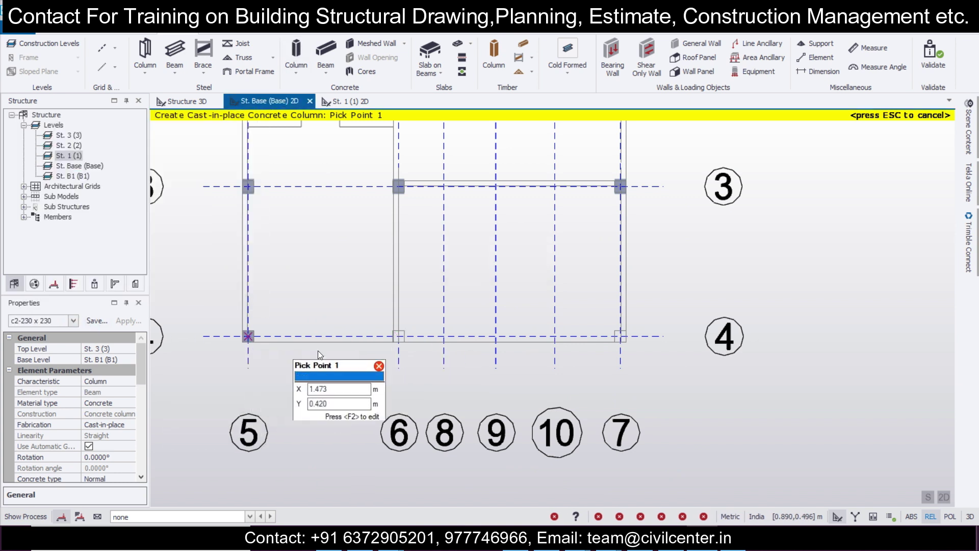
click(401, 337)
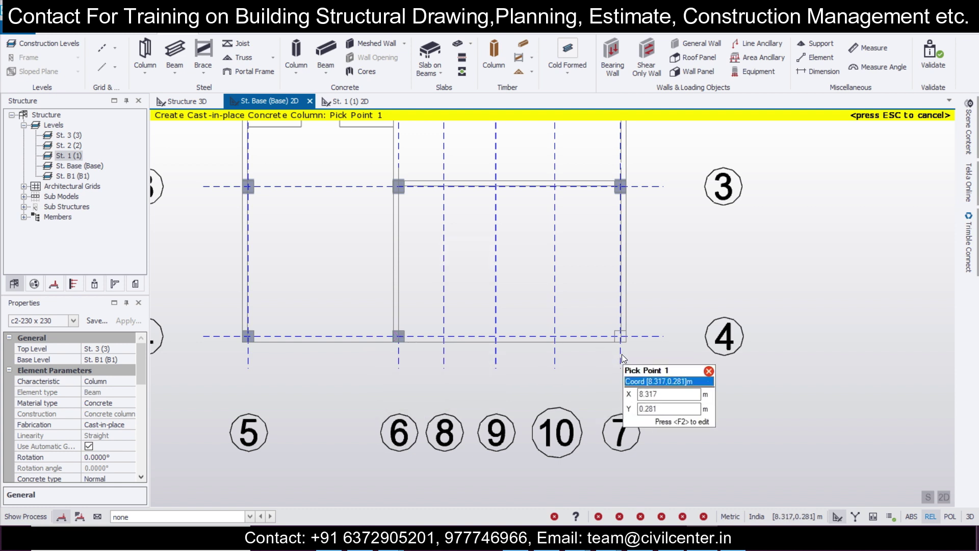
click(623, 339)
scroll(590, 387, down, 2)
scroll(609, 337, up, 4)
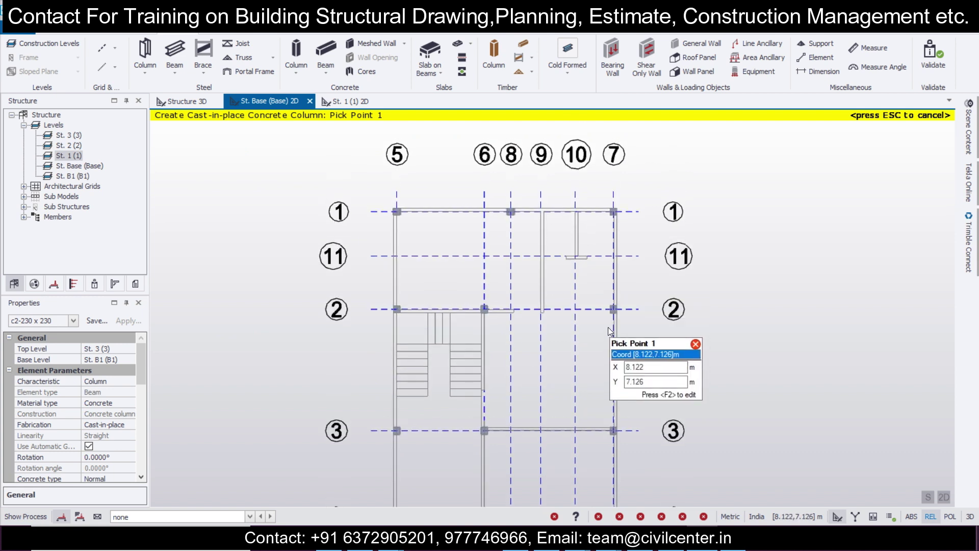
scroll(596, 258, down, 2)
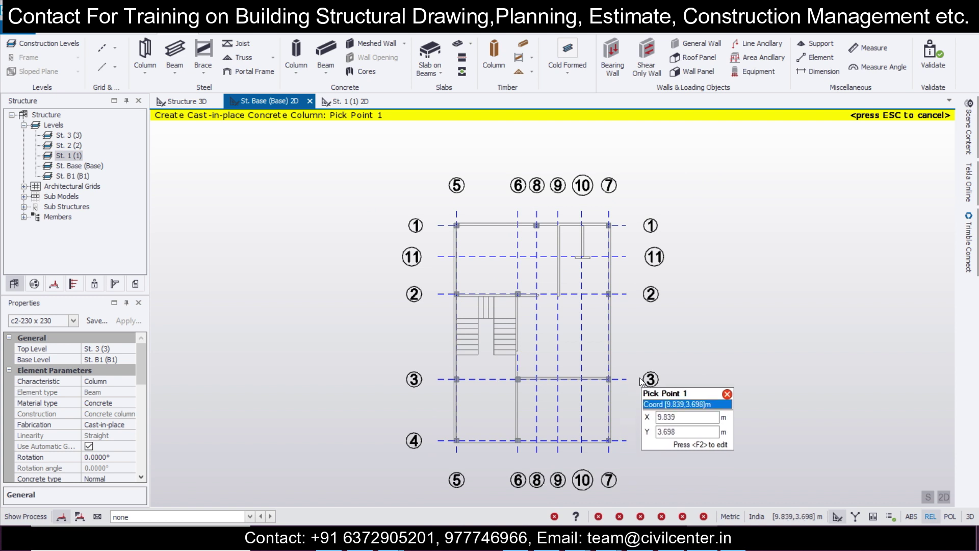
key(Escape)
click(186, 101)
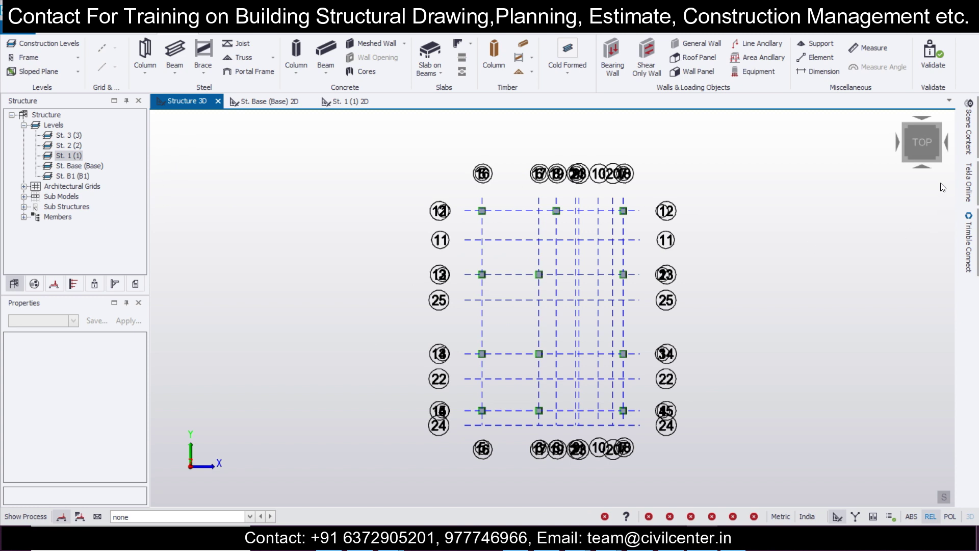
Switch to an isometric view orbited to the front-left, then run Validate on the column model.
click(934, 210)
middle_drag(783, 368, 513, 460)
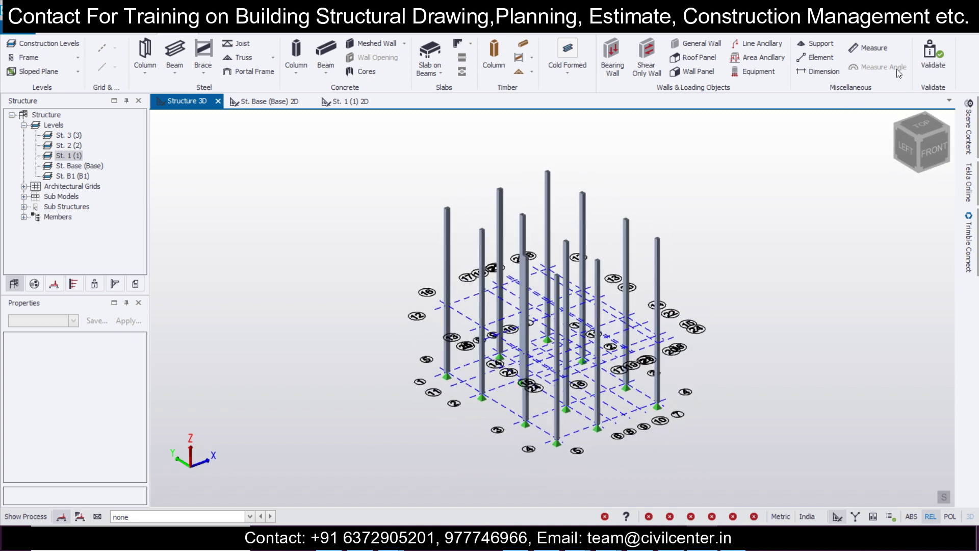
click(929, 56)
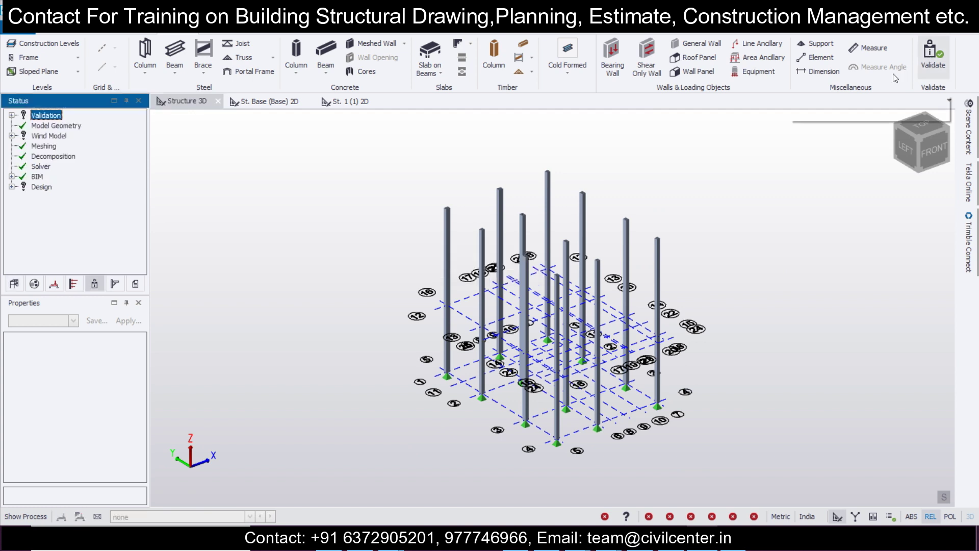
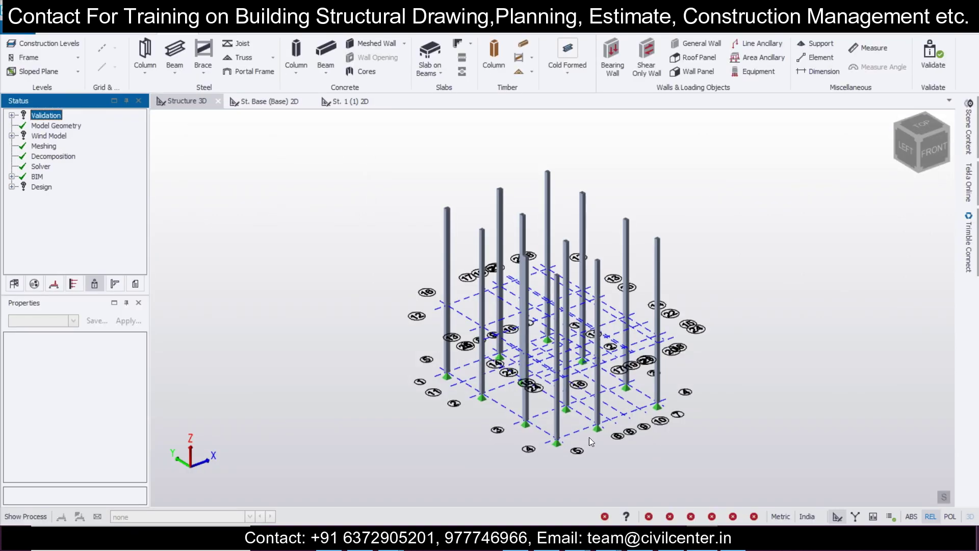
Open the St. Base 2D plan and start a concrete beam, showing its 250x500 section.
click(261, 103)
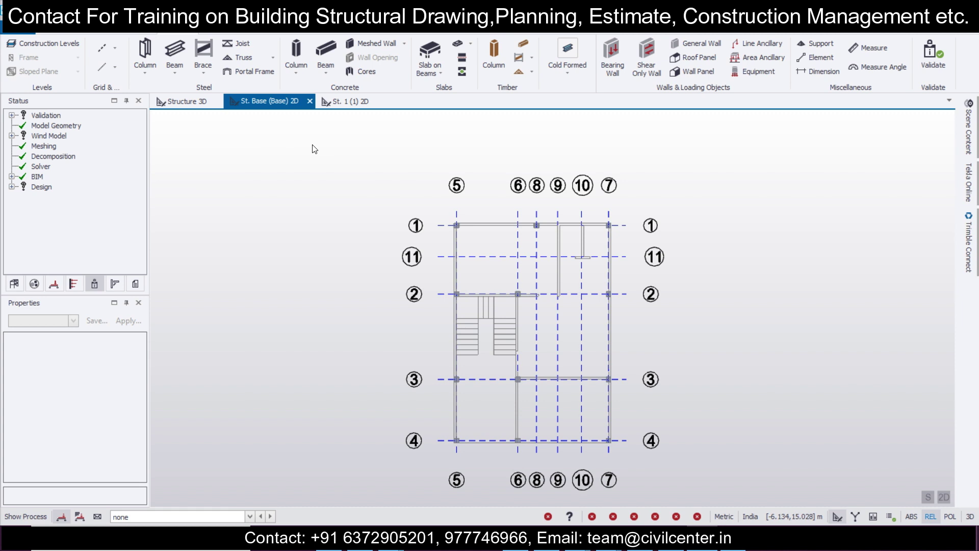
click(329, 51)
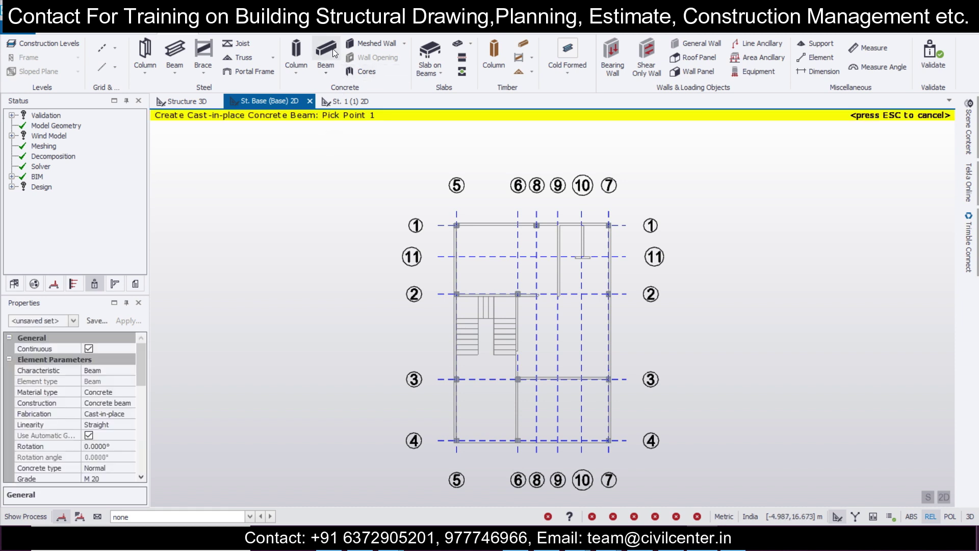
click(74, 321)
click(73, 321)
scroll(141, 390, down, 3)
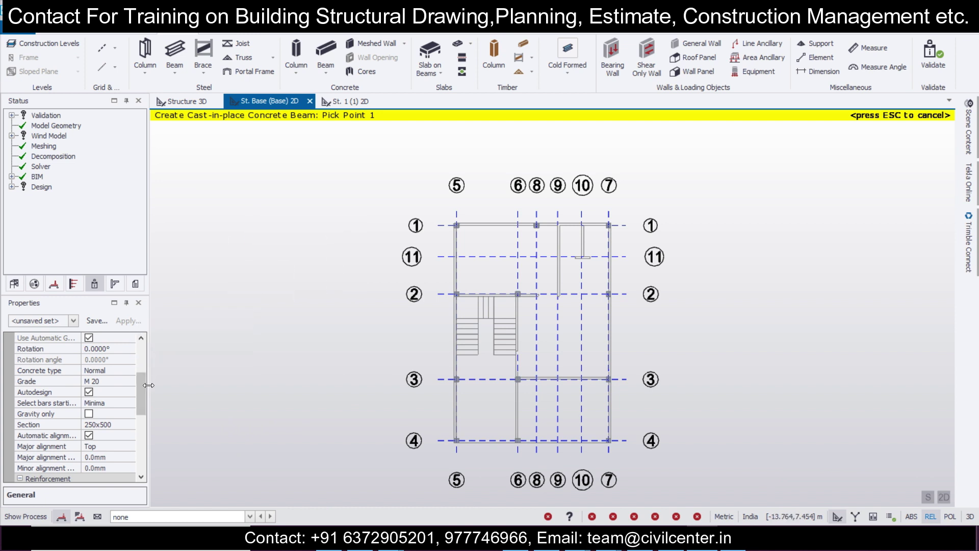
drag(145, 389, 147, 399)
Change the beam section to 230x300 (breadth 230, depth 300).
click(125, 393)
click(130, 392)
click(116, 411)
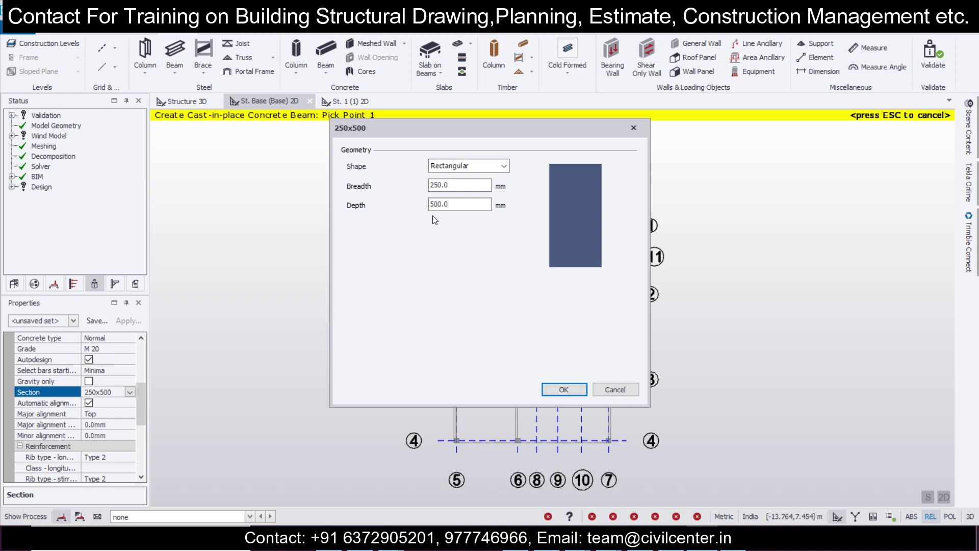
triple_click(449, 185)
text(230)
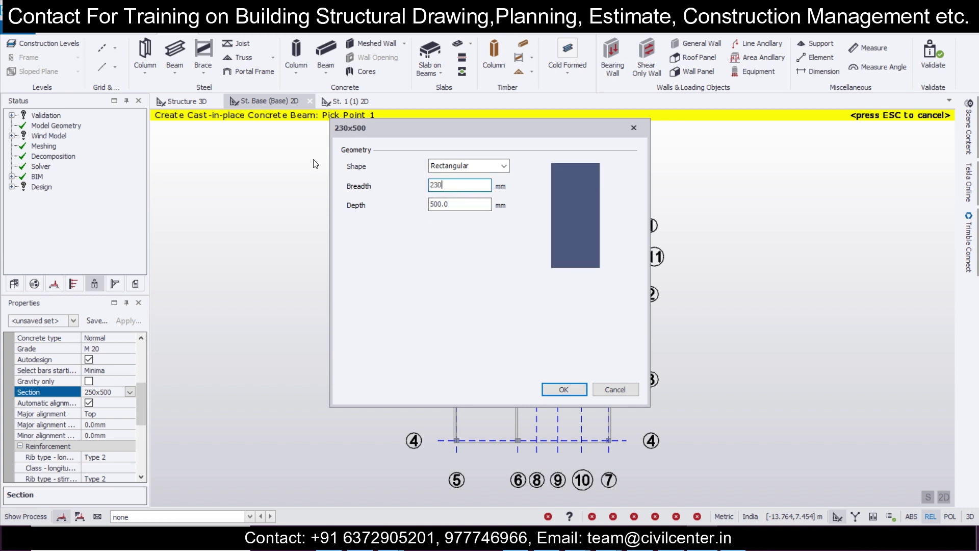
triple_click(447, 202)
text(300)
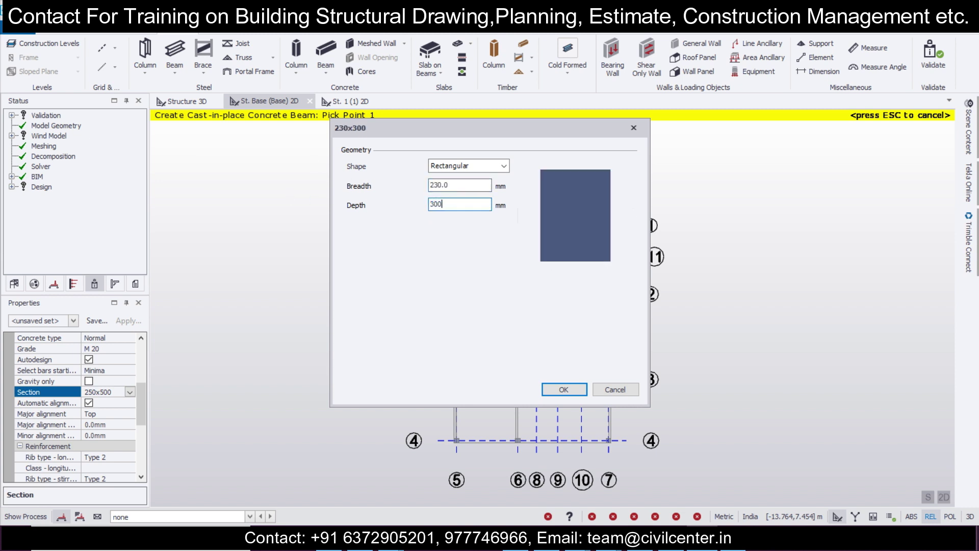
click(583, 394)
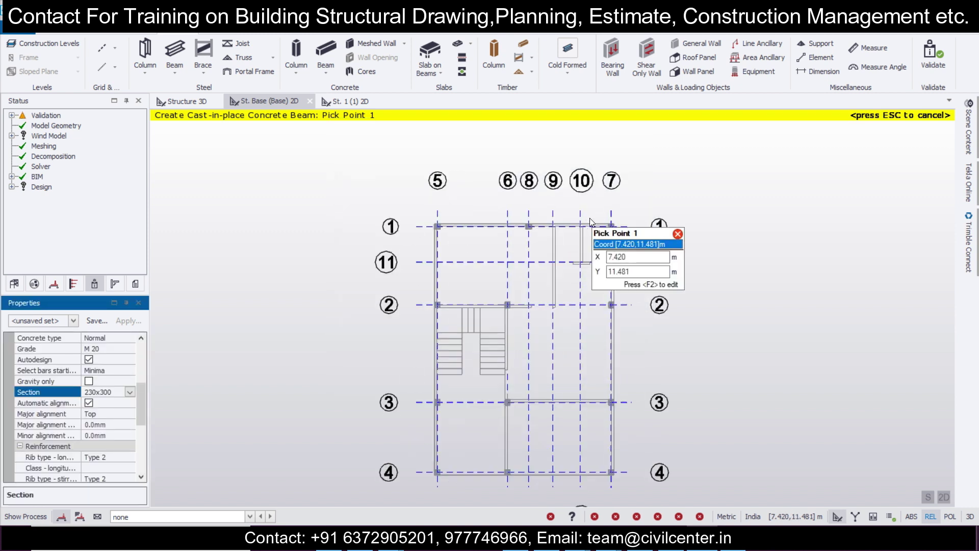
Place 230x300 beams along grid 11 and from grid 1 to grid 11, then stop placing.
scroll(616, 272, up, 5)
scroll(618, 271, up, 2)
click(619, 270)
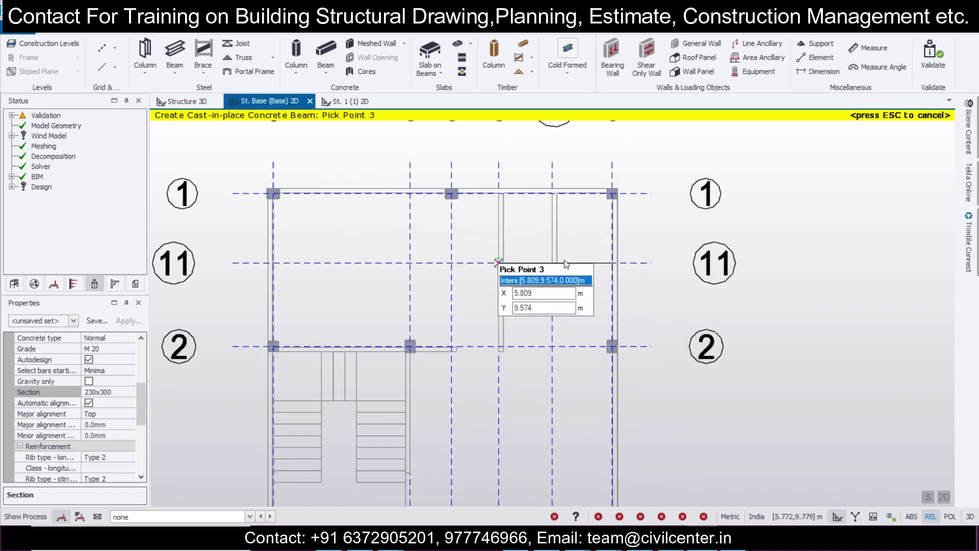
click(497, 255)
click(558, 194)
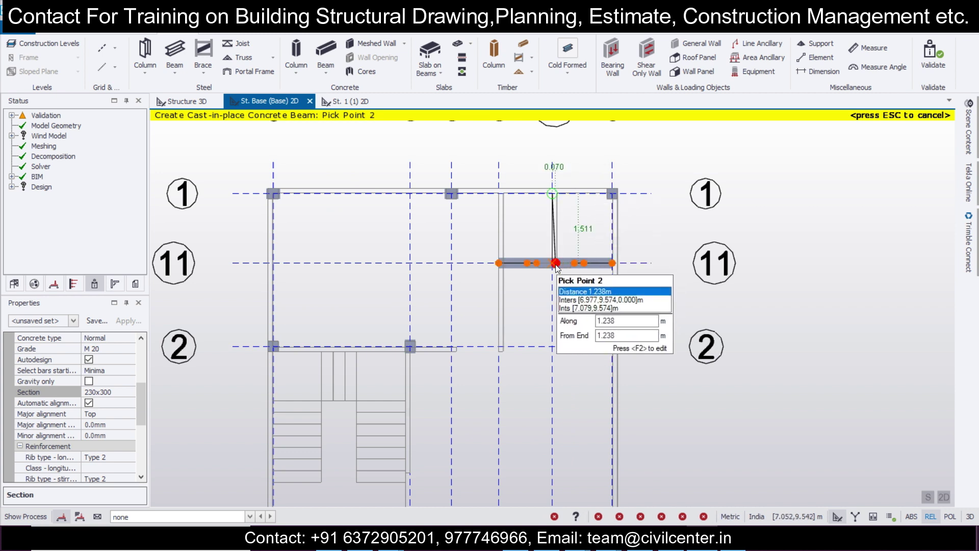
click(548, 267)
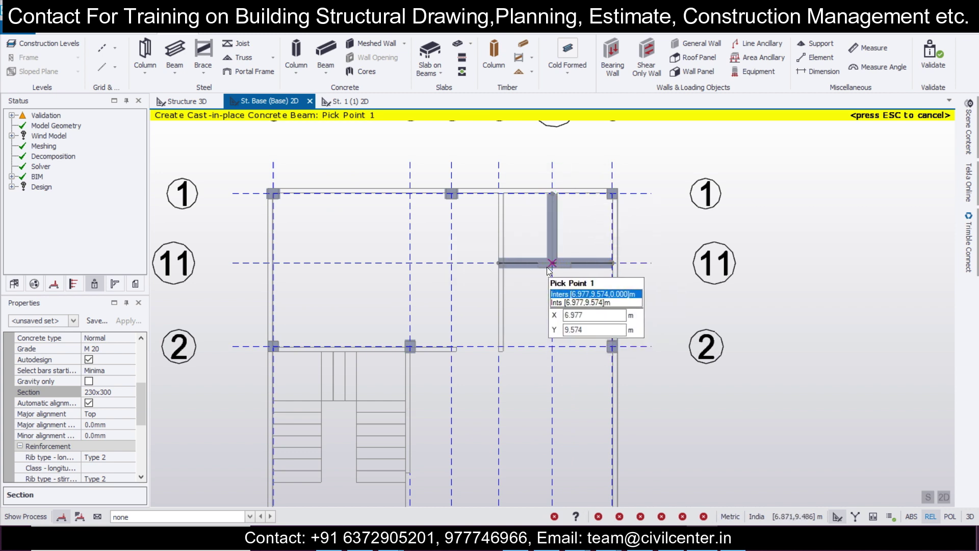
scroll(493, 278, down, 2)
middle_drag(460, 273, 521, 319)
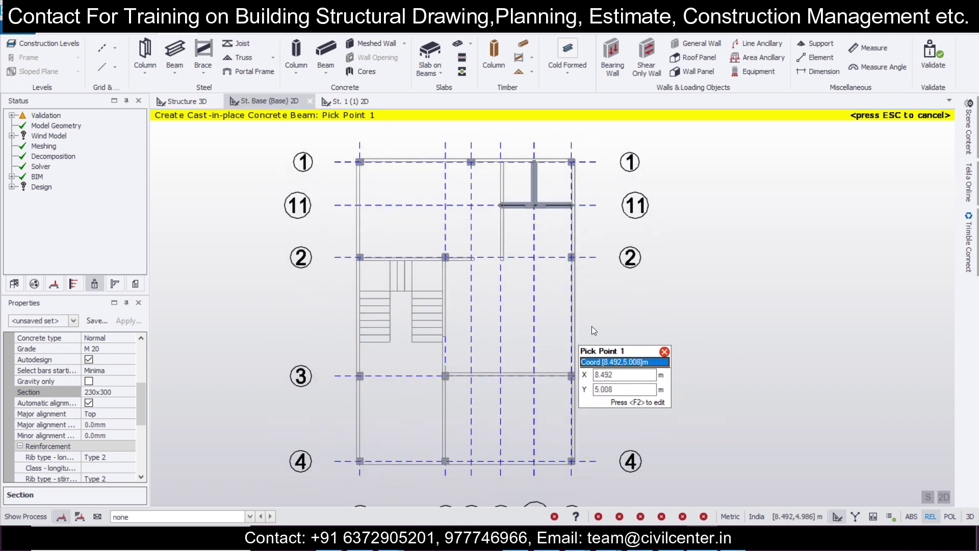
key(Escape)
Set both end fixities of the grid 11 beam to Pin.
scroll(550, 193, up, 2)
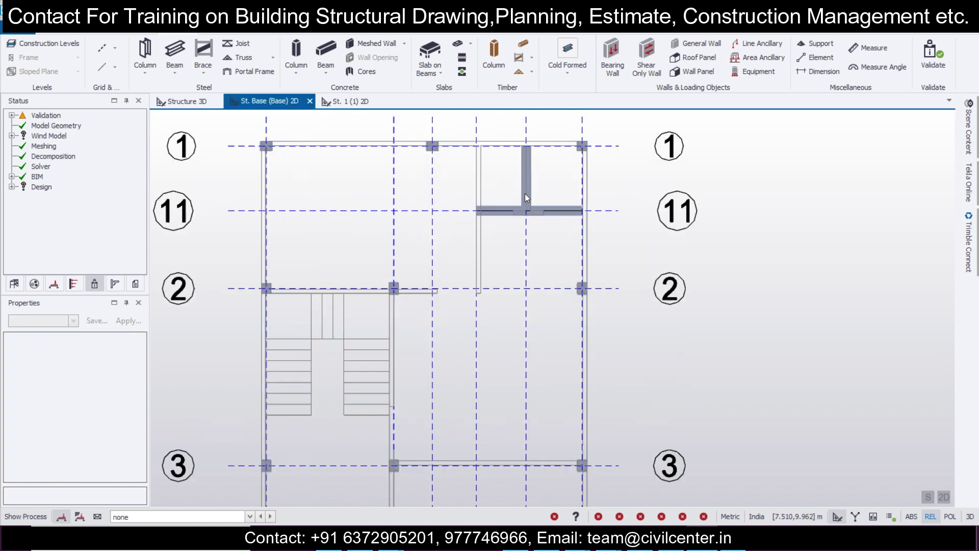
click(512, 207)
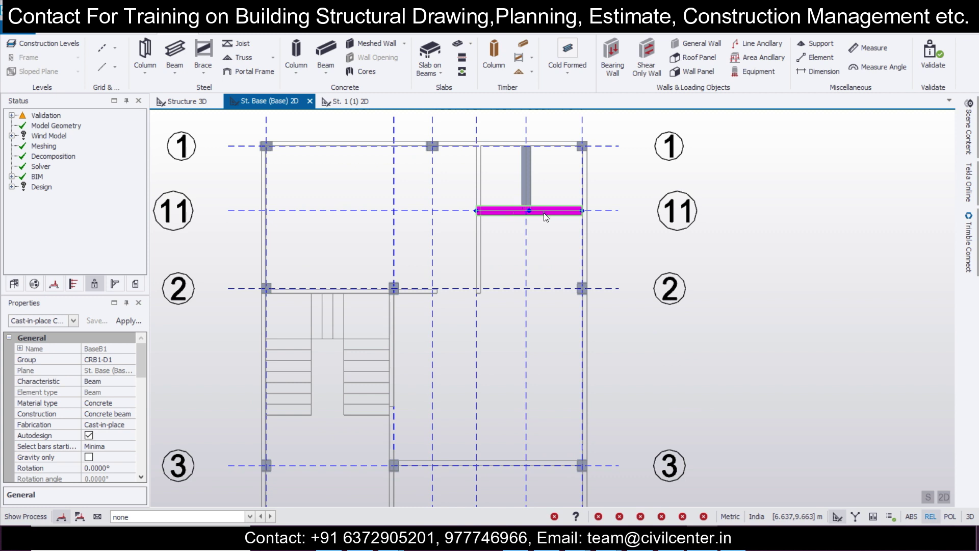
double_click(521, 230)
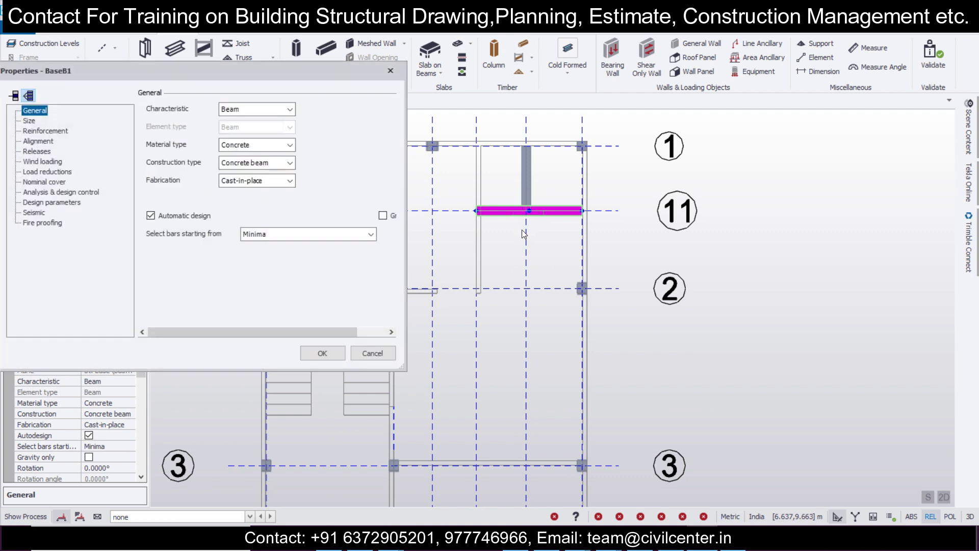
click(35, 151)
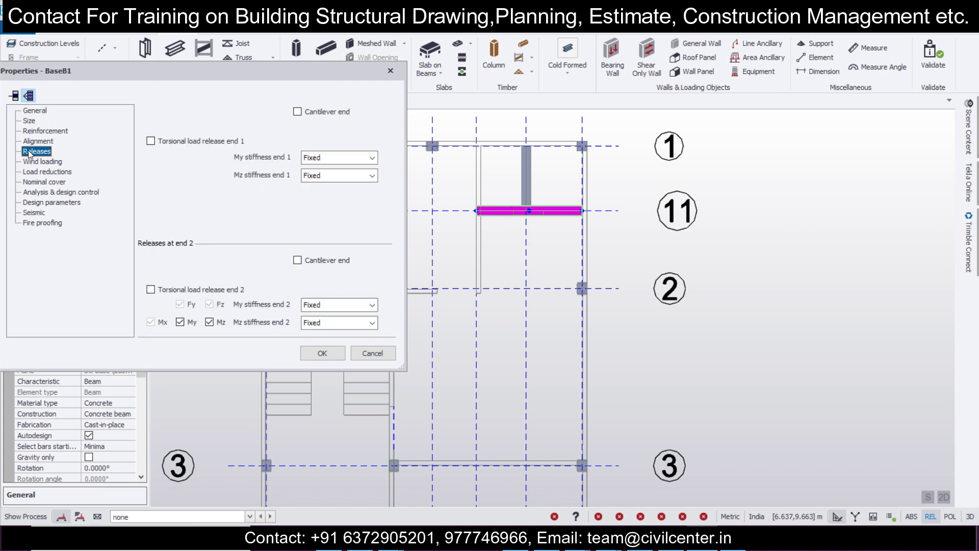
click(263, 111)
click(250, 123)
click(271, 260)
click(271, 271)
click(475, 243)
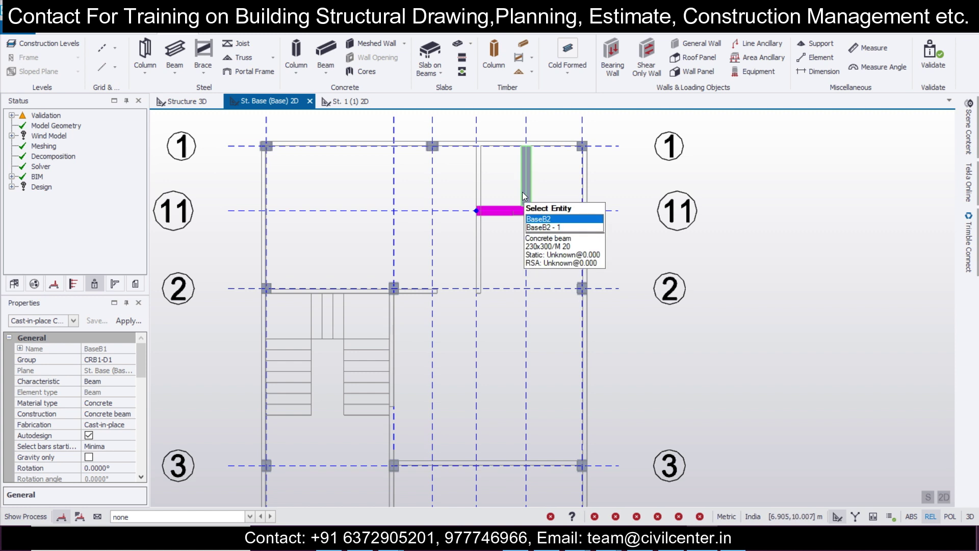
Set both end fixities of the grid 1–11 beam to Pin.
double_click(522, 191)
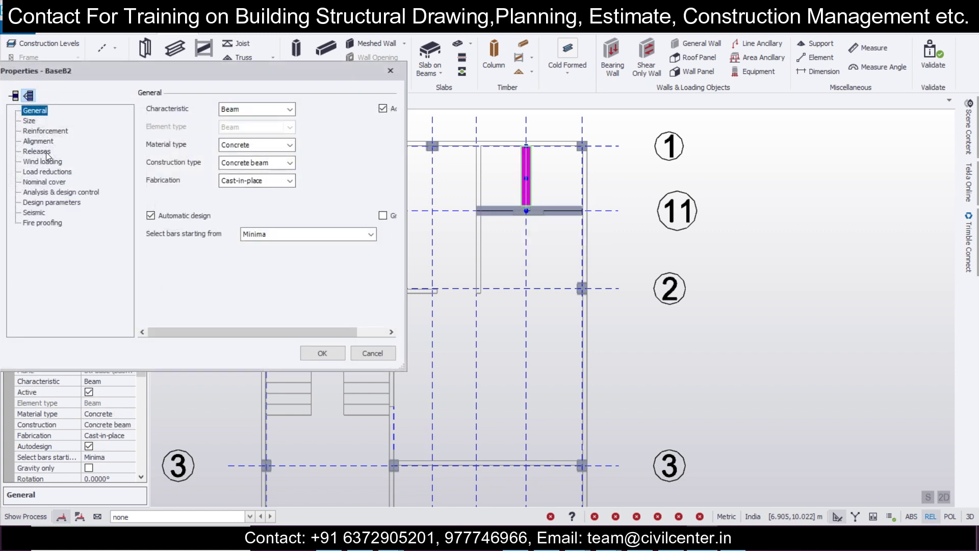
click(36, 151)
click(260, 111)
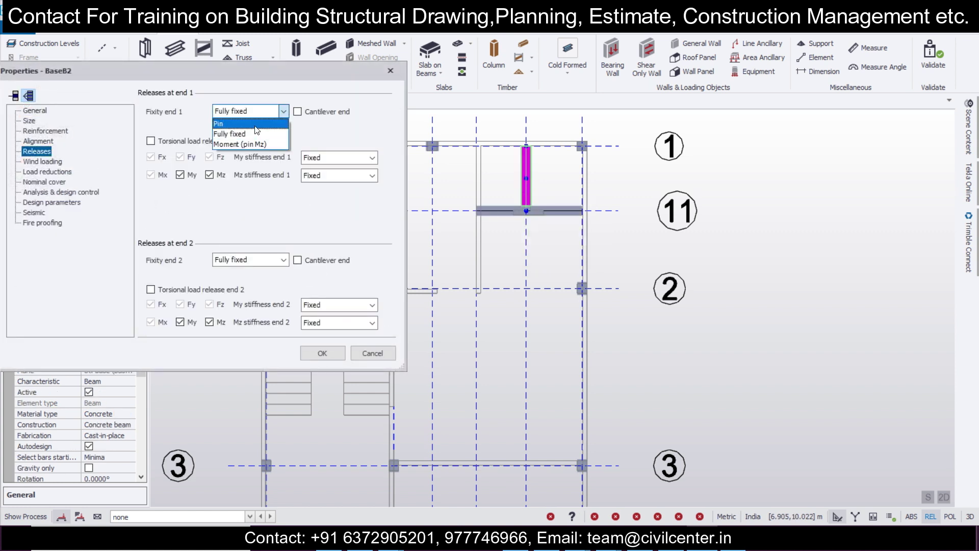
click(255, 126)
click(271, 260)
click(250, 272)
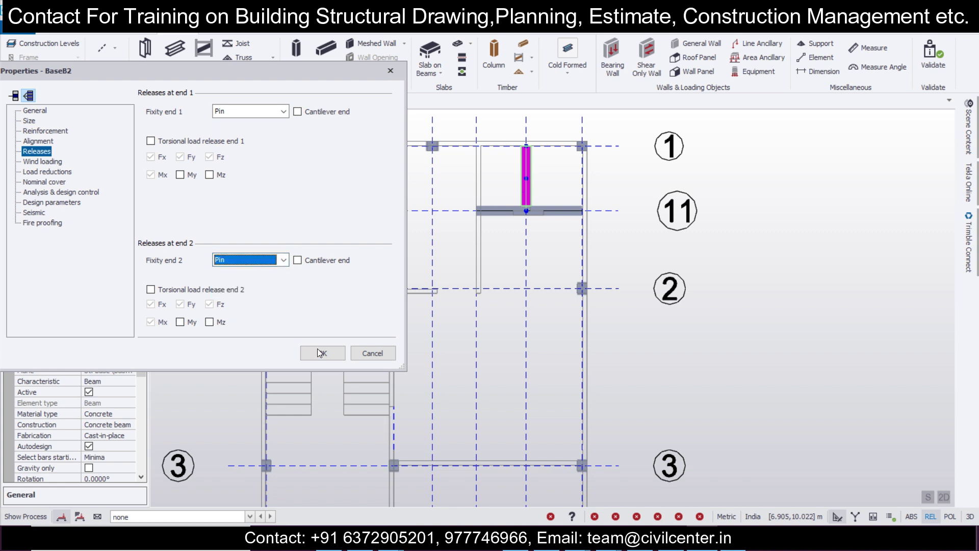
click(322, 353)
Add a concrete beam from grid 1 to grid 2.
middle_drag(411, 301, 427, 277)
scroll(410, 253, down, 1)
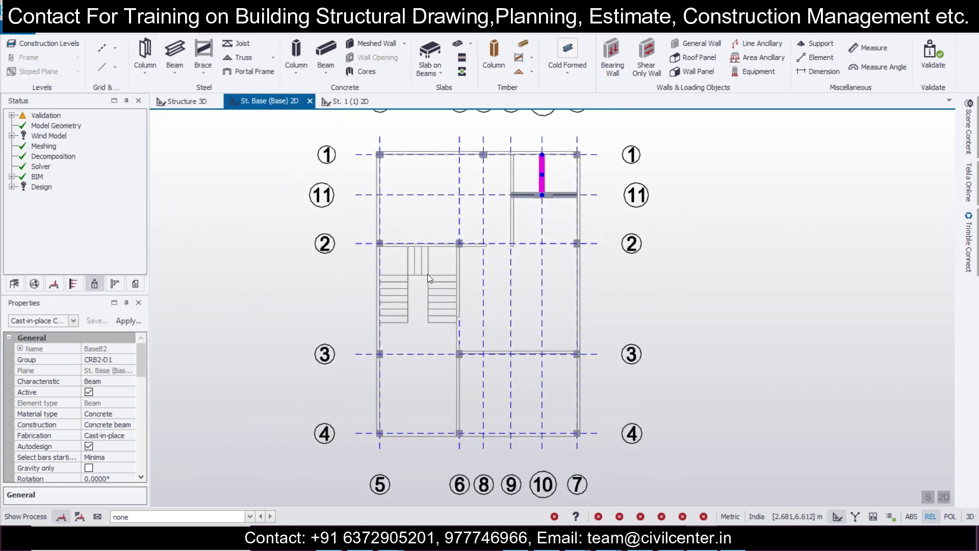
scroll(507, 220, up, 2)
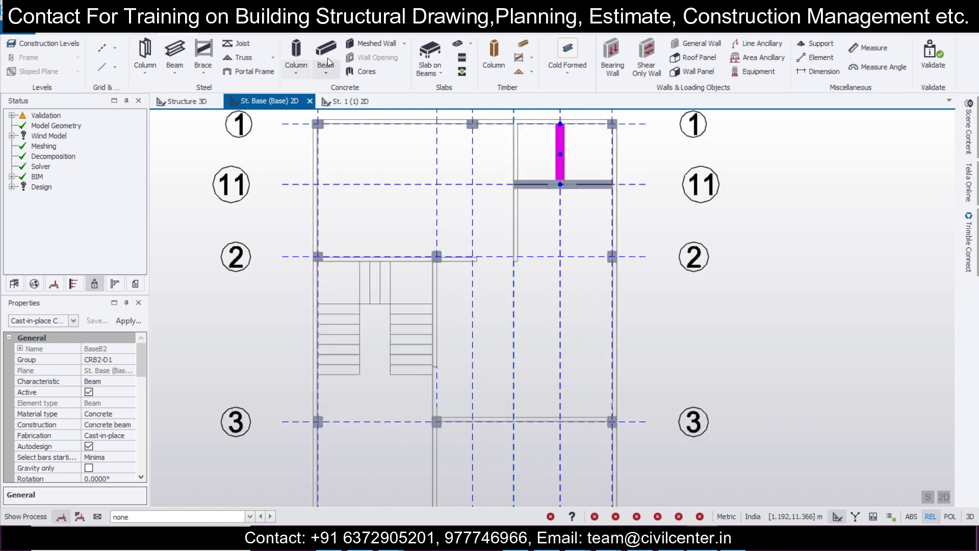
click(327, 61)
click(514, 124)
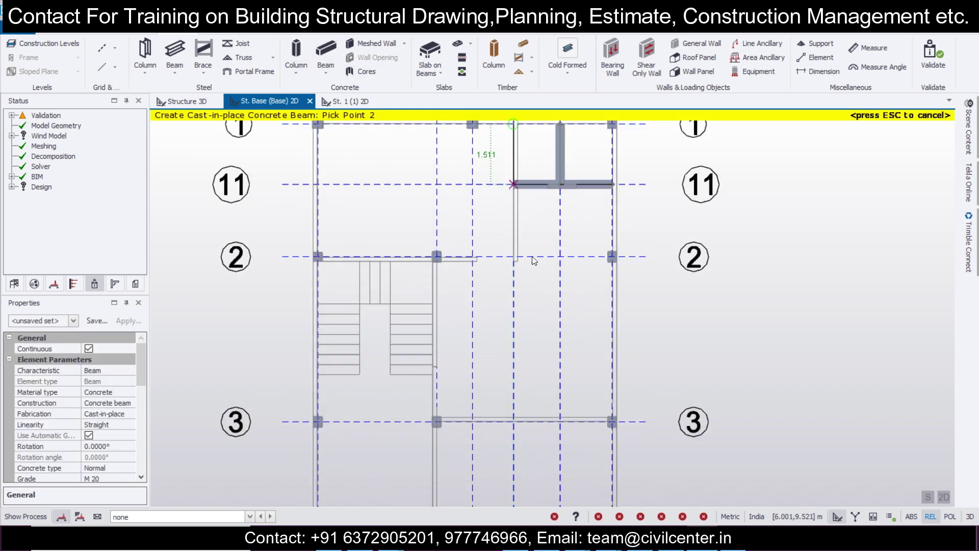
click(516, 260)
scroll(535, 249, down, 1)
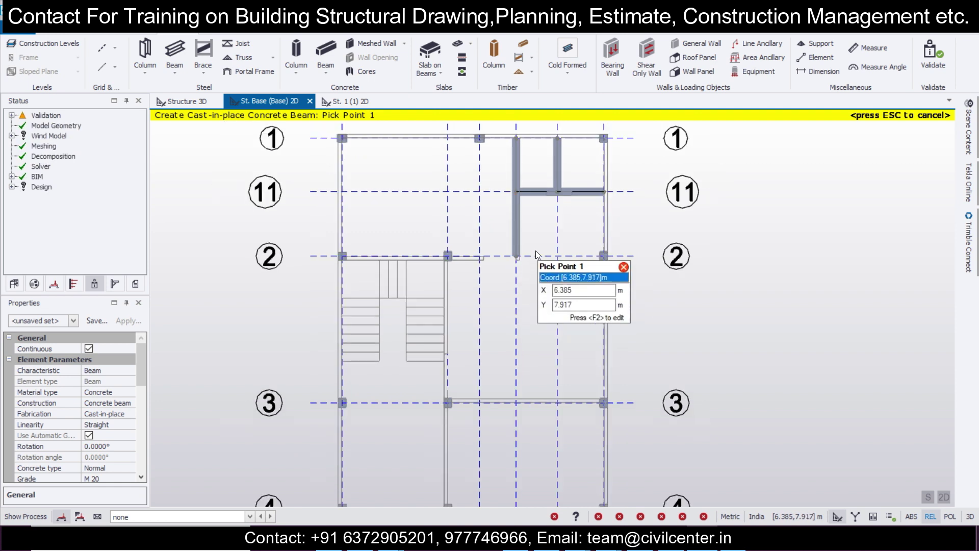
key(Escape)
Set both end fixities of the new grid 1–2 beam to Pin.
double_click(516, 240)
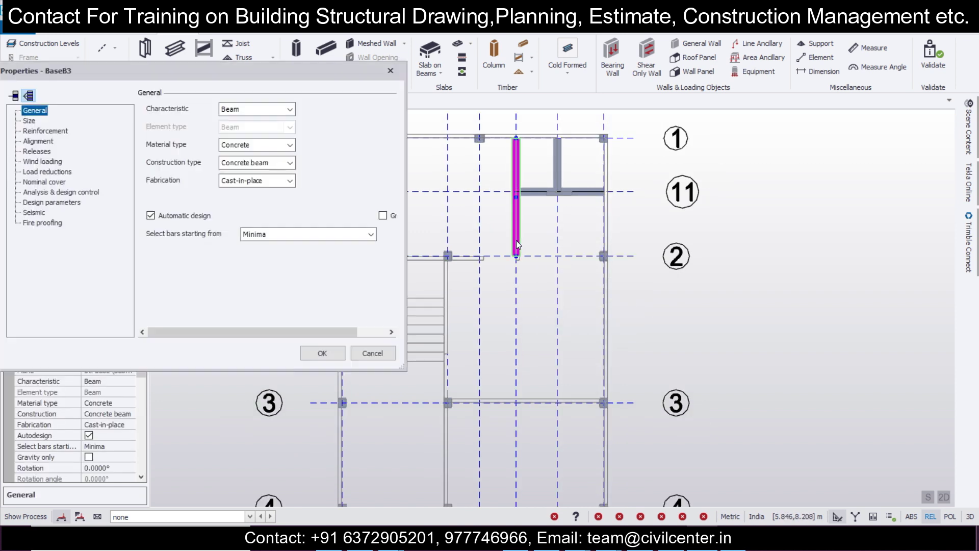
click(37, 151)
click(250, 111)
click(229, 123)
click(279, 261)
click(255, 268)
click(328, 349)
scroll(476, 323, down, 2)
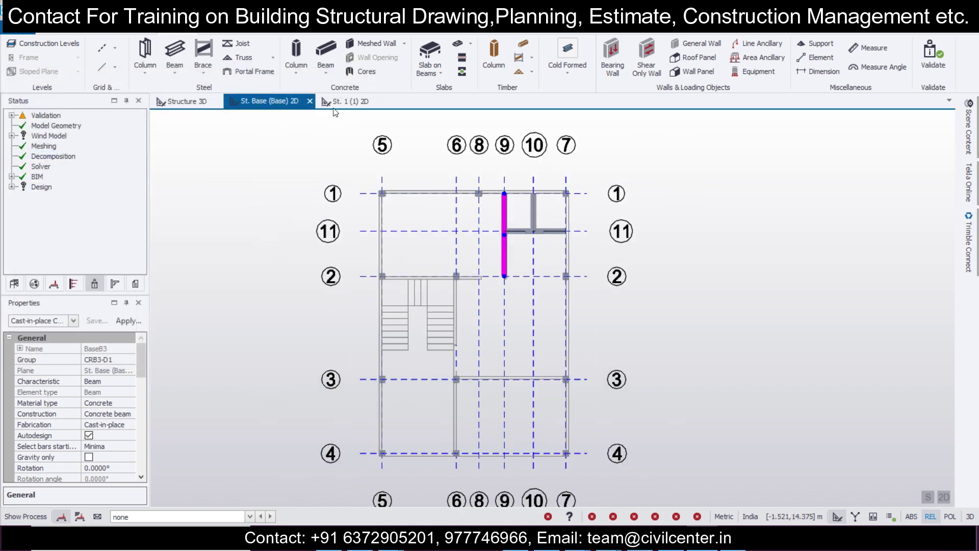
click(325, 53)
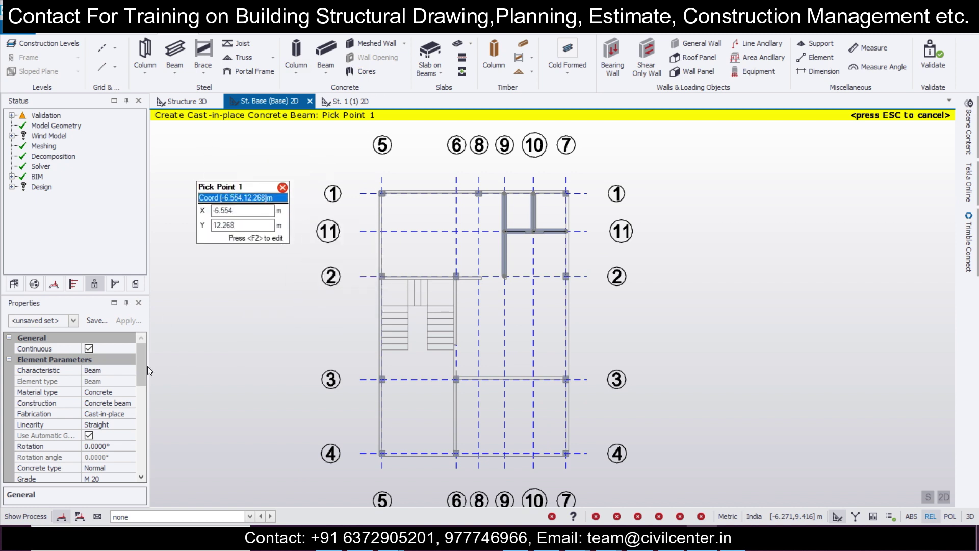
Save the 230x300 concrete beam settings as property set 'pb-230x300'.
click(74, 322)
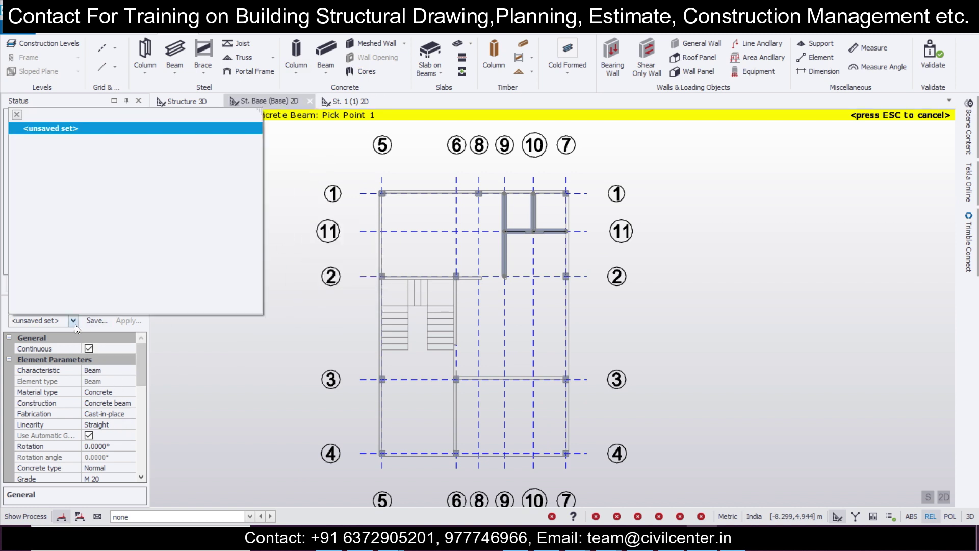
click(137, 359)
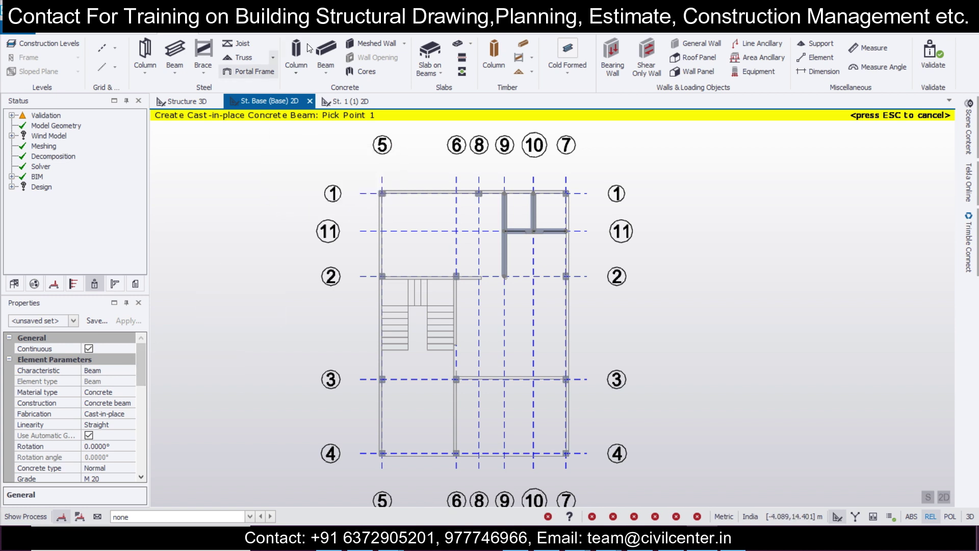
drag(139, 368, 146, 413)
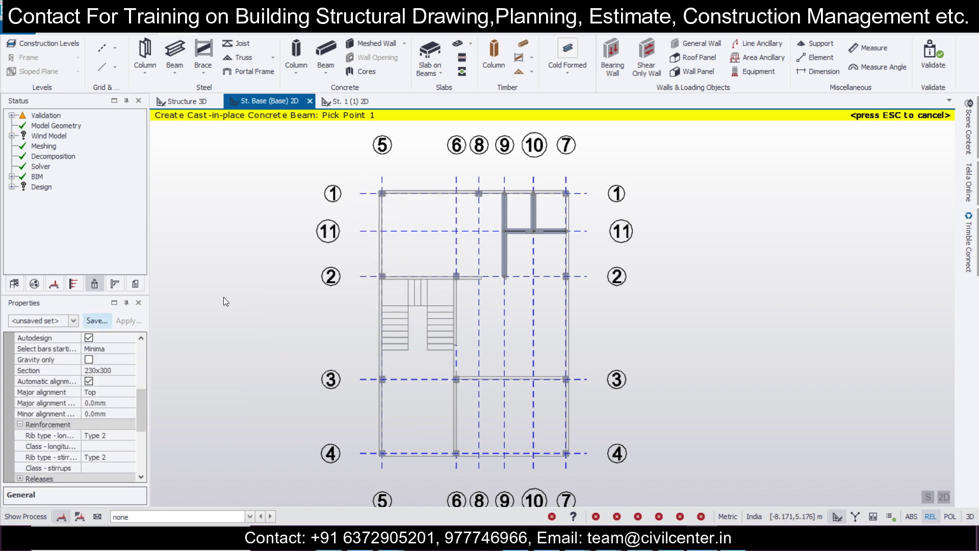
click(97, 319)
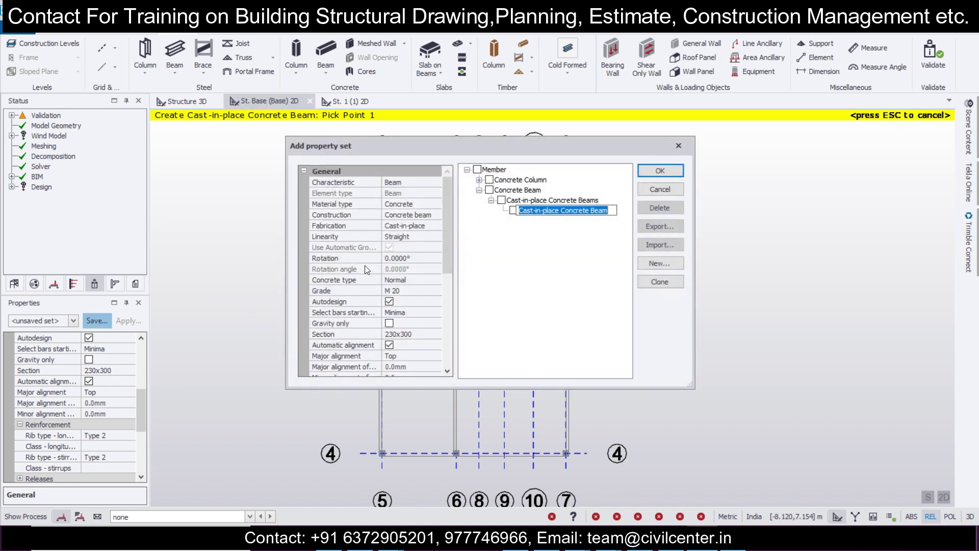
text(b-230x300)
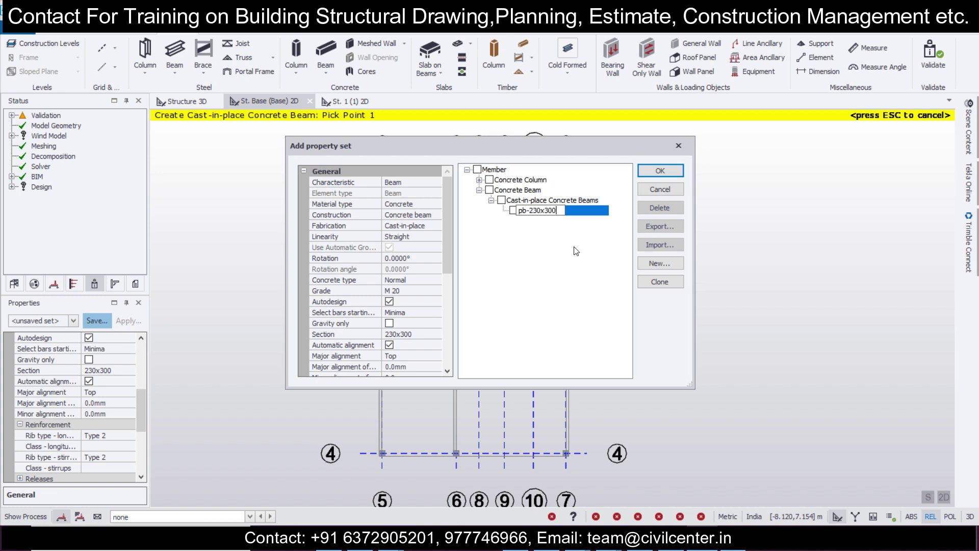
click(657, 167)
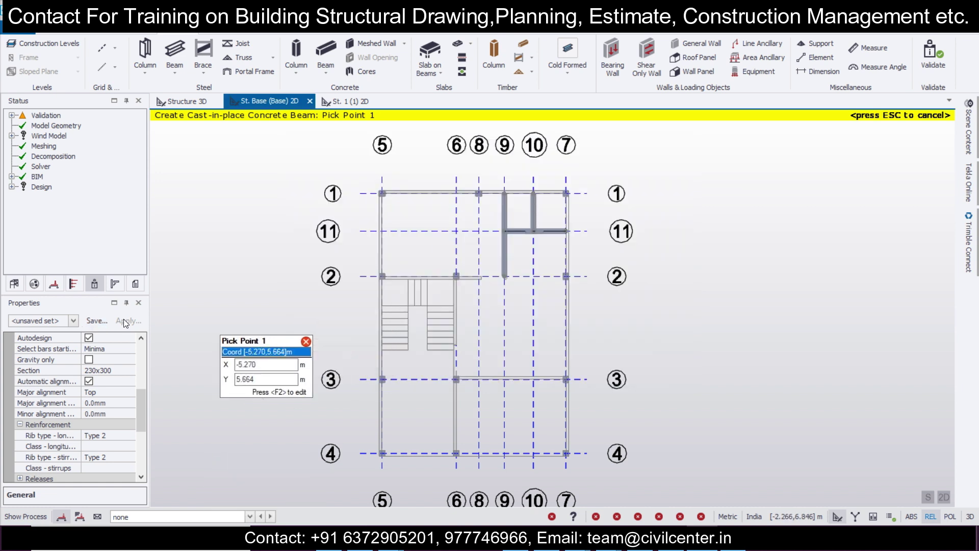
Apply the pb-230x300 set and place beams along grid lines 1, 5 and 7.
click(77, 322)
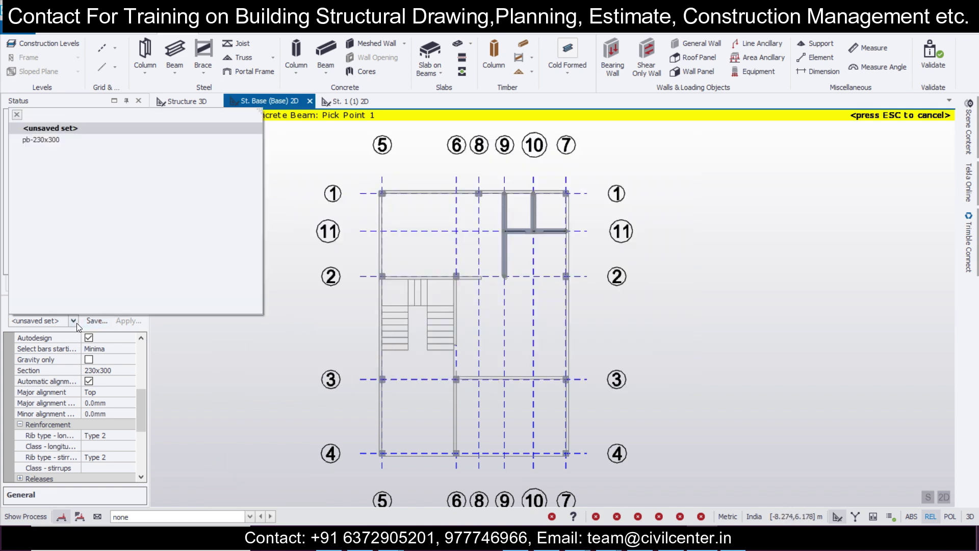
click(61, 138)
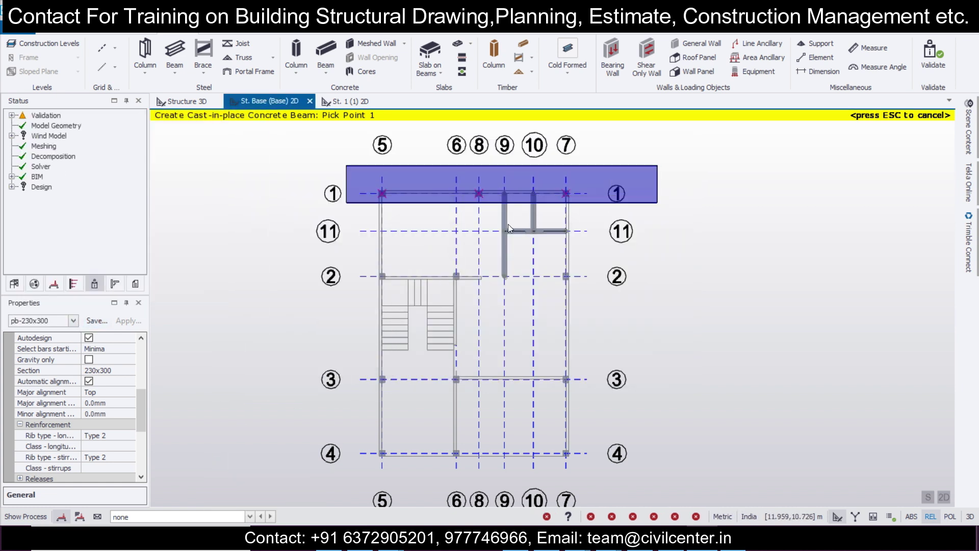
click(510, 195)
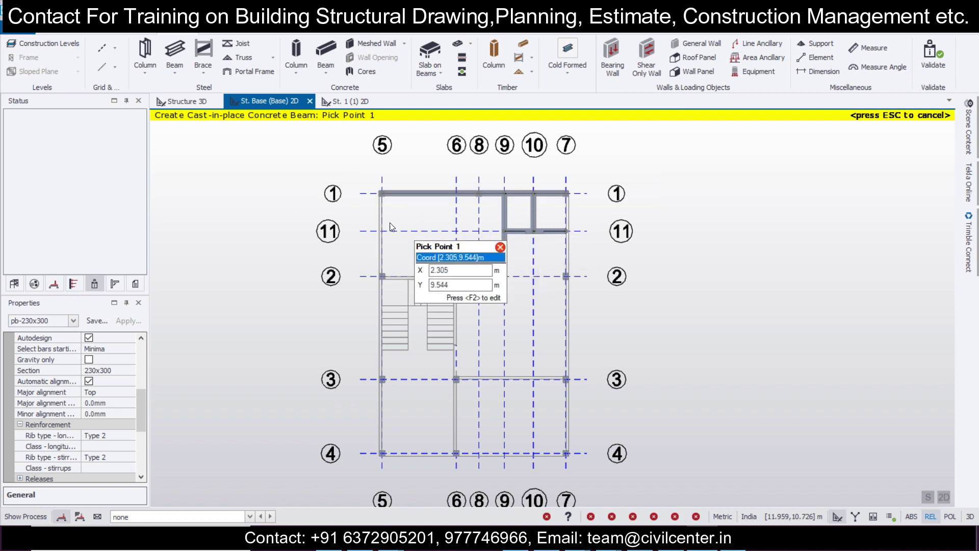
click(415, 476)
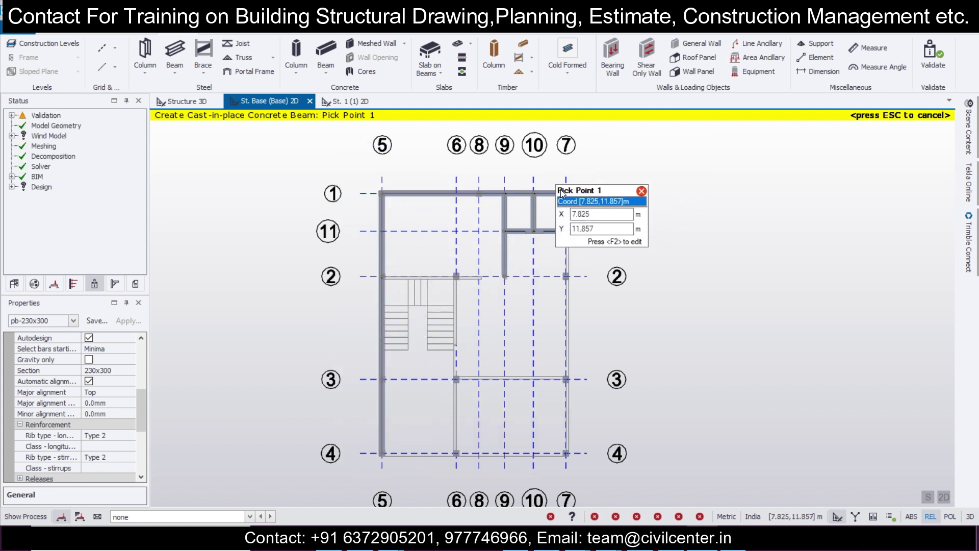
click(621, 463)
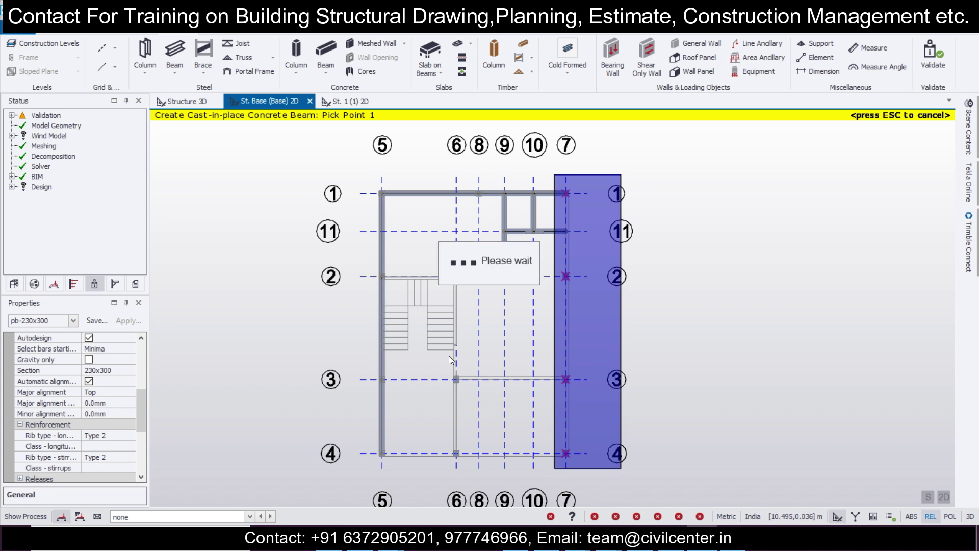
Window-select grid lines 2, 3, 4 and 6 to add beams, then end placement.
drag(356, 258, 607, 291)
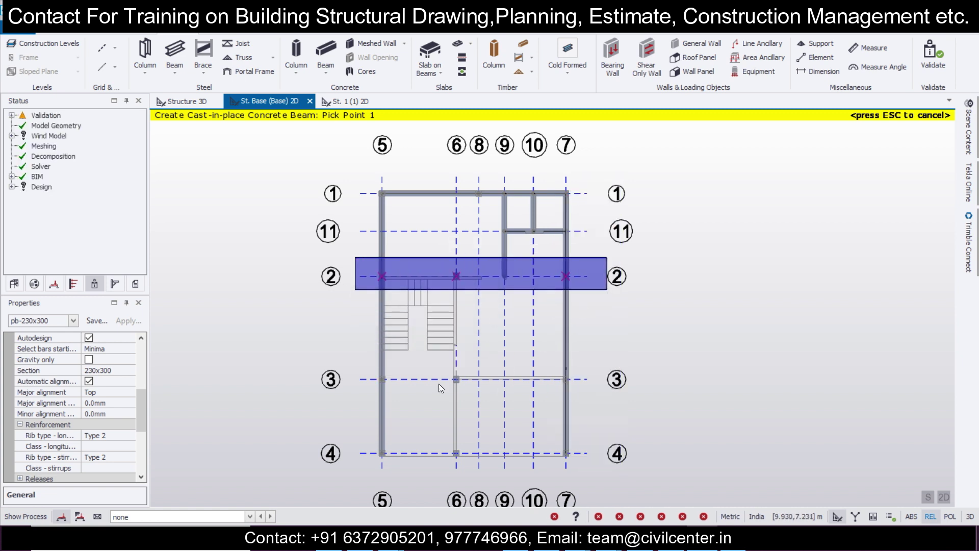
drag(338, 373, 583, 398)
drag(344, 440, 604, 474)
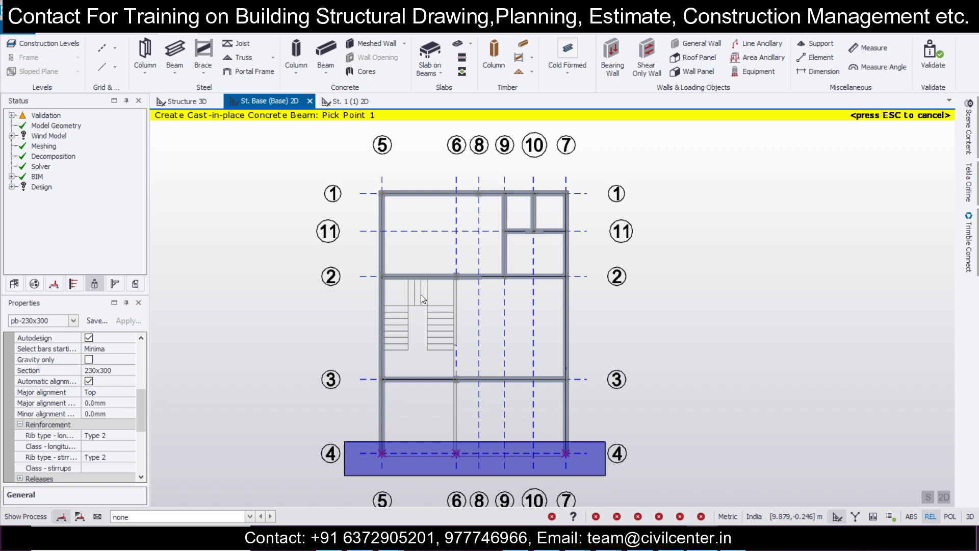
drag(433, 249, 476, 478)
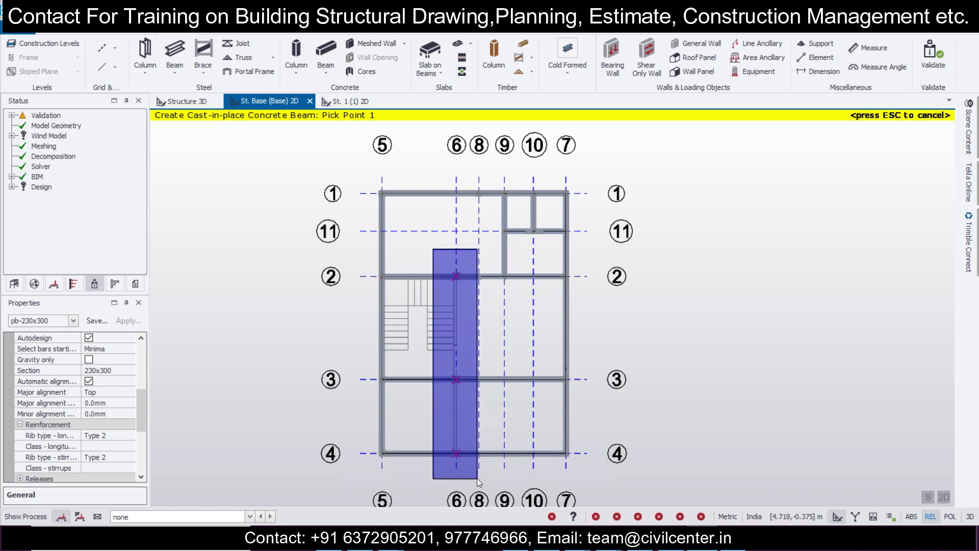
scroll(620, 361, down, 2)
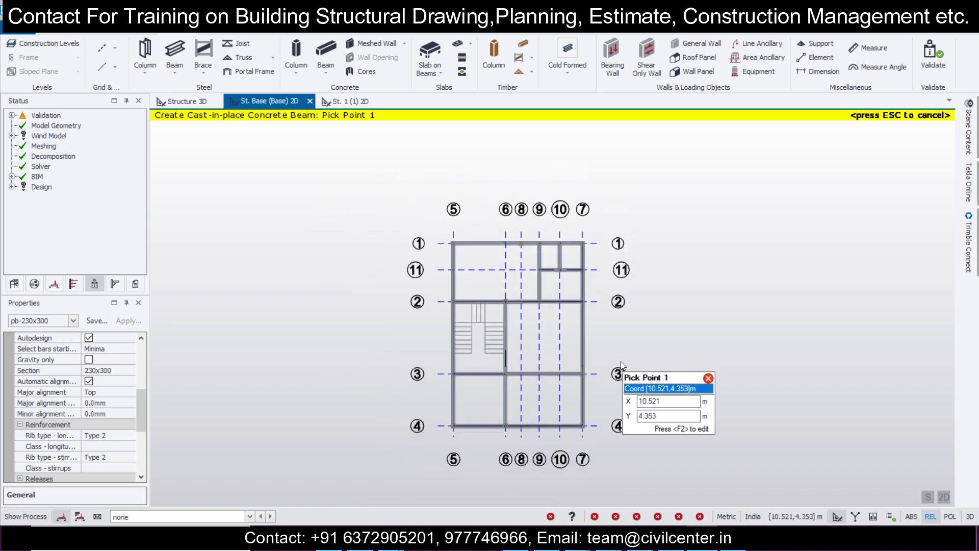
scroll(628, 372, up, 2)
key(Escape)
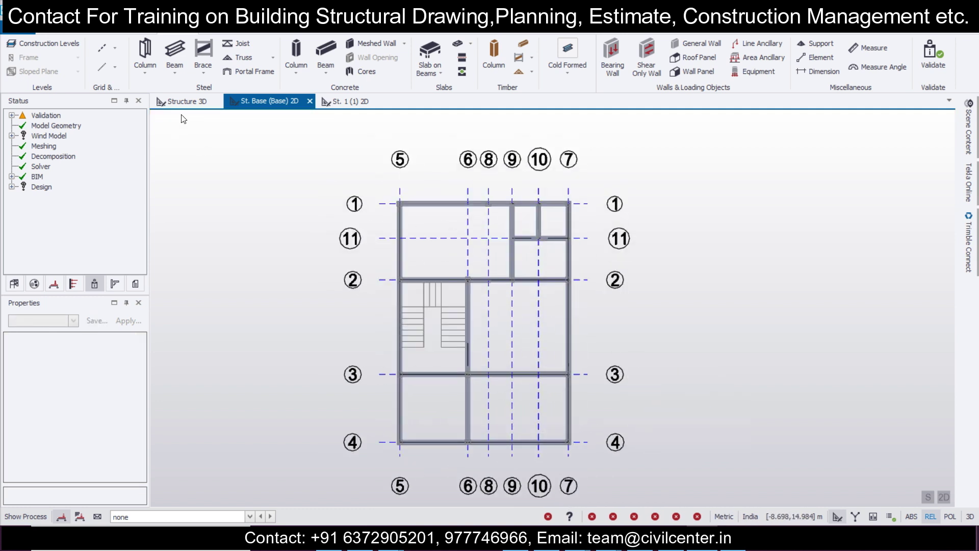
Check the 3D model, validate it, and start concrete beams on the St. 1 plan.
click(190, 103)
middle_drag(695, 363, 683, 390)
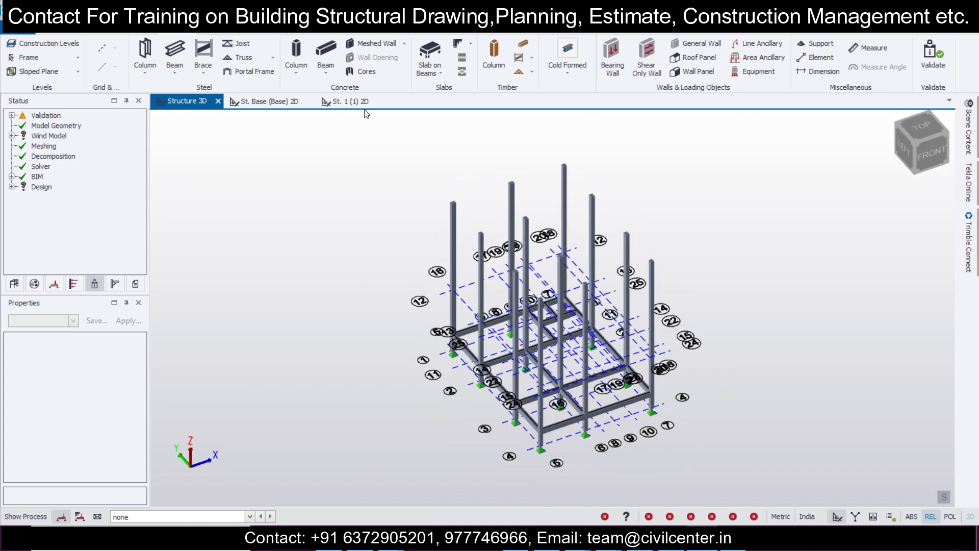
click(352, 101)
click(272, 106)
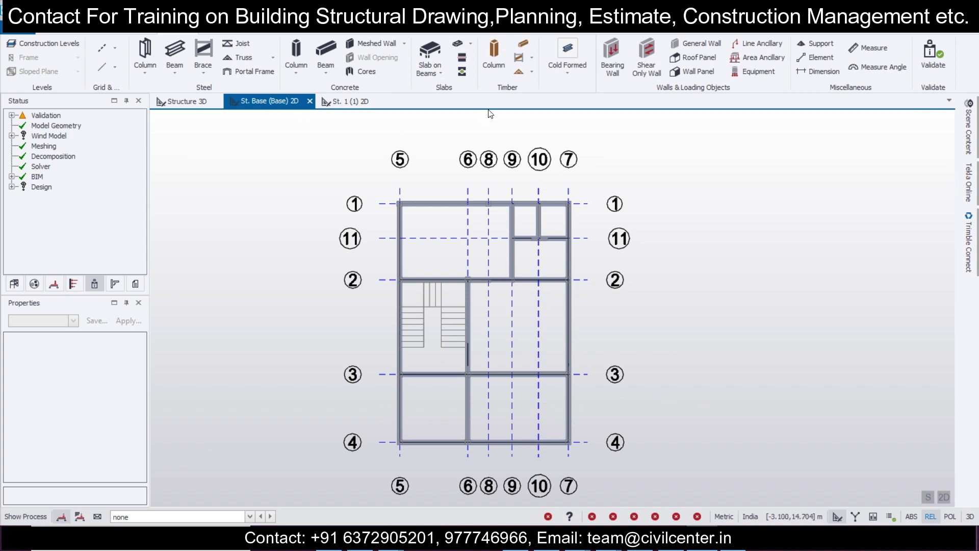
click(936, 61)
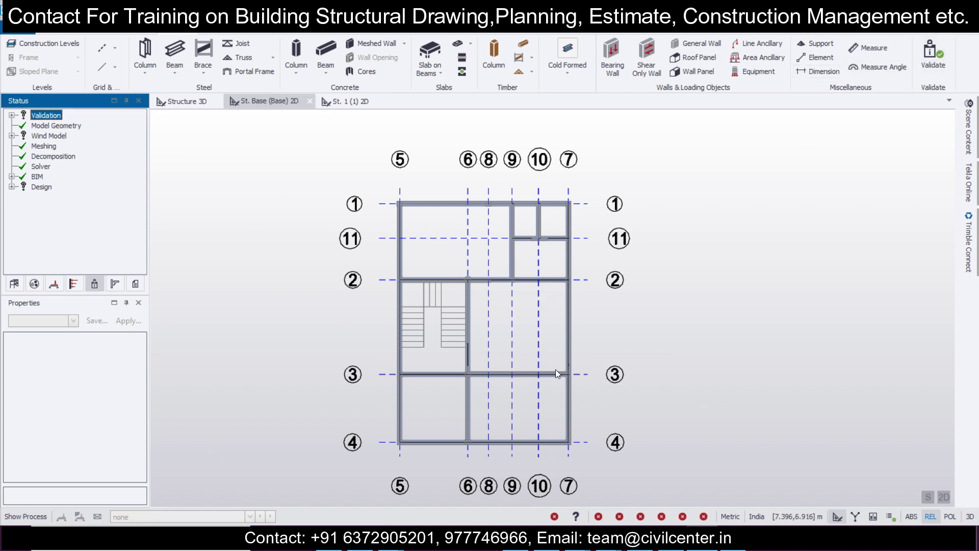
click(357, 102)
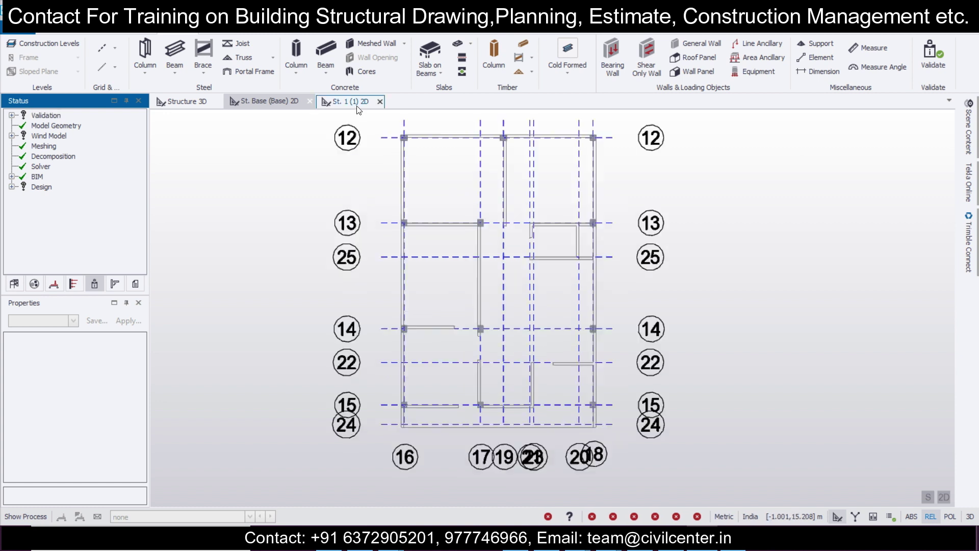
click(331, 56)
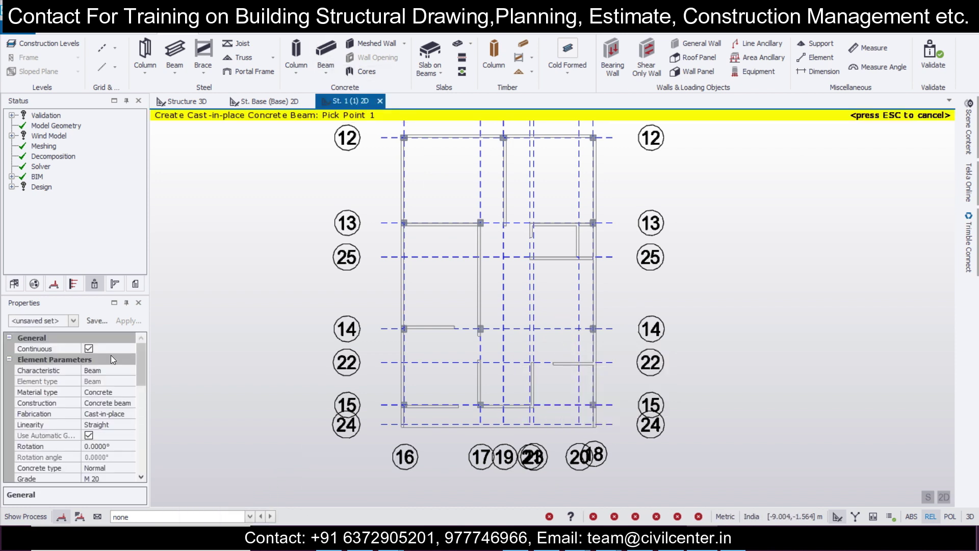
Load pb-230x300 and change the beam section depth to 350, giving 230x350.
click(74, 321)
click(72, 139)
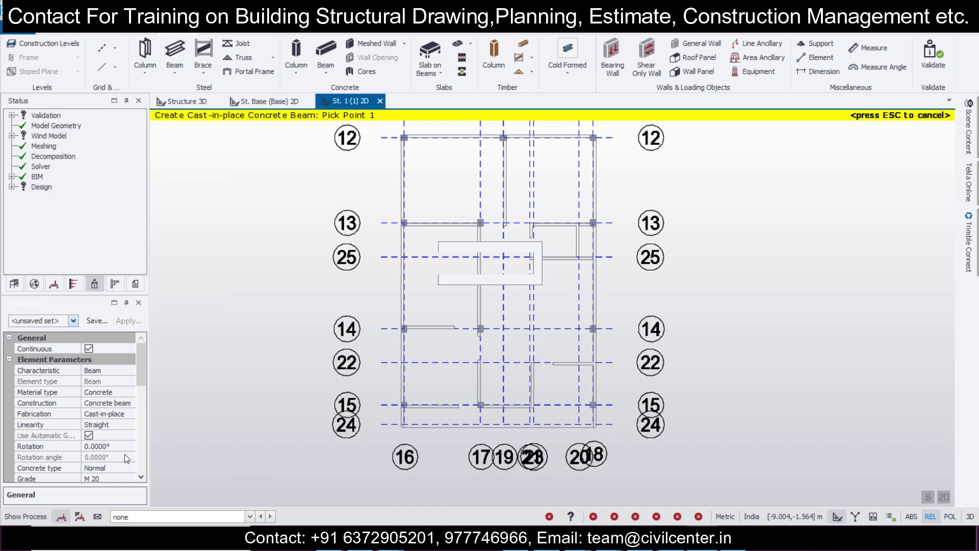
scroll(130, 419, down, 4)
scroll(130, 417, down, 1)
scroll(124, 390, up, 1)
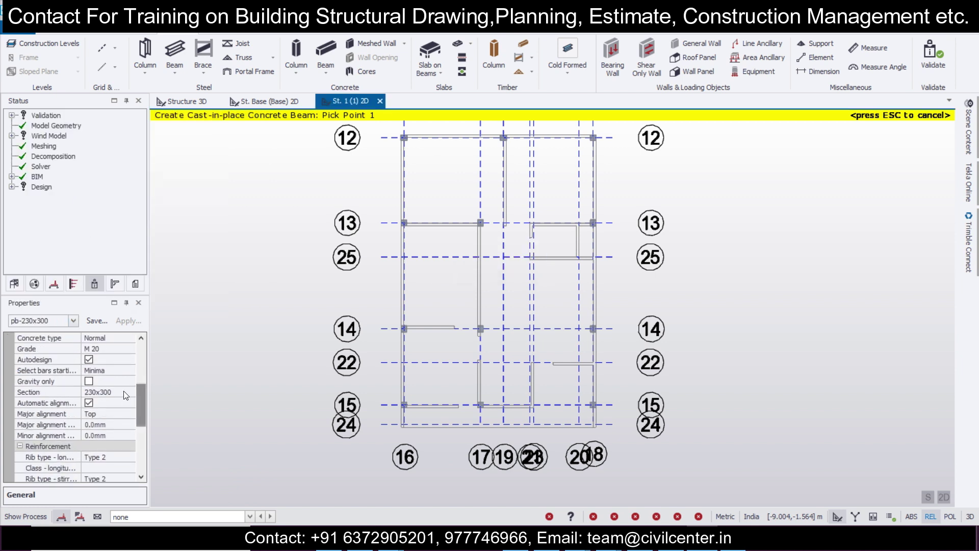
click(125, 391)
click(130, 391)
click(116, 427)
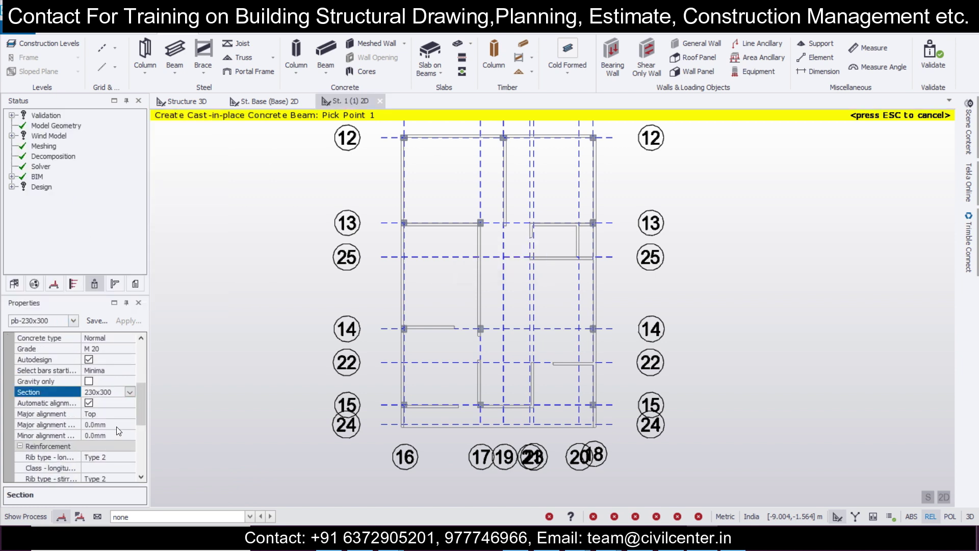
text(350)
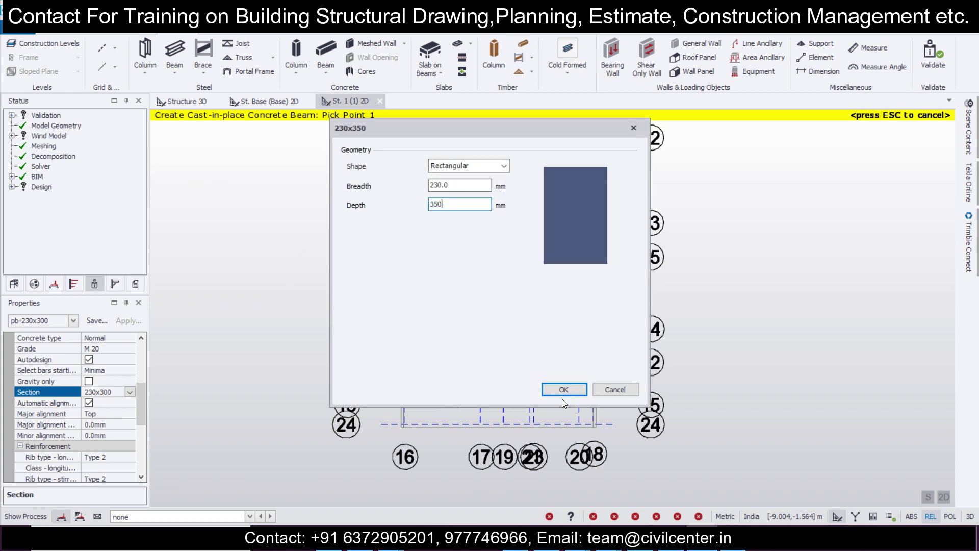
click(564, 394)
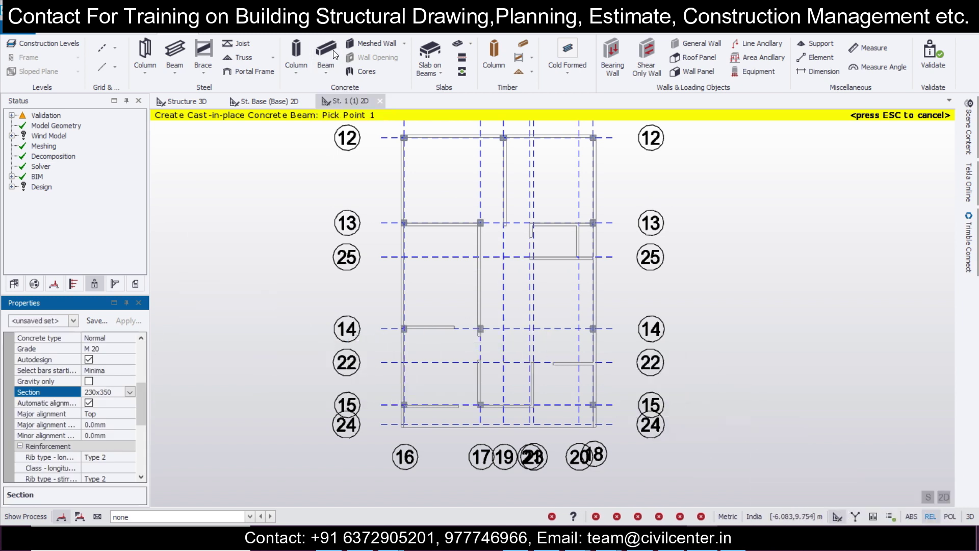
Save the 230x350 beam settings as property set 'b1-230x350'.
click(73, 321)
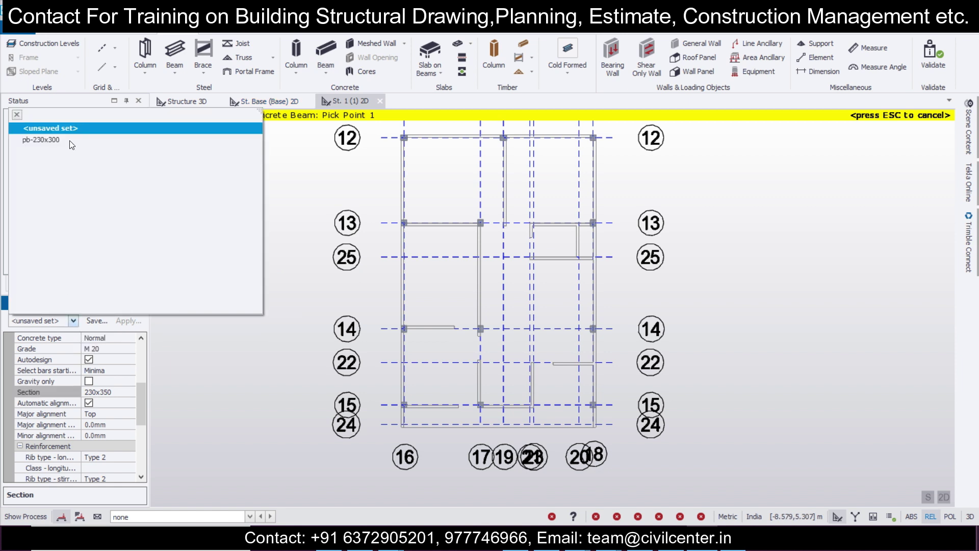
click(137, 398)
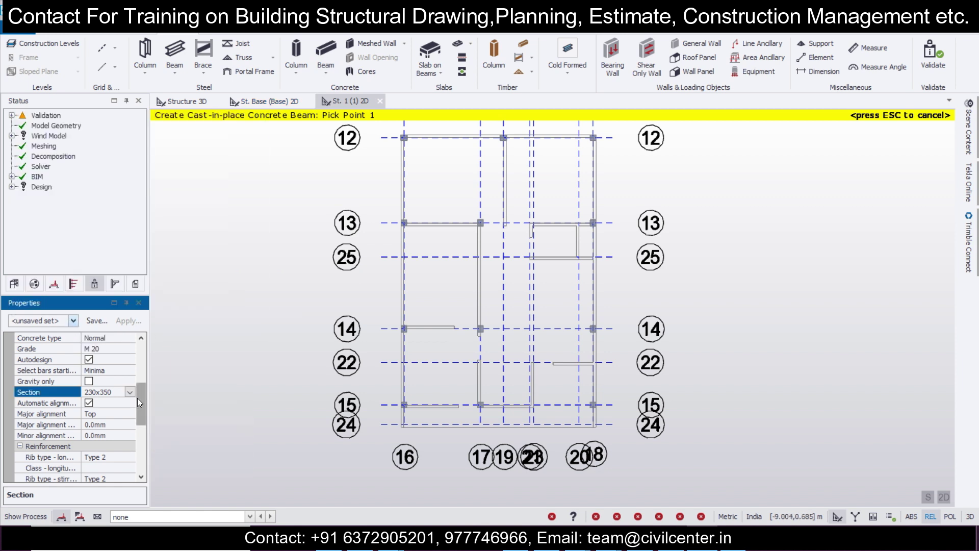
drag(137, 397, 137, 402)
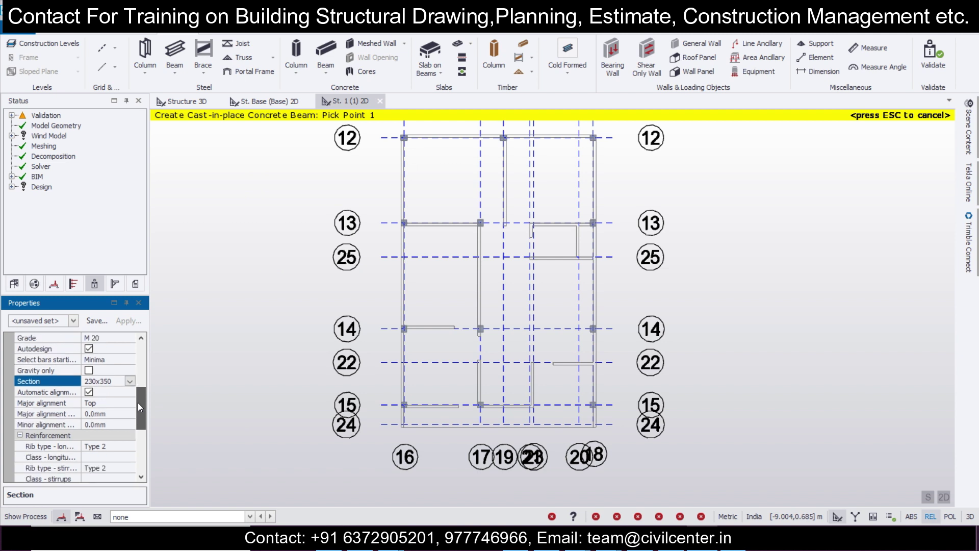
click(97, 325)
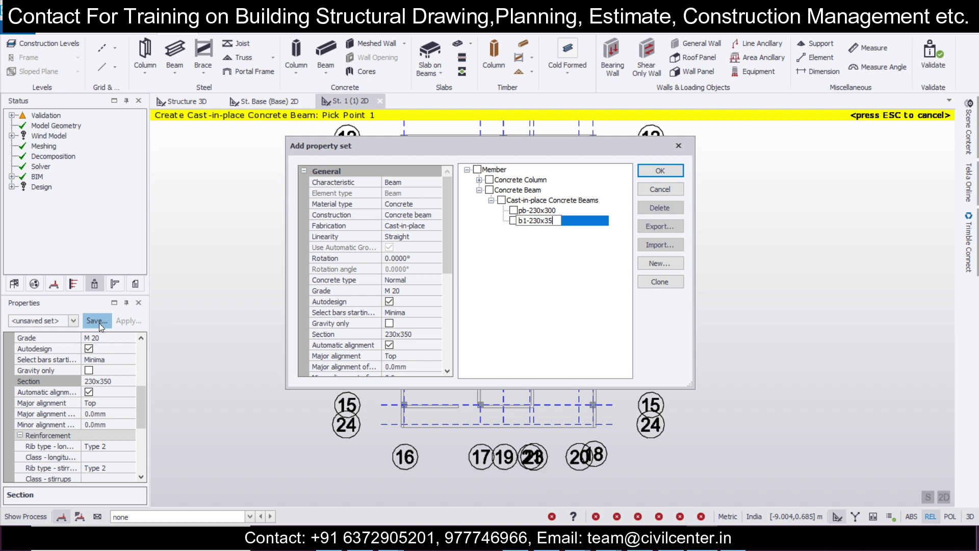
click(660, 170)
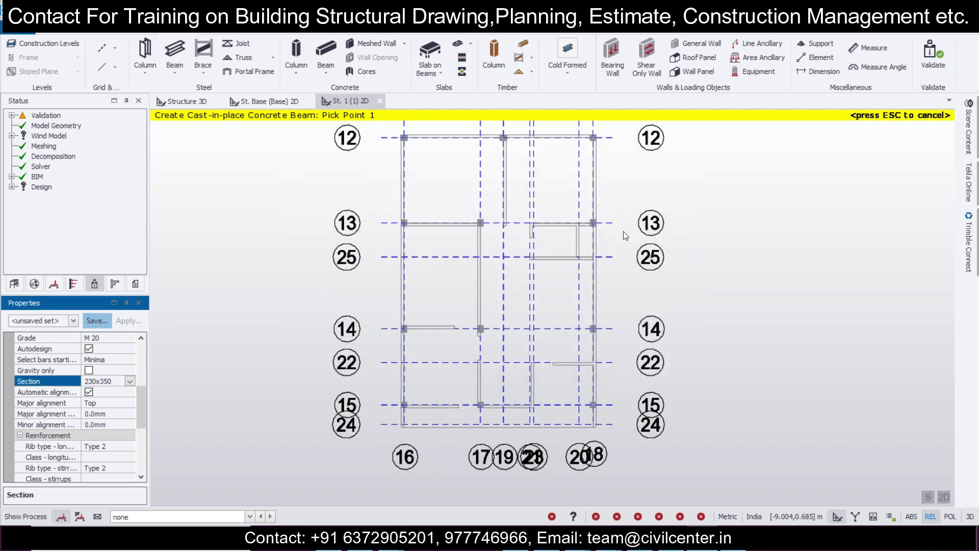
scroll(578, 303, down, 2)
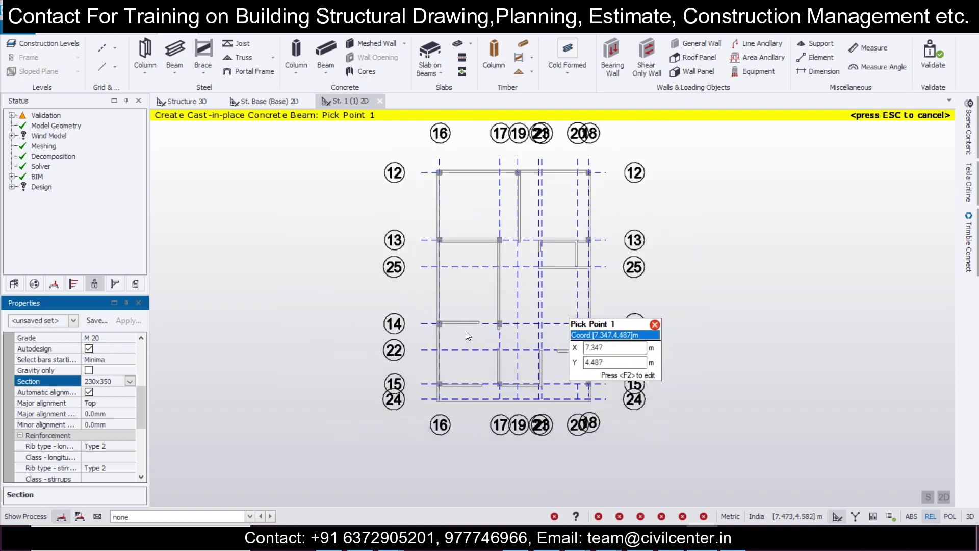
Apply the b1-230x350 set and add beams along grid 22 and from grid 15 to 22.
click(73, 320)
click(90, 149)
scroll(595, 234, up, 2)
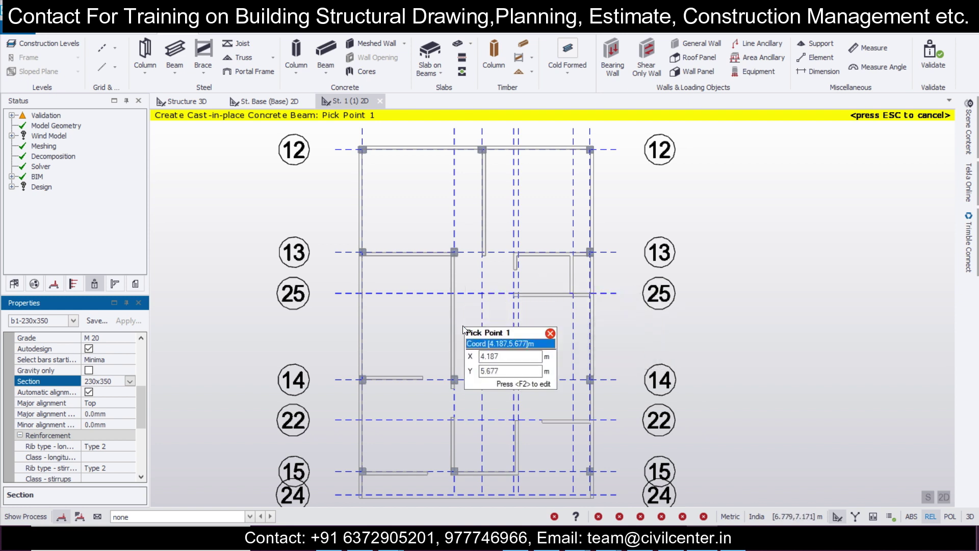
middle_drag(521, 427, 499, 389)
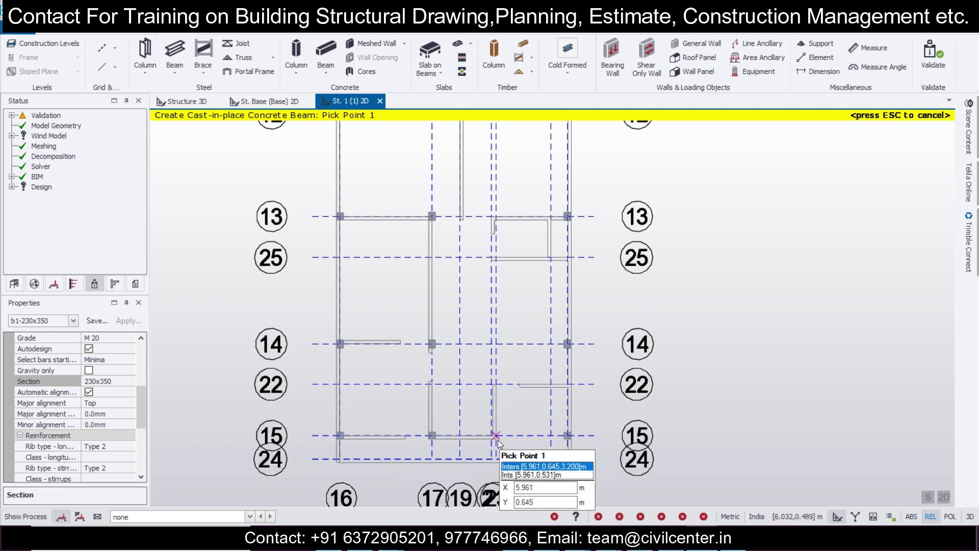
click(431, 383)
click(567, 402)
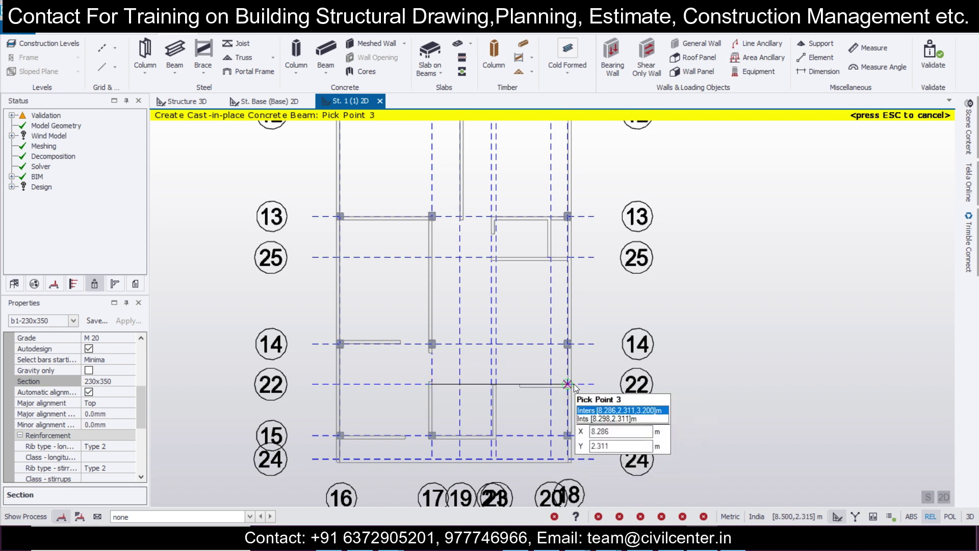
scroll(492, 435, up, 2)
click(492, 435)
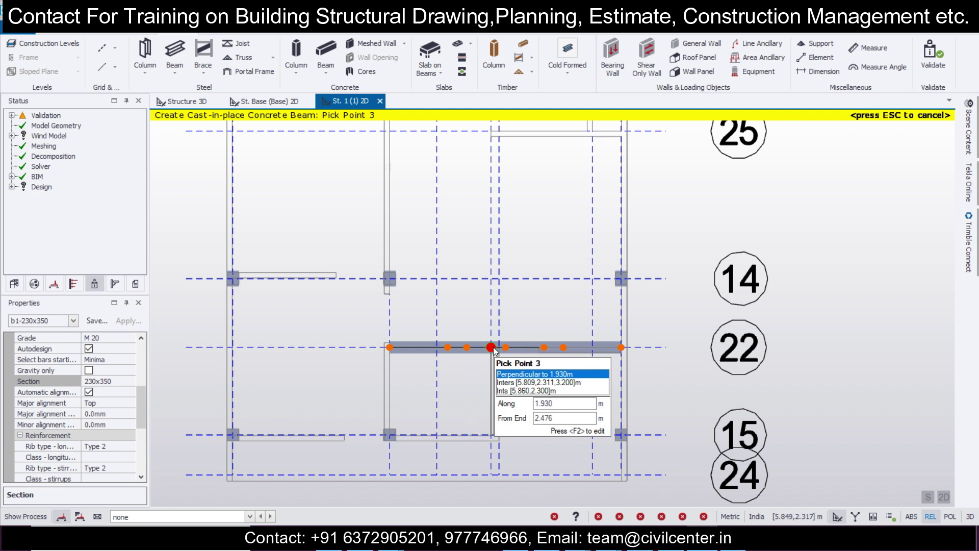
click(491, 347)
Add beams along grid 25 and from grid 12 to grid 13, then end beam creation.
scroll(528, 356, down, 2)
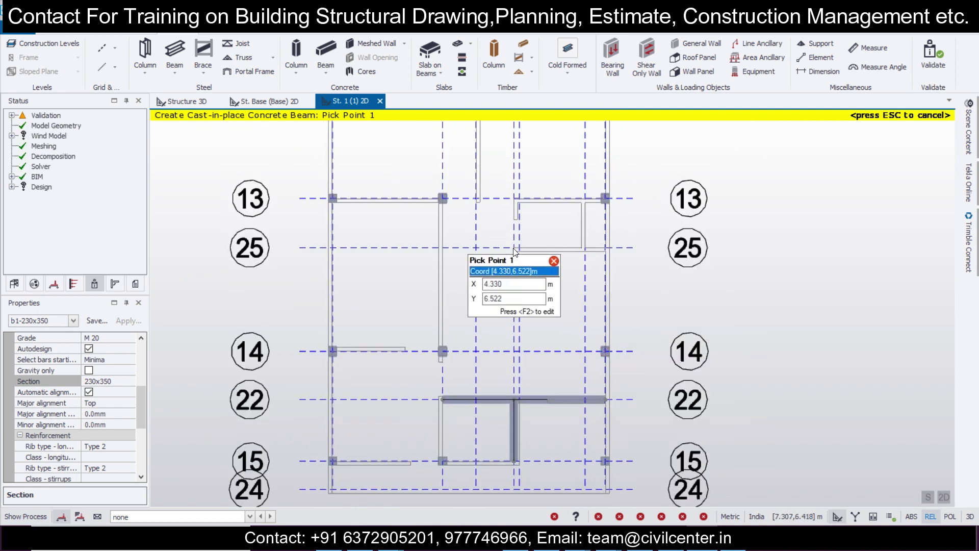
click(443, 248)
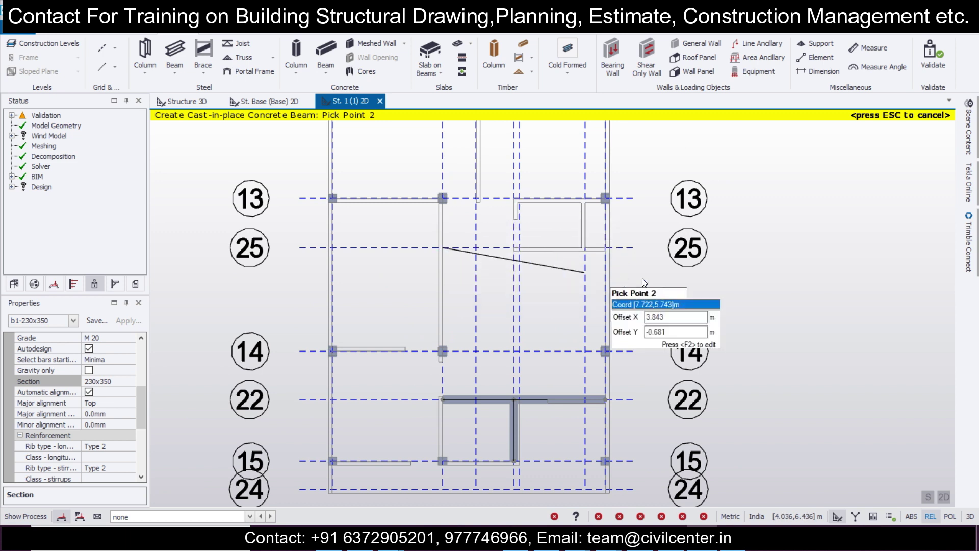
click(610, 247)
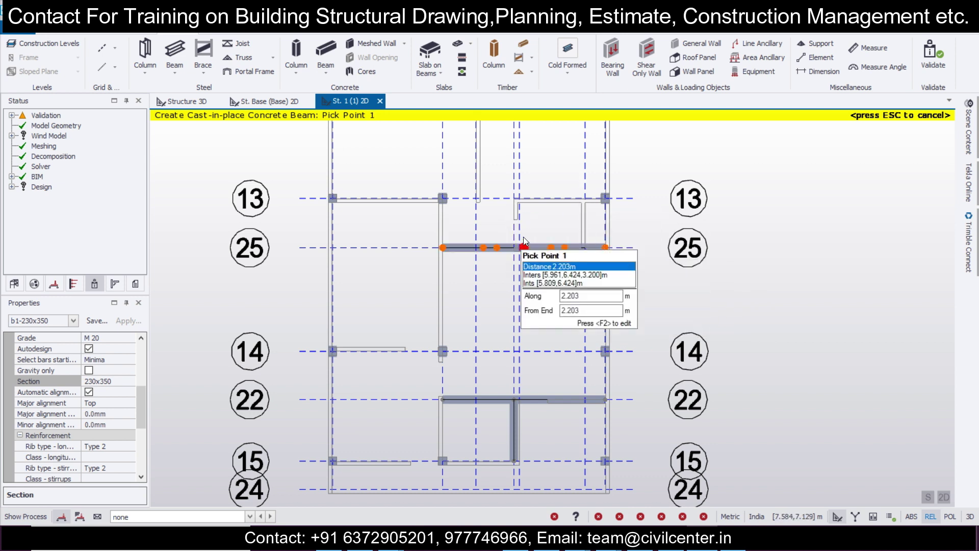
scroll(564, 301, down, 1)
scroll(525, 332, down, 2)
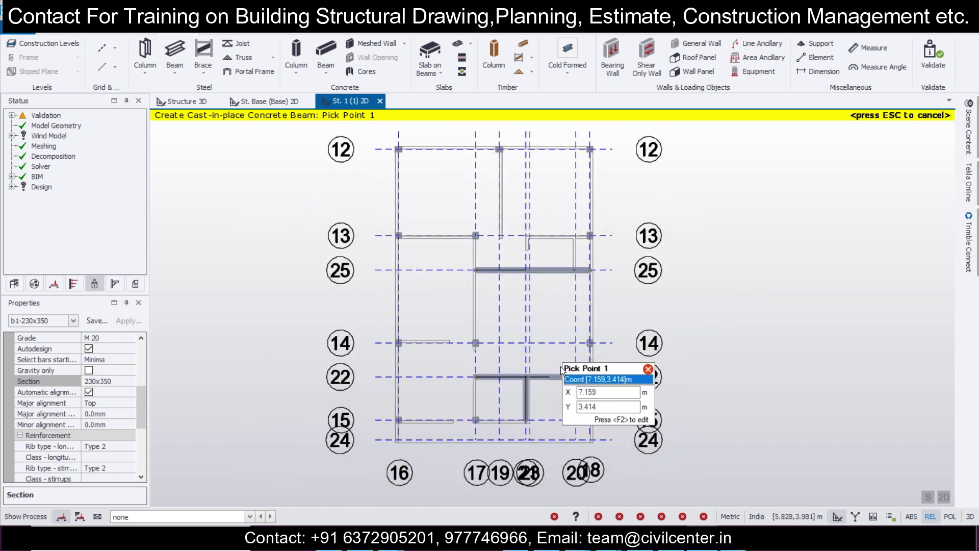
scroll(561, 368, up, 3)
scroll(546, 375, up, 1)
scroll(591, 359, down, 1)
middle_drag(637, 357, 625, 242)
scroll(597, 241, down, 1)
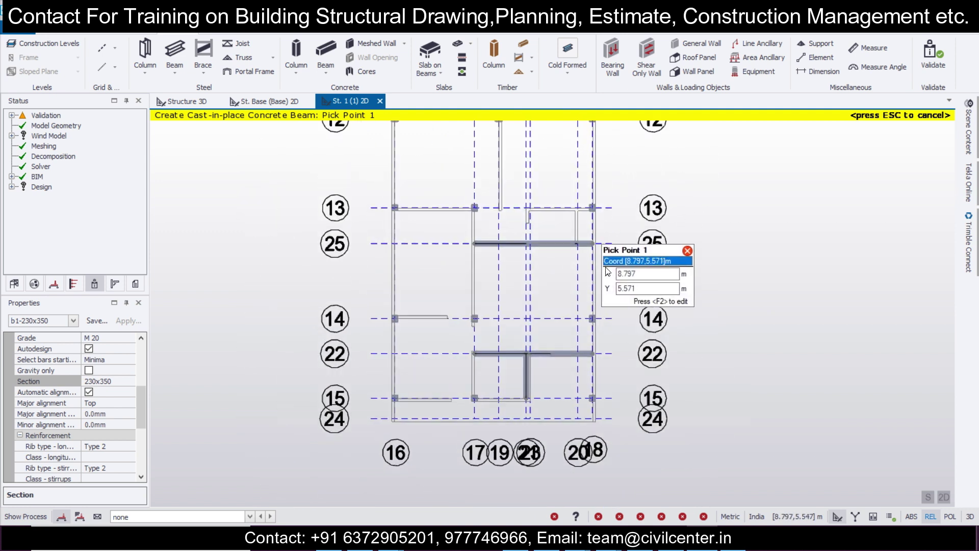
scroll(408, 413, down, 1)
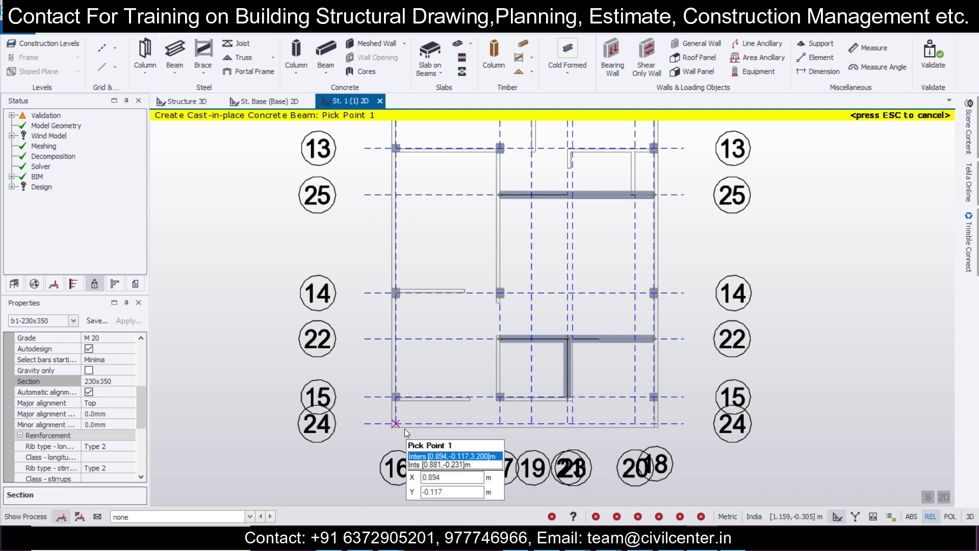
scroll(405, 428, up, 2)
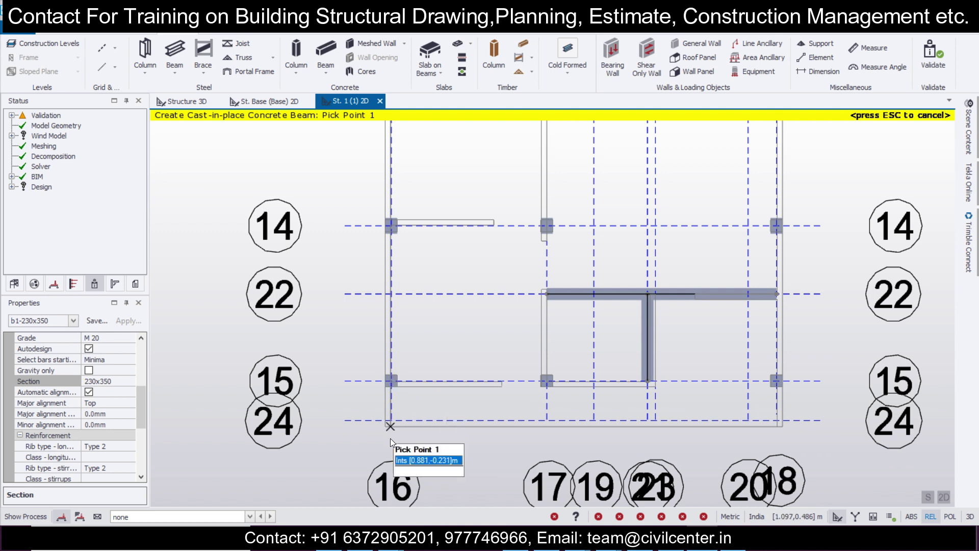
scroll(391, 421, down, 4)
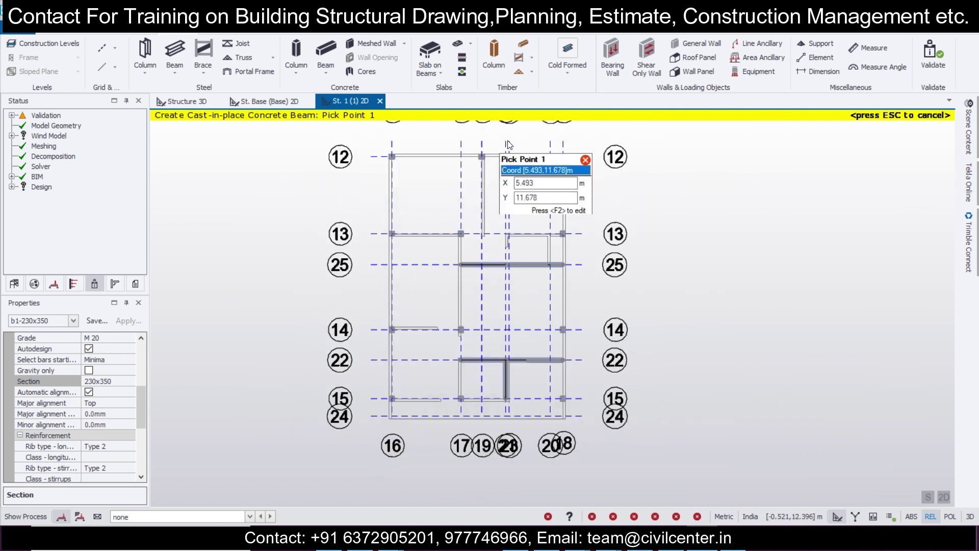
scroll(512, 147, up, 2)
scroll(512, 148, up, 3)
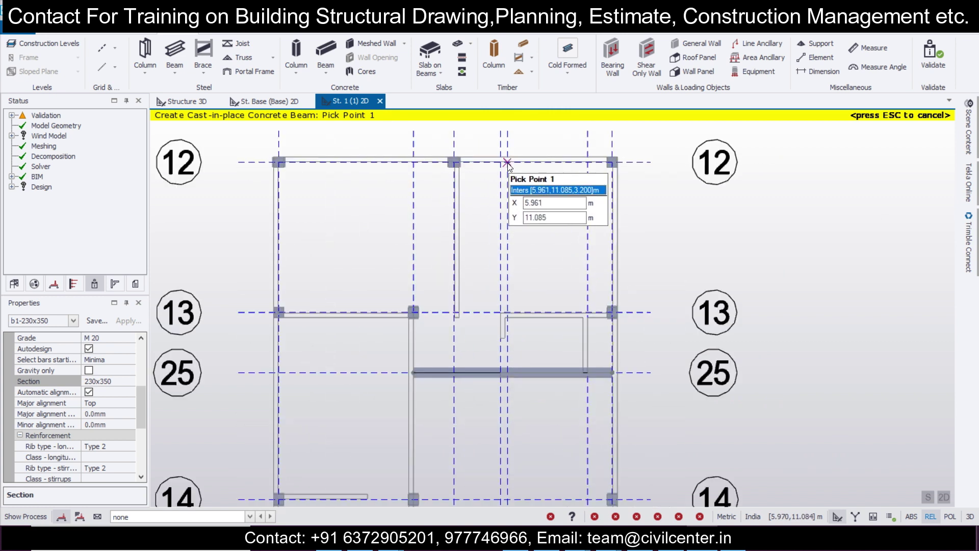
click(446, 162)
key(Escape)
scroll(594, 305, down, 2)
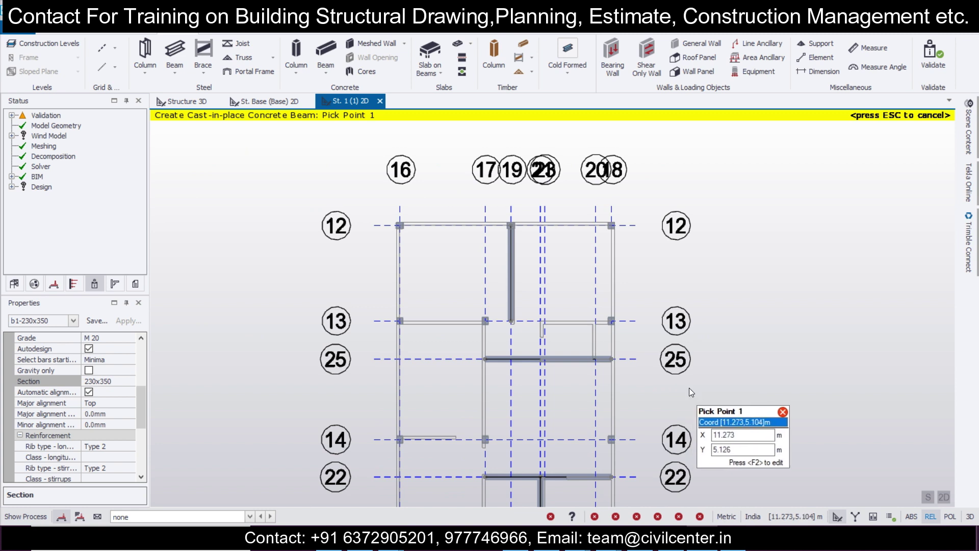
middle_drag(684, 381, 628, 347)
key(Escape)
scroll(488, 445, up, 2)
Set both end fixities of beam 1B2 to Pin in its Releases settings.
mouse_move(539, 457)
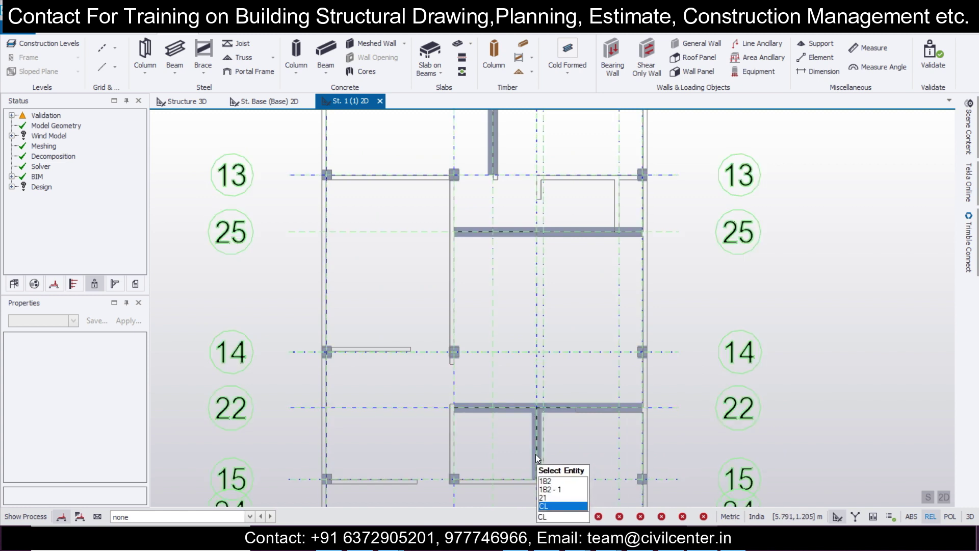
click(536, 454)
scroll(535, 455, up, 2)
double_click(531, 454)
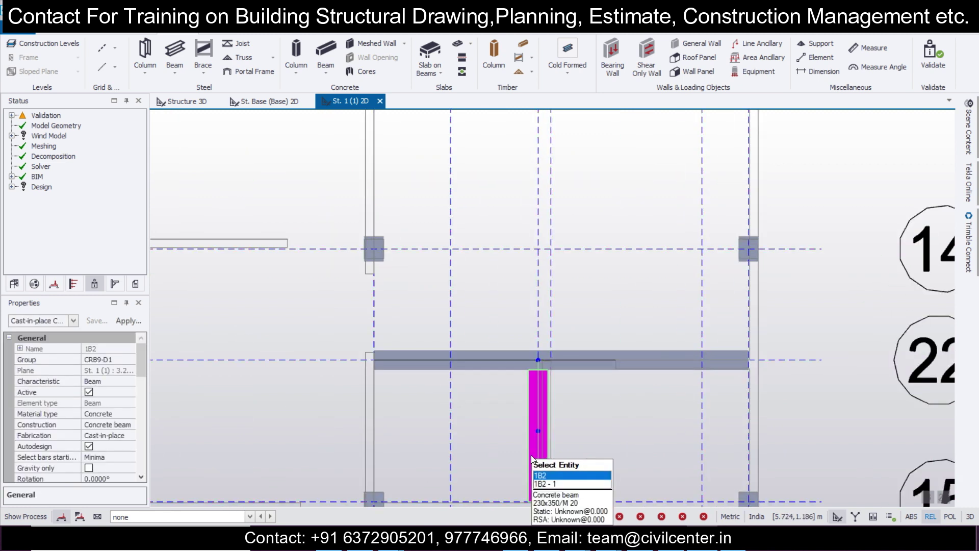
click(37, 151)
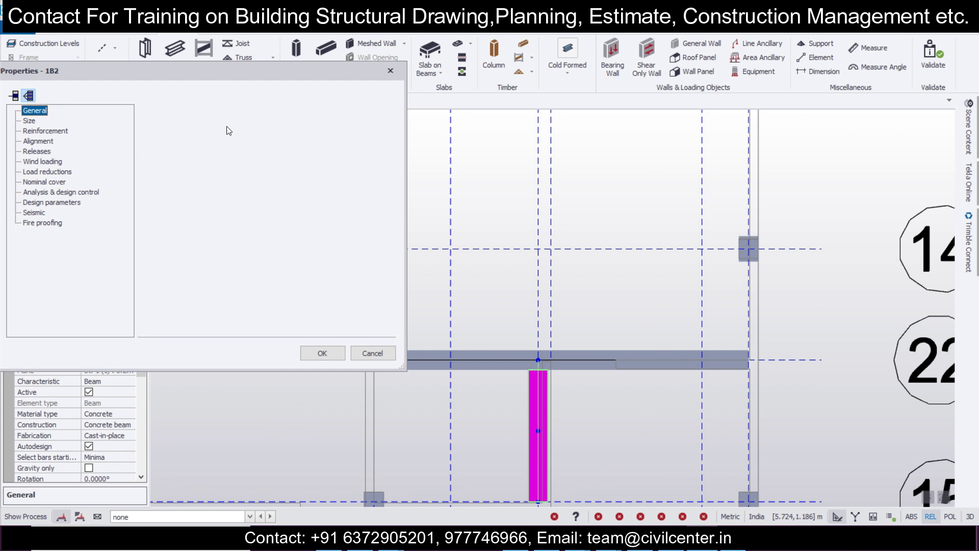
click(259, 112)
click(249, 124)
click(259, 260)
click(260, 272)
click(320, 353)
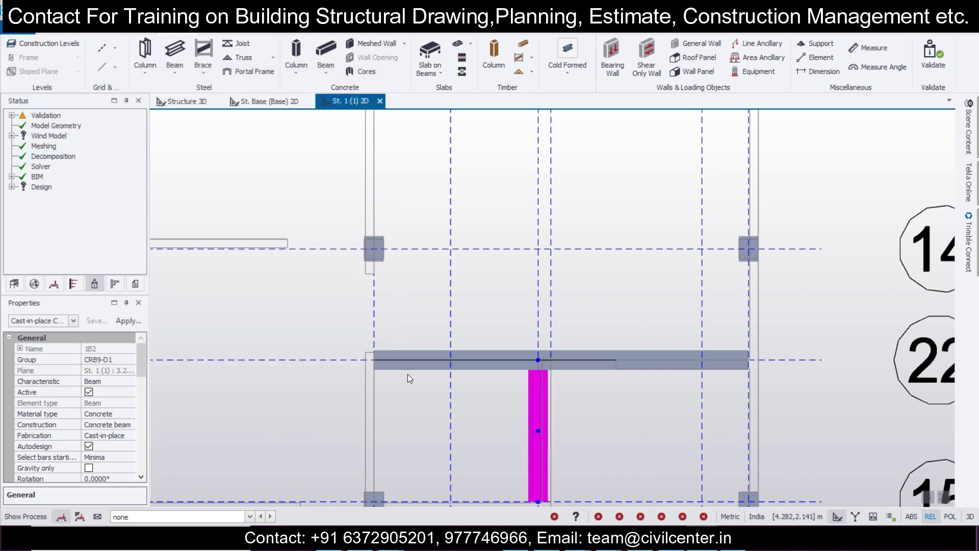
Set both end fixities of beam 1B1 to Pin.
double_click(401, 362)
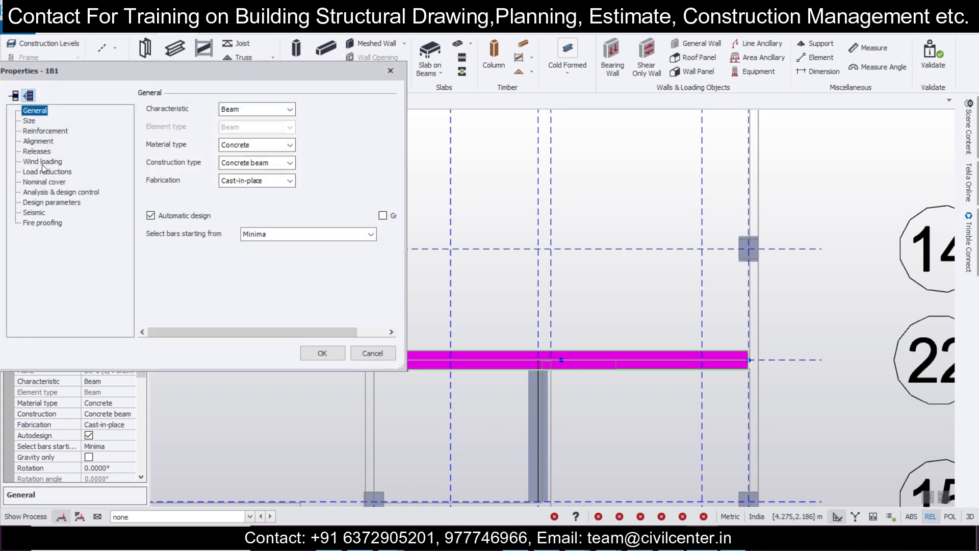
click(37, 151)
click(259, 111)
click(234, 124)
click(244, 259)
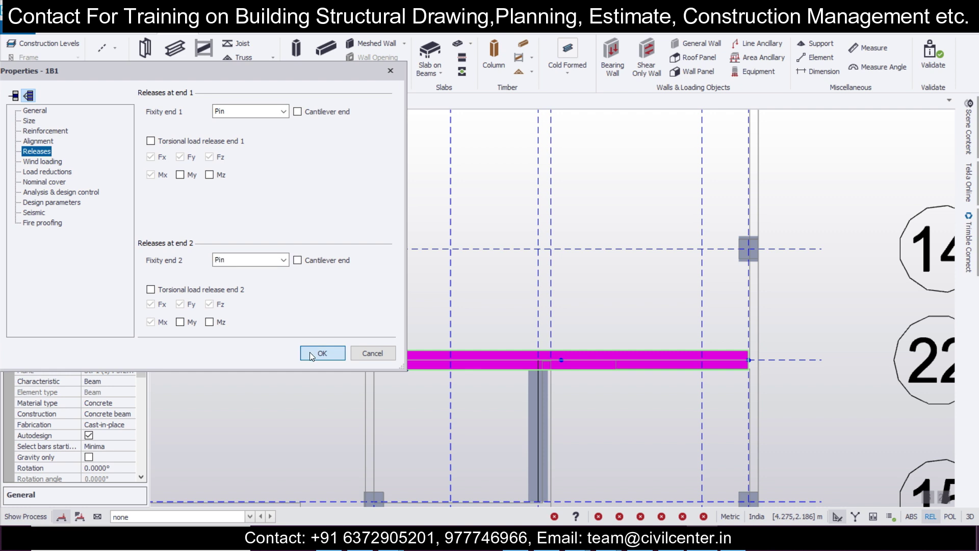
click(311, 352)
Pin both ends of beam 1B3 on grid 25.
scroll(380, 338, down, 3)
scroll(402, 221, up, 2)
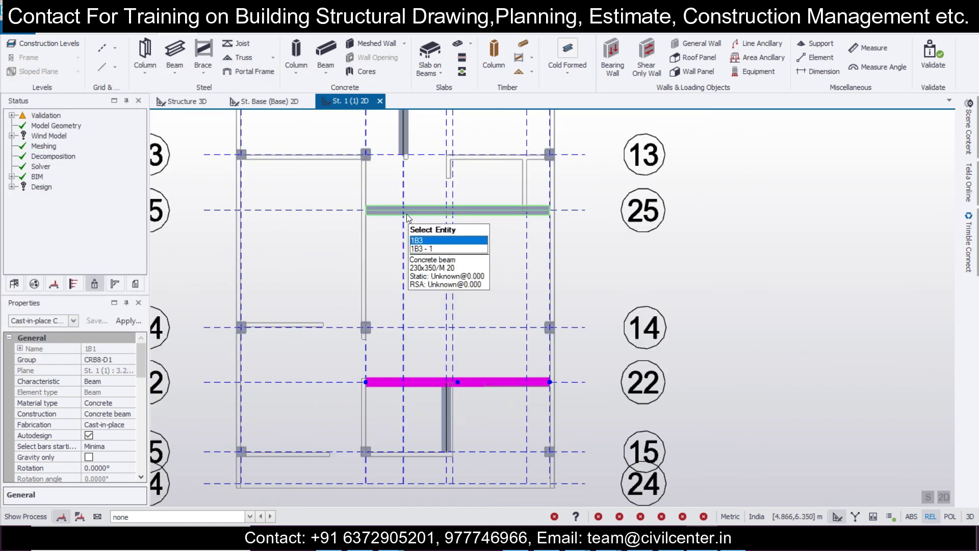
double_click(406, 213)
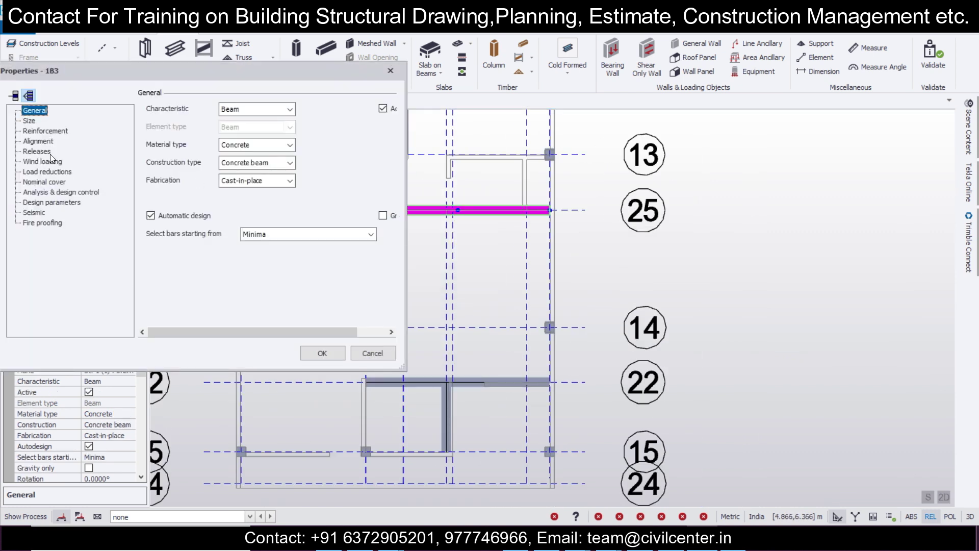
click(49, 152)
click(243, 117)
click(244, 123)
click(257, 261)
click(249, 272)
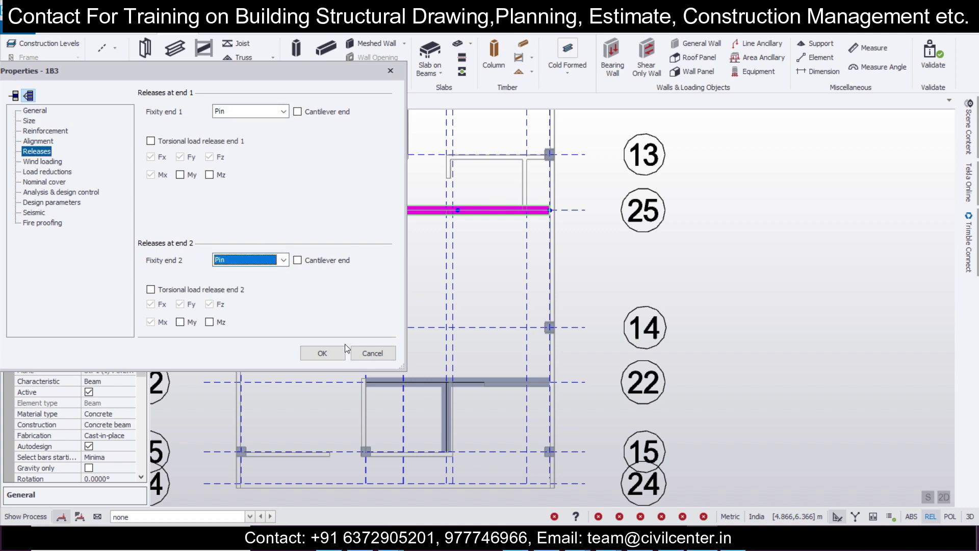
click(341, 350)
Pin end 1 of beam 1B4, leaving end 2 fully fixed.
scroll(429, 319, up, 2)
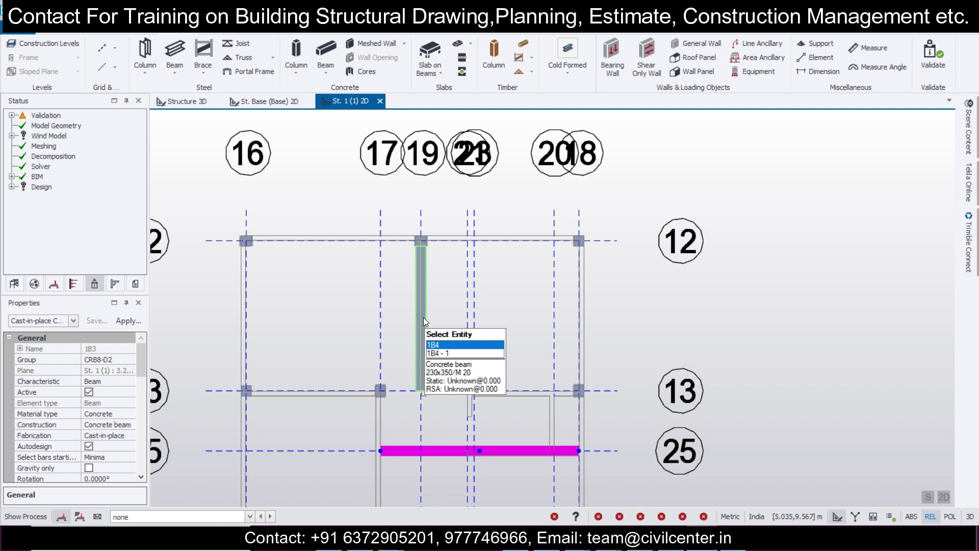
click(423, 317)
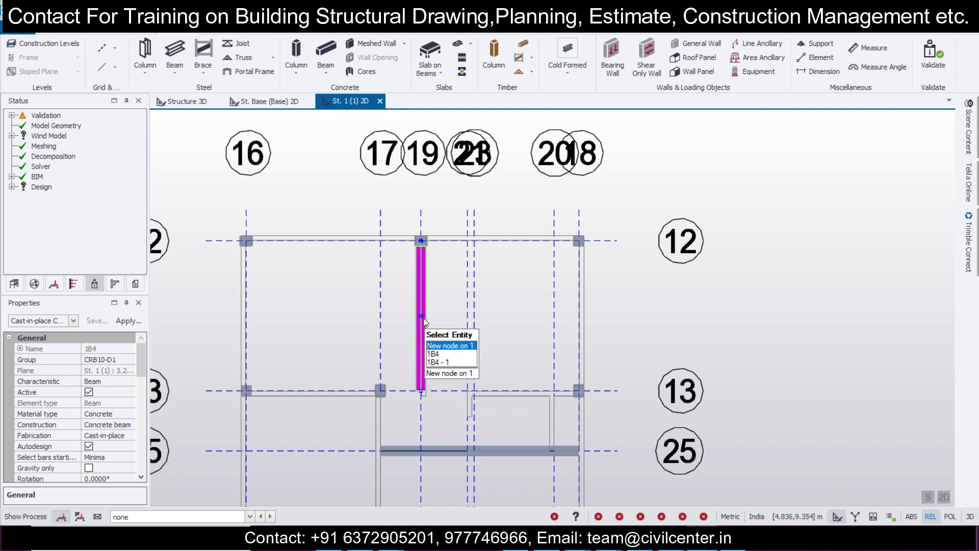
double_click(427, 386)
click(36, 152)
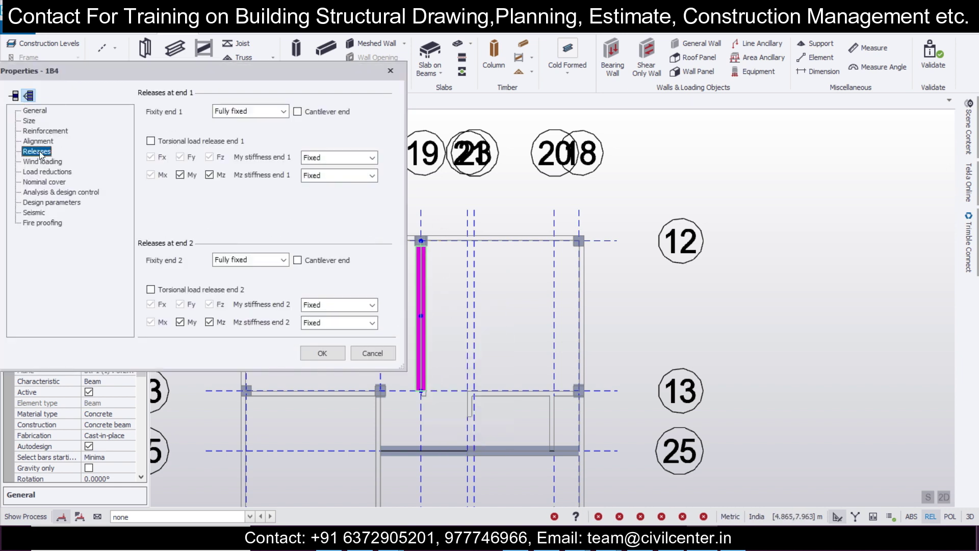
click(280, 111)
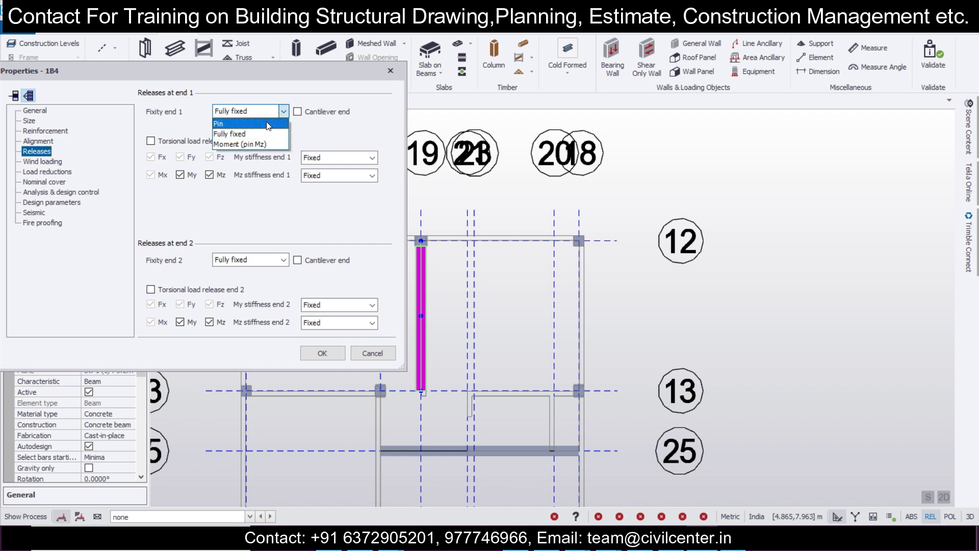
click(269, 131)
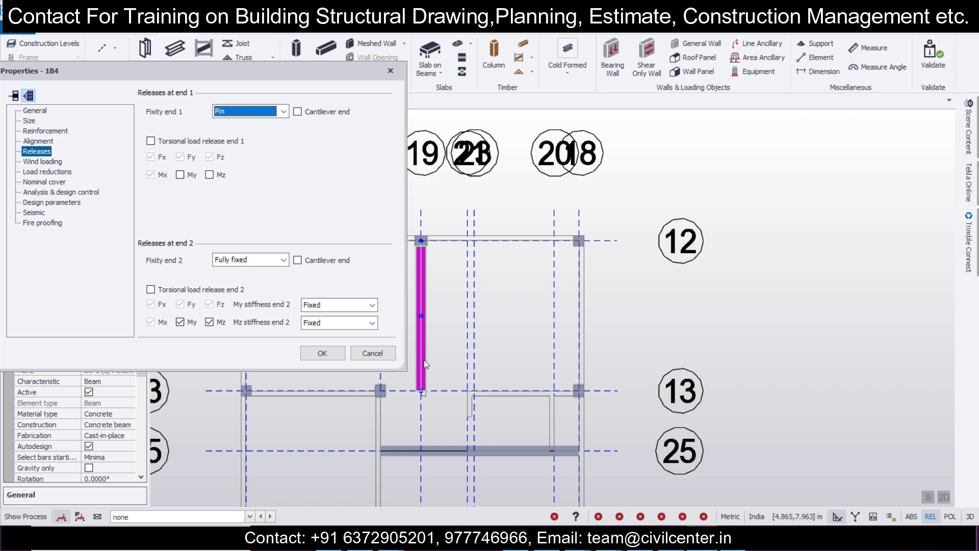
click(321, 351)
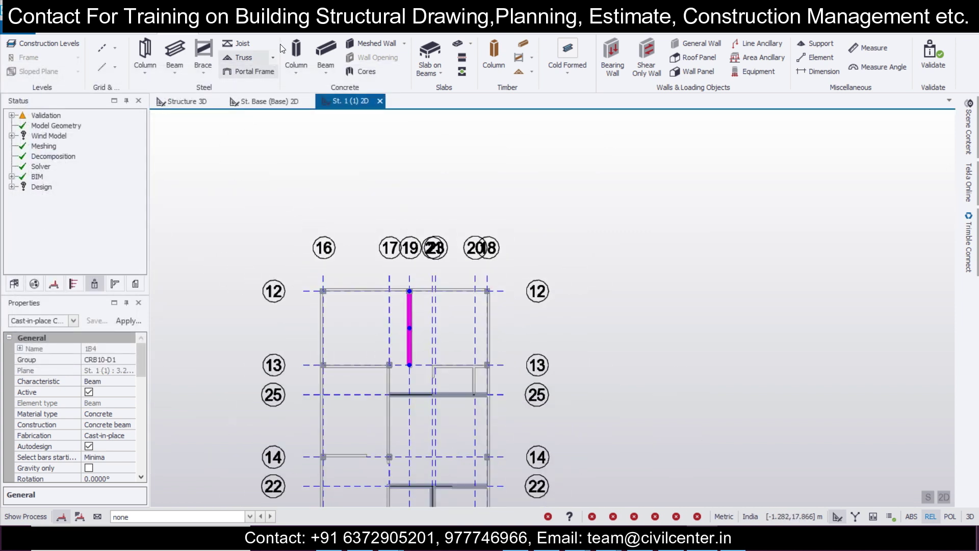
Start a Concrete > Beam using the b1-230x350 property set on the St. 1 (1) plan.
click(325, 51)
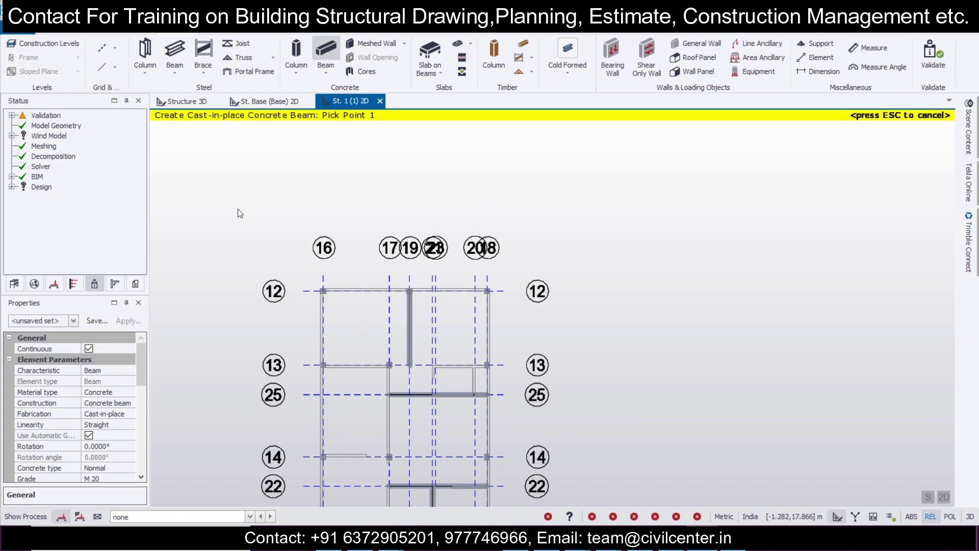
click(74, 320)
click(84, 151)
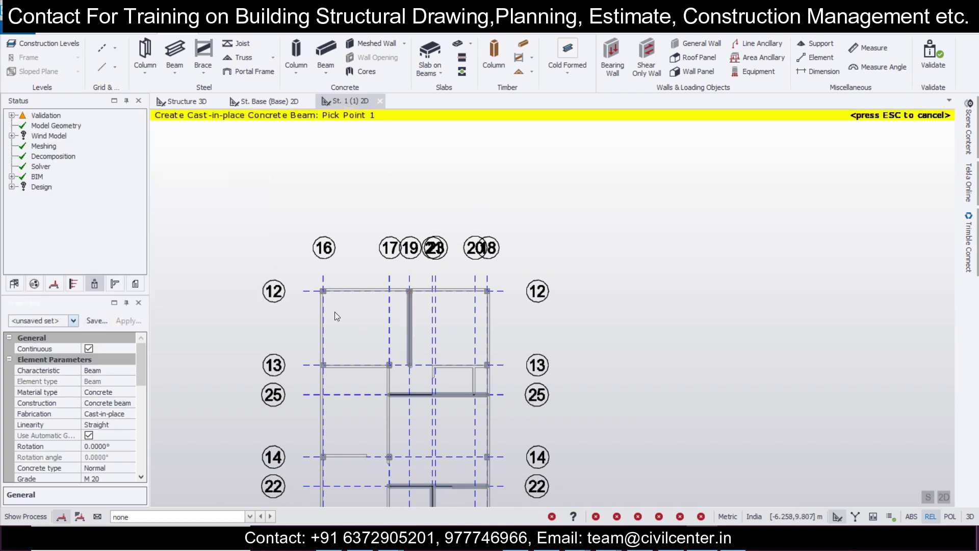
scroll(345, 320, down, 2)
scroll(366, 369, up, 3)
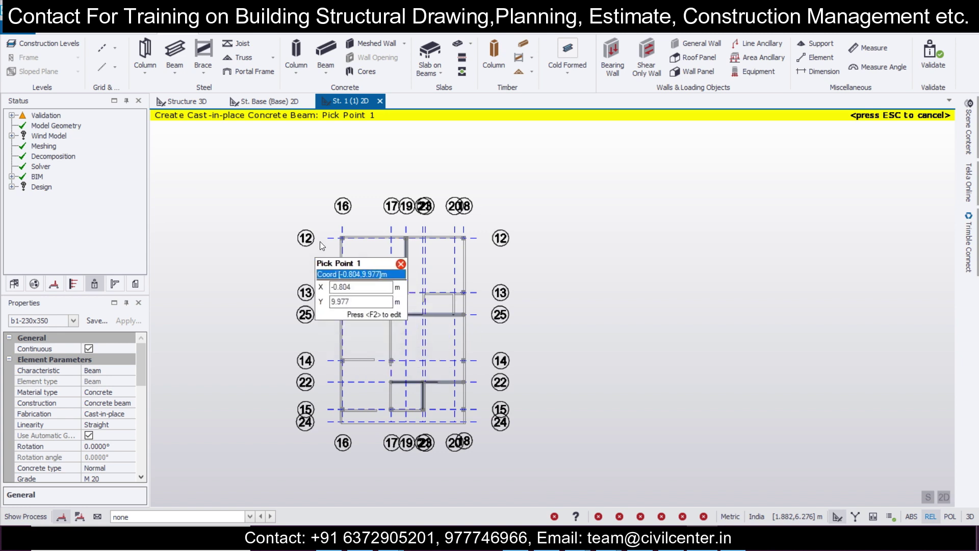
drag(330, 228, 375, 402)
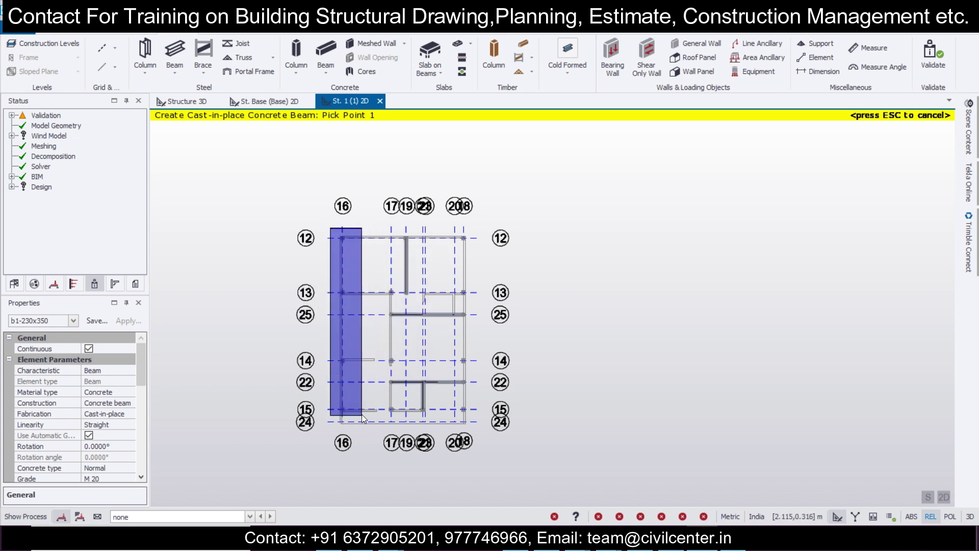
scroll(357, 240, up, 4)
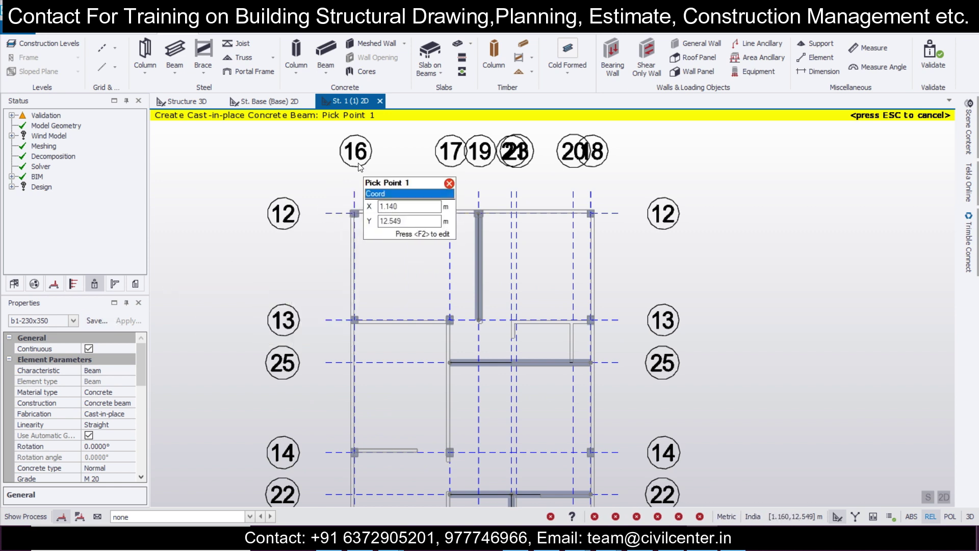
scroll(385, 314, down, 3)
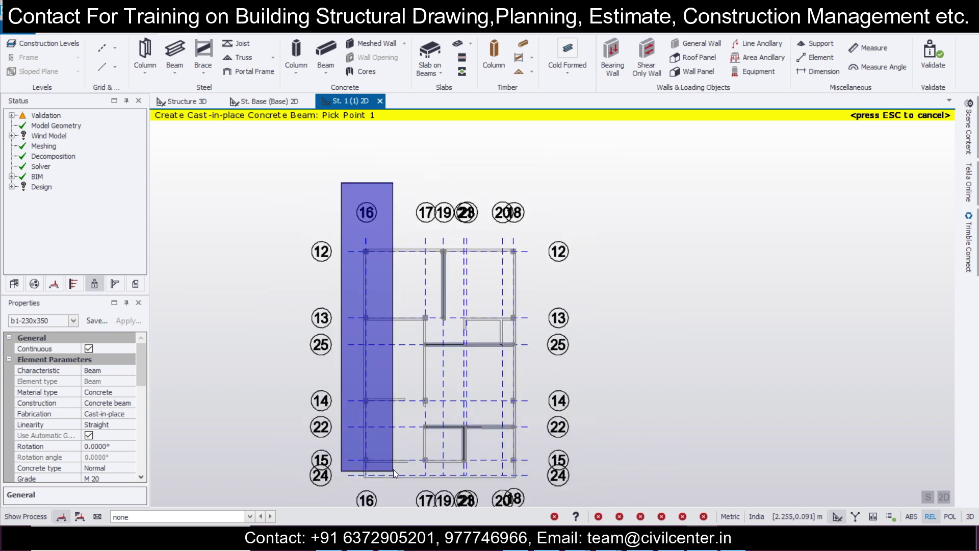
click(326, 51)
Apply set b1-230x350 and place beams along grid 16 from grid 12 to 15.
click(74, 321)
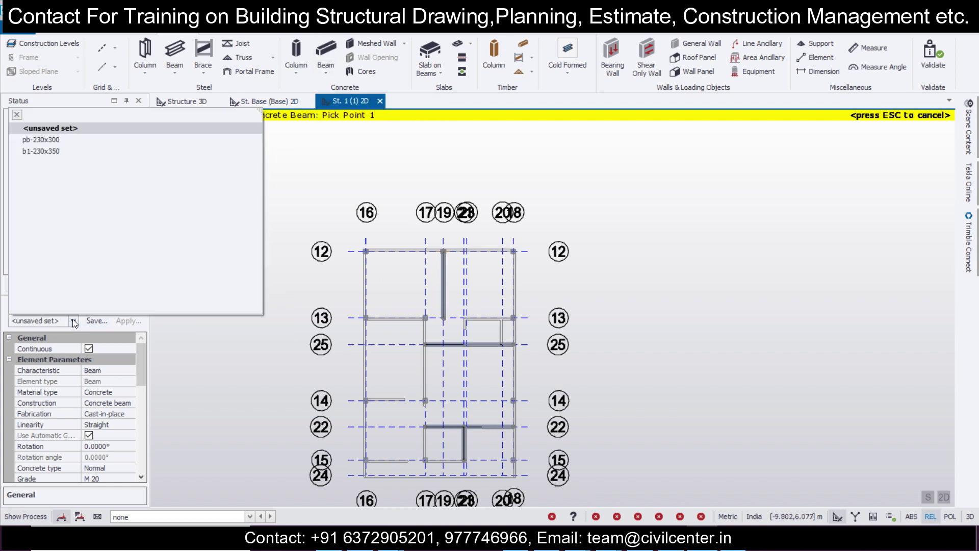
click(46, 151)
scroll(400, 289, up, 2)
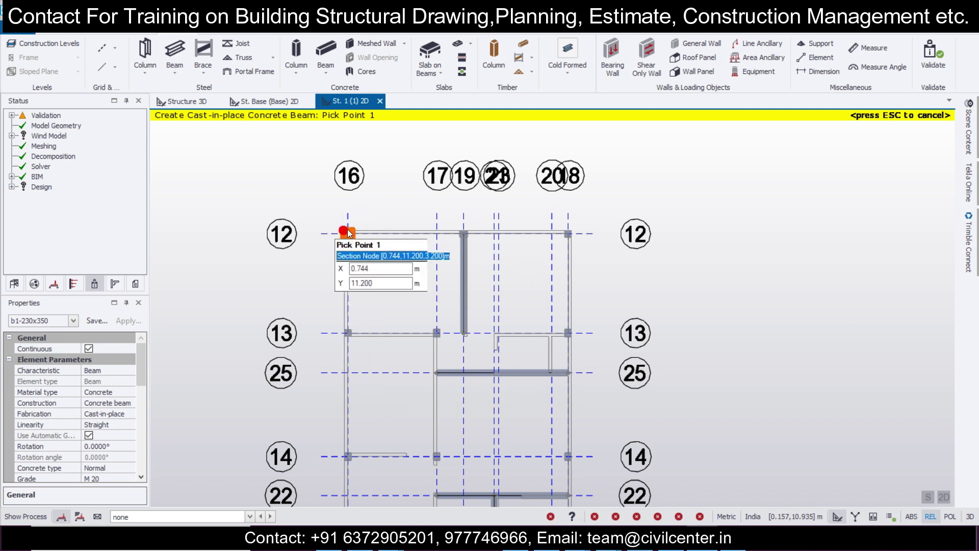
scroll(390, 336, down, 1)
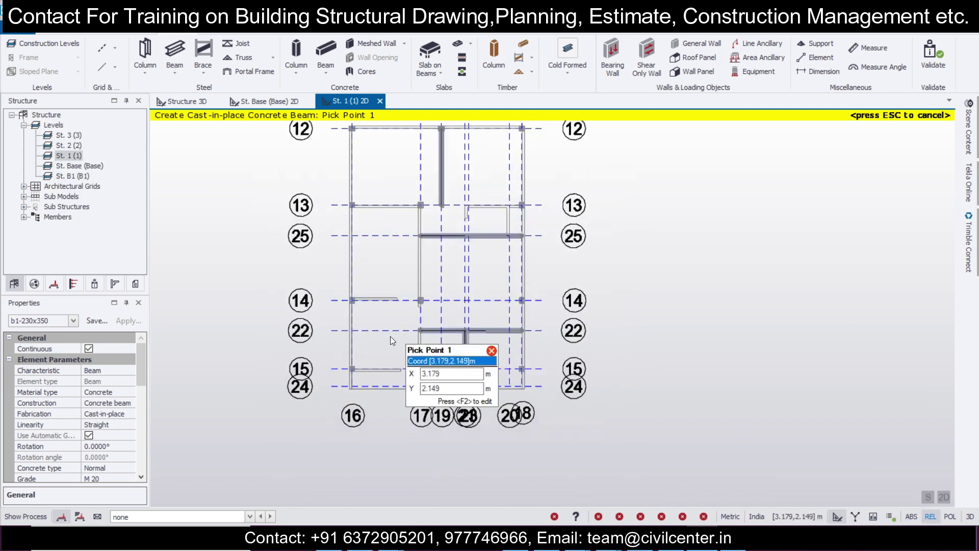
middle_drag(340, 244, 372, 328)
scroll(381, 311, up, 2)
click(381, 311)
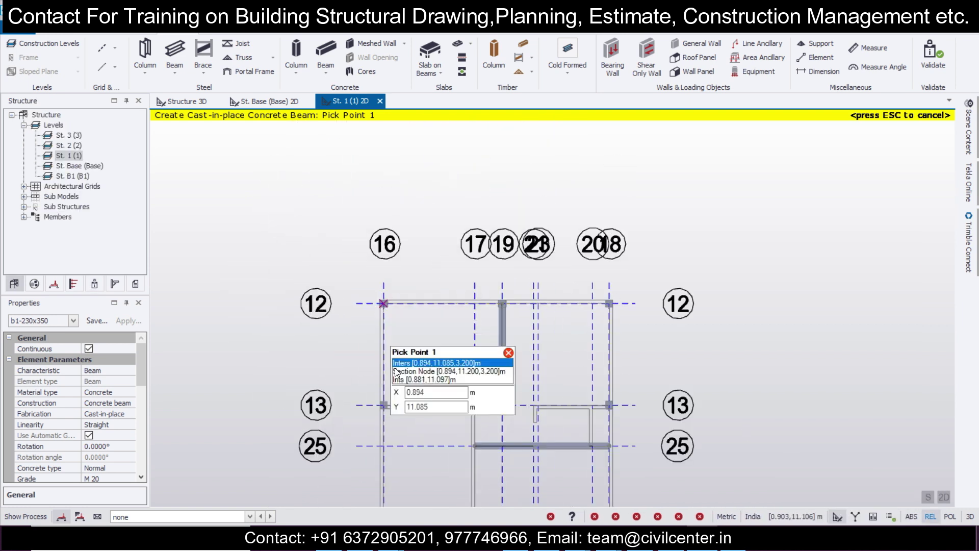
click(379, 407)
middle_drag(423, 476, 381, 290)
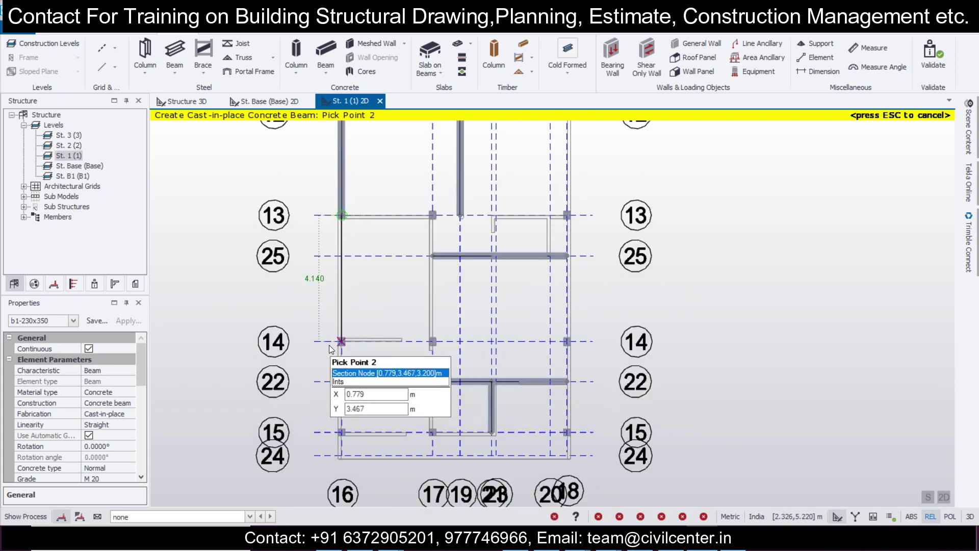
click(340, 342)
click(341, 341)
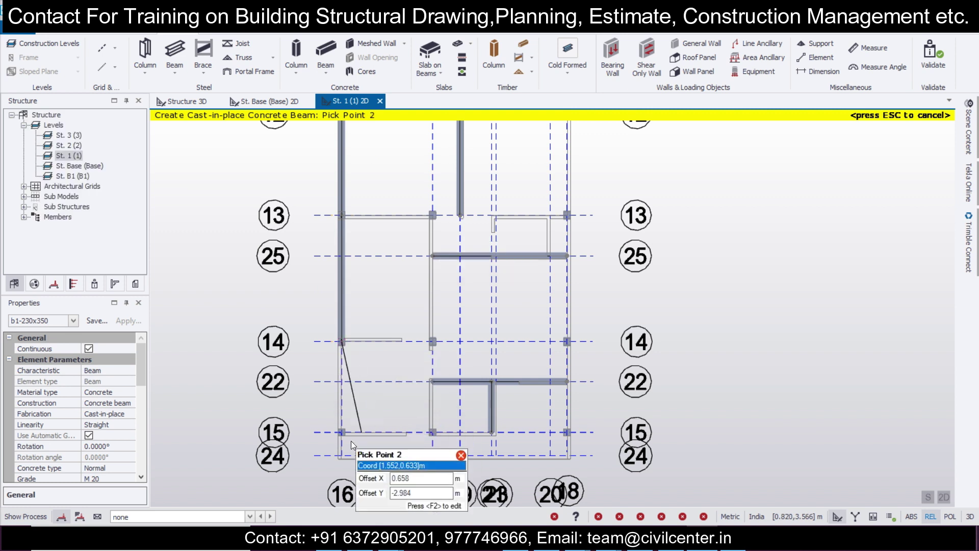
click(341, 432)
Place beams along grid 15 from grid 16 to 20, then up grid 20 to 13.
click(342, 432)
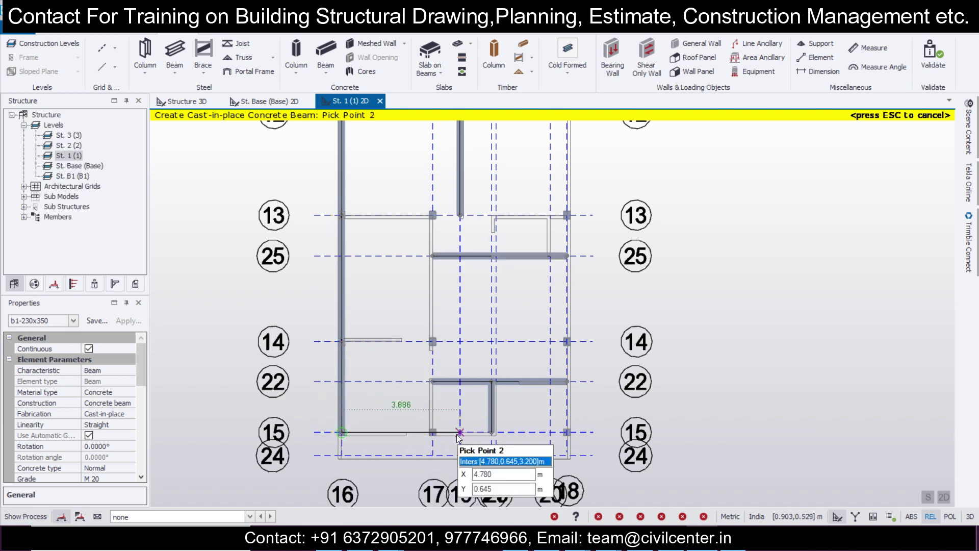
click(433, 433)
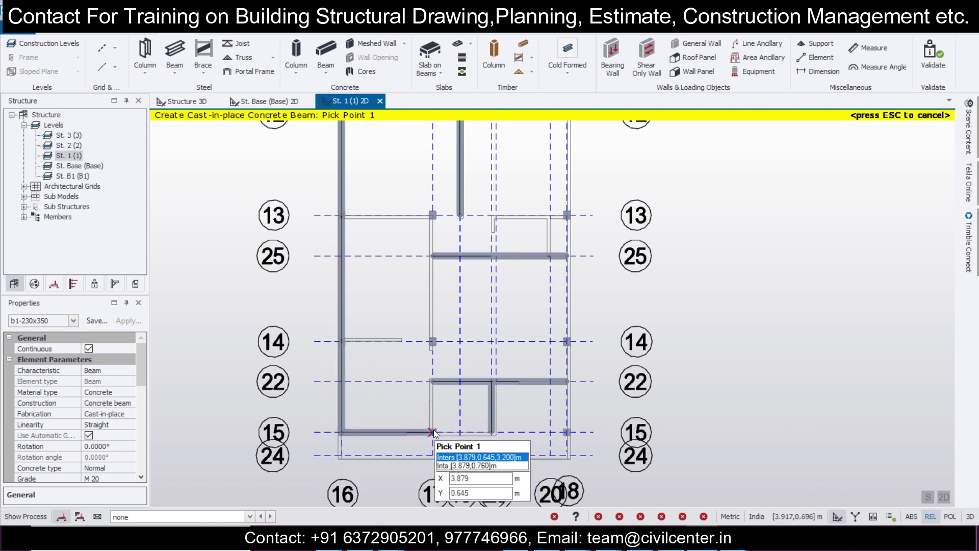
click(433, 432)
click(567, 427)
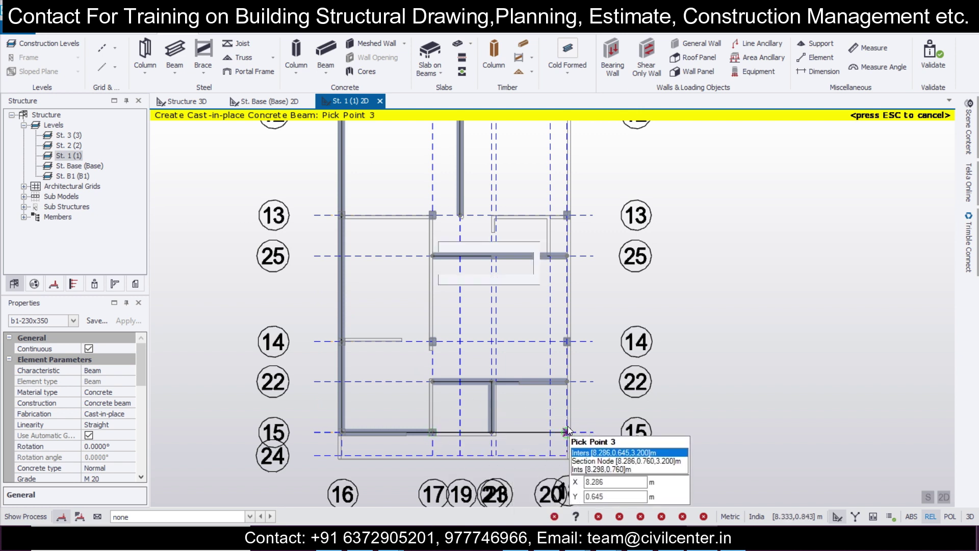
click(568, 427)
click(574, 341)
scroll(606, 289, up, 2)
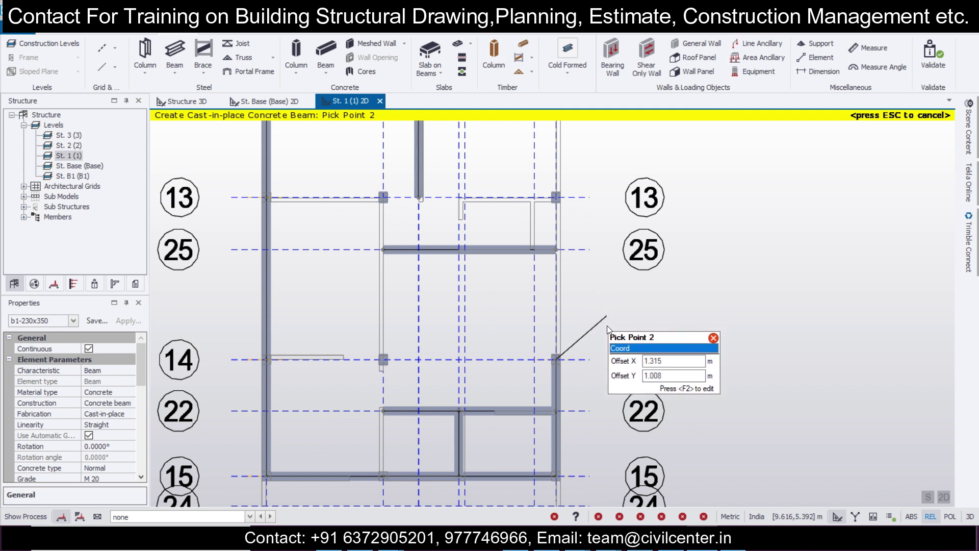
scroll(605, 312, down, 1)
middle_drag(598, 283, 574, 328)
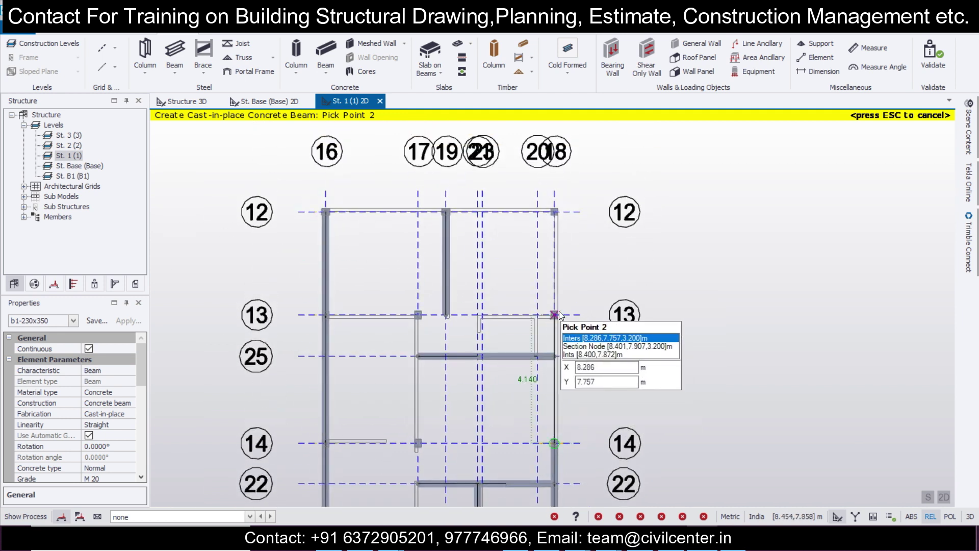
click(554, 315)
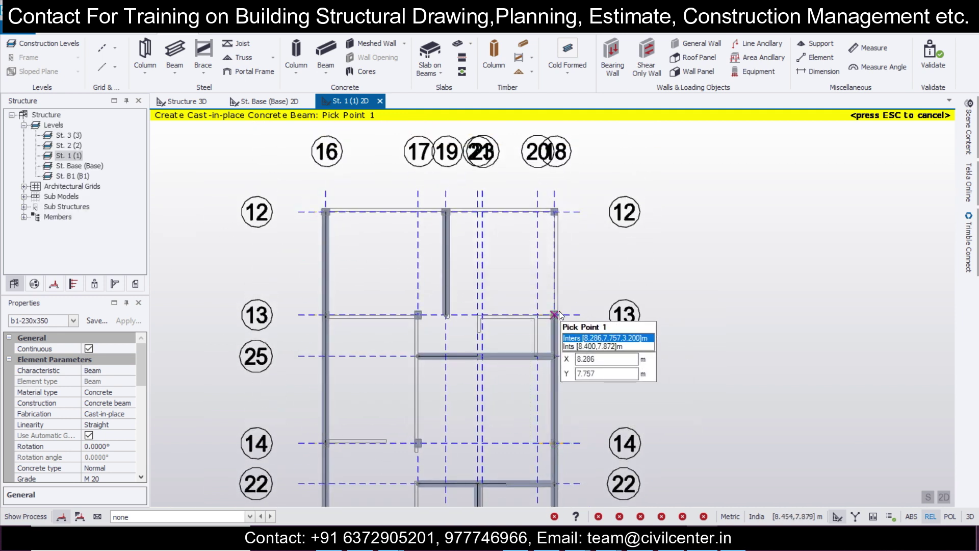
Place beams along grid 12 from grid 20 to 16 and along grid 13 to the right edge.
click(554, 212)
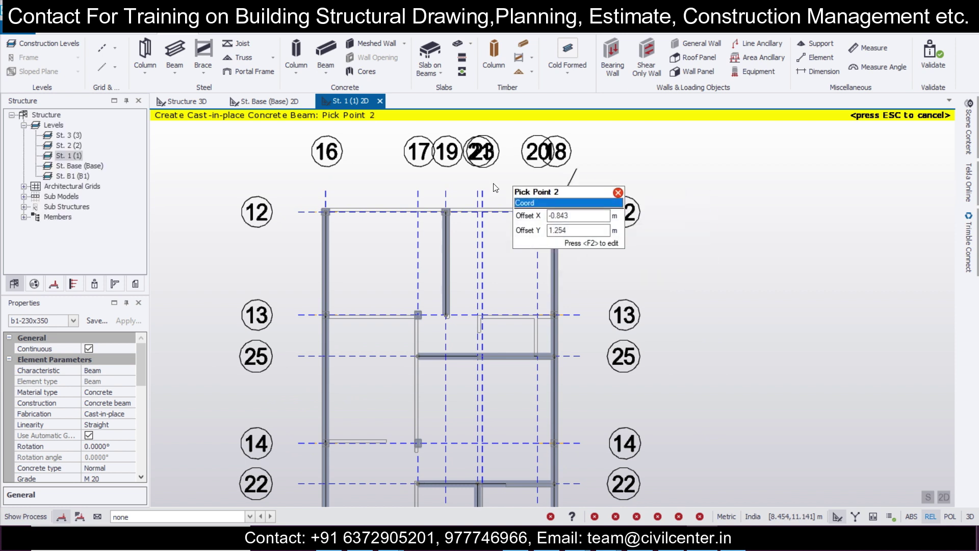
click(445, 211)
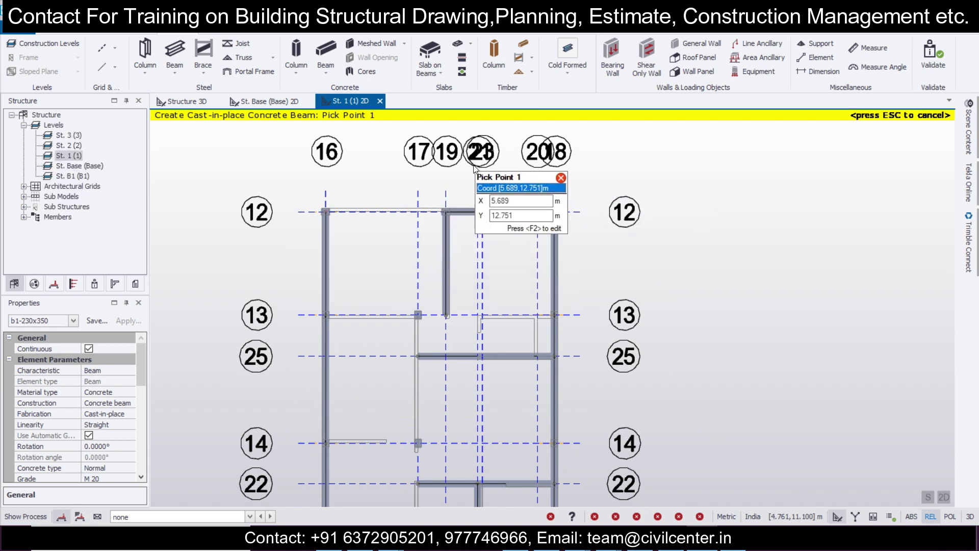
click(453, 211)
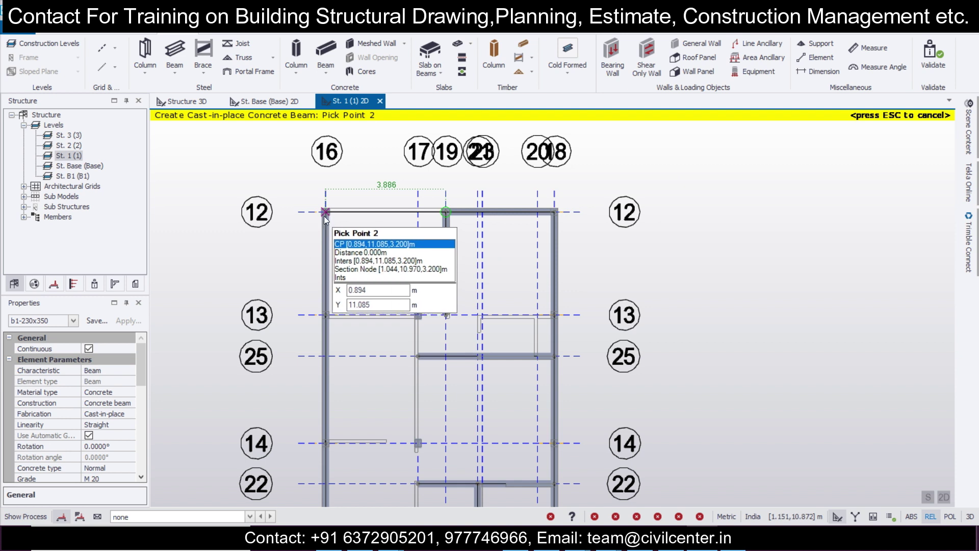
click(324, 217)
click(326, 316)
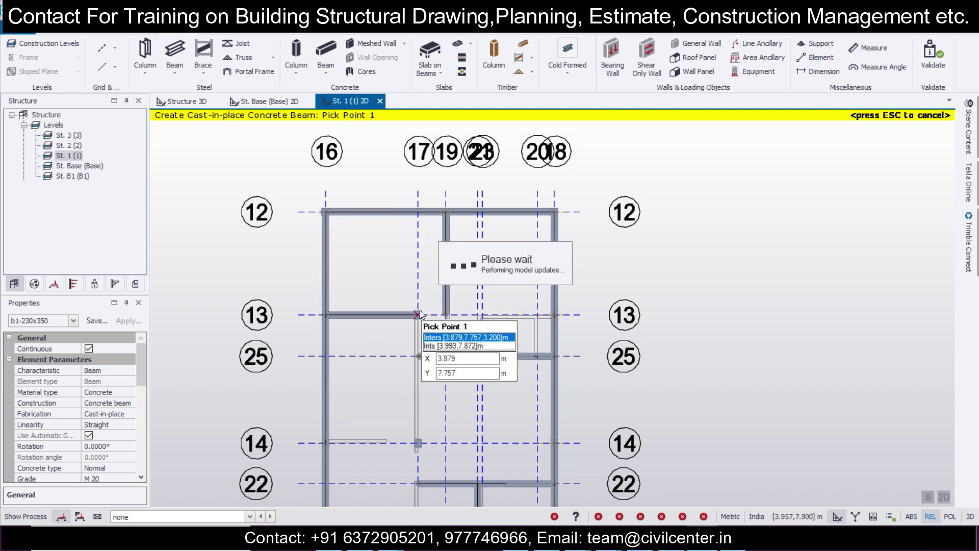
click(554, 315)
key(Escape)
Place beams along grid 17 from grid 13 down through 14 to 15.
scroll(421, 322, down, 2)
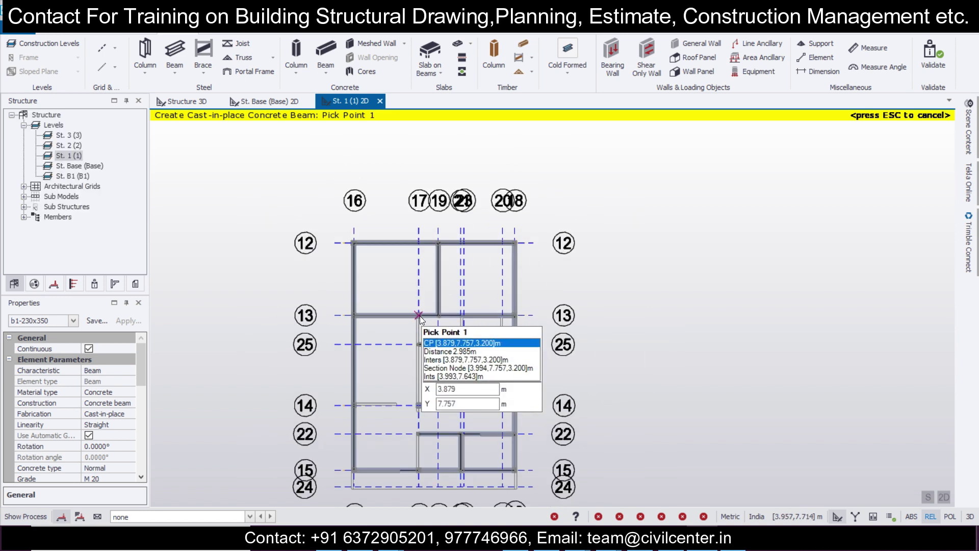
click(418, 315)
click(417, 404)
click(415, 398)
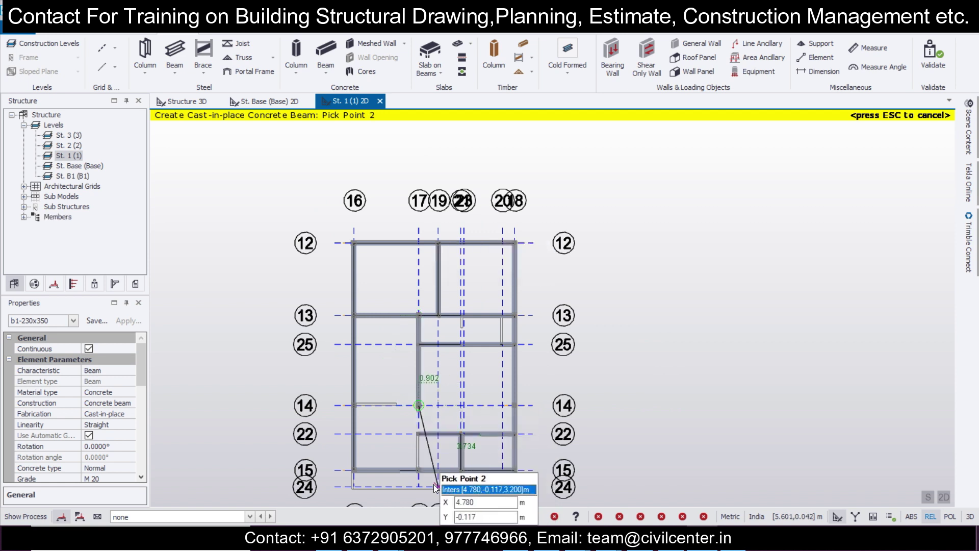
scroll(414, 477, up, 2)
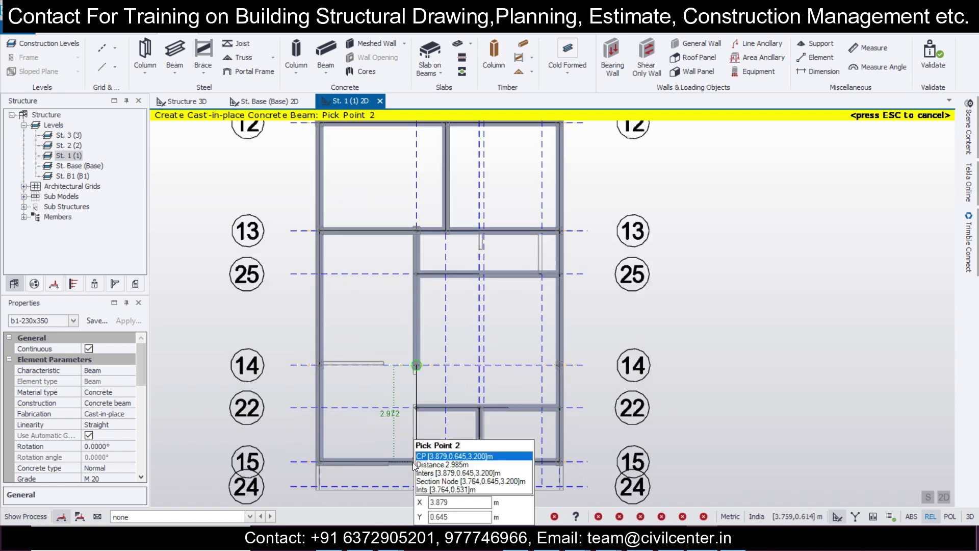
click(417, 460)
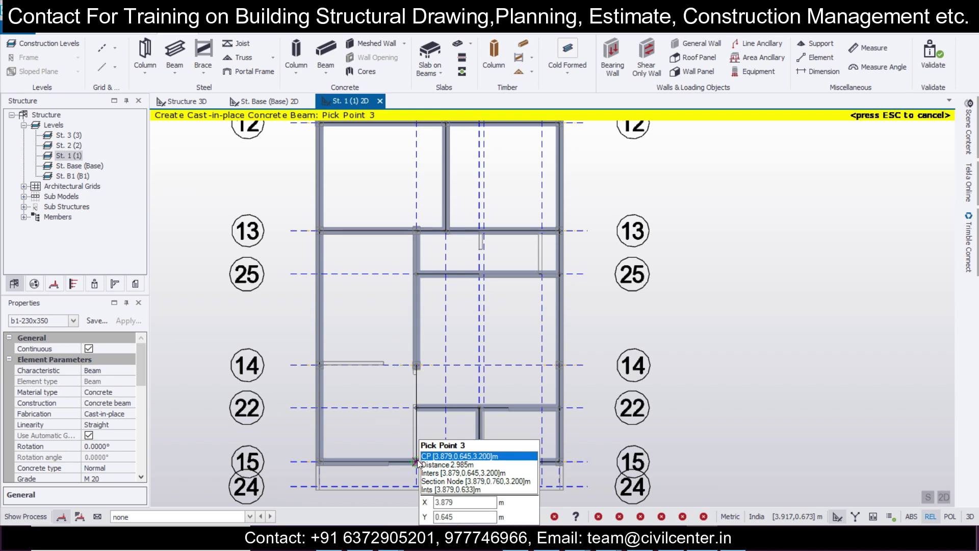
key(Escape)
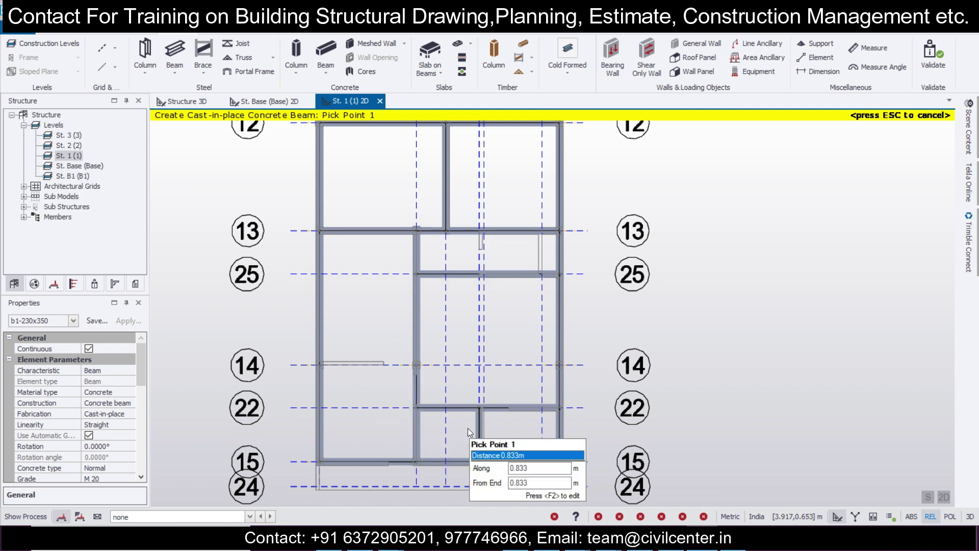
Place grid 14 beams from grid 16 to 17 and from 17 to the right edge.
click(317, 361)
click(416, 365)
key(Escape)
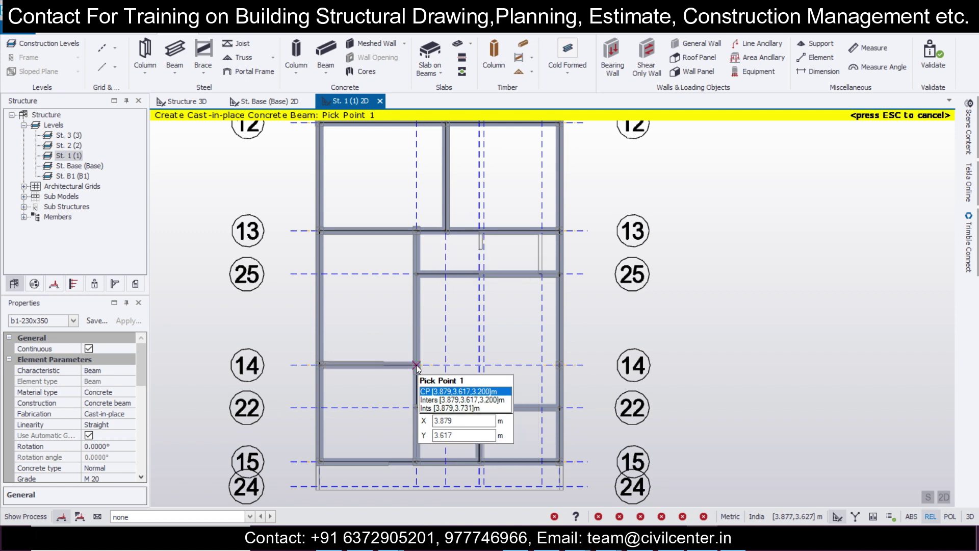
click(417, 365)
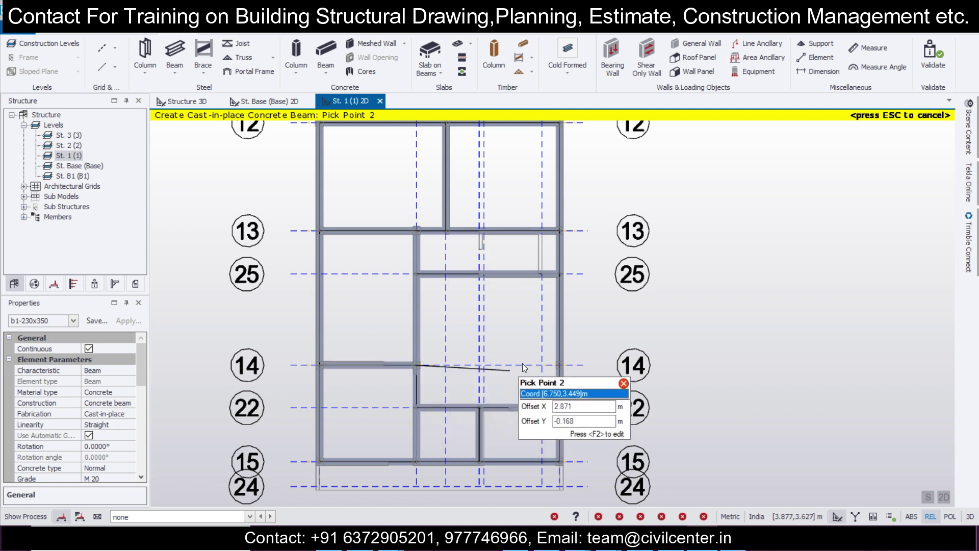
click(558, 365)
key(Escape)
Inspect beam 1B1 on grid 22 and exit beam creation.
key(Escape)
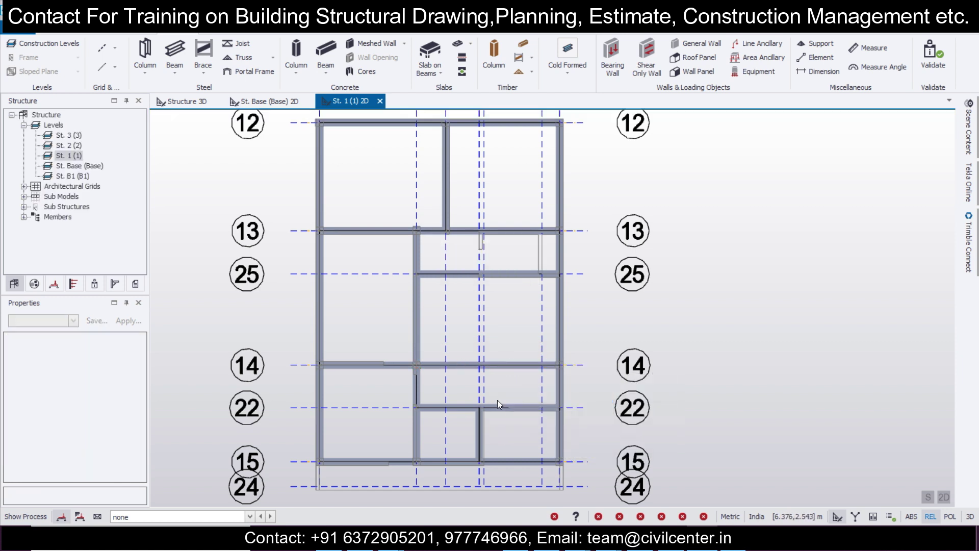
scroll(431, 462, up, 2)
click(414, 436)
click(414, 436)
scroll(432, 455, down, 1)
click(448, 402)
scroll(447, 400, down, 2)
key(Escape)
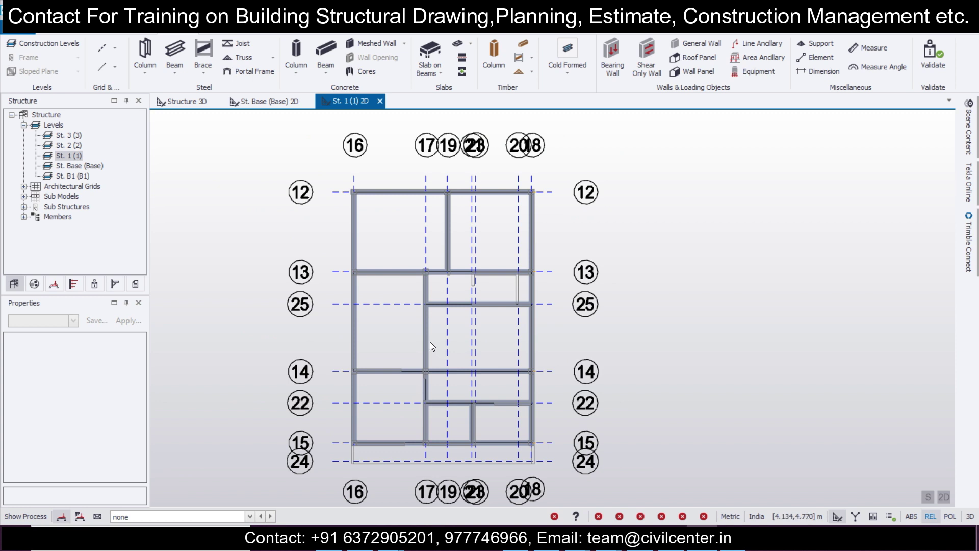
Start slab placement, view the gf CL METRIC drawing, then place S 1 in the top-left bay.
click(437, 54)
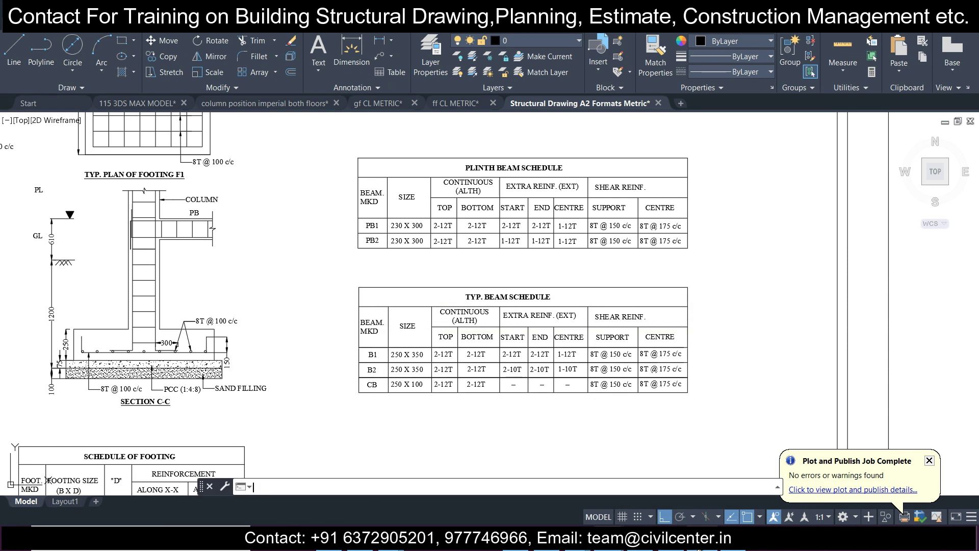
scroll(448, 185, down, 5)
middle_drag(448, 185, 456, 215)
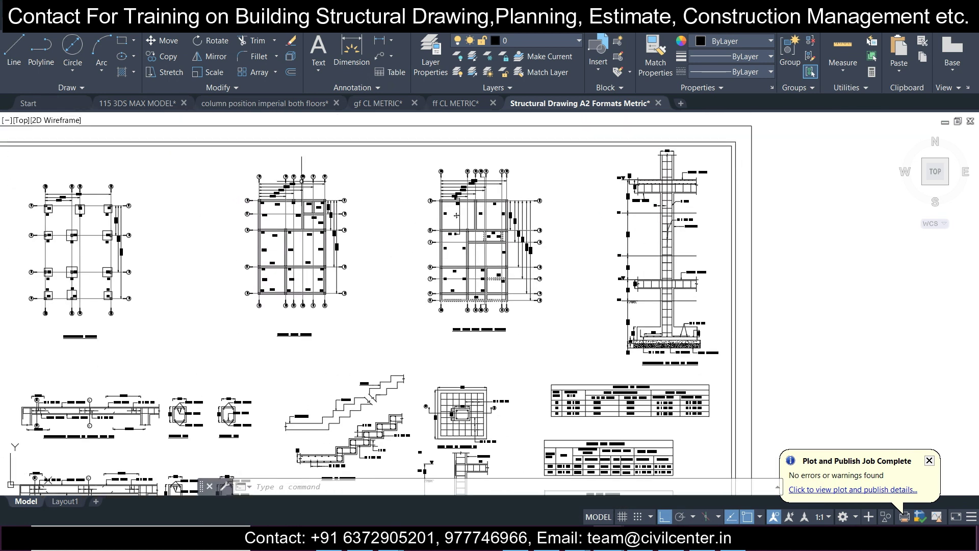
click(380, 109)
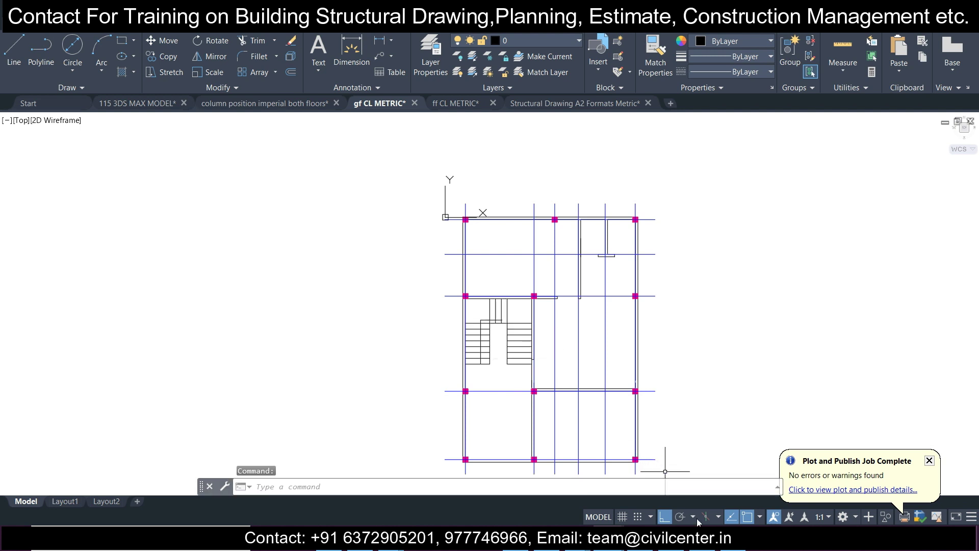
key(alt+Tab)
click(428, 223)
Place S 1 slabs in the top-right, 25–14, lower-left and grid 15 bays.
click(473, 236)
click(474, 320)
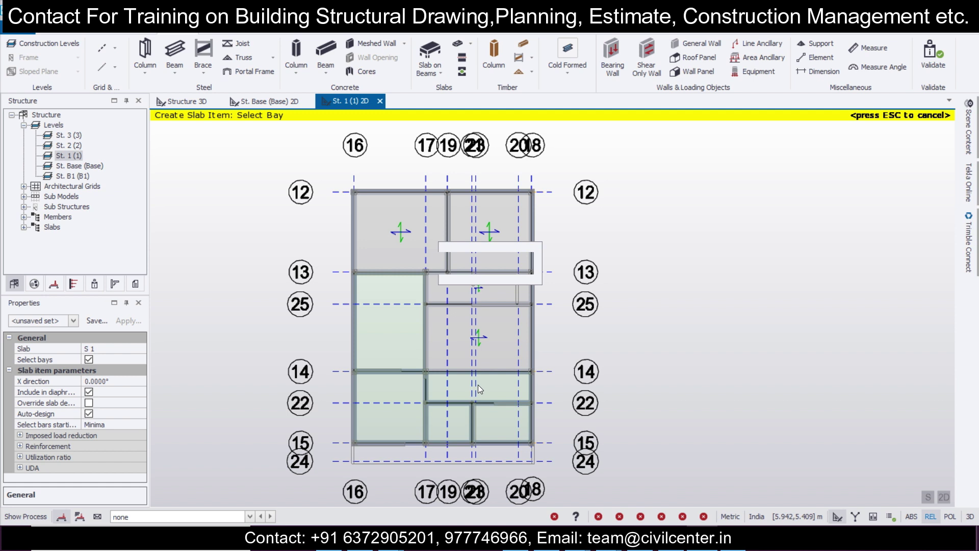
click(452, 413)
click(517, 435)
click(419, 408)
scroll(498, 384, up, 2)
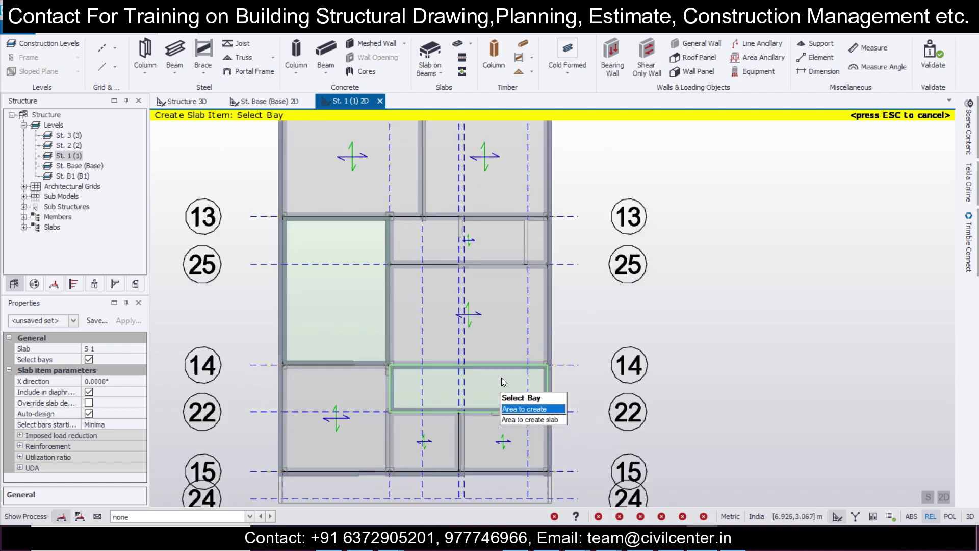
scroll(482, 329, down, 2)
mouse_move(478, 390)
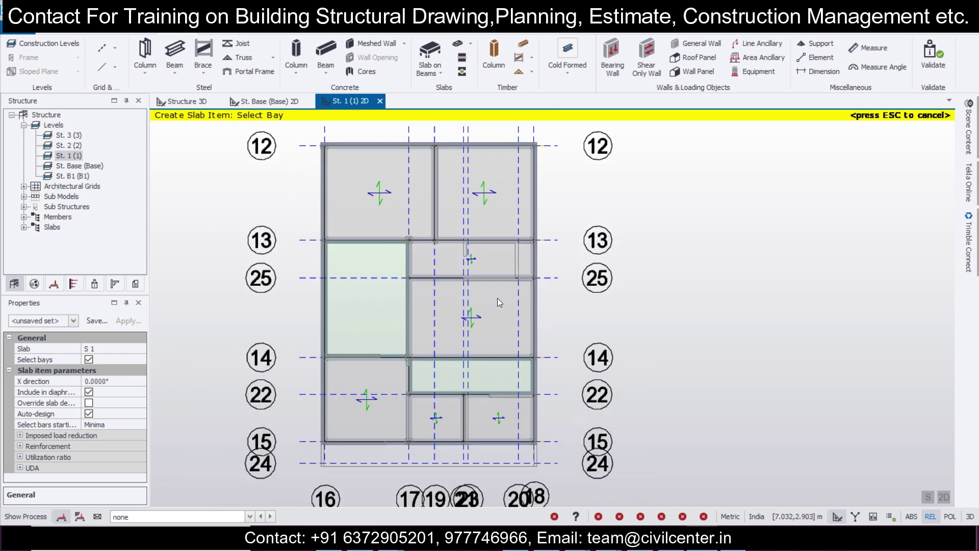
key(Escape)
Select all S 1 slab panels, then restart Slab on Beams to change the slab.
click(492, 265)
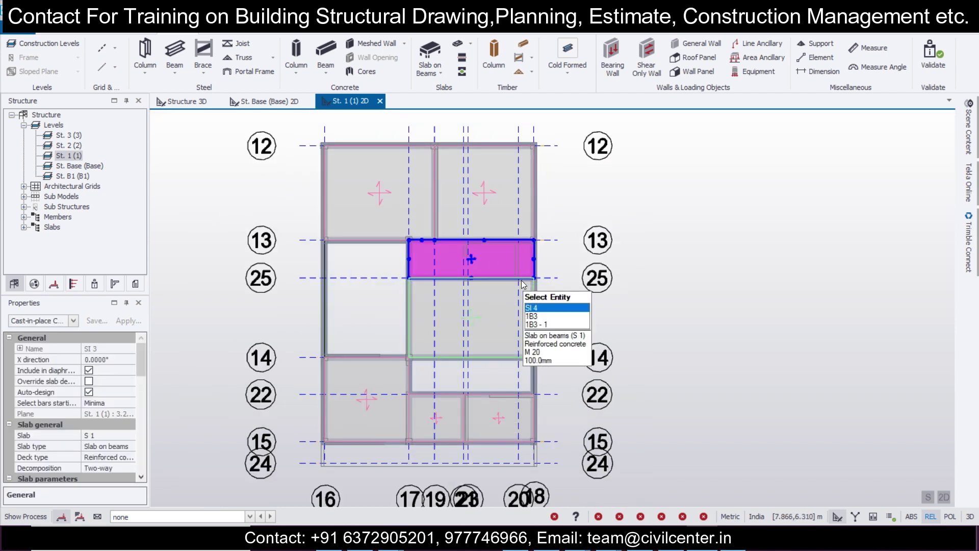
click(523, 284)
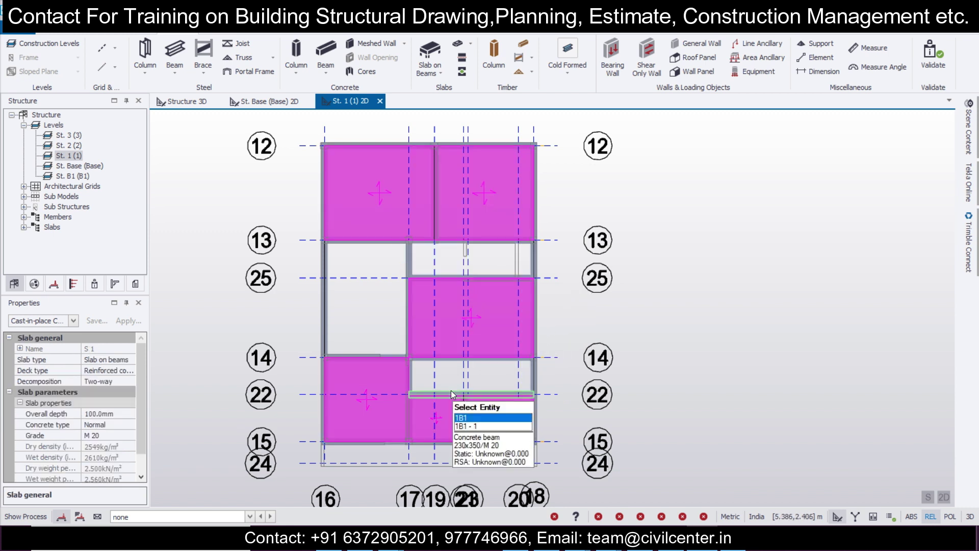
click(462, 57)
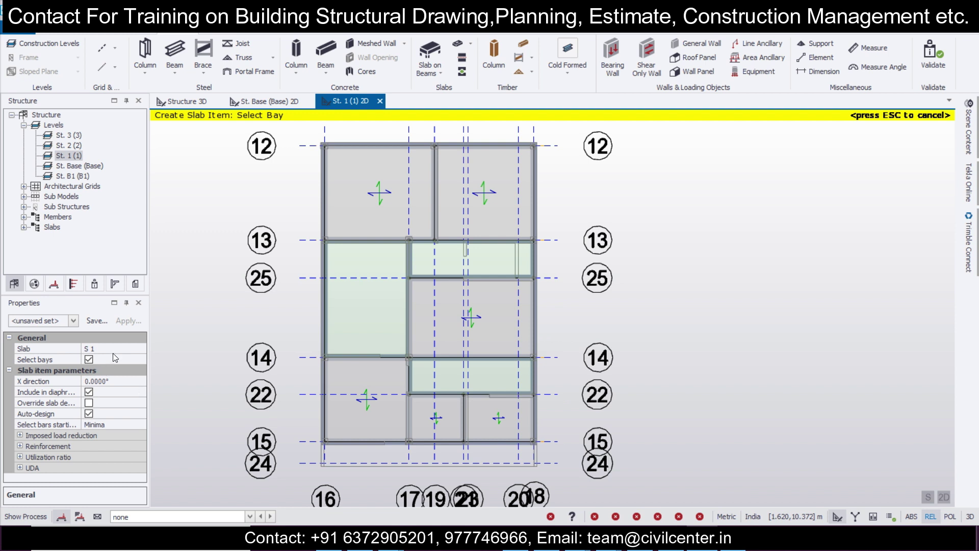
click(128, 351)
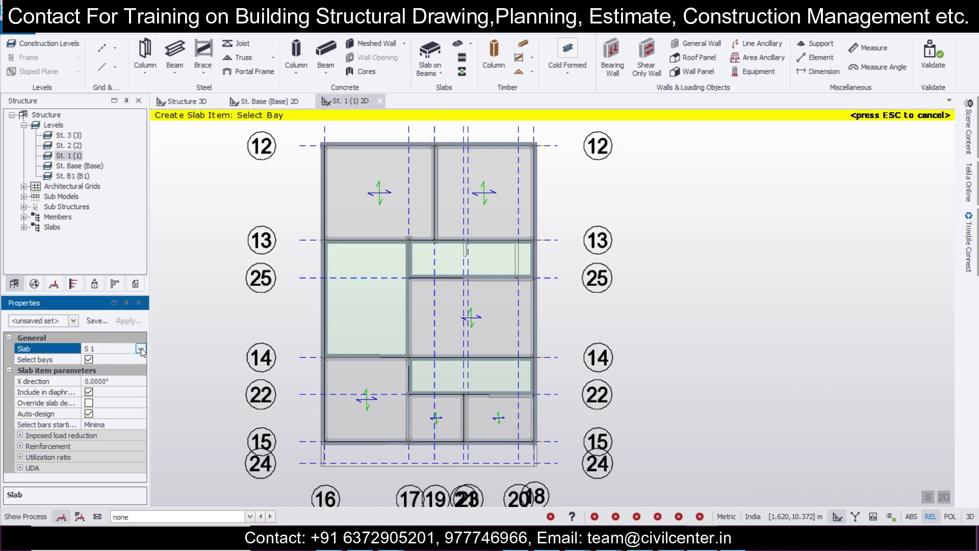
Create a new one-way slab S 2 and place it in the 13–25 and 14–22 strips.
click(141, 348)
click(120, 367)
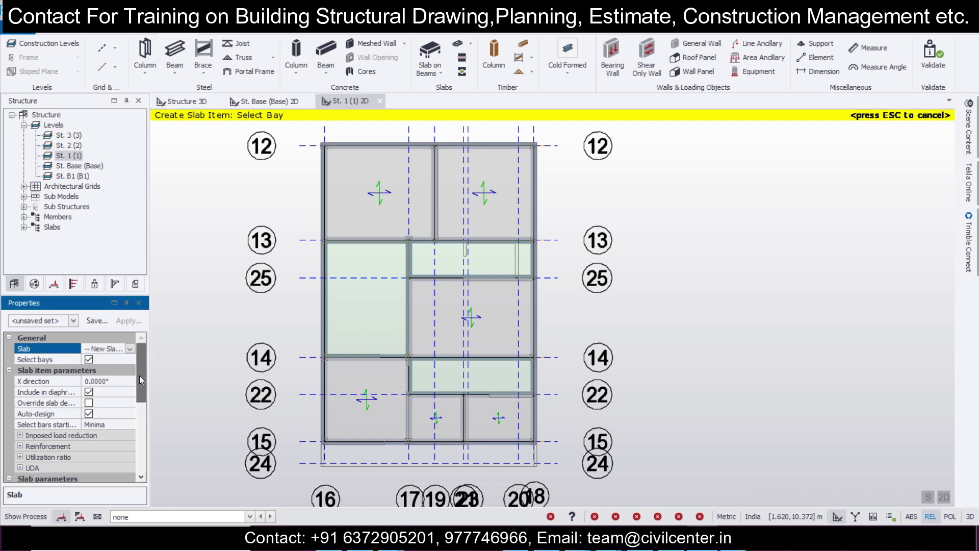
drag(138, 384, 134, 432)
click(131, 383)
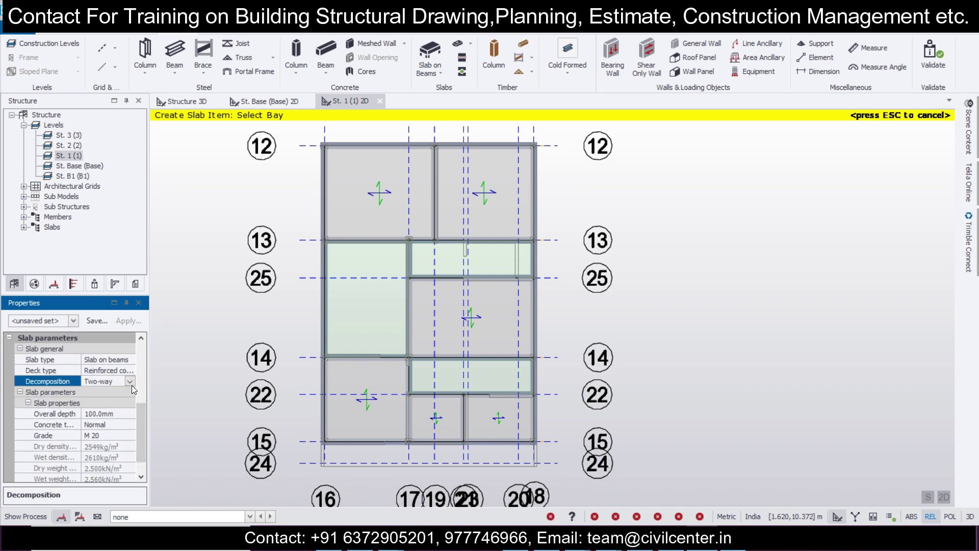
click(130, 381)
click(115, 395)
click(451, 248)
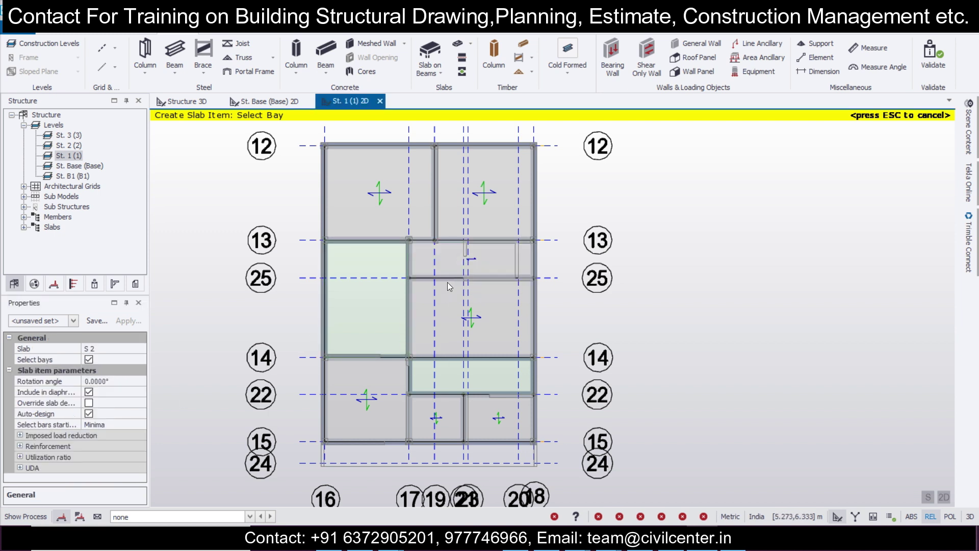
click(438, 362)
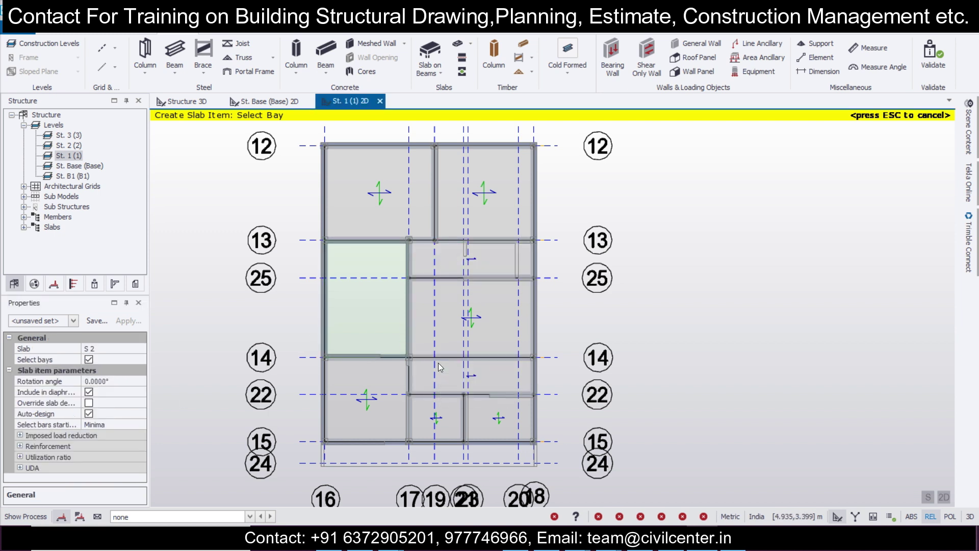
key(Escape)
Set the rotation angle of both S 2 slabs to 90°.
click(493, 265)
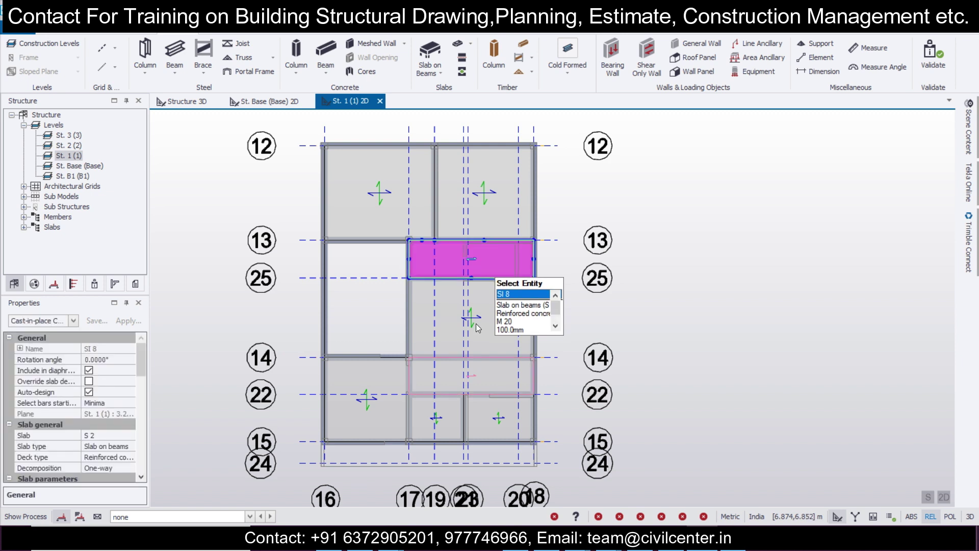
click(470, 362)
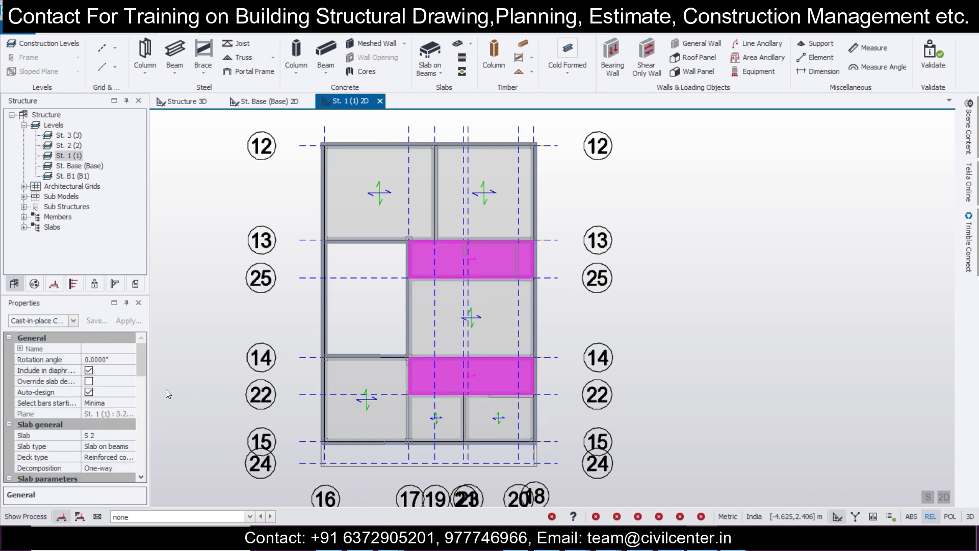
click(133, 362)
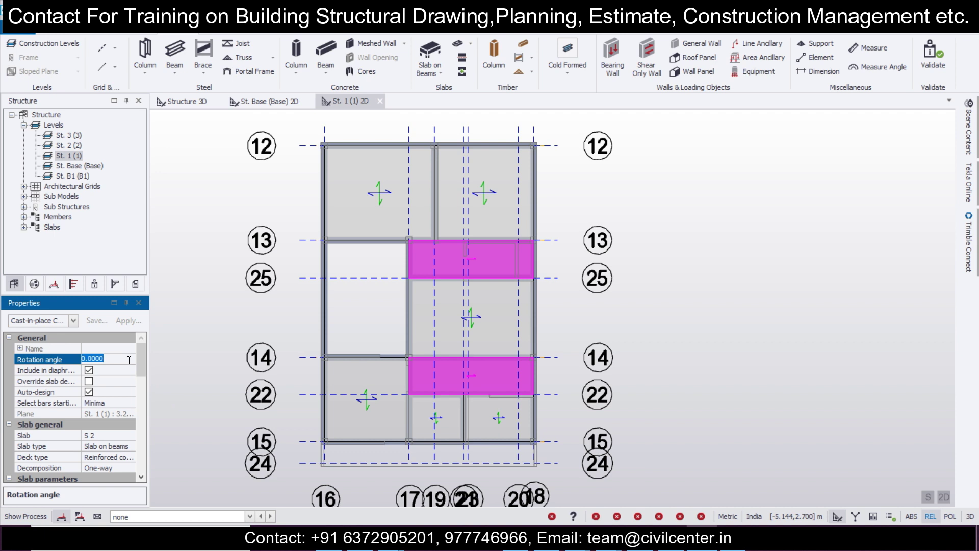
click(228, 325)
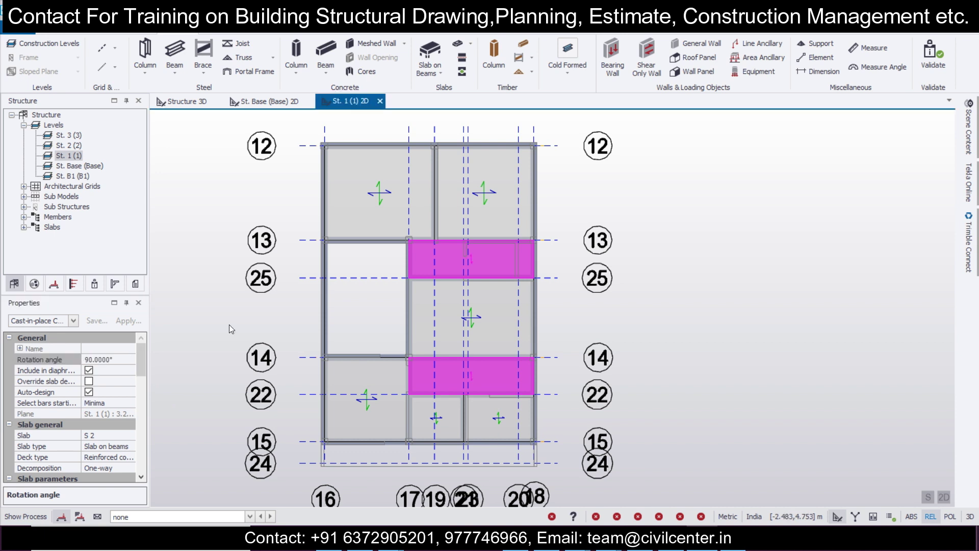
scroll(488, 247, up, 2)
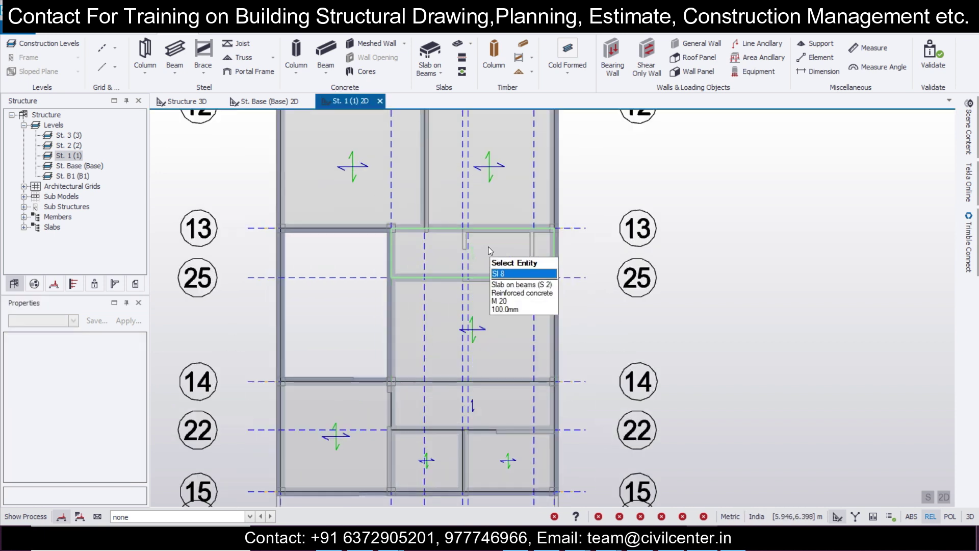
scroll(497, 242, down, 4)
scroll(513, 302, up, 1)
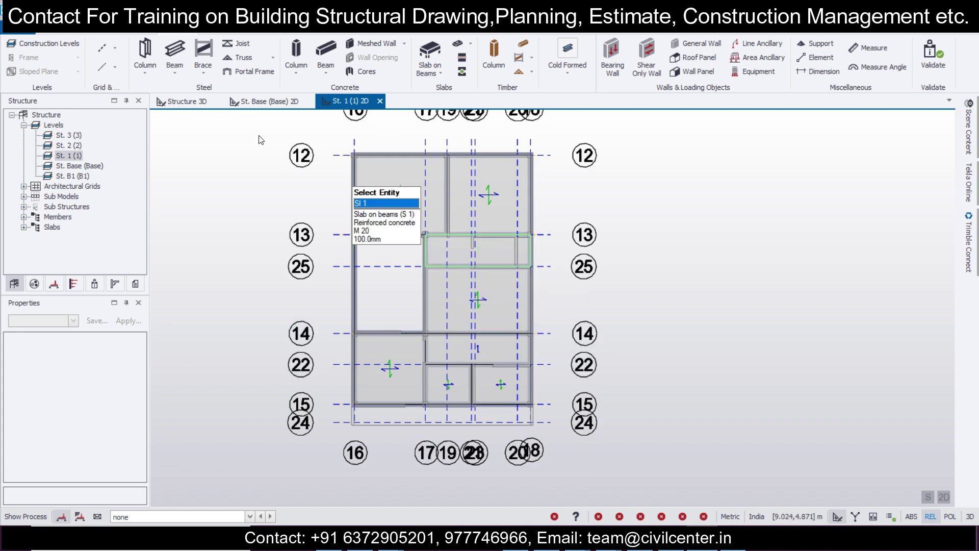
click(164, 106)
middle_drag(449, 347, 686, 382)
scroll(686, 380, up, 2)
scroll(685, 372, down, 2)
scroll(685, 372, up, 2)
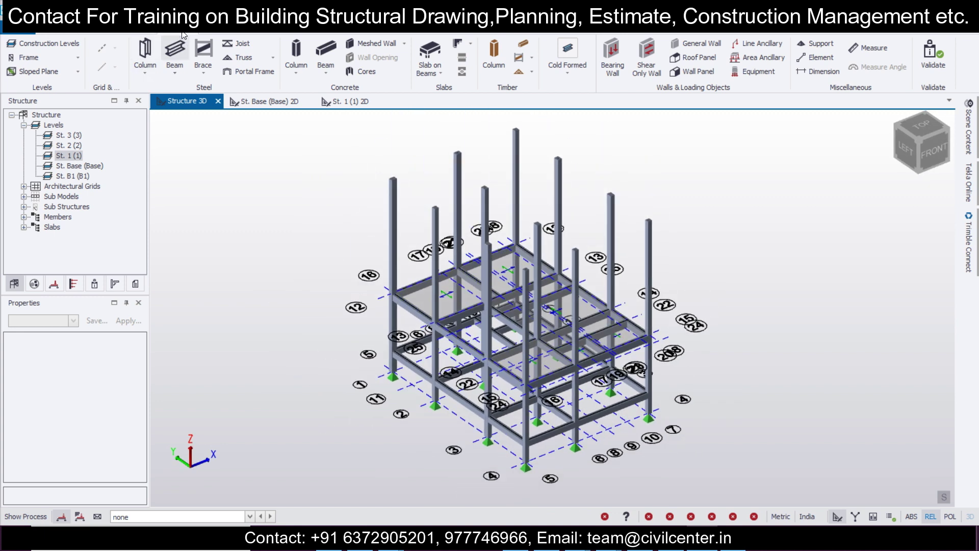
click(75, 47)
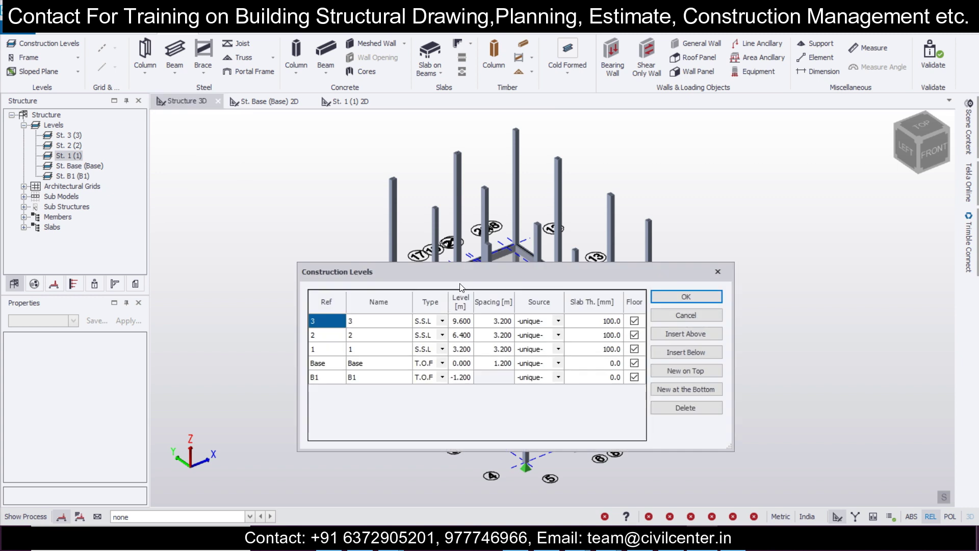
drag(459, 277, 240, 118)
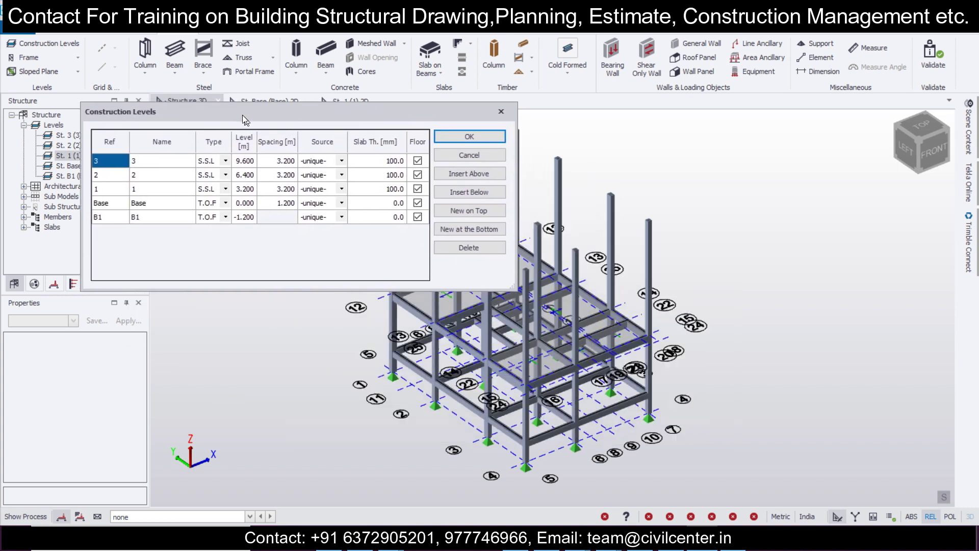
click(340, 179)
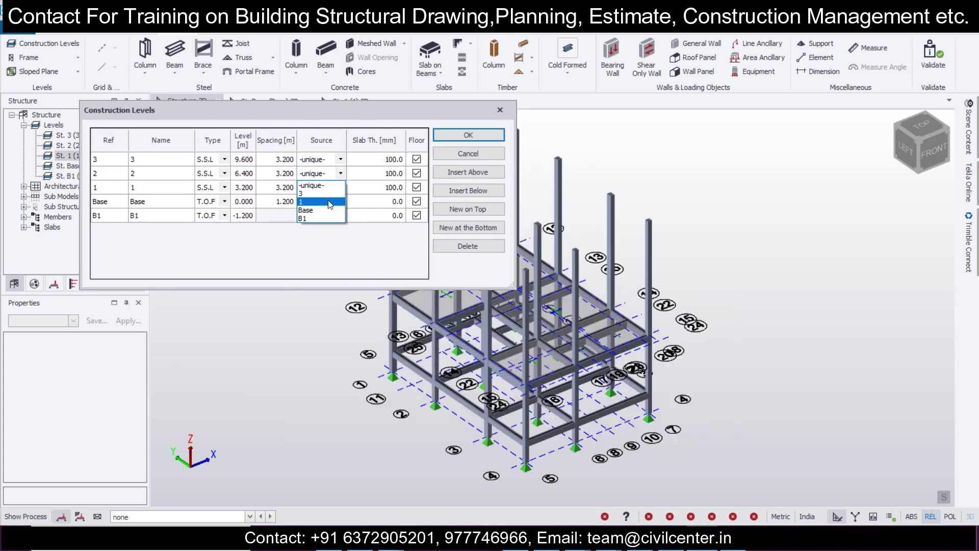
click(330, 202)
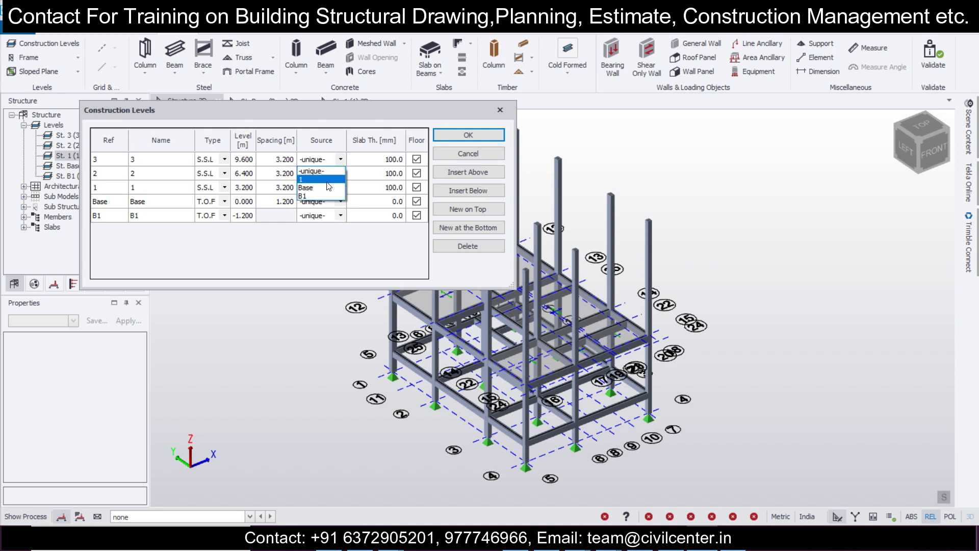
click(327, 181)
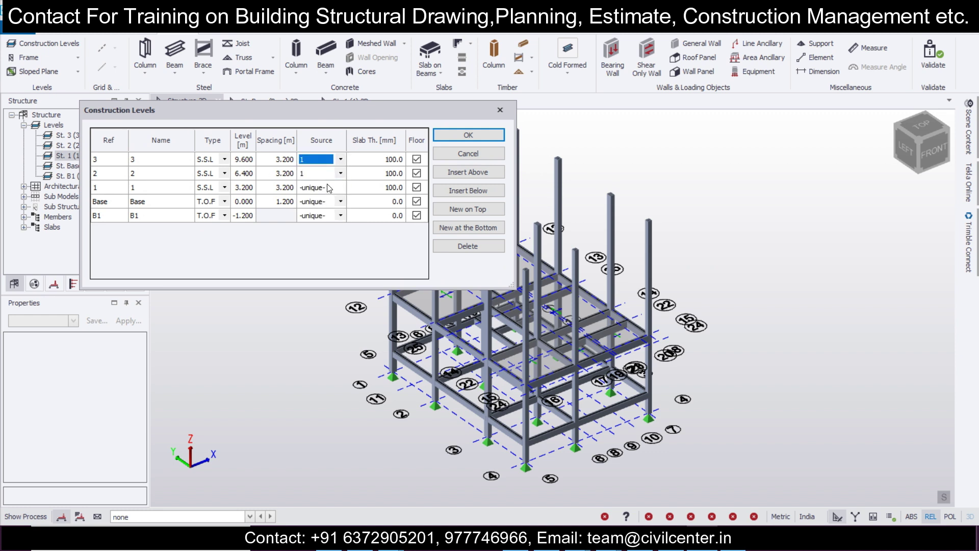
click(471, 136)
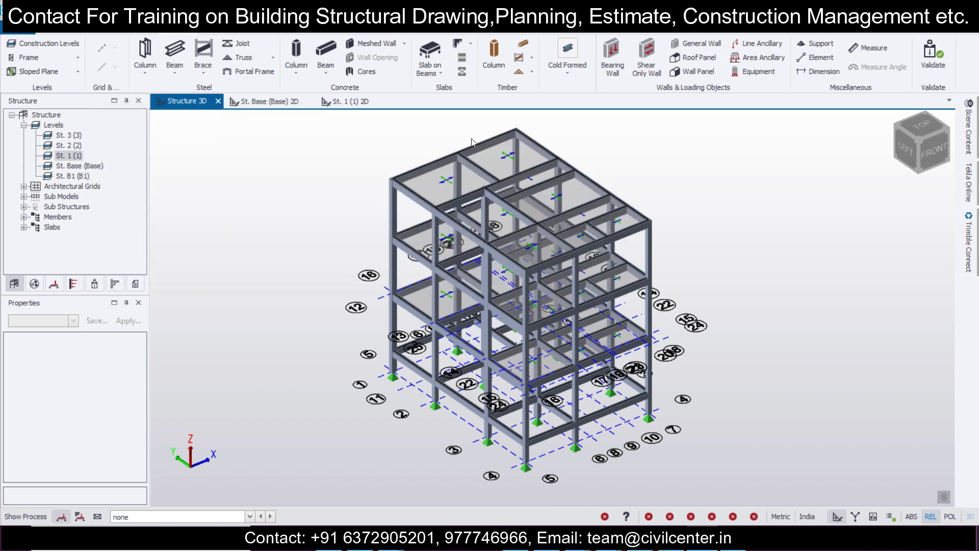
click(65, 42)
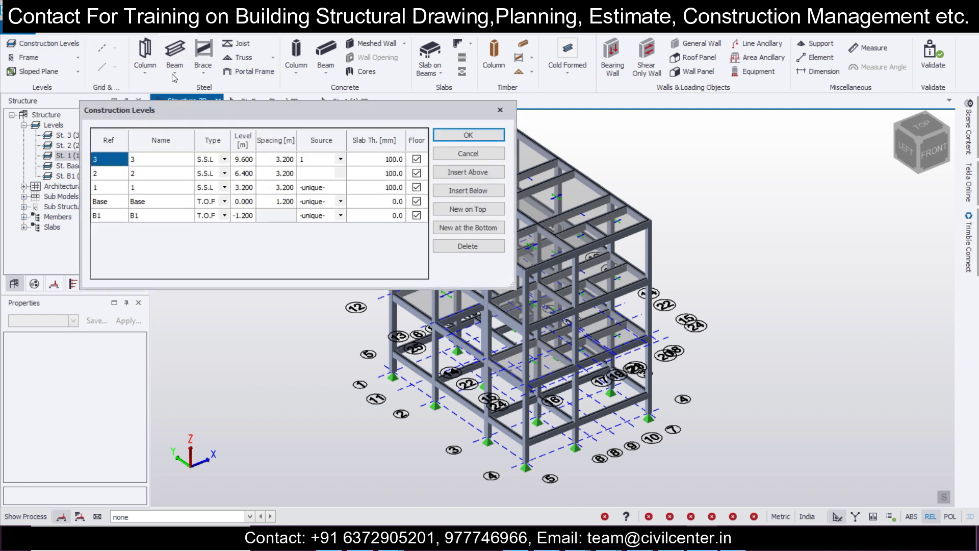
click(344, 174)
click(337, 185)
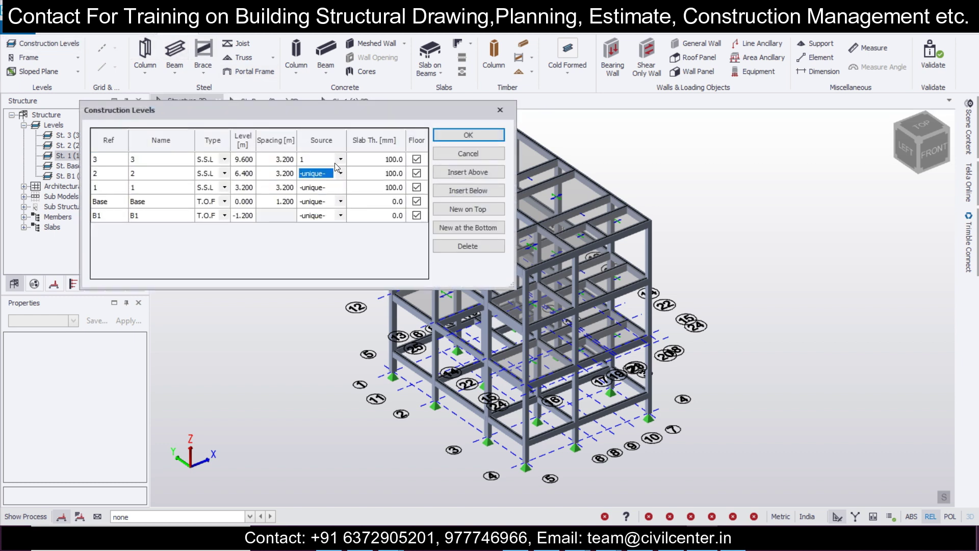
click(322, 177)
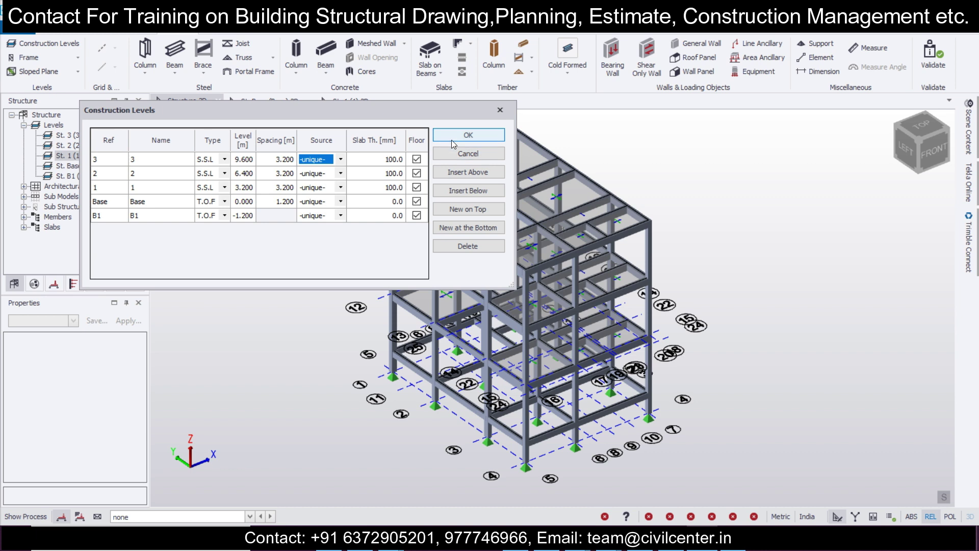
click(454, 136)
scroll(357, 327, down, 5)
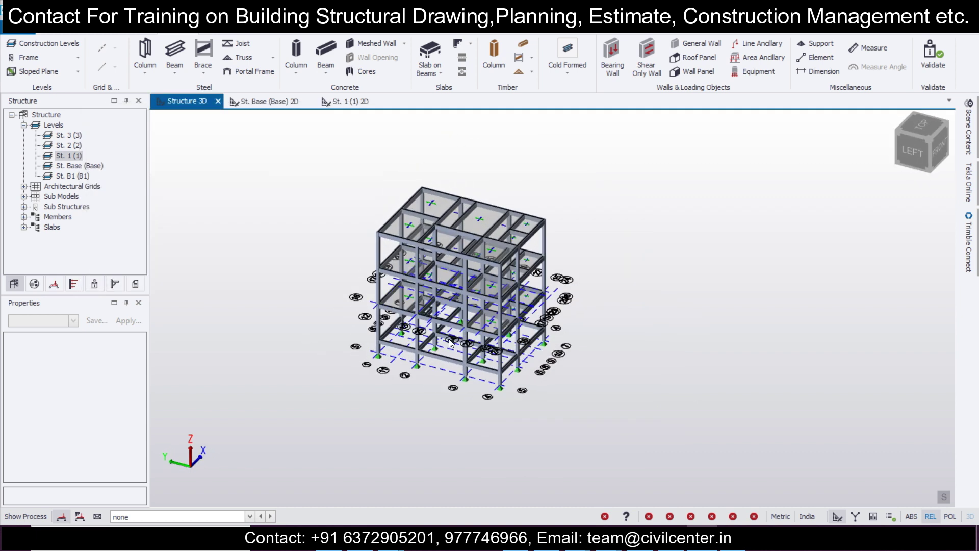
scroll(280, 365, up, 3)
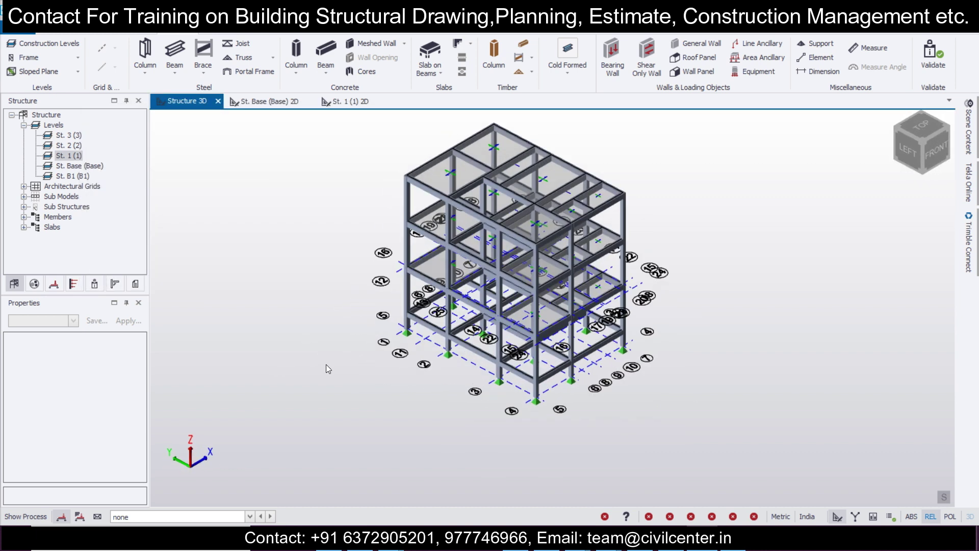
middle_drag(326, 364, 314, 369)
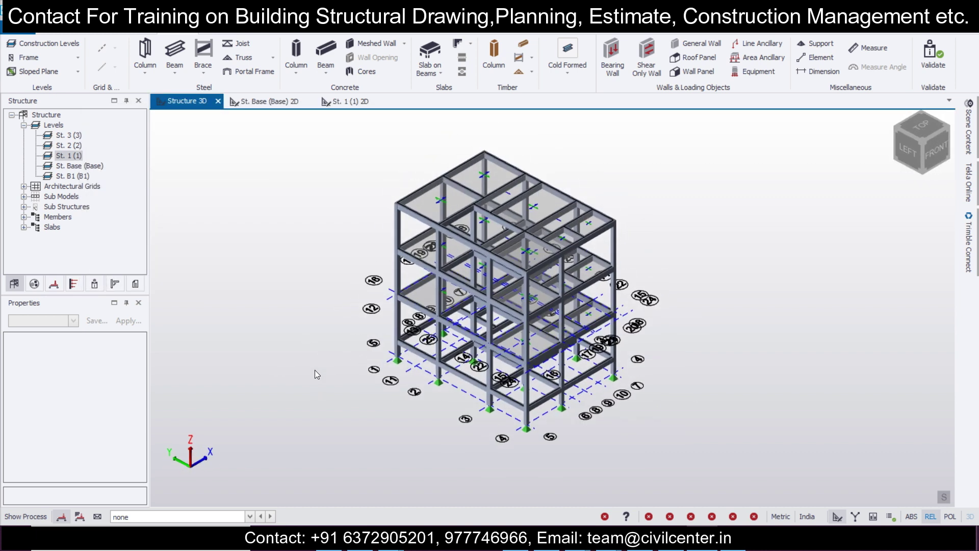
On the base-level plan, set up a Dead full-length UDL beam load of 5.7 kN/m.
click(284, 106)
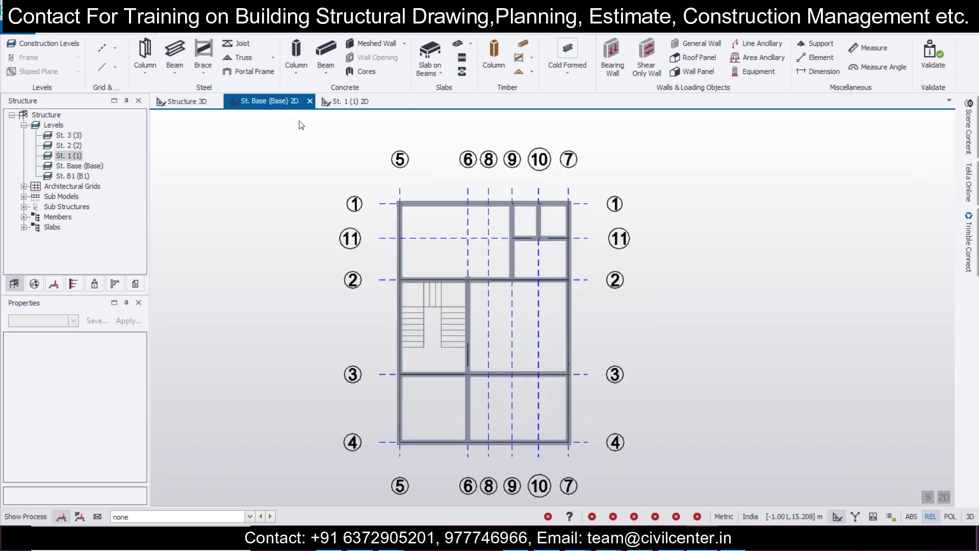
click(250, 516)
click(245, 475)
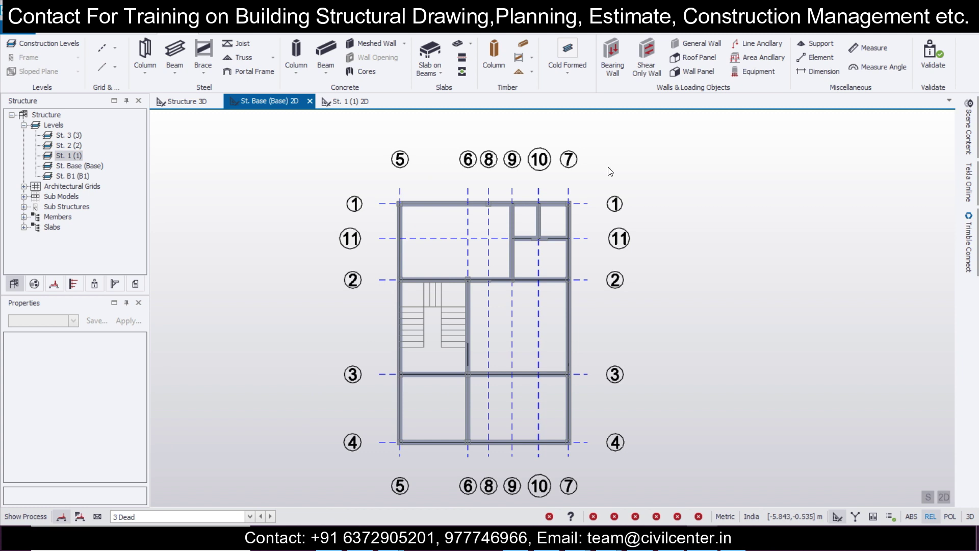
click(86, 28)
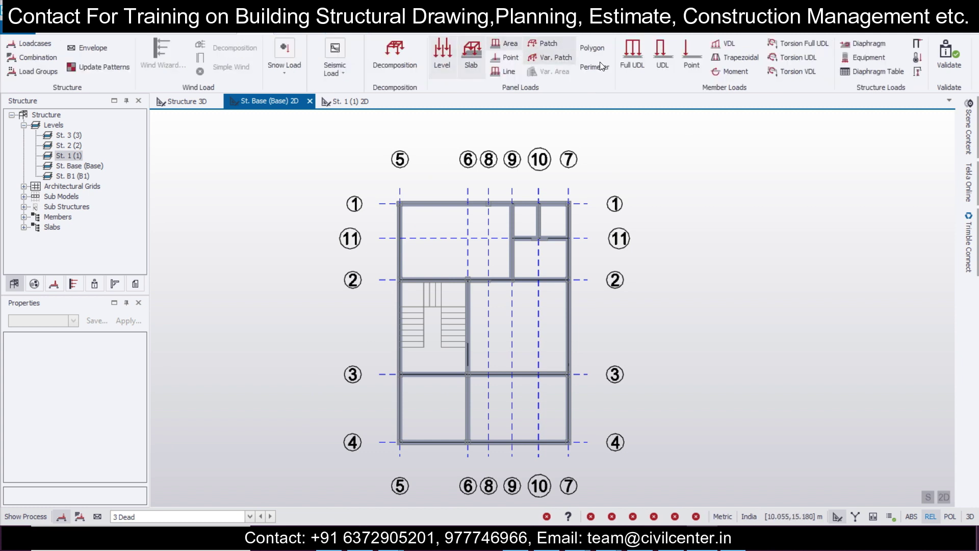
click(632, 56)
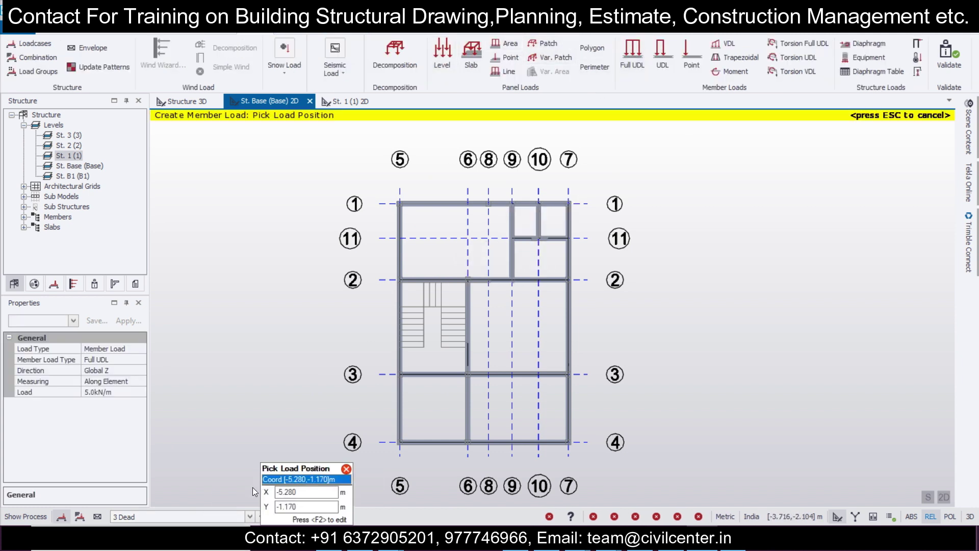
click(114, 394)
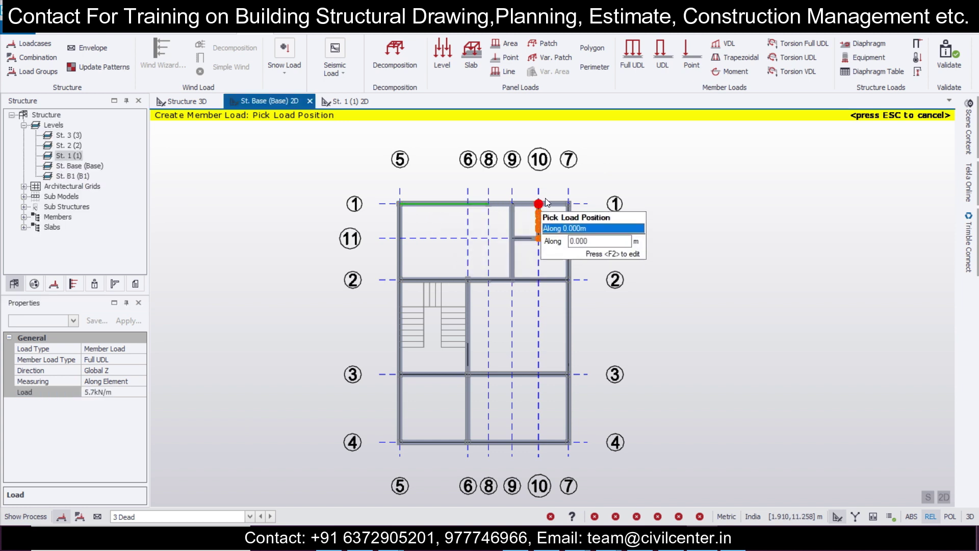
Apply the 5.7 kN/m load to the twelve base beams on grids 2–11, then return to 3D.
scroll(531, 208, up, 2)
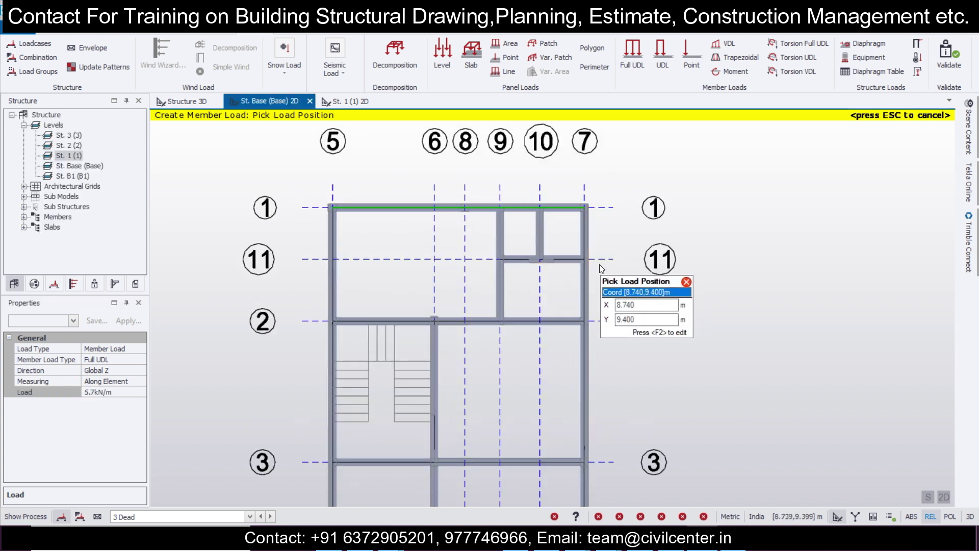
scroll(586, 269, down, 2)
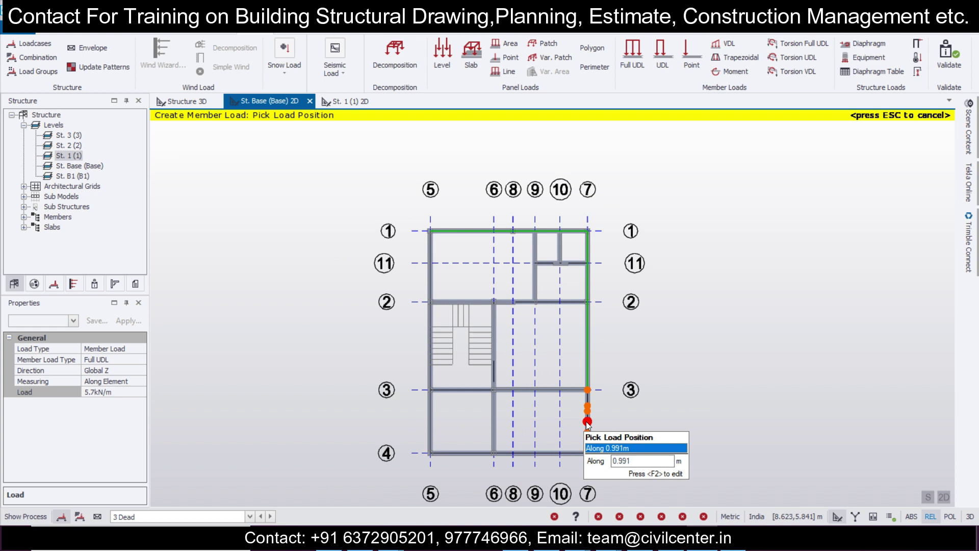
click(588, 405)
click(464, 452)
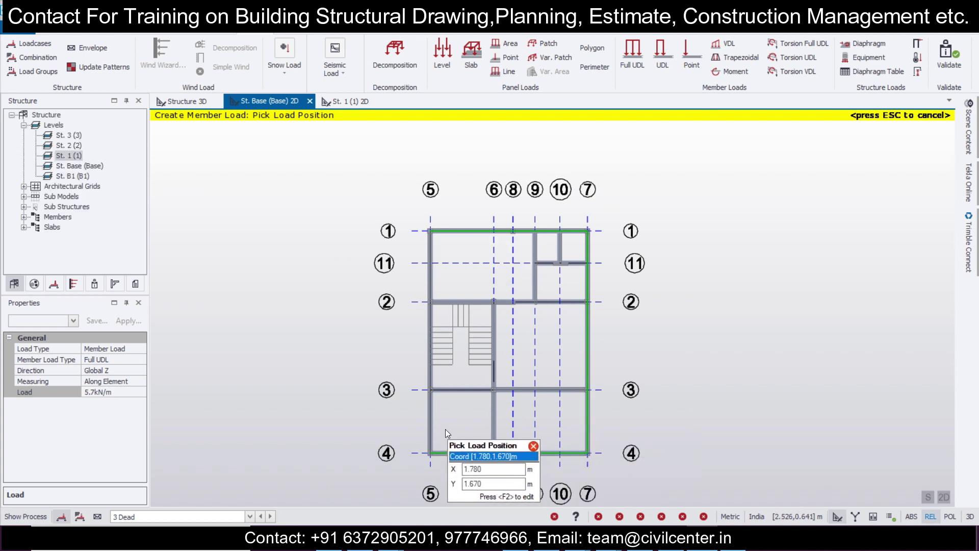
click(430, 436)
click(482, 390)
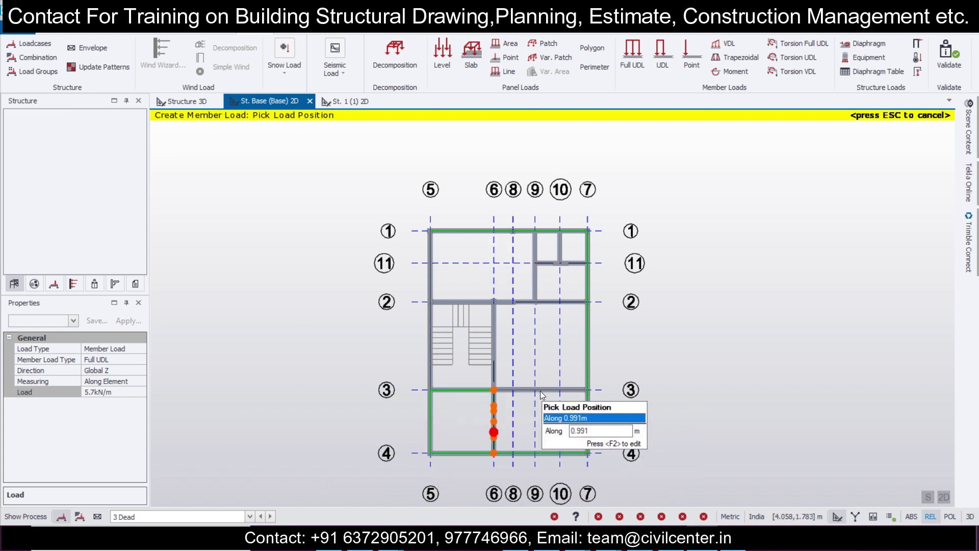
click(495, 359)
click(430, 327)
click(466, 301)
click(546, 307)
click(565, 304)
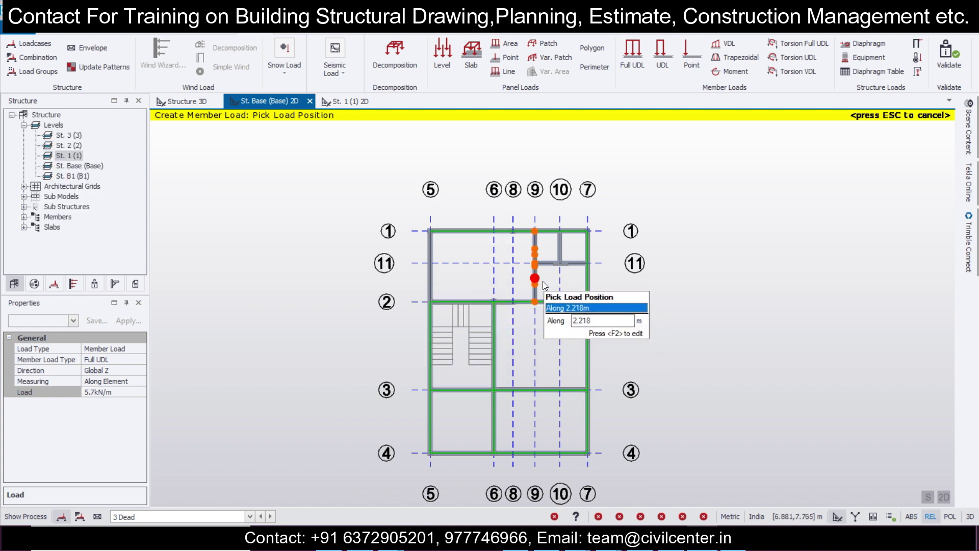
click(568, 267)
click(561, 247)
click(430, 269)
click(184, 101)
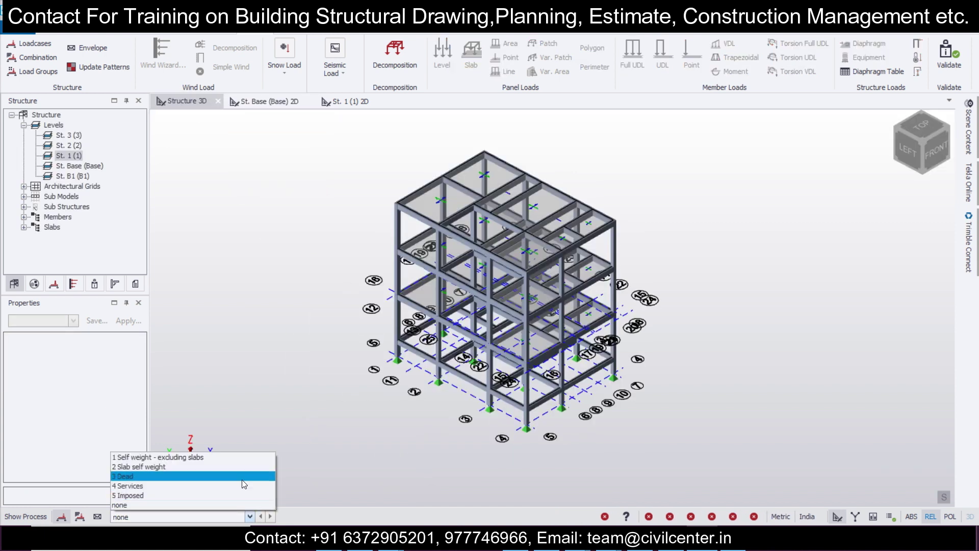
Validate the model and start 5.0 kN/m Full UDL Dead beam loads on the St. 1 plan.
click(257, 475)
click(956, 76)
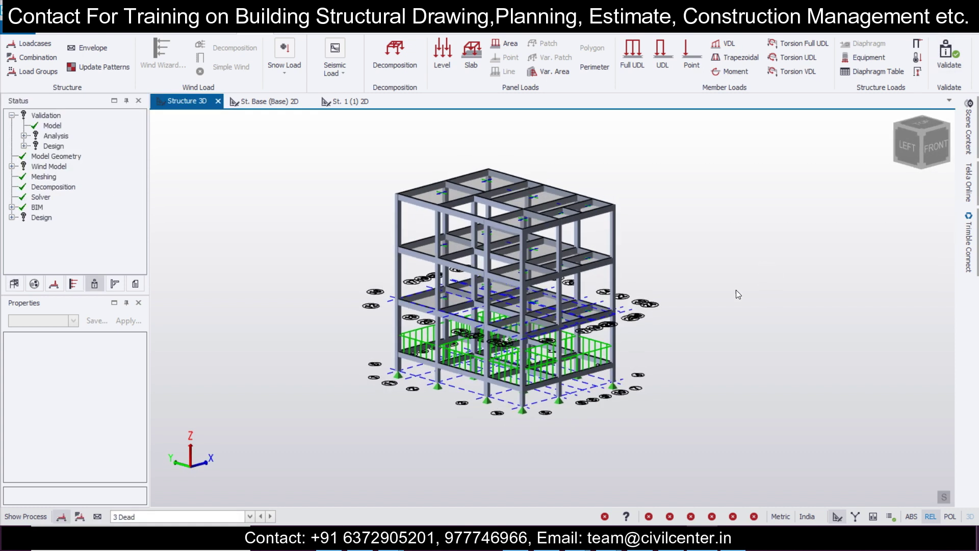
click(359, 105)
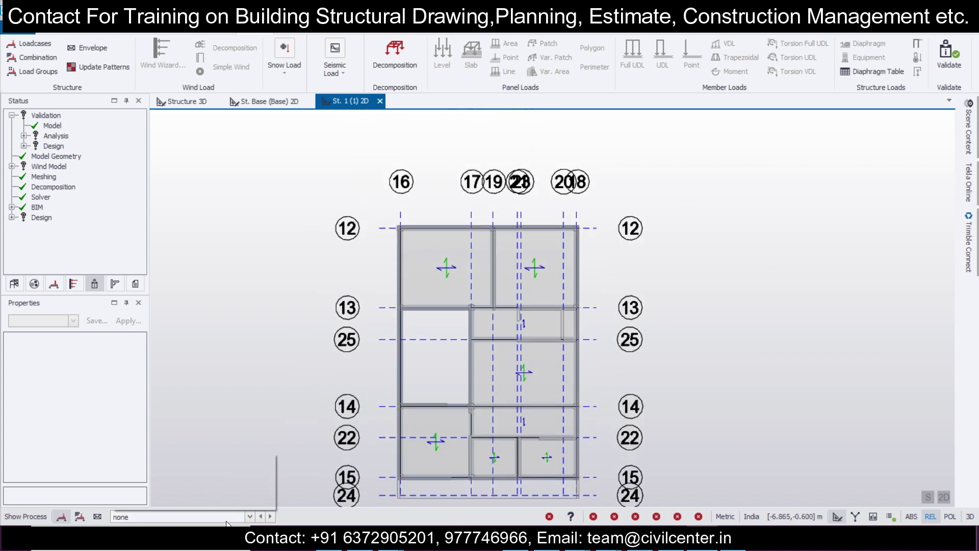
click(240, 517)
click(237, 475)
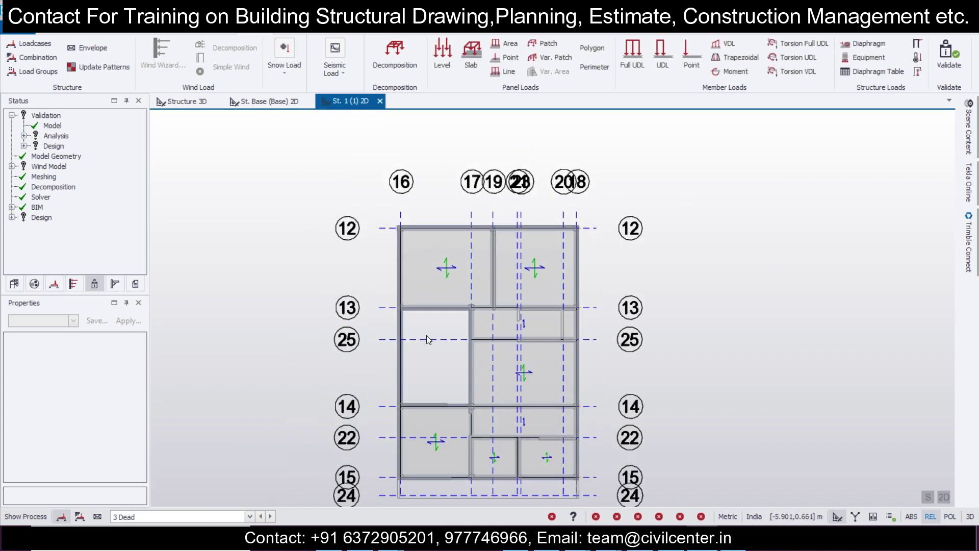
click(645, 59)
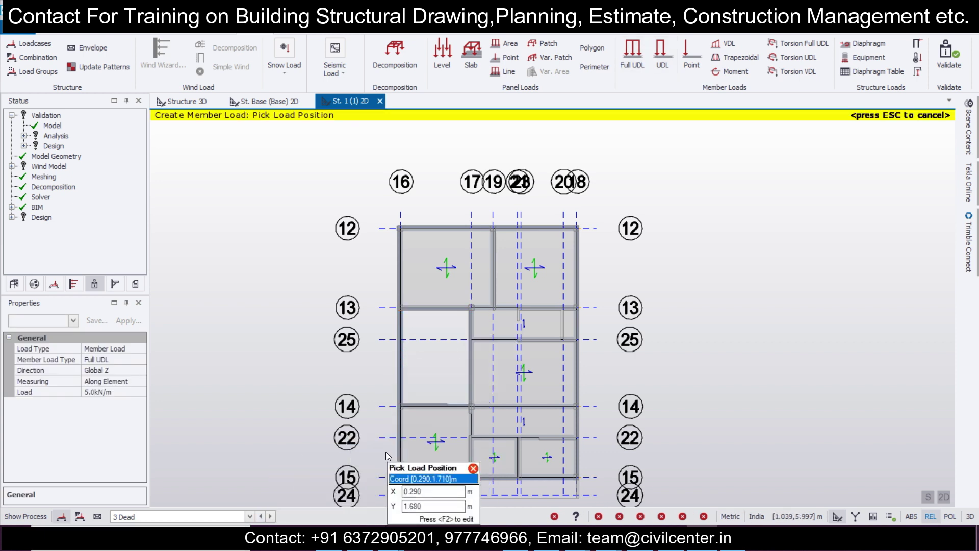
Load the St. 1 perimeter beams around grids 12–15 with 5.0 kN/m.
scroll(374, 384, up, 2)
scroll(379, 382, up, 2)
click(383, 380)
click(459, 382)
click(583, 387)
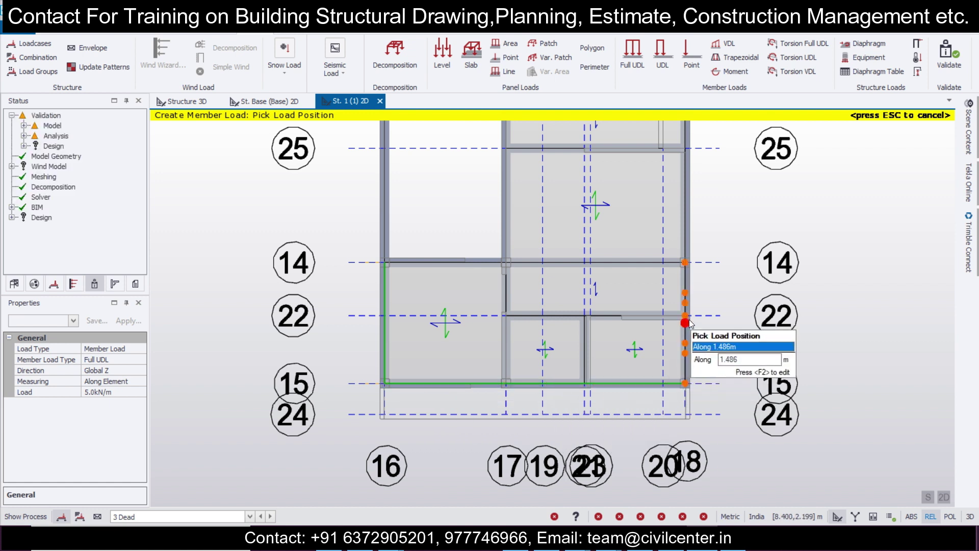
click(686, 327)
middle_drag(709, 153, 660, 325)
click(665, 284)
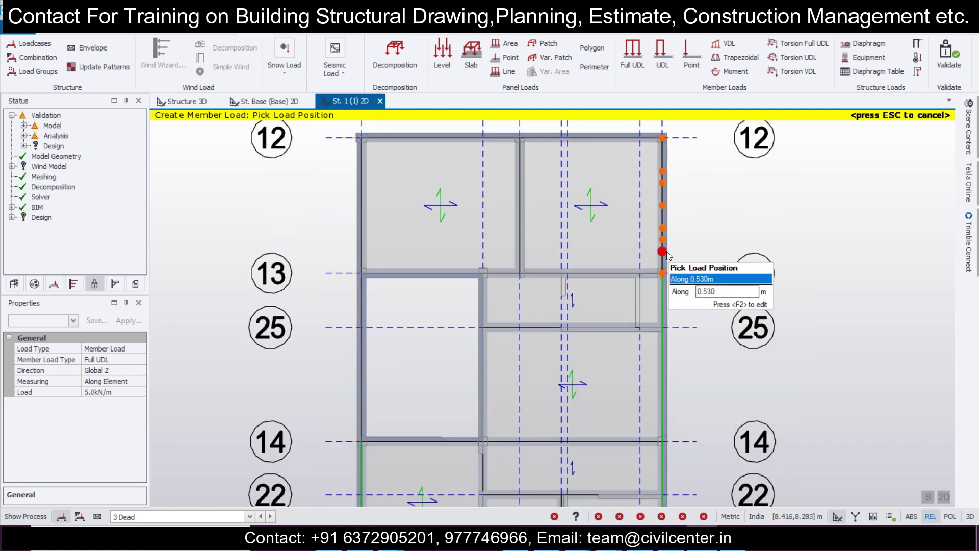
click(658, 186)
click(612, 137)
click(451, 135)
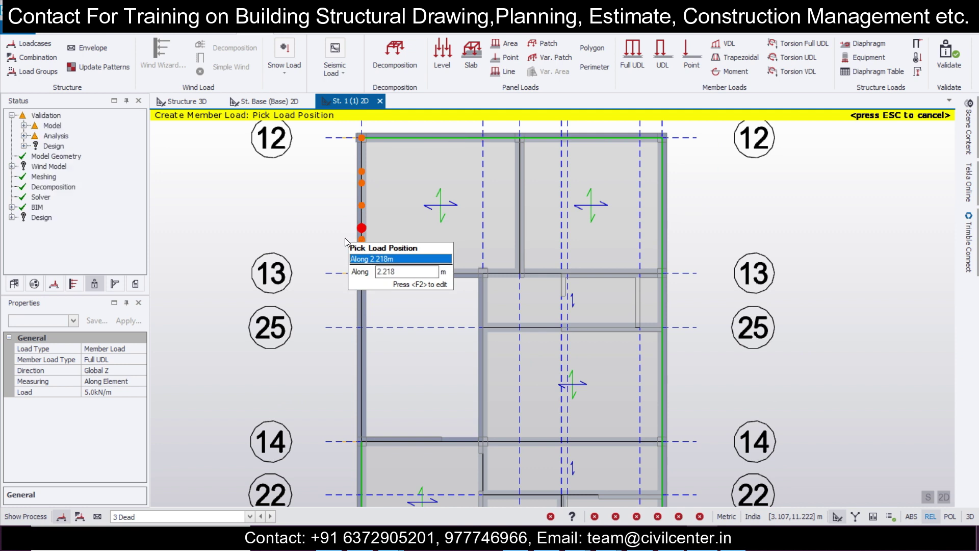
click(361, 227)
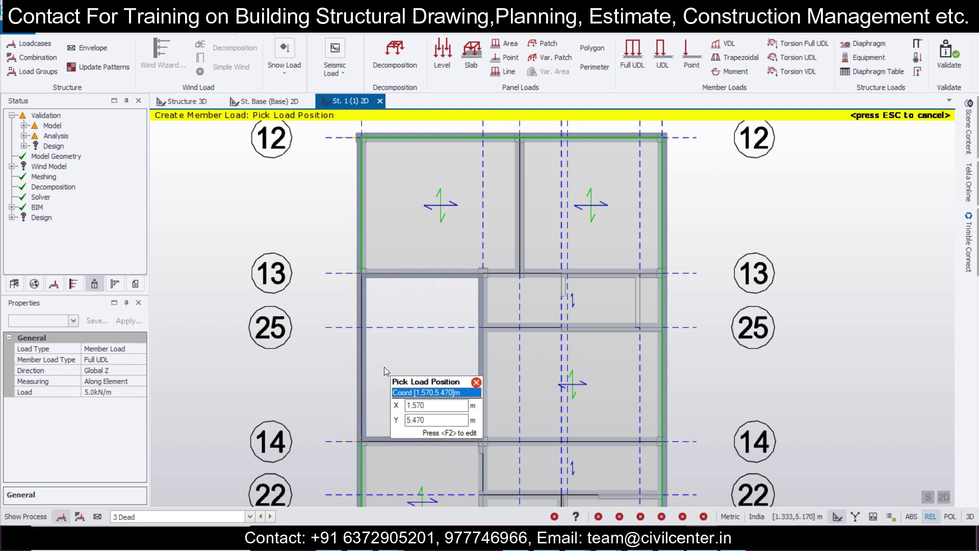
click(363, 367)
Load the interior St. 1 beams with 5.0 kN/m, then make 5 Imposed current.
click(403, 273)
click(483, 357)
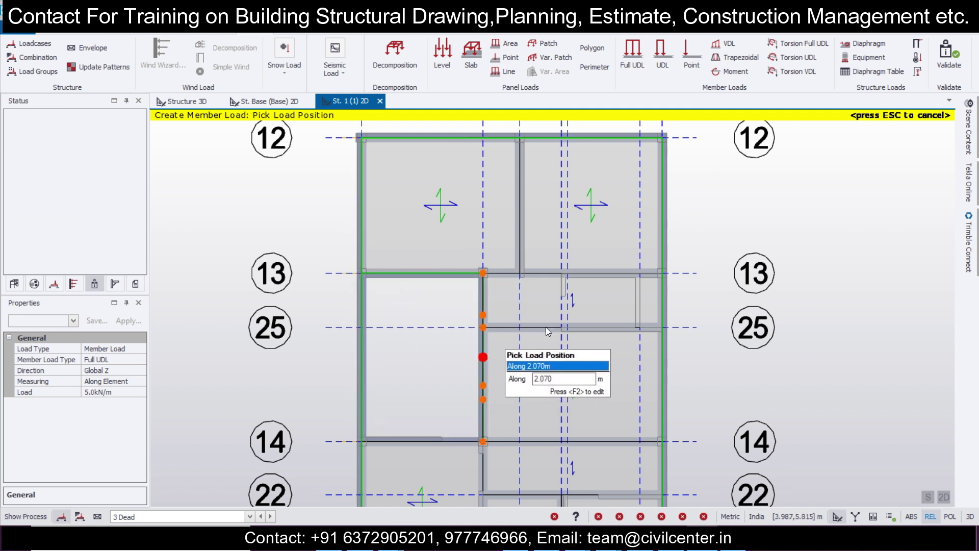
click(547, 327)
click(557, 273)
click(527, 232)
click(466, 396)
middle_drag(466, 396, 418, 282)
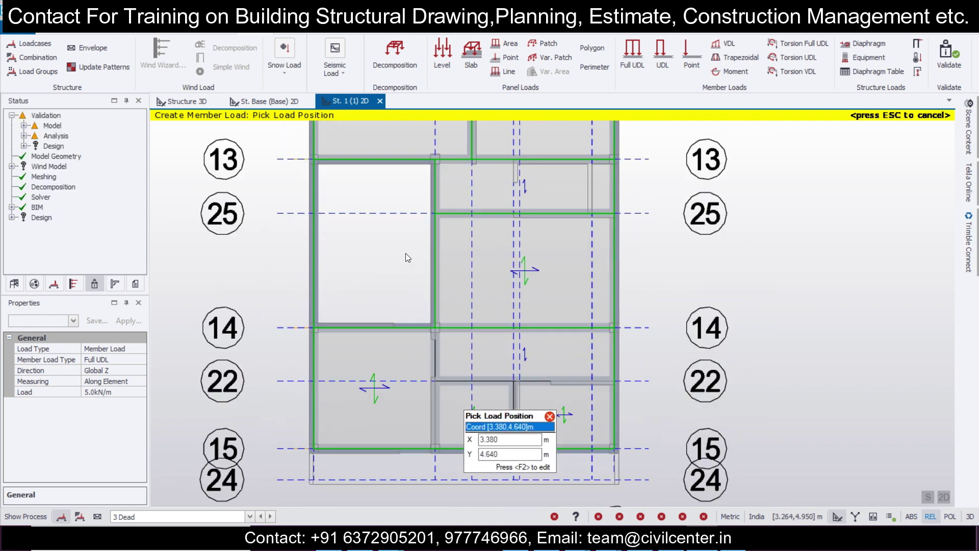
click(521, 412)
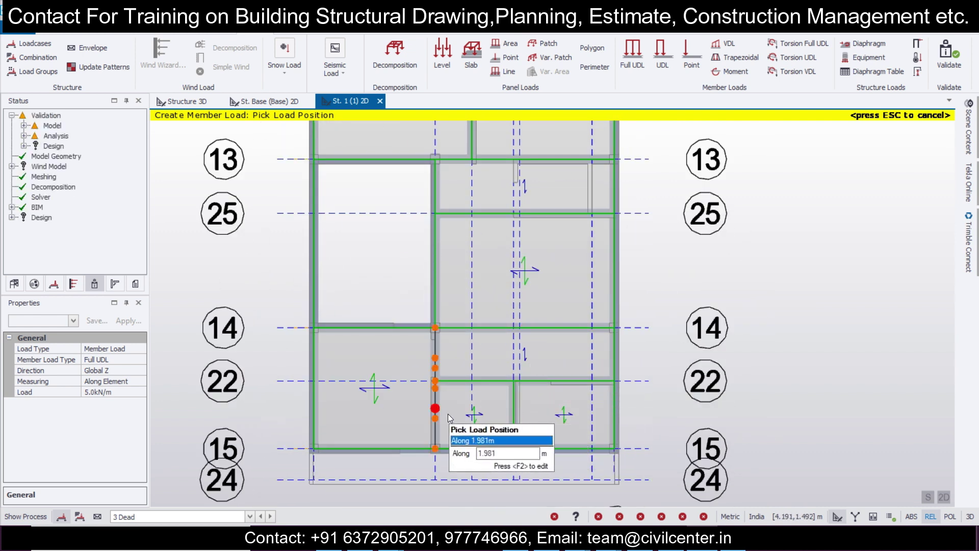
scroll(558, 398, down, 3)
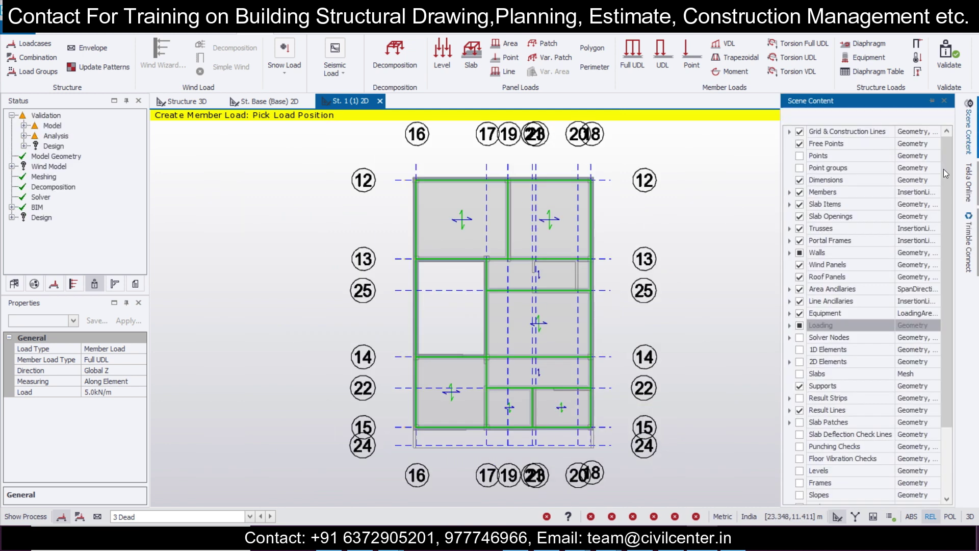
click(251, 516)
click(243, 493)
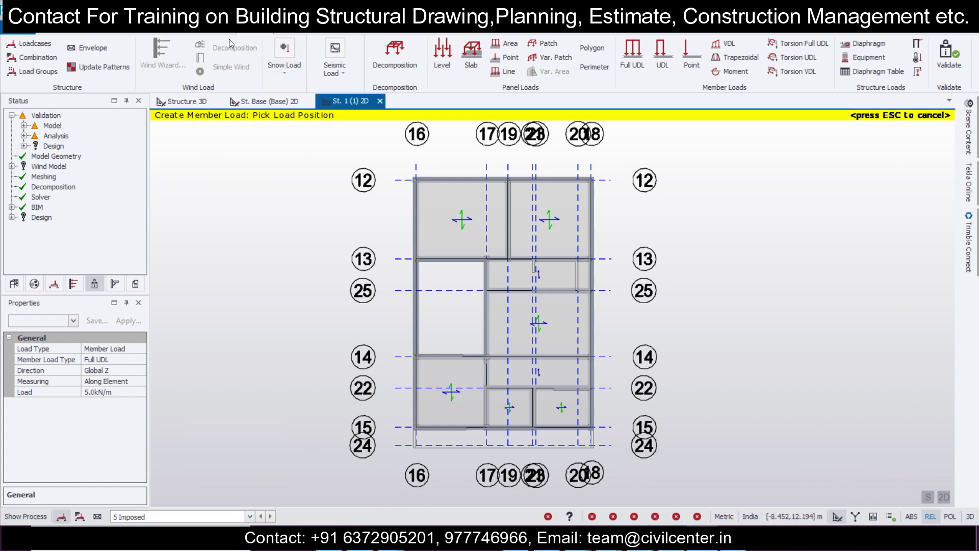
Apply a 2.0 kN/m² imposed area load to the St. 1 slab and return to 3D.
click(437, 61)
click(129, 385)
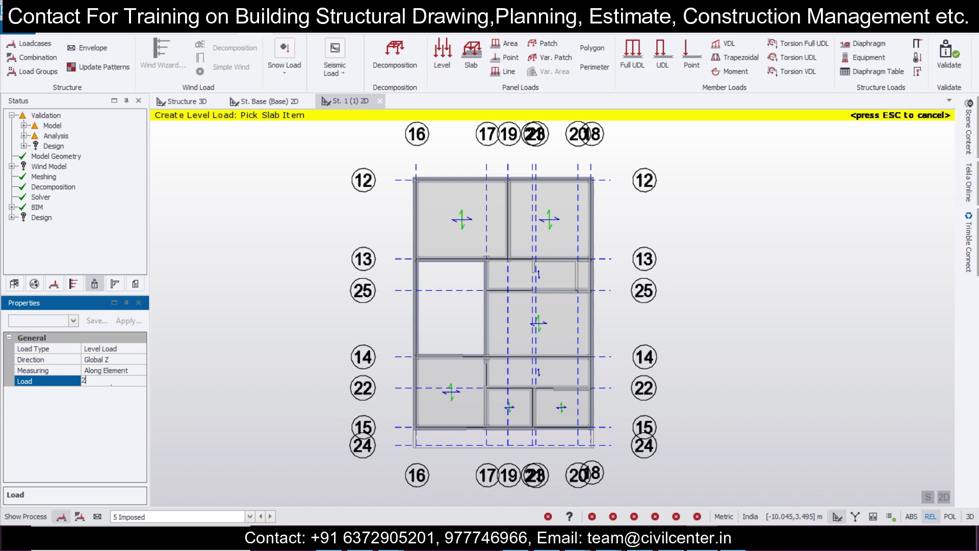
click(452, 209)
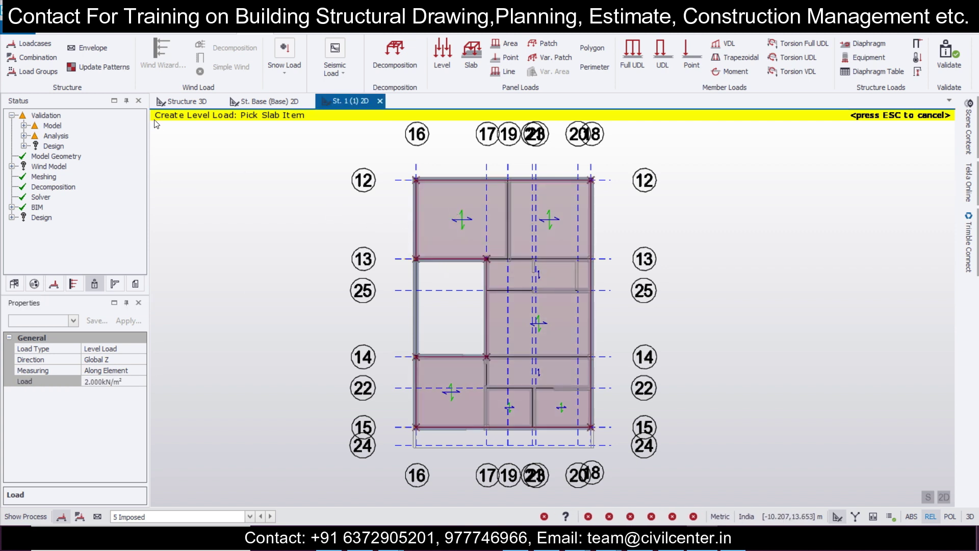
click(175, 104)
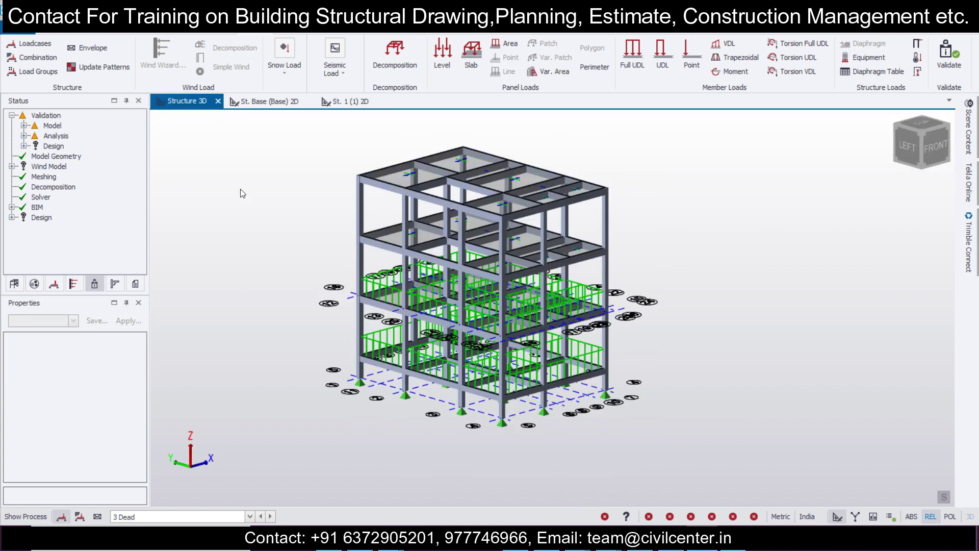
Show the 5 Imposed loadcase on the 3D model, briefly viewing Services first.
click(251, 517)
click(245, 483)
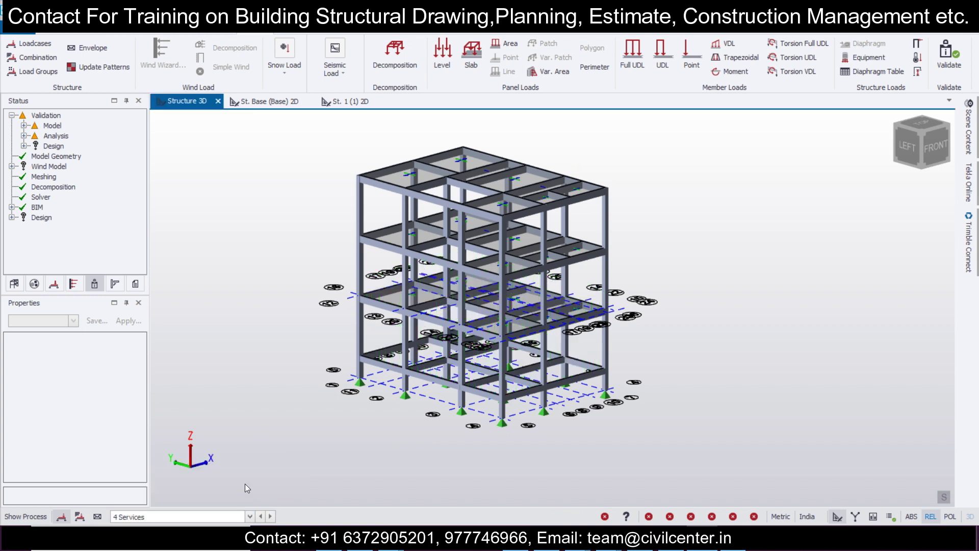
click(247, 516)
click(250, 516)
click(251, 517)
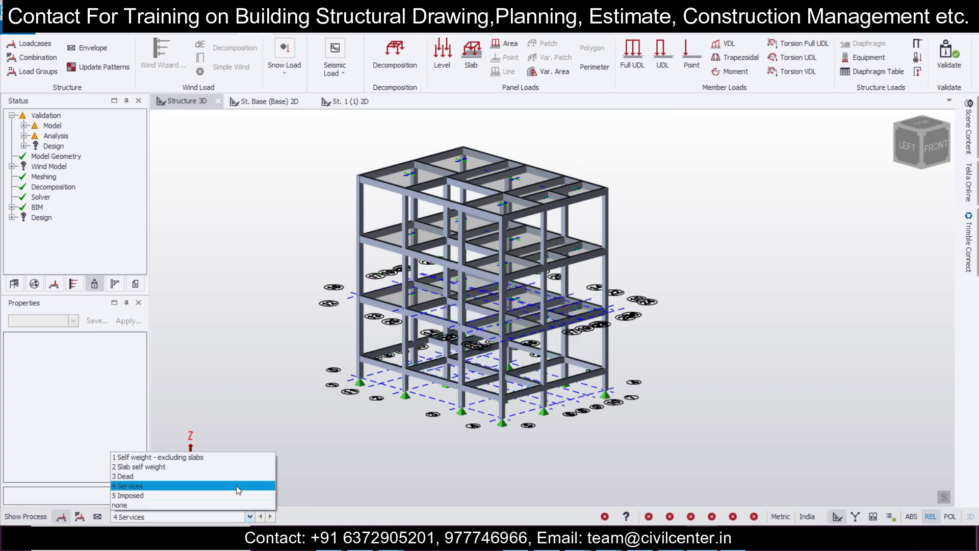
click(239, 494)
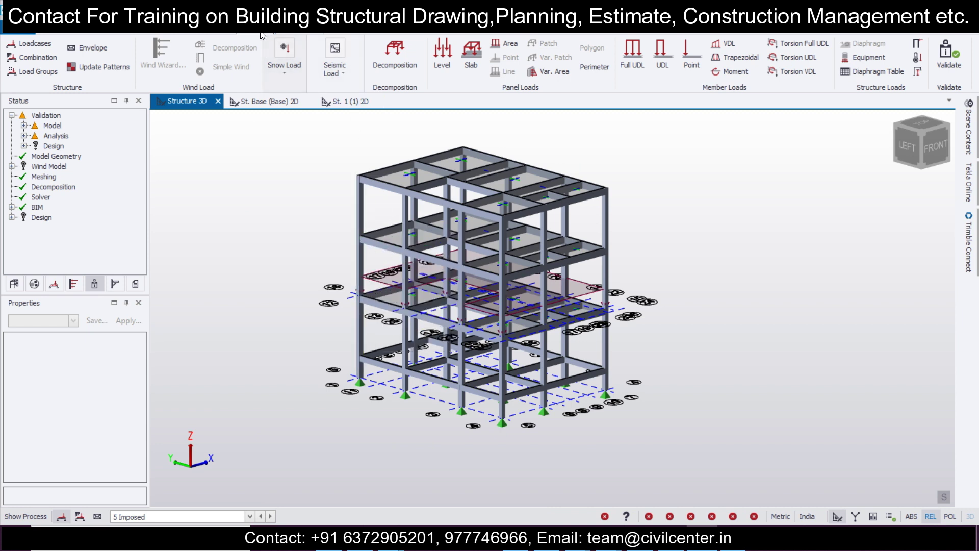
click(188, 32)
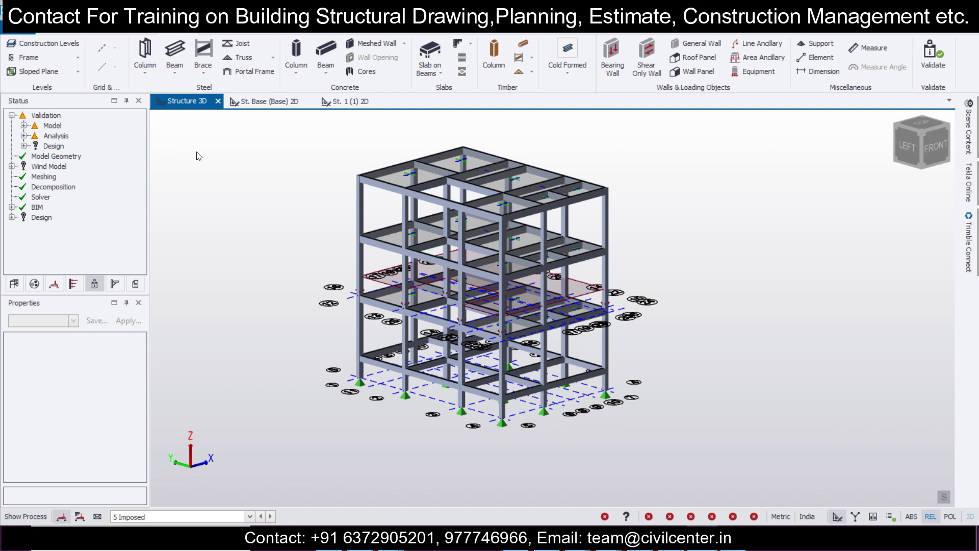
Validate the model and set construction level 2's source to level 1.
click(940, 56)
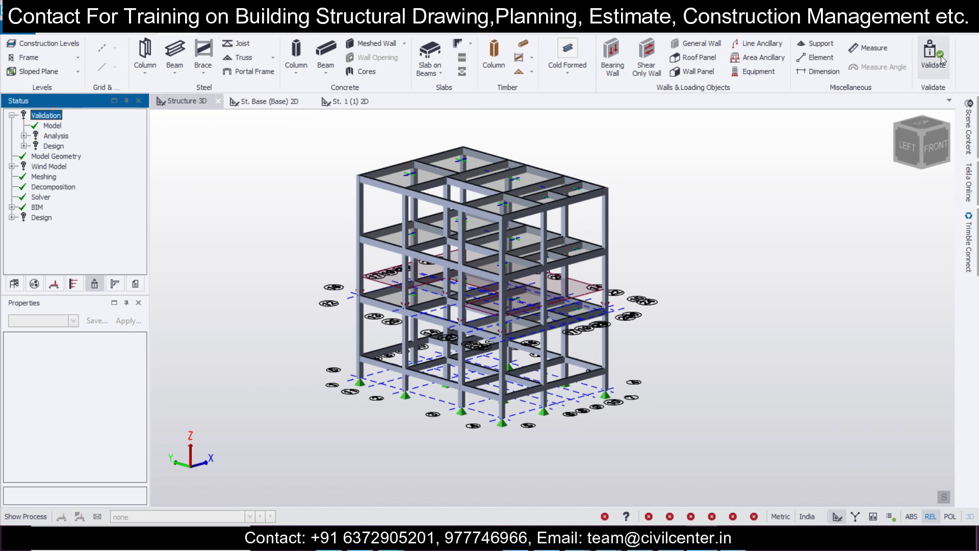
click(67, 45)
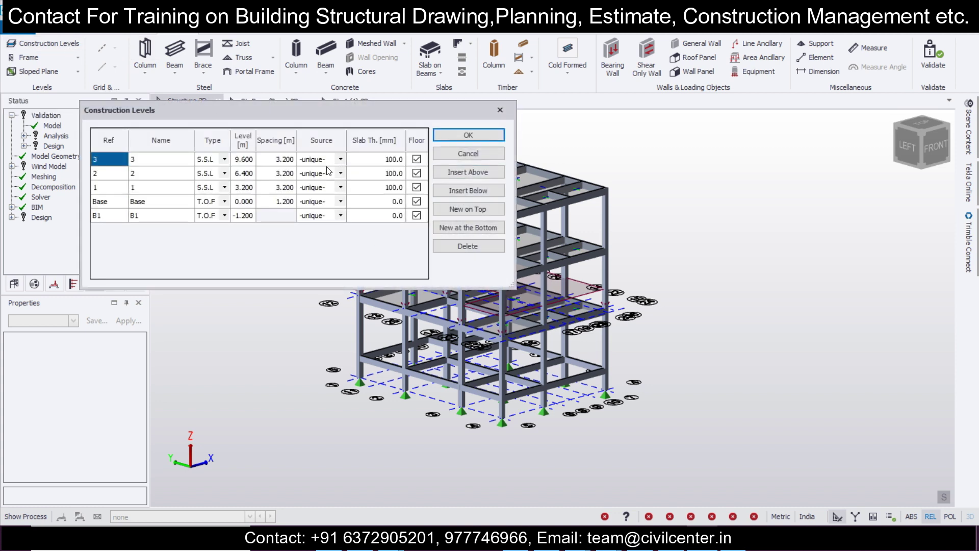
click(332, 202)
click(467, 137)
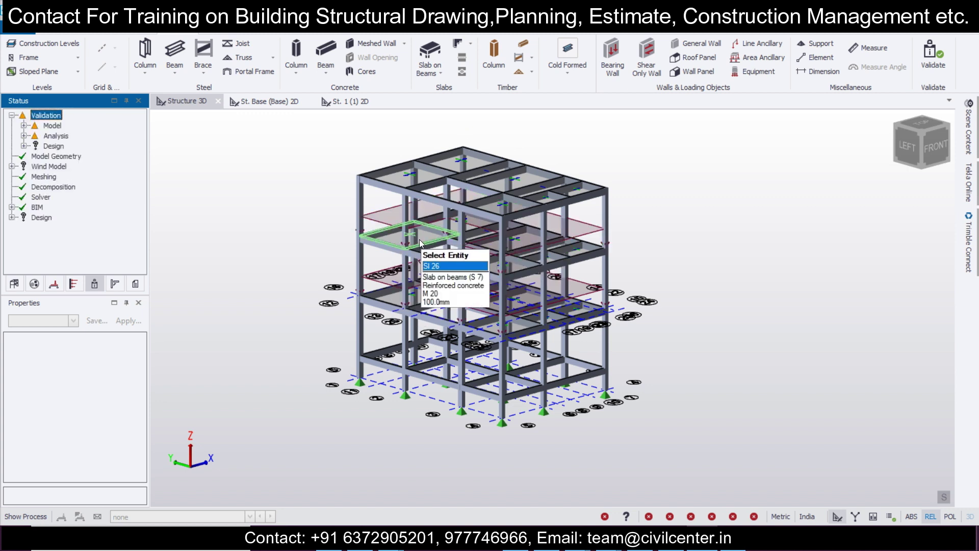
Set level 2's source back to -unique- so it stays an independent level.
click(36, 42)
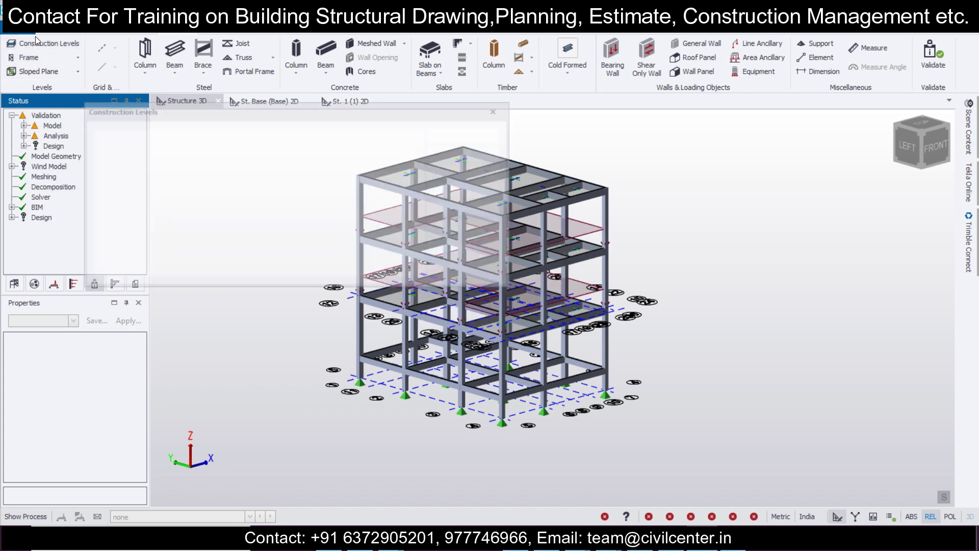
click(340, 173)
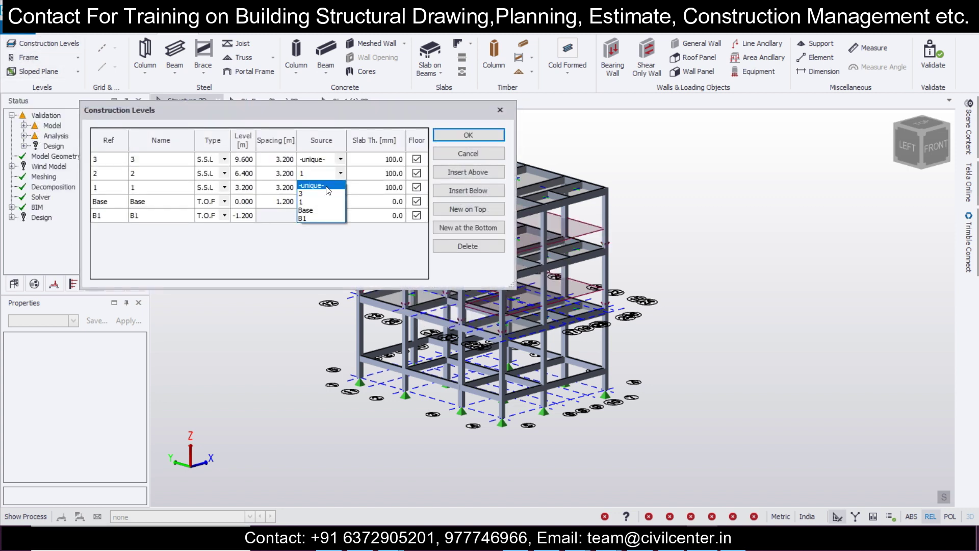
click(327, 186)
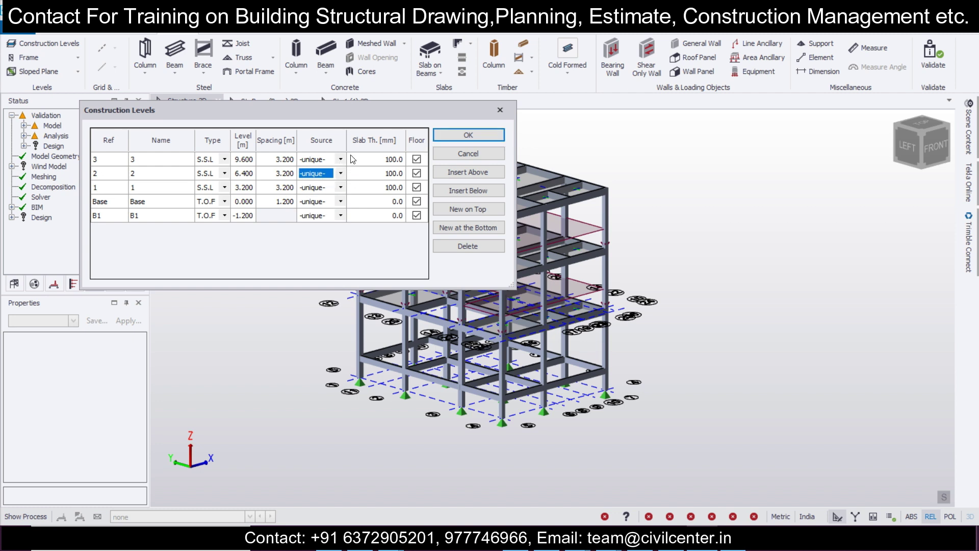
click(463, 134)
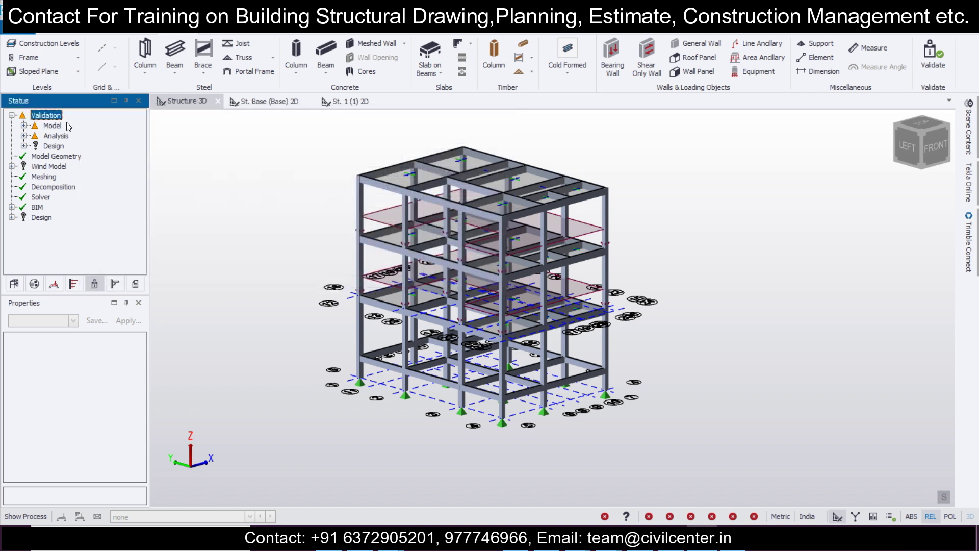
click(54, 44)
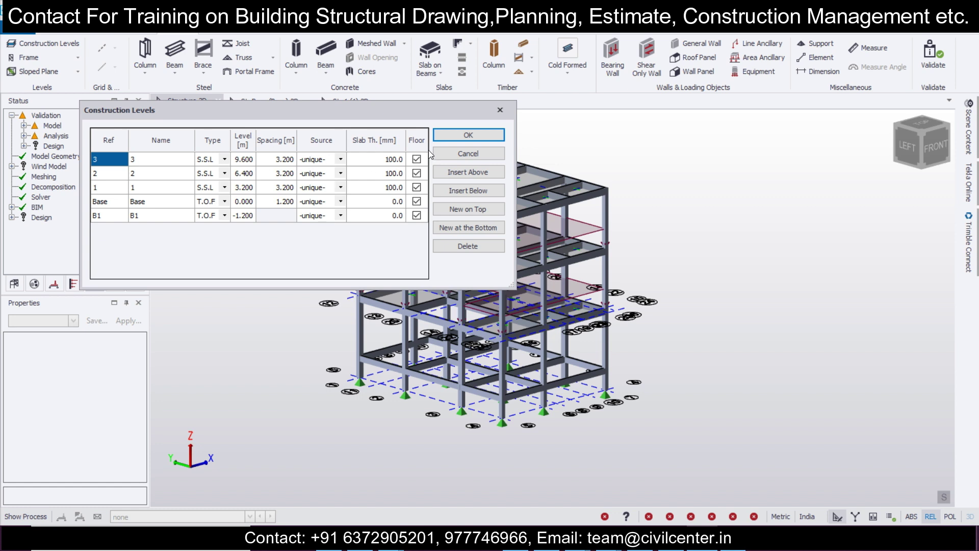
click(484, 139)
scroll(539, 203, up, 5)
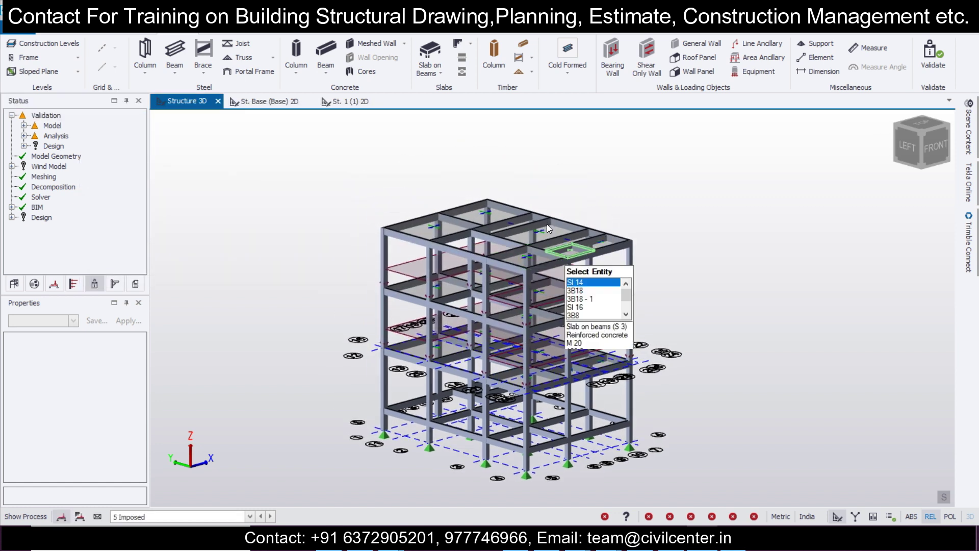
scroll(557, 246, down, 4)
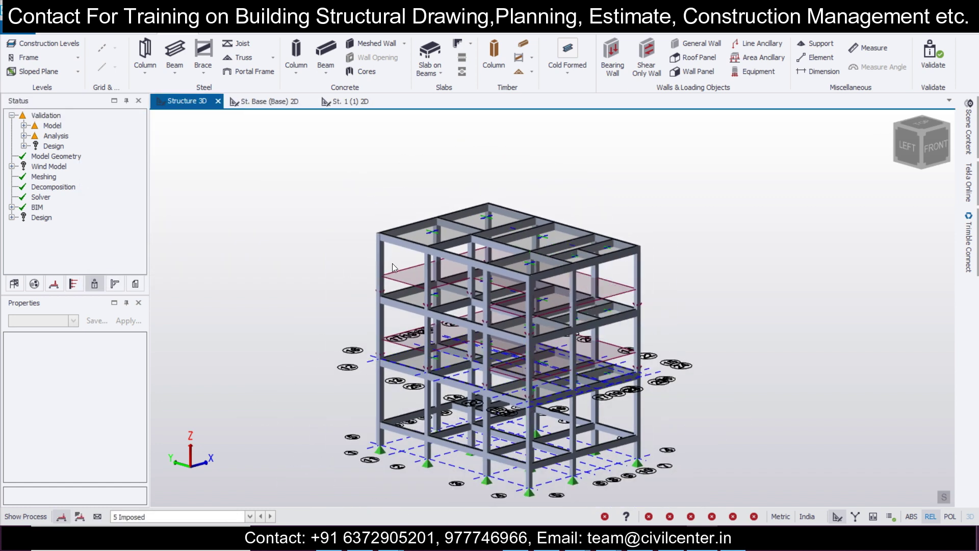
click(255, 30)
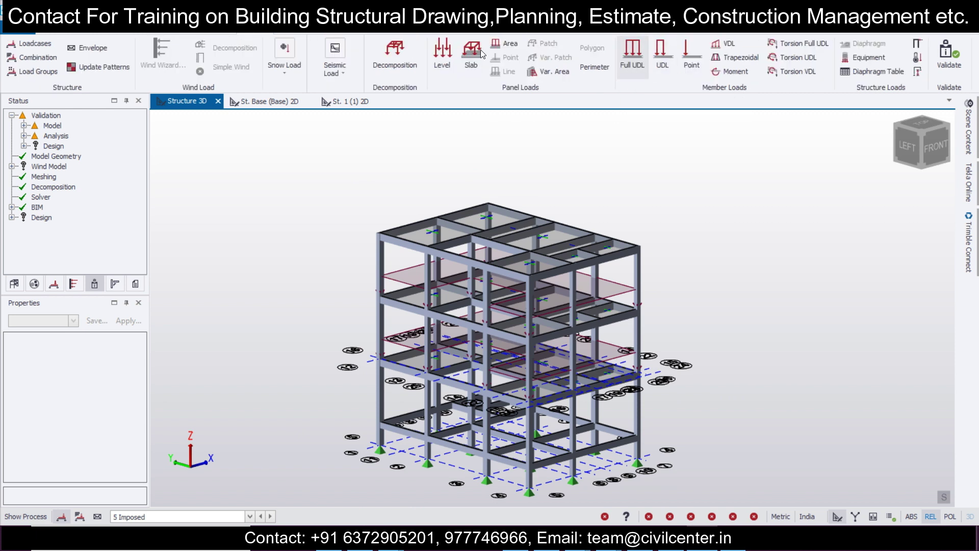
Place a 2 kN/m² imposed level load on the roof slab, then open the St. 3 plan.
click(434, 58)
click(96, 382)
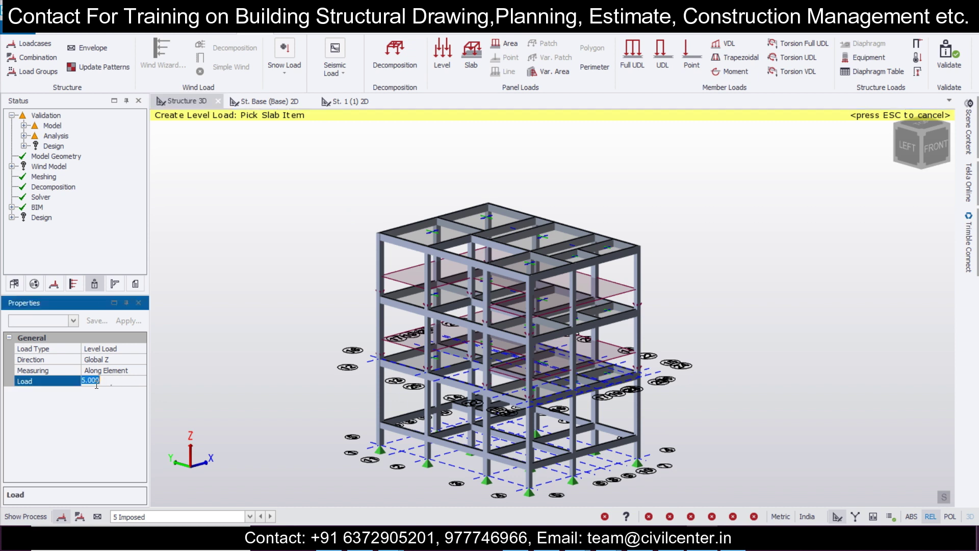
text(2)
click(426, 237)
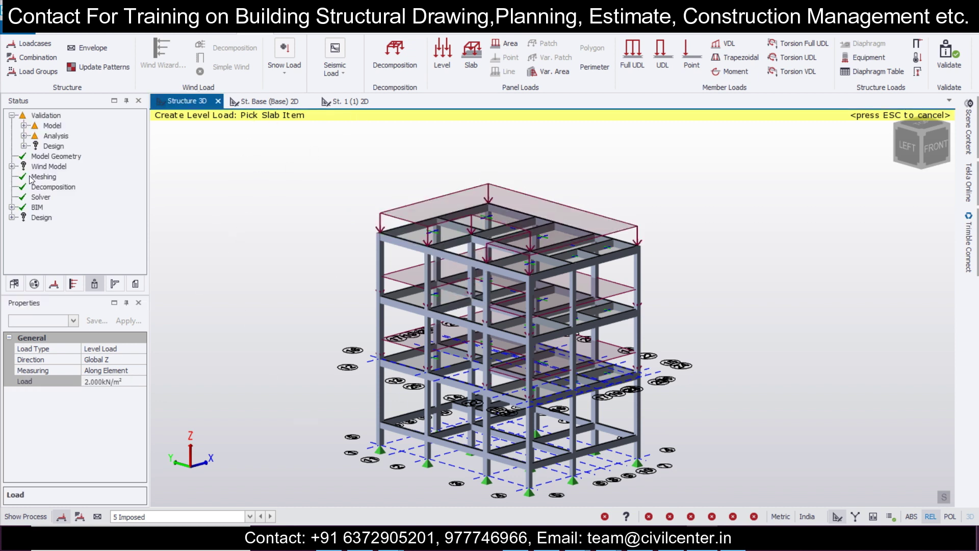
click(15, 284)
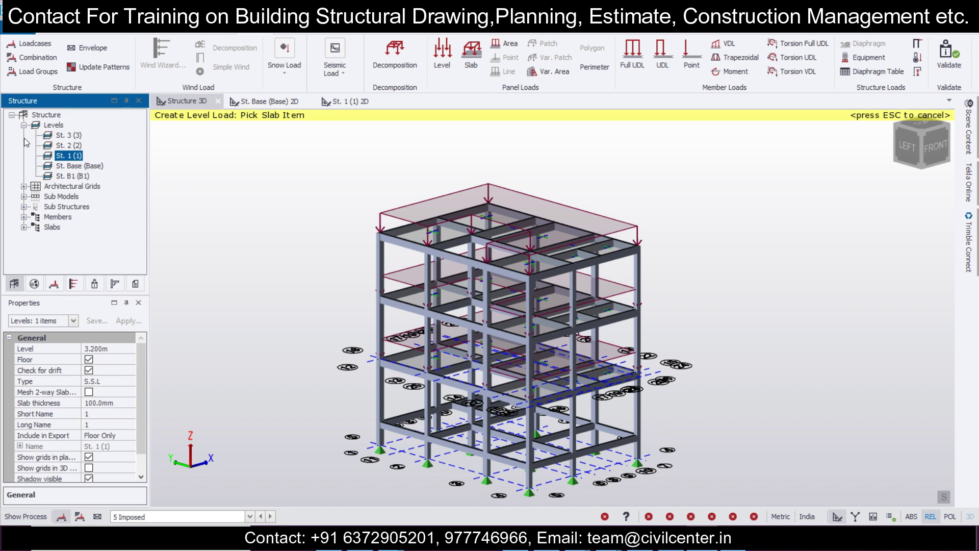
double_click(60, 136)
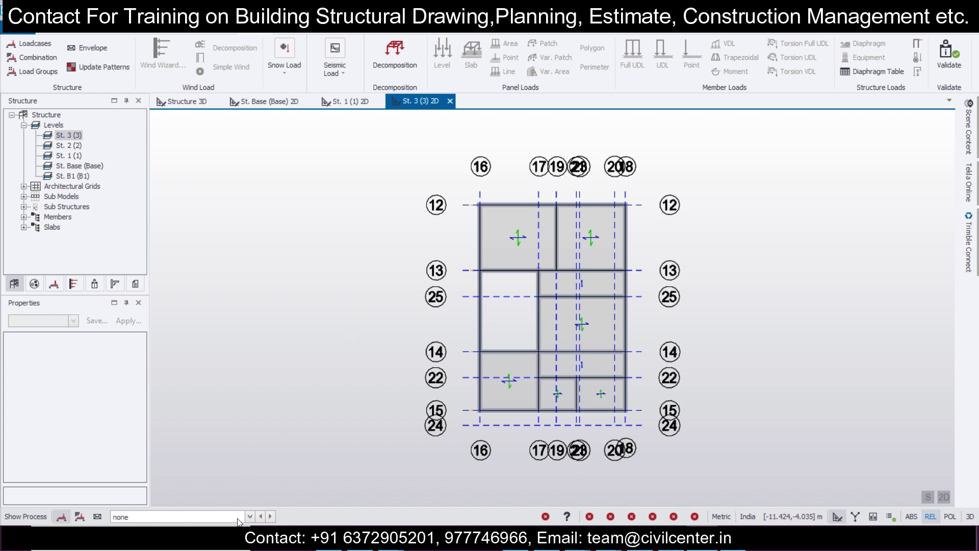
Apply 5.7 kN/m Dead full UDLs to the four beams around the roof opening.
click(236, 517)
click(234, 476)
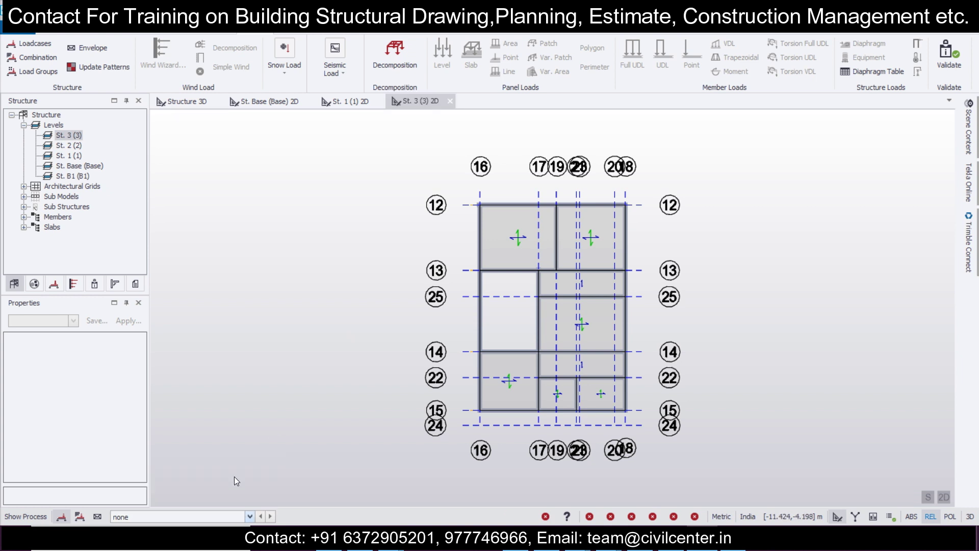
click(632, 72)
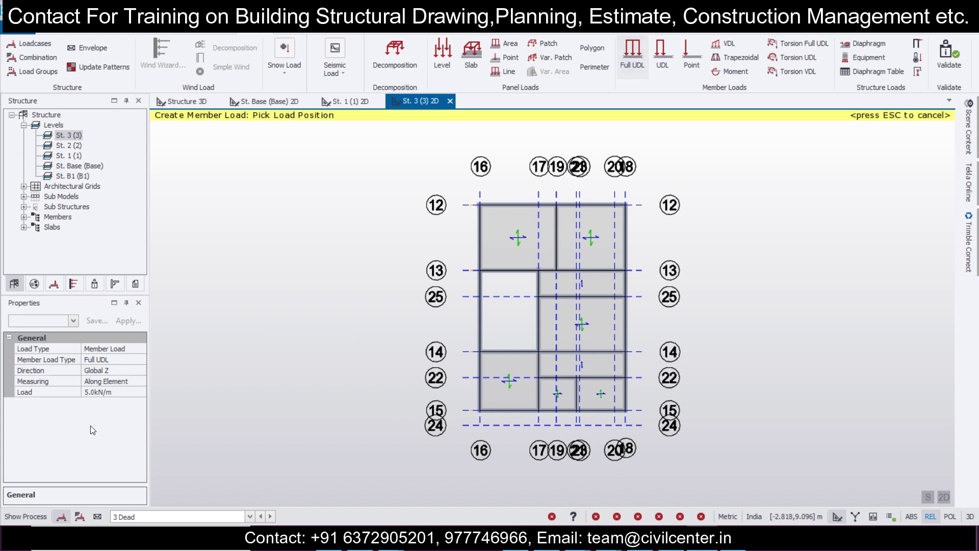
click(114, 393)
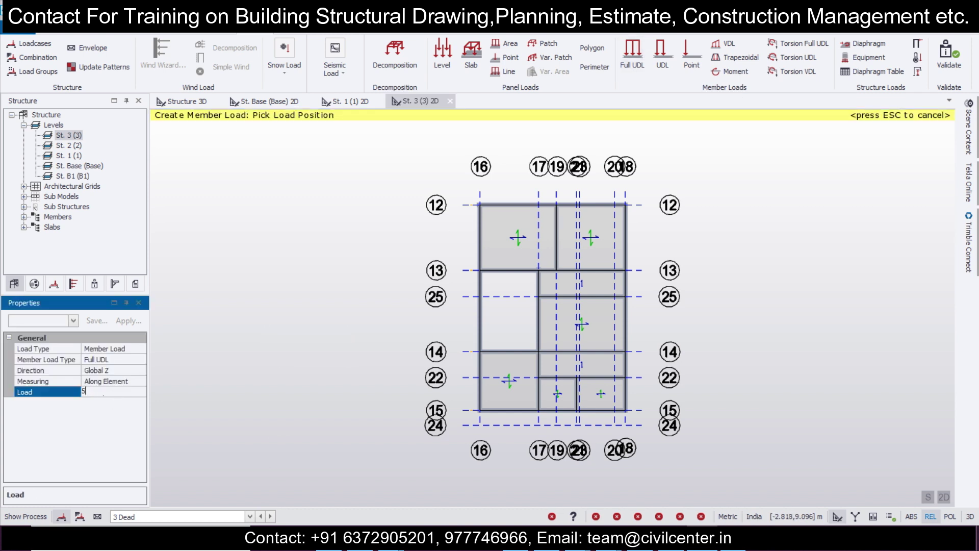
text(5.7kN/m)
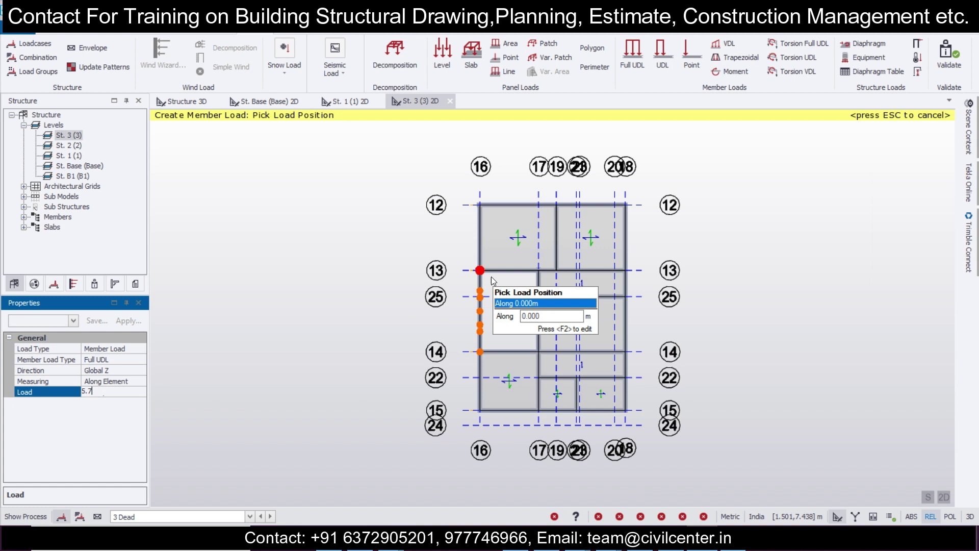
click(491, 277)
click(531, 296)
click(533, 312)
click(508, 350)
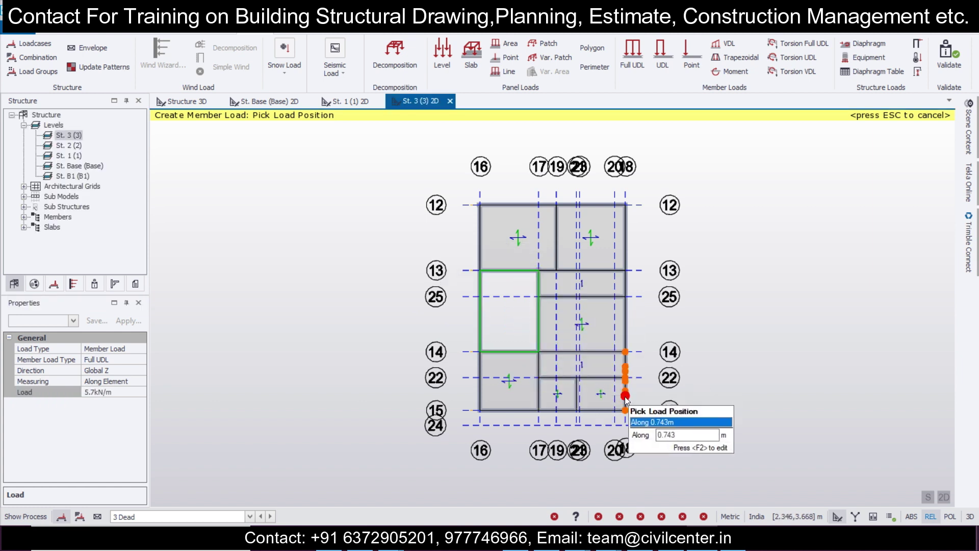
Apply 2.0 kN/m parapet loads to the roof's perimeter edge beams.
click(126, 396)
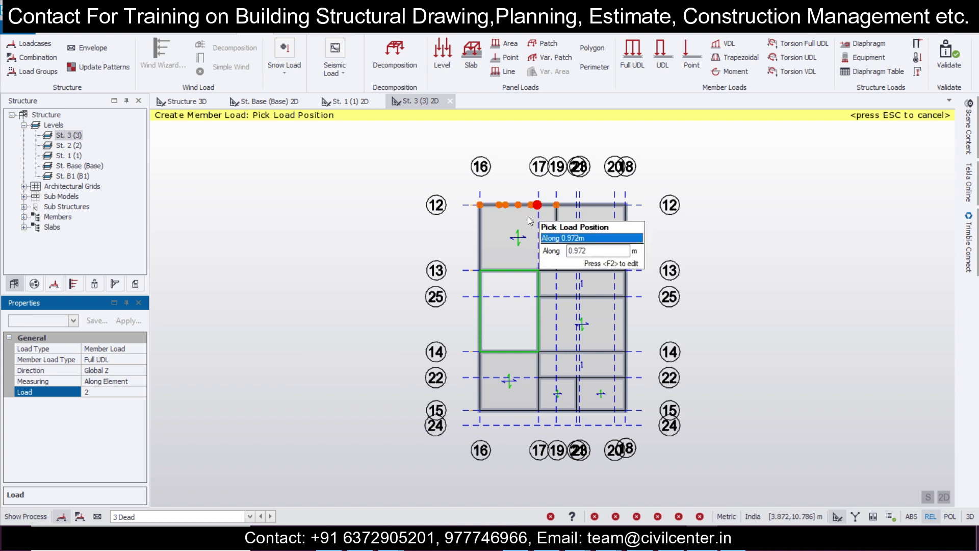
click(489, 234)
click(585, 219)
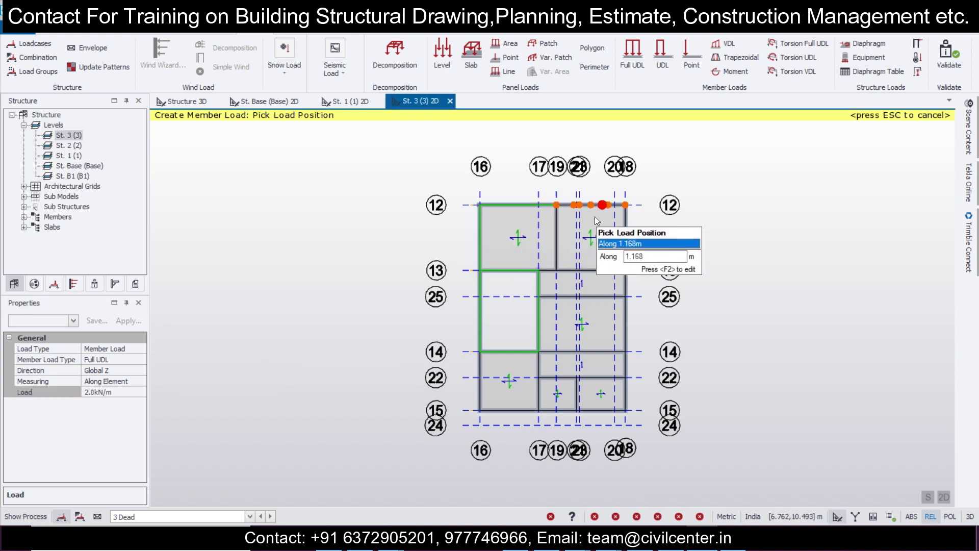
click(594, 216)
click(626, 247)
click(625, 315)
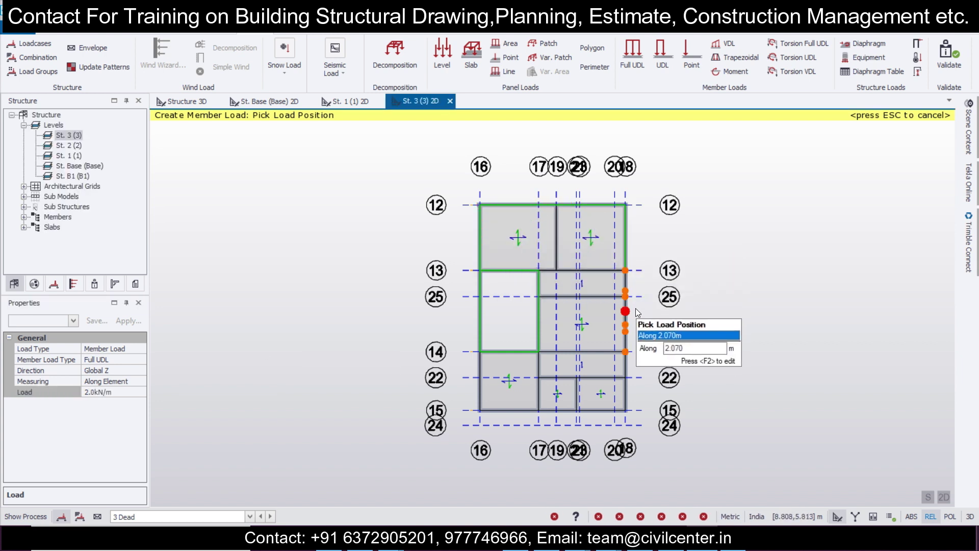
click(625, 389)
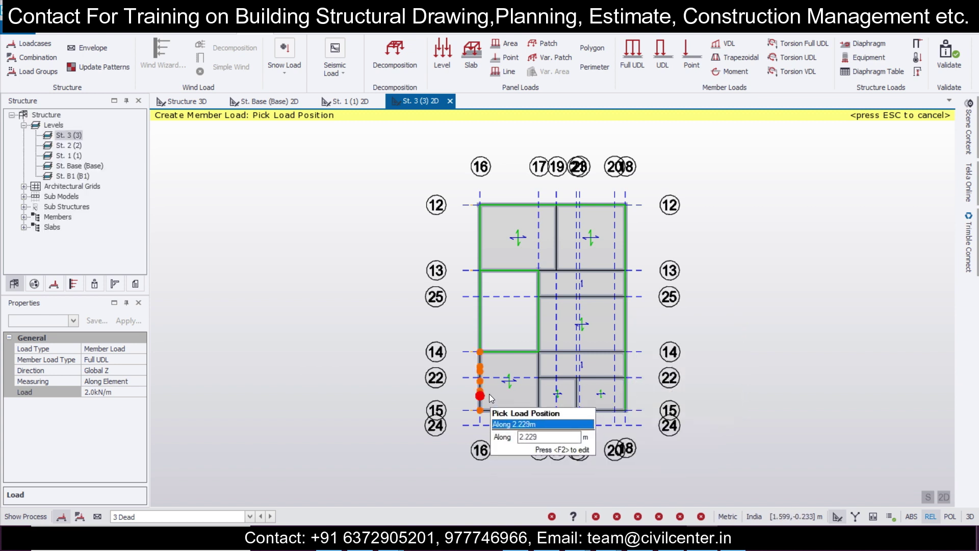
click(485, 379)
scroll(494, 470, up, 2)
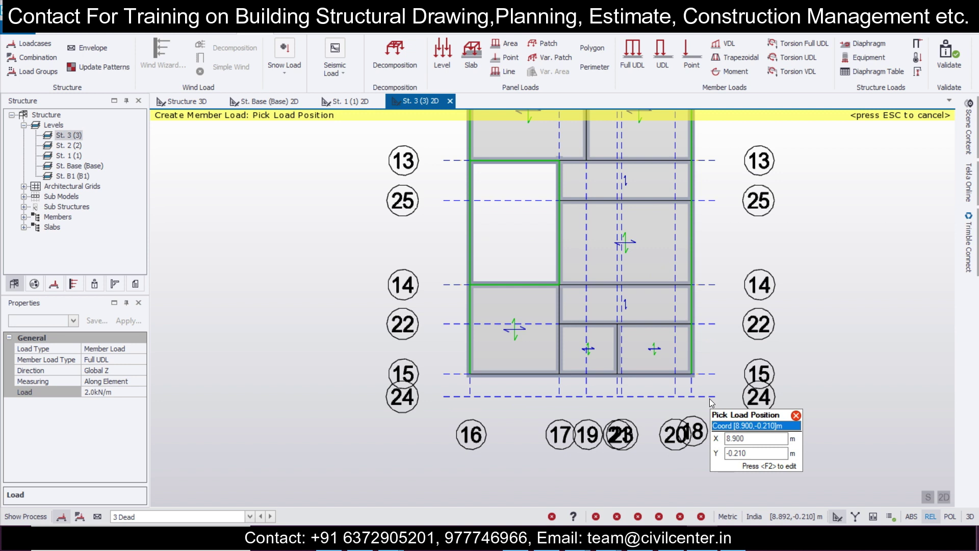
scroll(713, 402, down, 2)
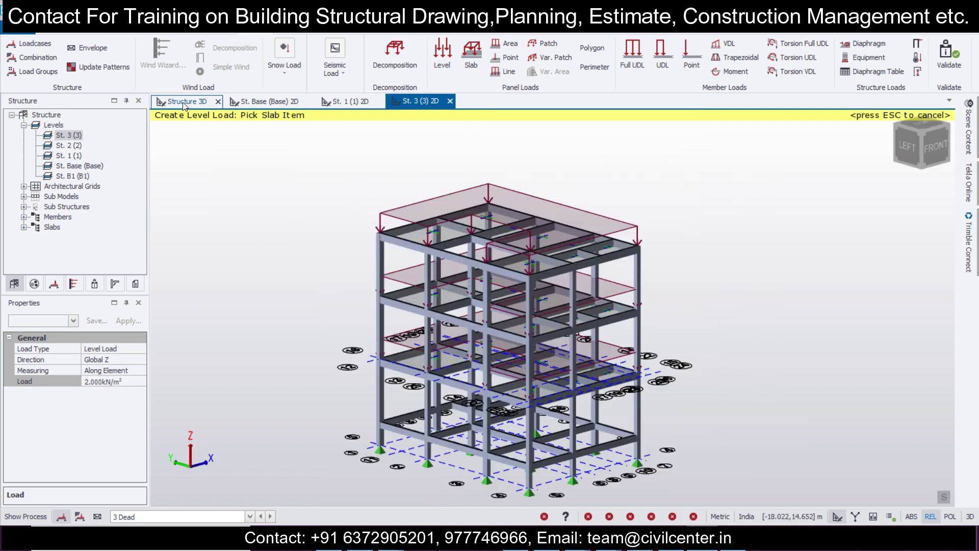
Compare the level loads of the 3 Dead and 5 Imposed loadcases on the 3D frame.
click(224, 517)
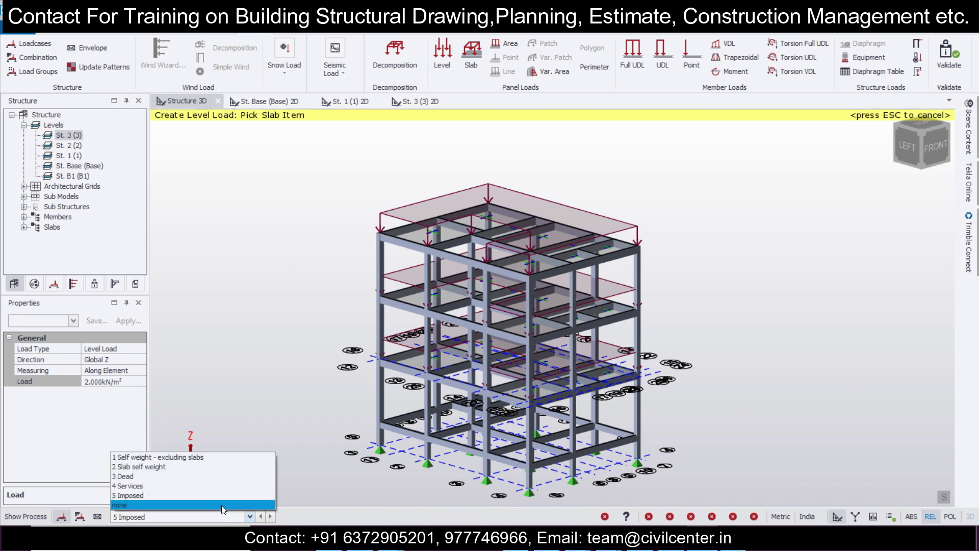
click(227, 476)
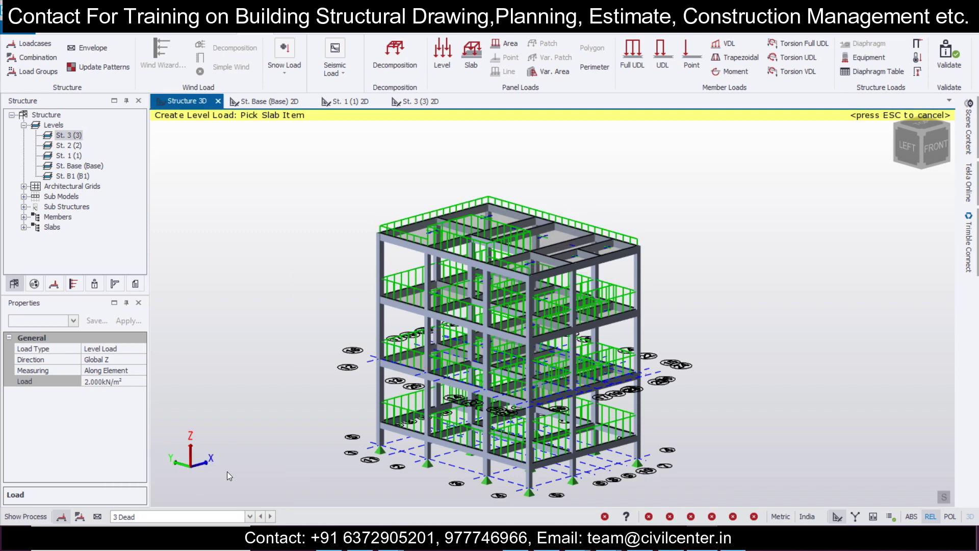
click(216, 513)
click(213, 500)
scroll(228, 482, down, 2)
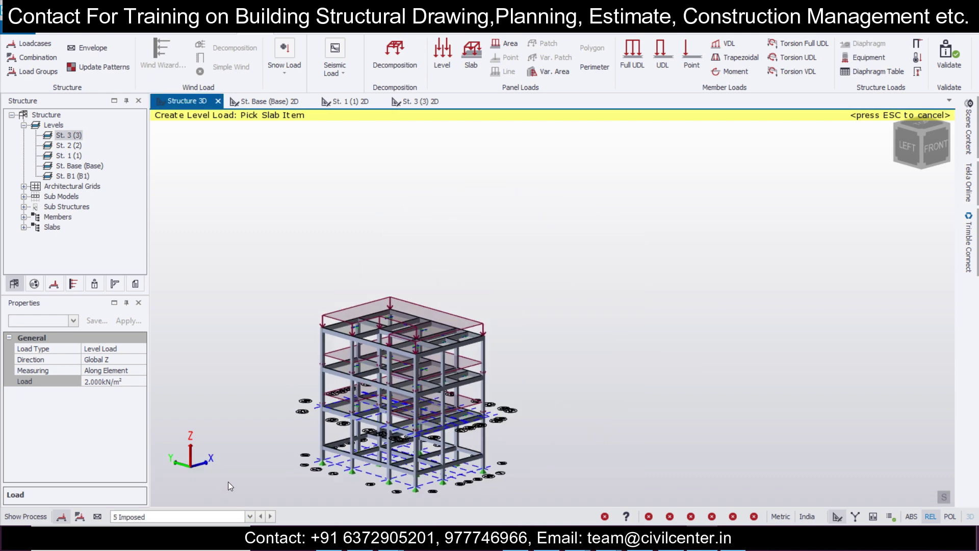
scroll(306, 454, up, 1)
middle_drag(690, 438, 683, 396)
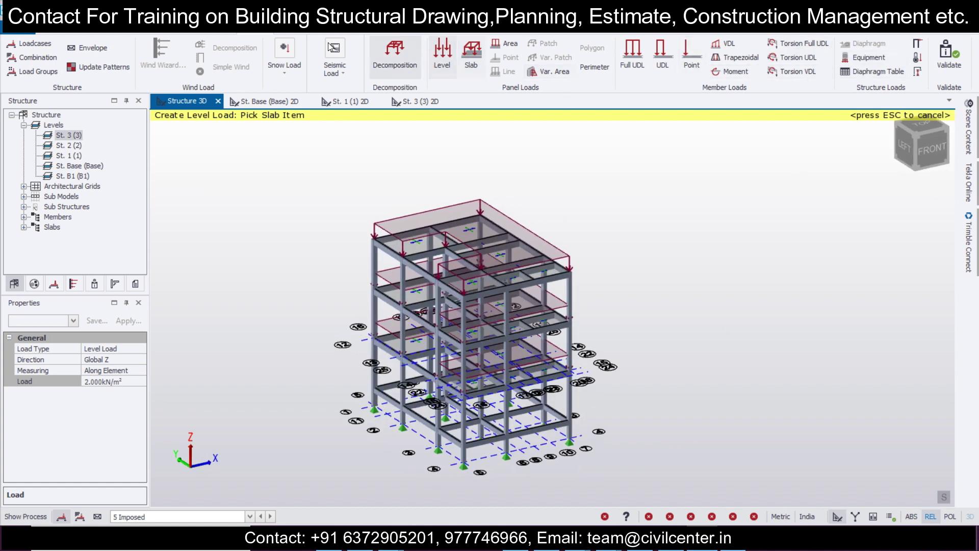
Measure the distance between two points on the frame with the Measure tool.
click(191, 30)
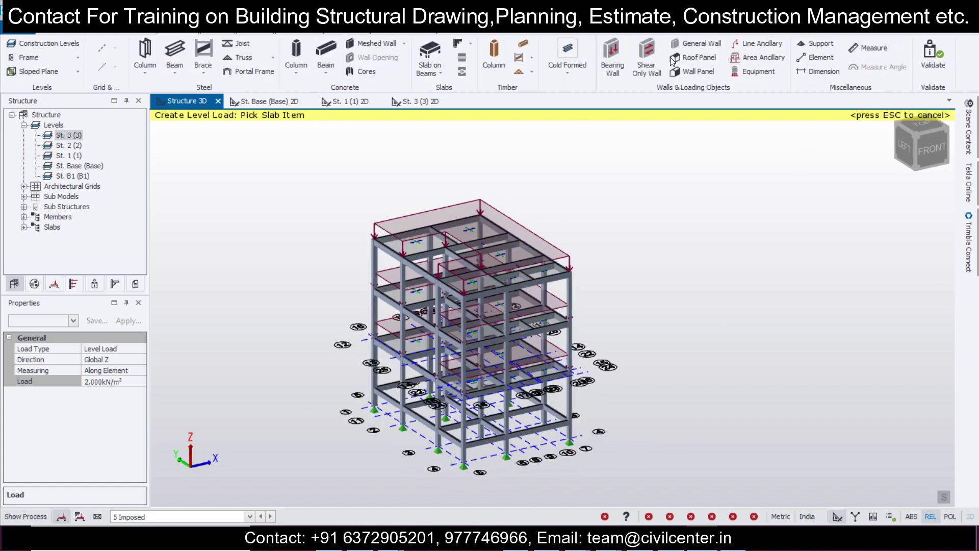
click(883, 53)
click(463, 461)
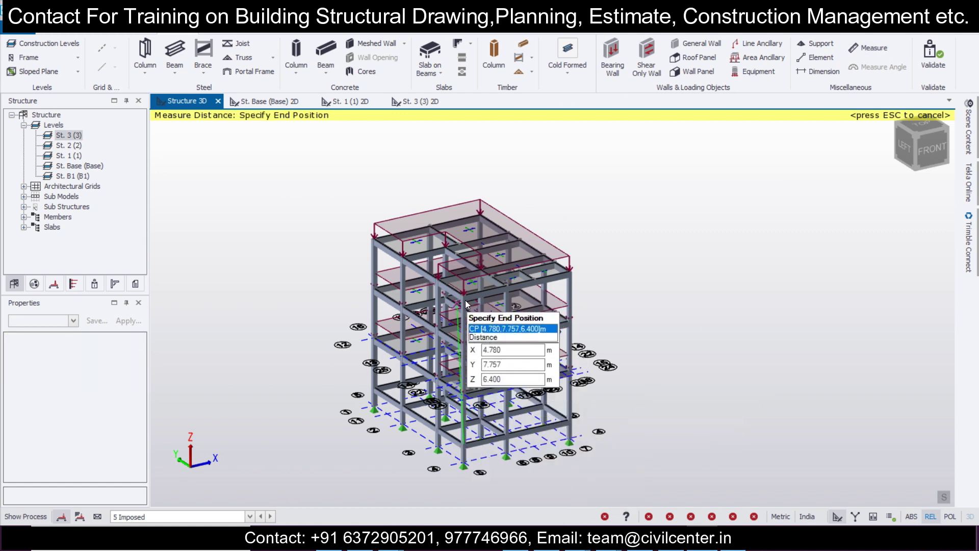
click(470, 302)
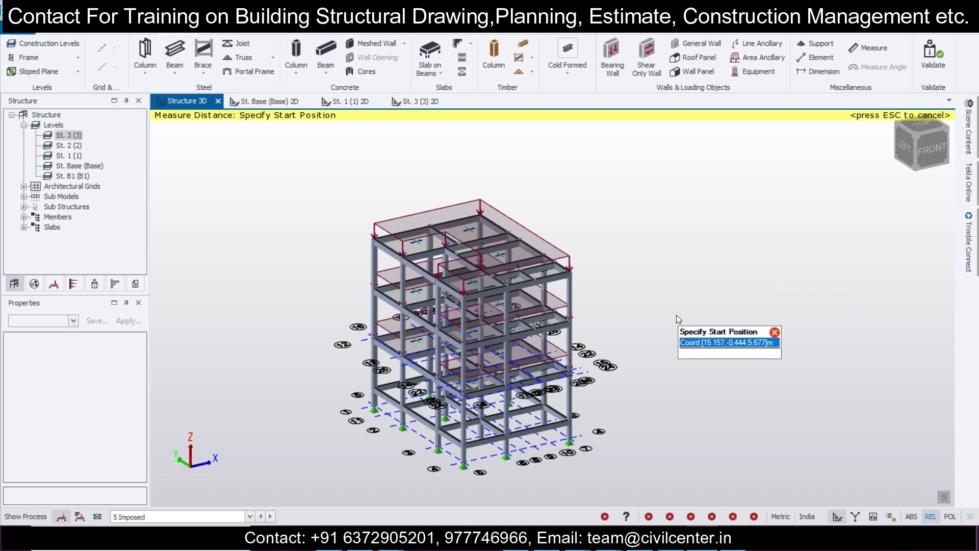
scroll(662, 315, up, 3)
mouse_move(615, 318)
middle_drag(614, 318, 683, 363)
scroll(448, 382, up, 2)
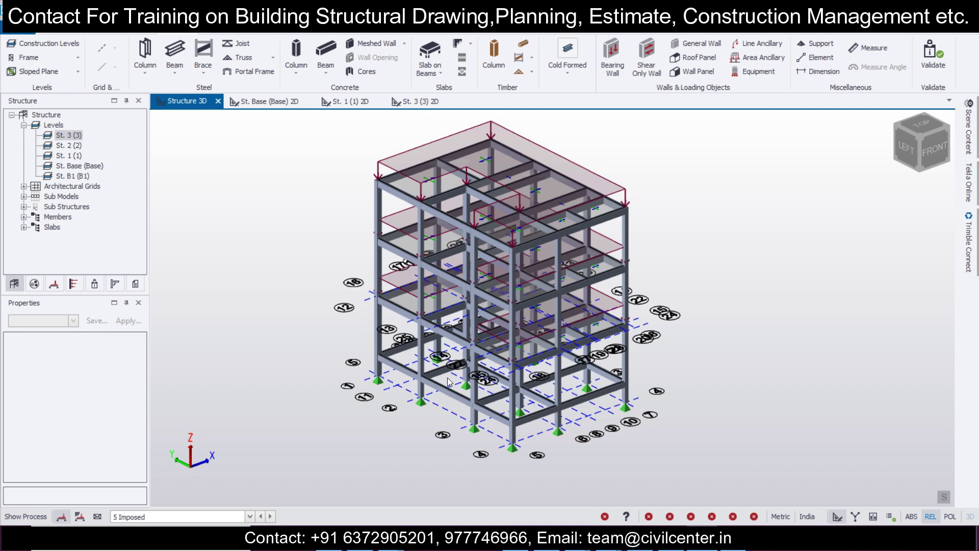
Orbit and zoom the loaded frame to front and front-right isometric views.
mouse_move(446, 390)
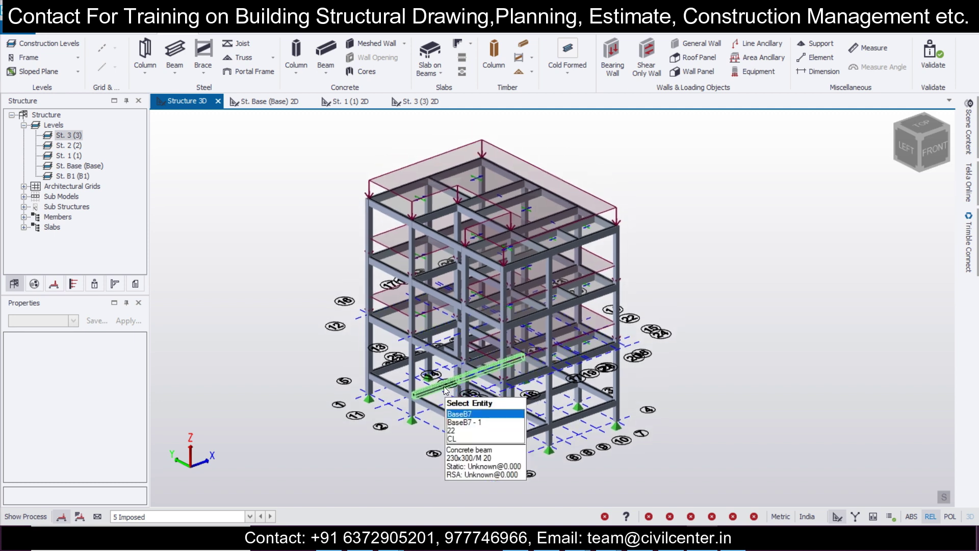
scroll(445, 390, down, 2)
middle_drag(445, 390, 623, 384)
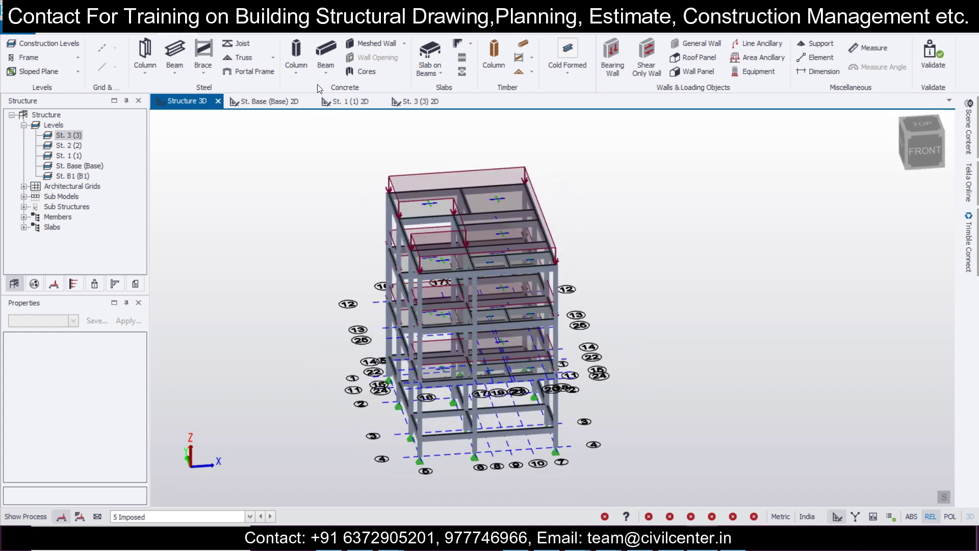
middle_drag(500, 206, 589, 314)
scroll(588, 314, down, 1)
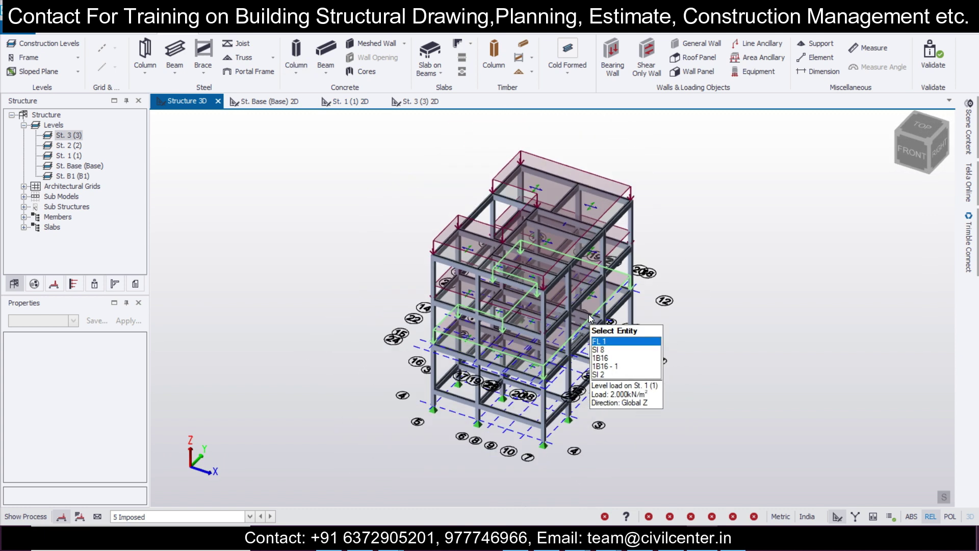
middle_drag(679, 335, 705, 343)
scroll(705, 344, up, 2)
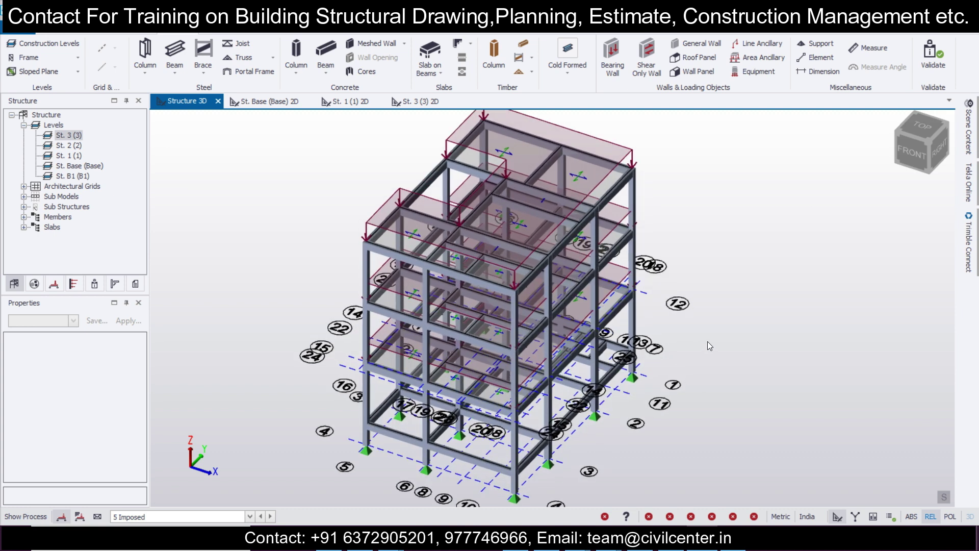
scroll(707, 341, down, 1)
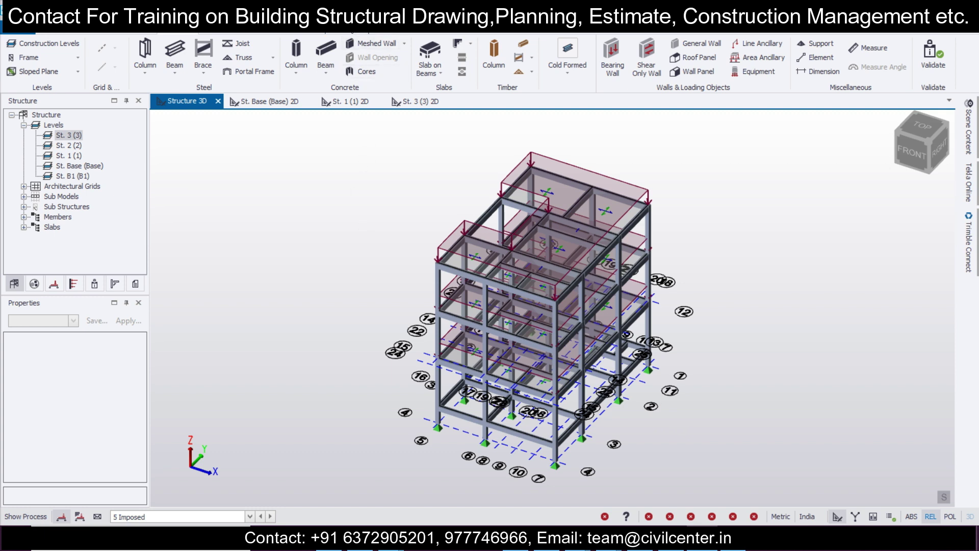
click(326, 30)
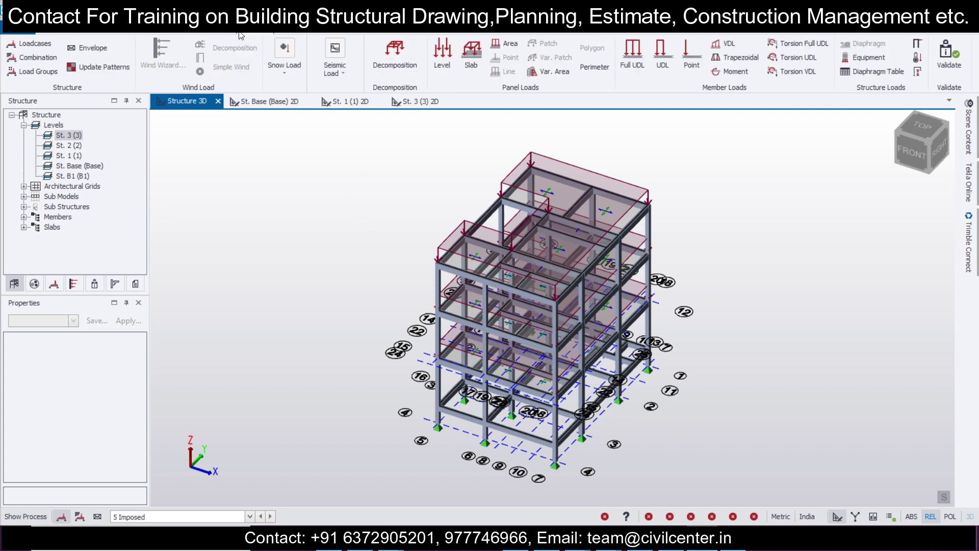
Generate the LS-1.5D and LS-1.5D+1.5L+1.5Lr combinations with the combination generator.
click(39, 63)
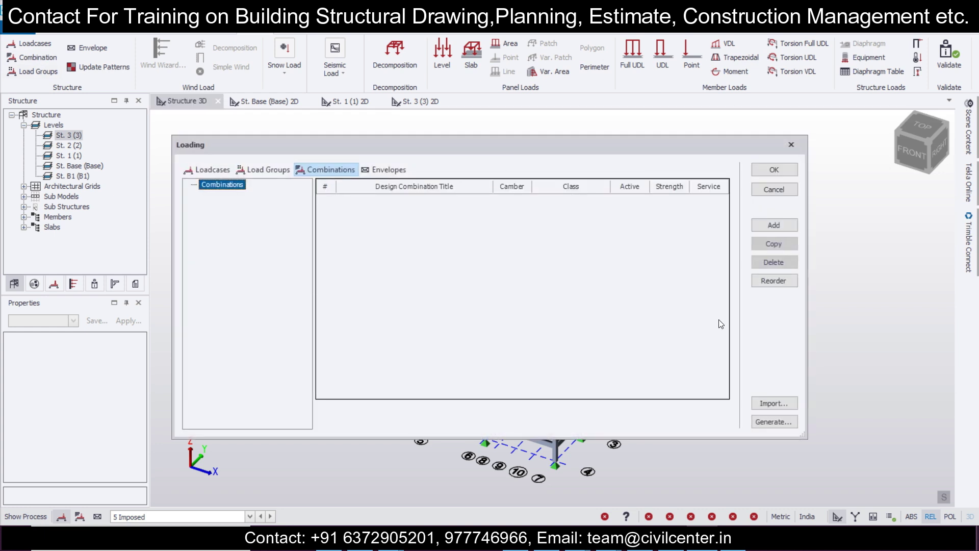
click(778, 420)
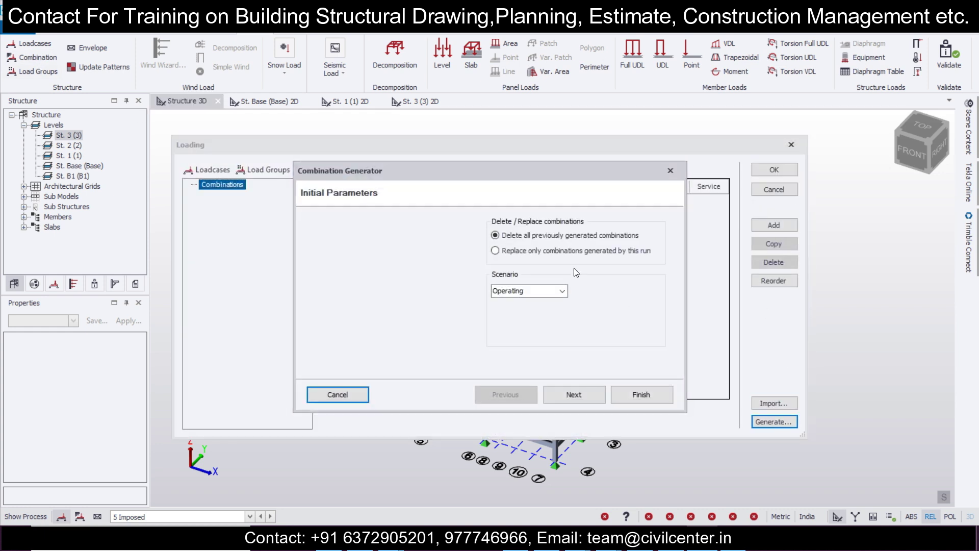
click(586, 393)
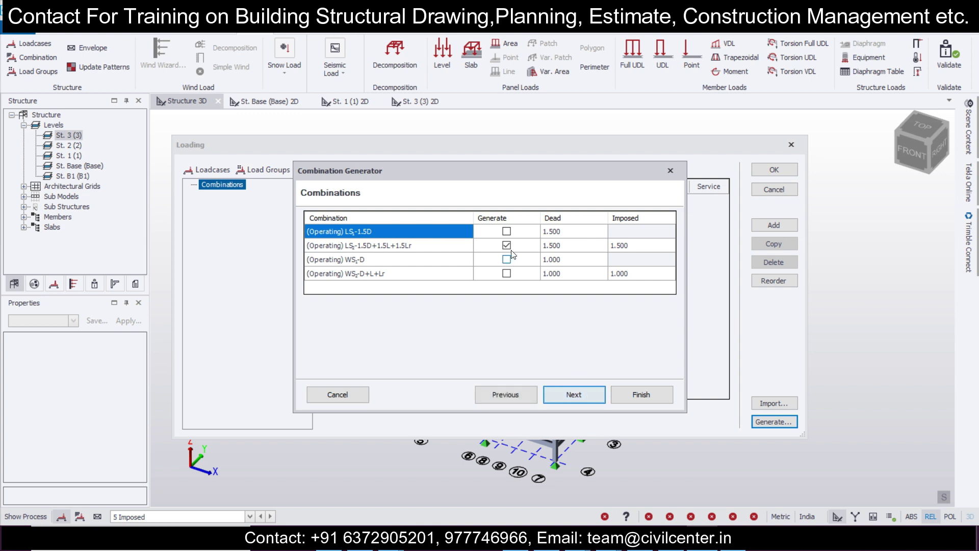
click(506, 231)
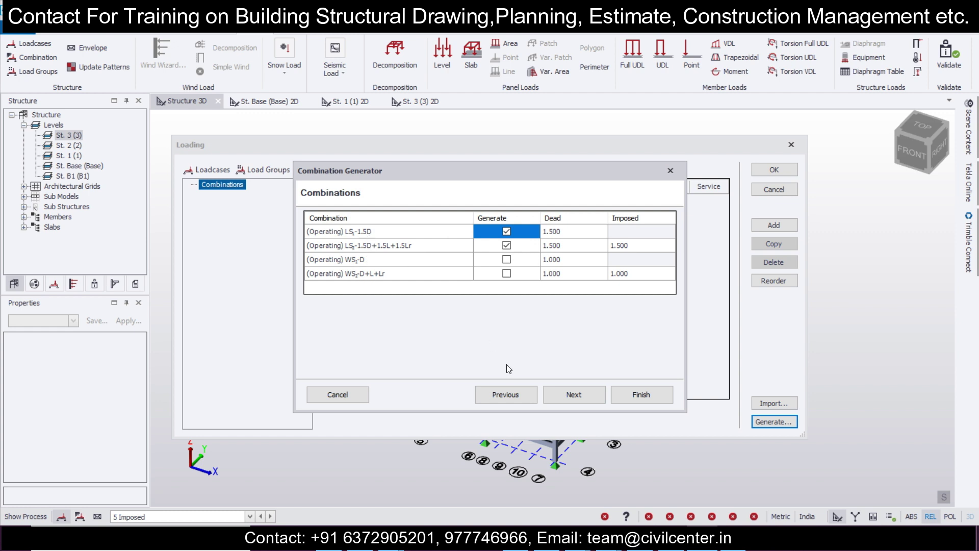
click(575, 403)
click(575, 403)
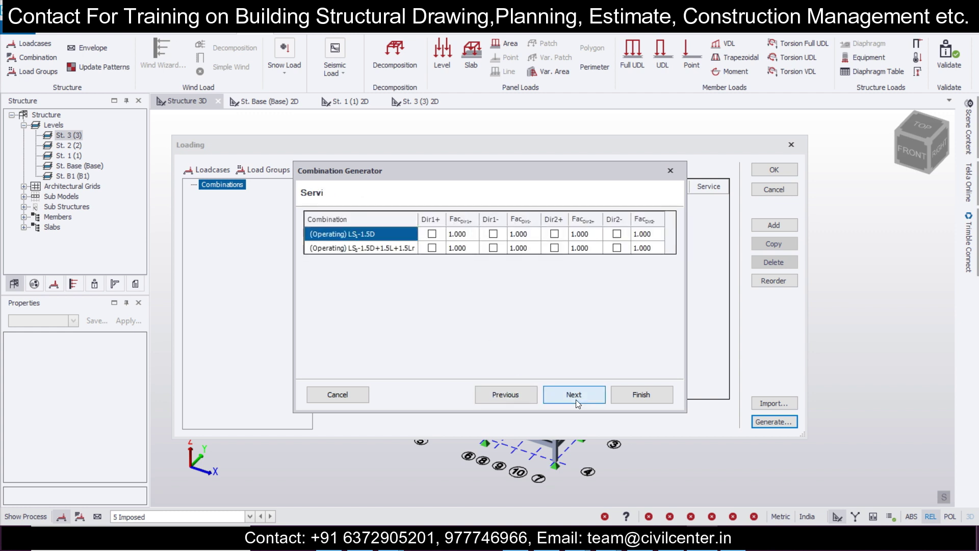
click(641, 394)
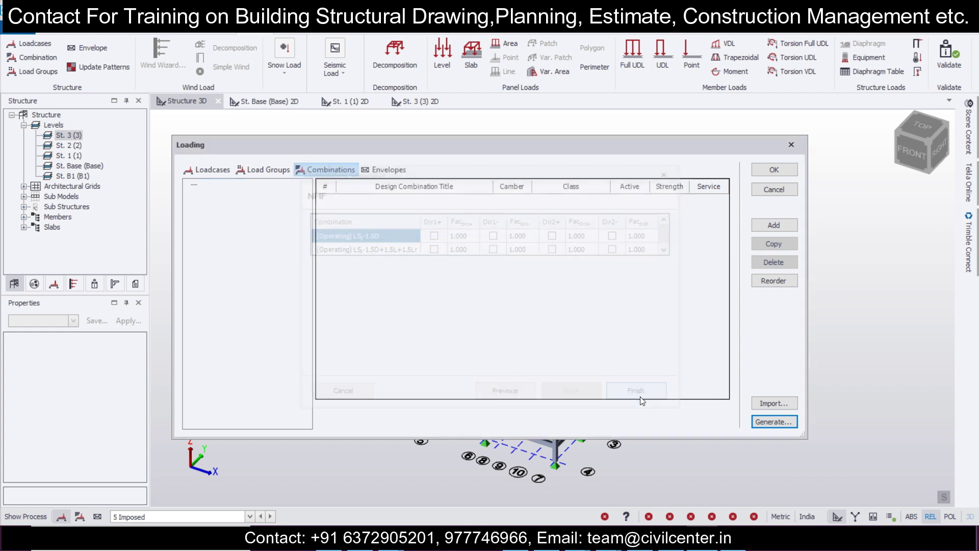
click(775, 170)
mouse_move(653, 345)
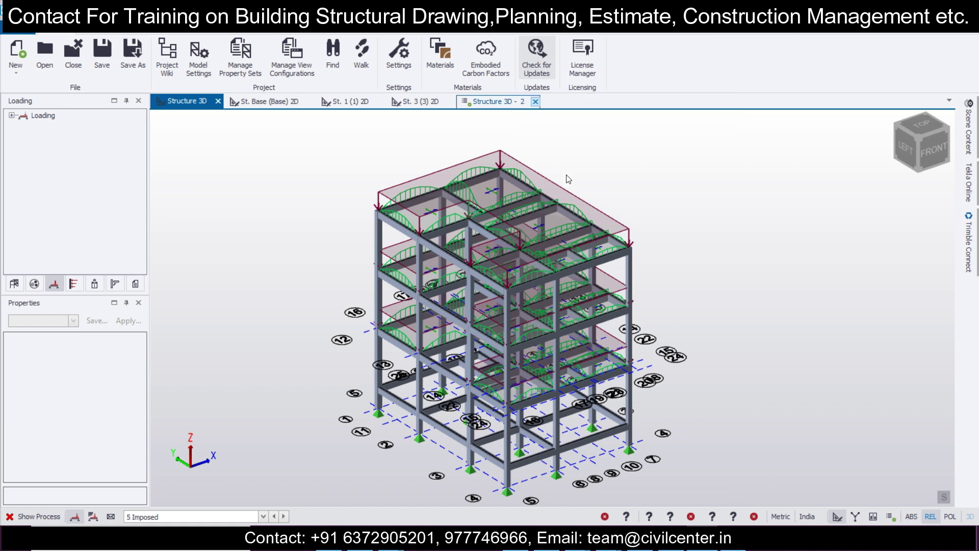
Run Design All (Static) on the loaded frame and pan the 3D view.
click(357, 27)
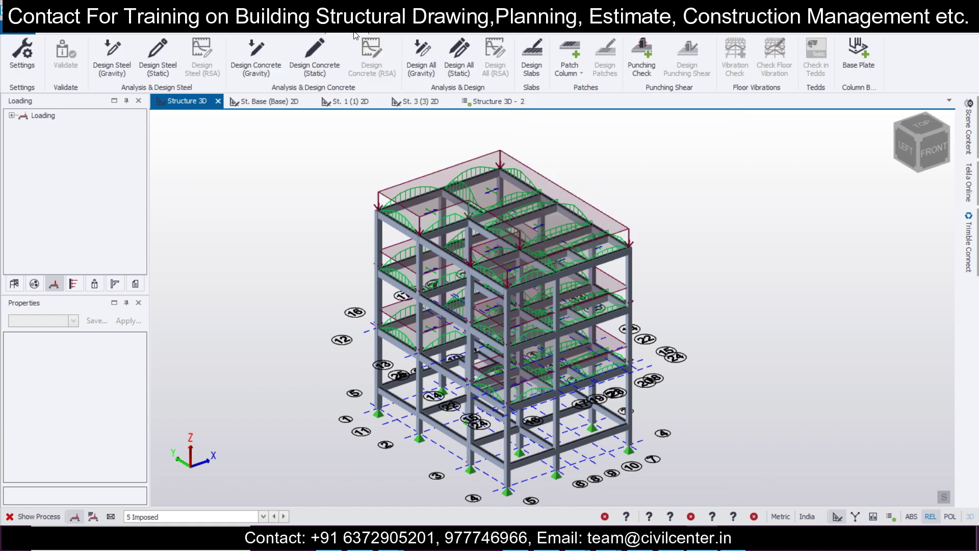
click(472, 71)
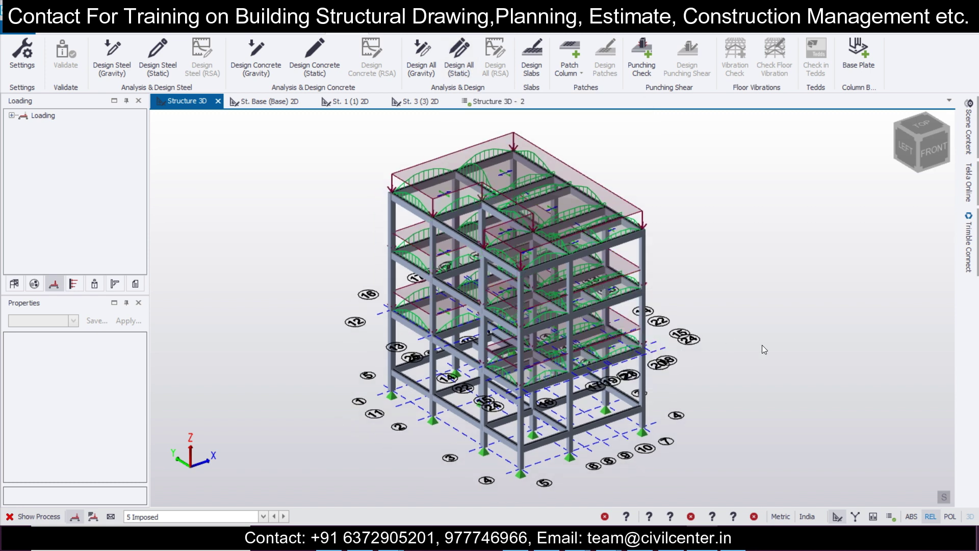
middle_drag(762, 344, 776, 381)
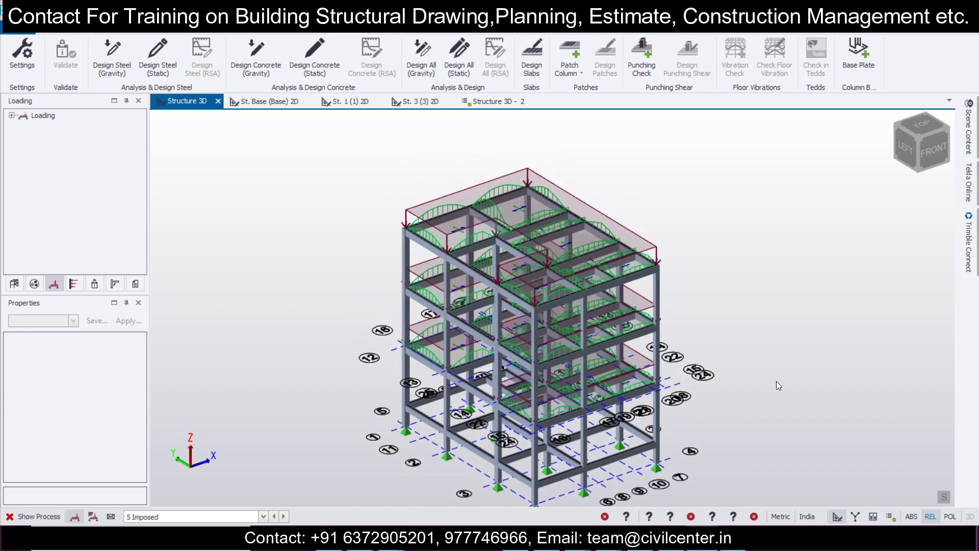